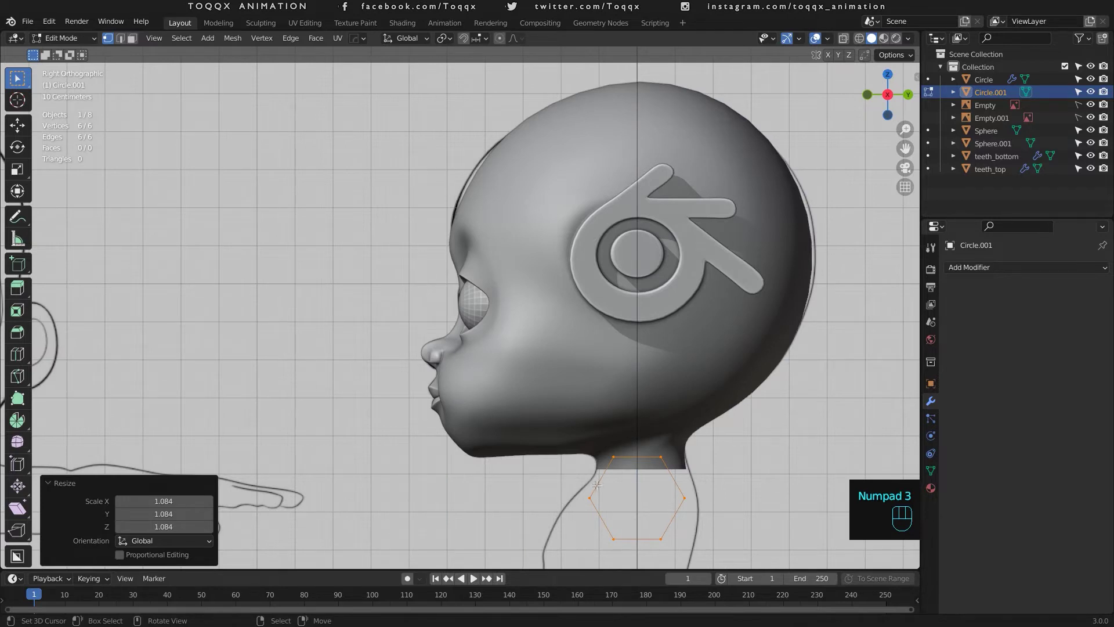
Step: Rotate the six-sided circle 30° in side view and shift it about 0.03 m down below the neck
scroll(636, 466, down, 2)
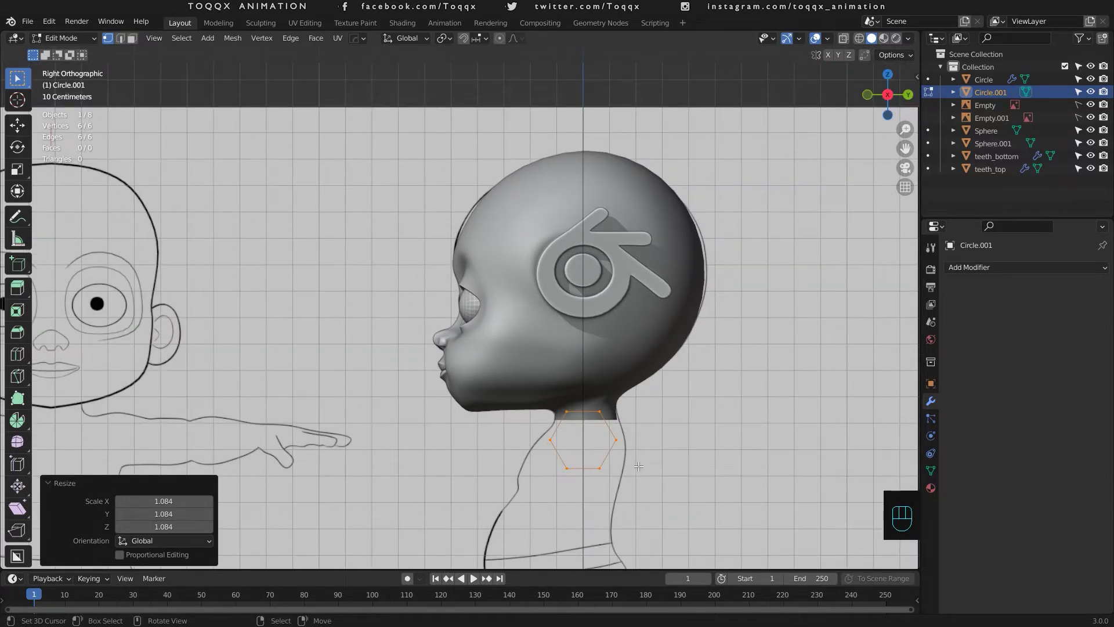
key(r)
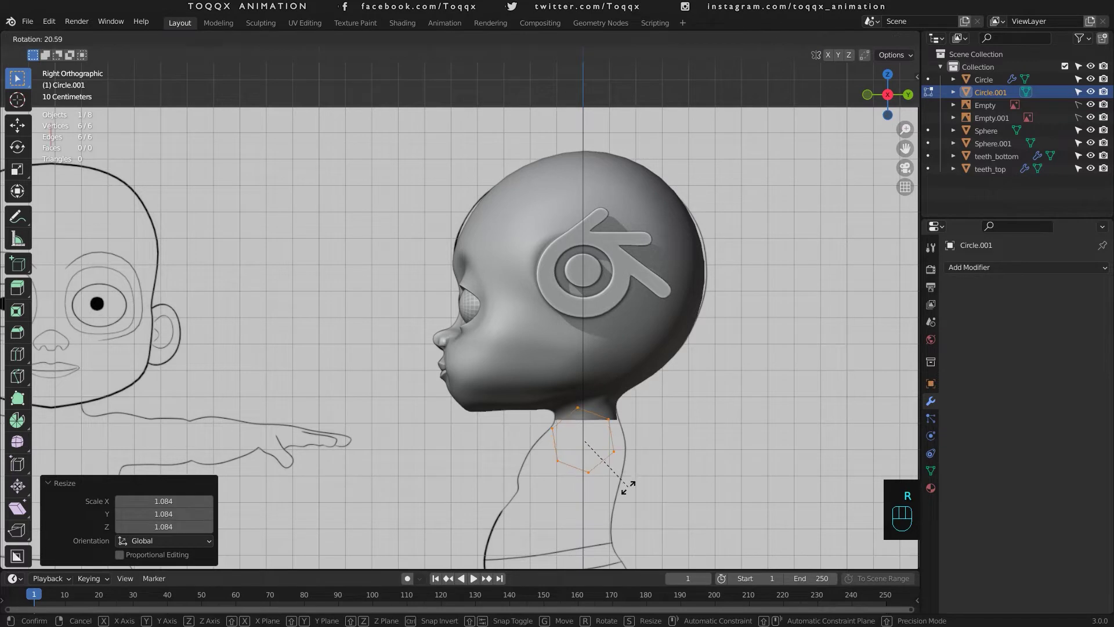
key(ctrl)
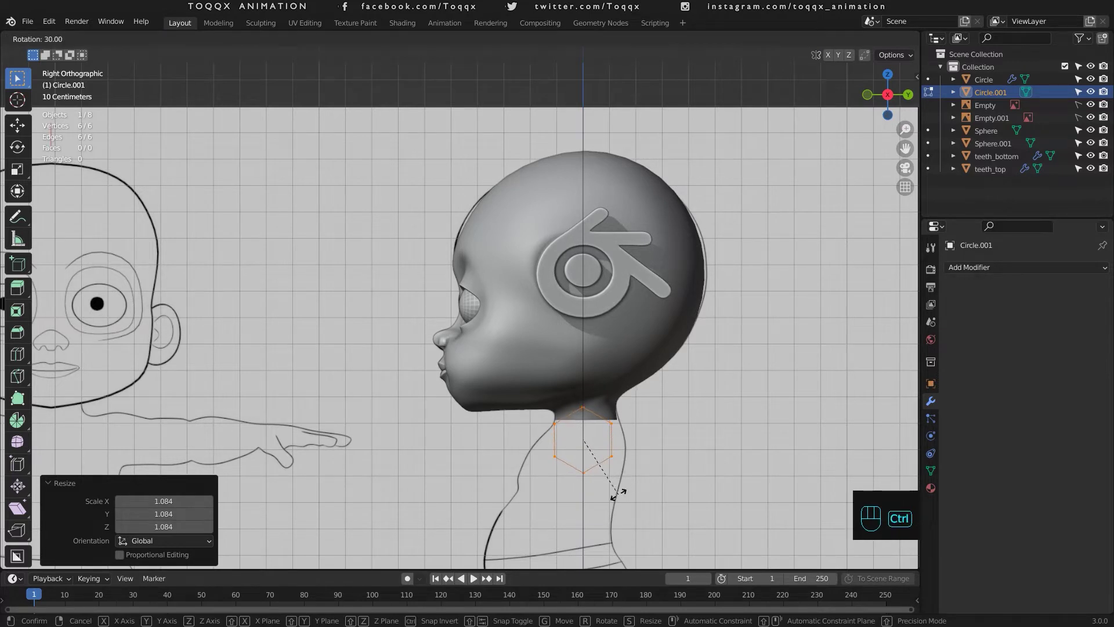
click(624, 492)
scroll(596, 409, up, 2)
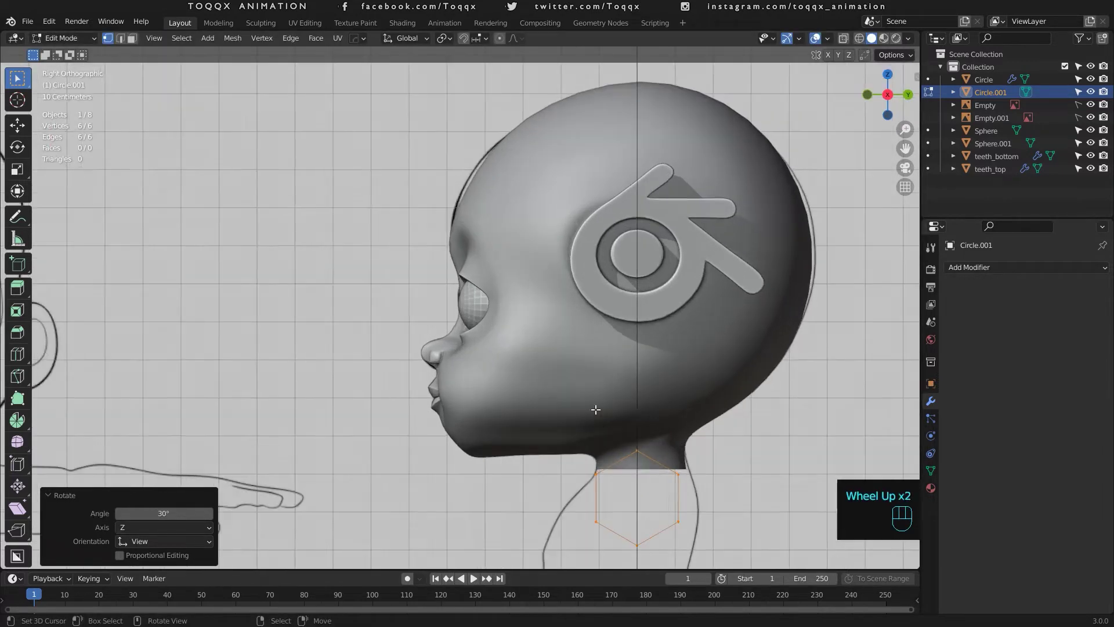
key(g)
click(633, 434)
Step: In front view, shrink the circle to about 0.85 and move it into line with the shoulder opening of the reference drawing
key(KP_1)
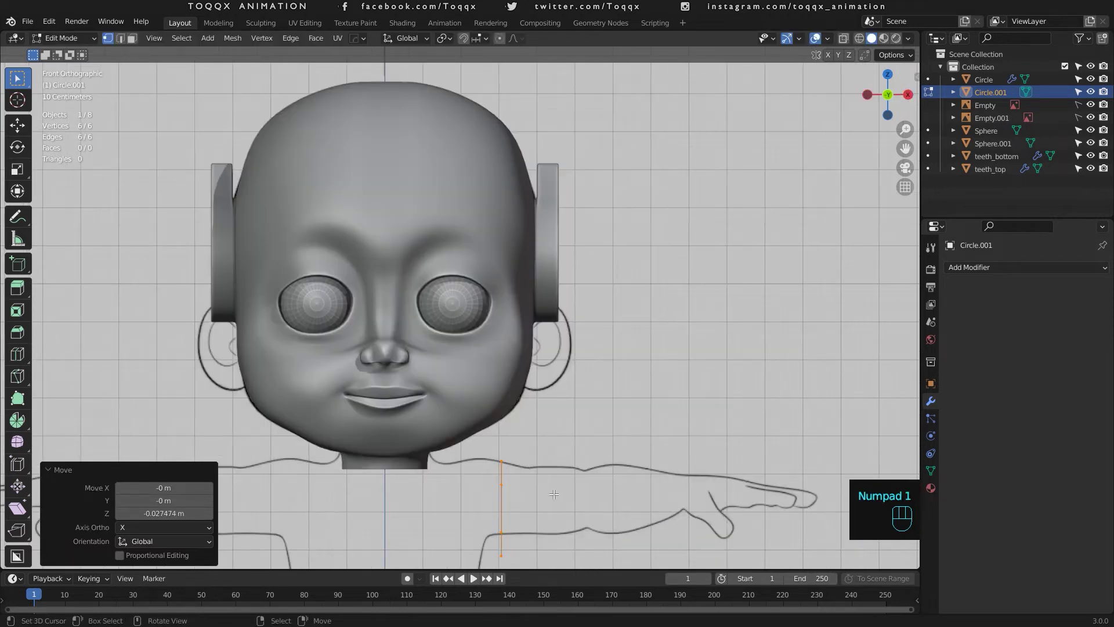
key(g)
click(554, 483)
key(s)
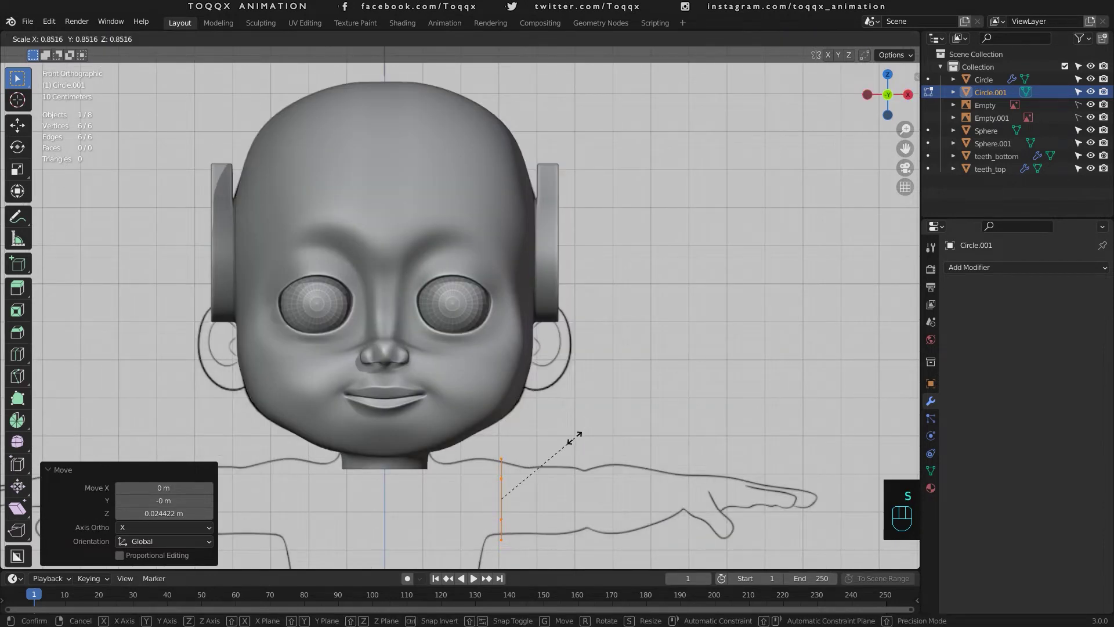
click(574, 439)
key(g)
click(570, 436)
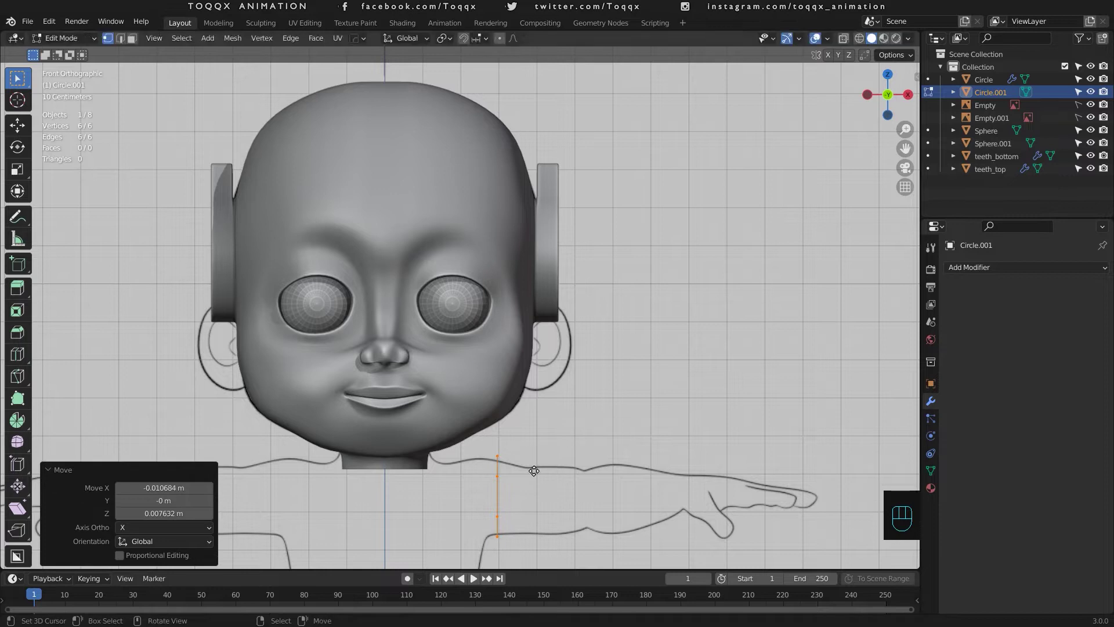
Step: Extrude the shoulder ring about 0.04 m toward the body, then enlarge and lower the new loop to fit the armpit outline
key(e)
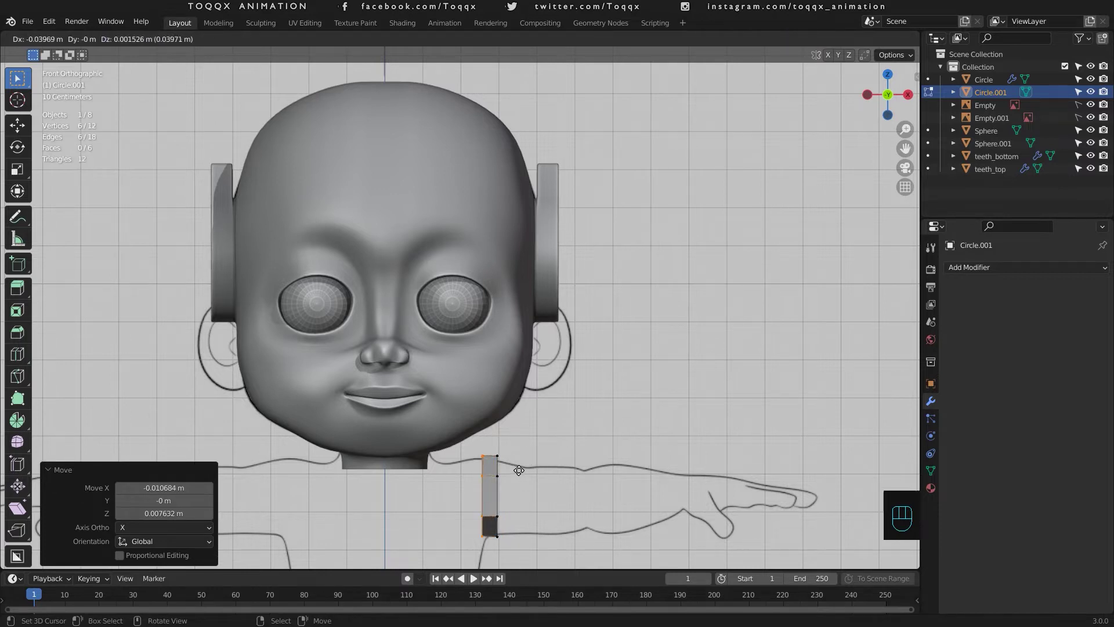
click(519, 472)
key(s)
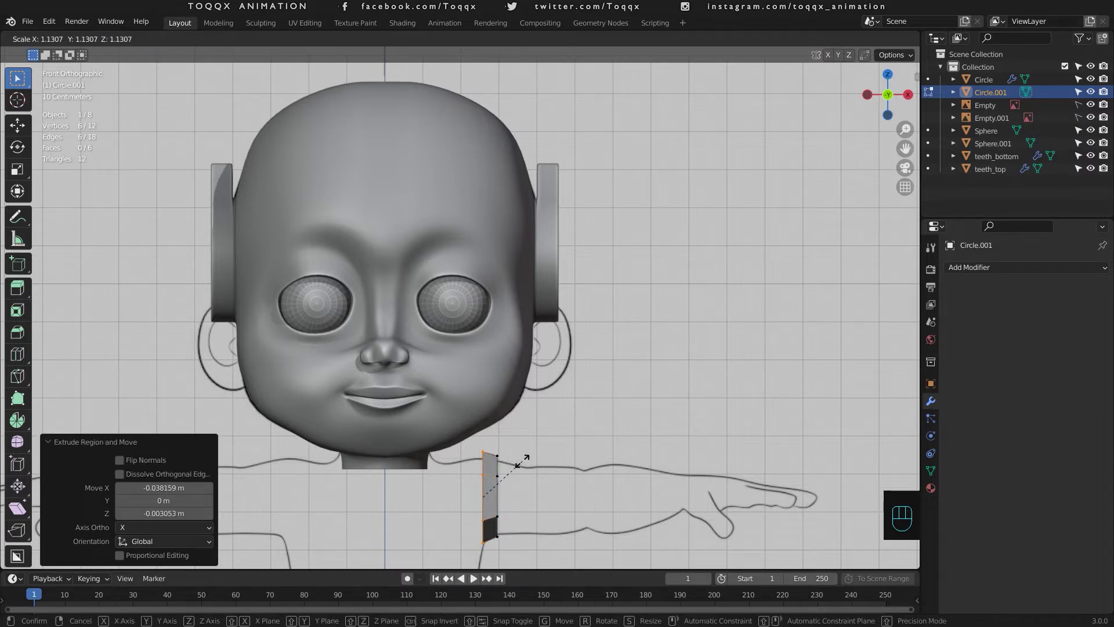
click(524, 458)
key(g)
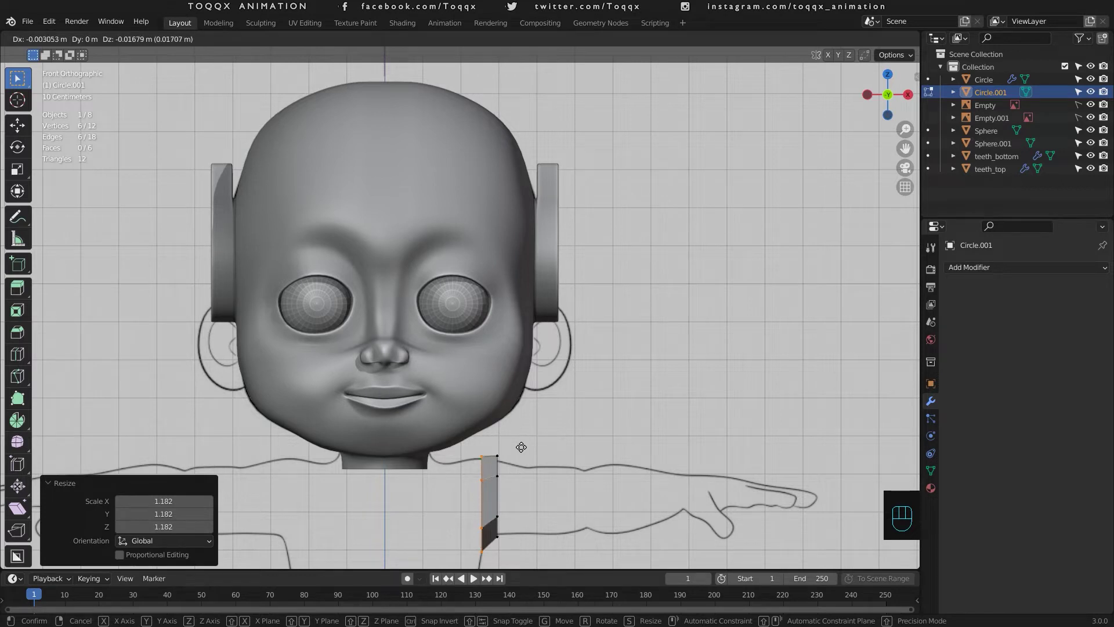
click(521, 449)
key(s)
click(521, 446)
key(g)
click(522, 445)
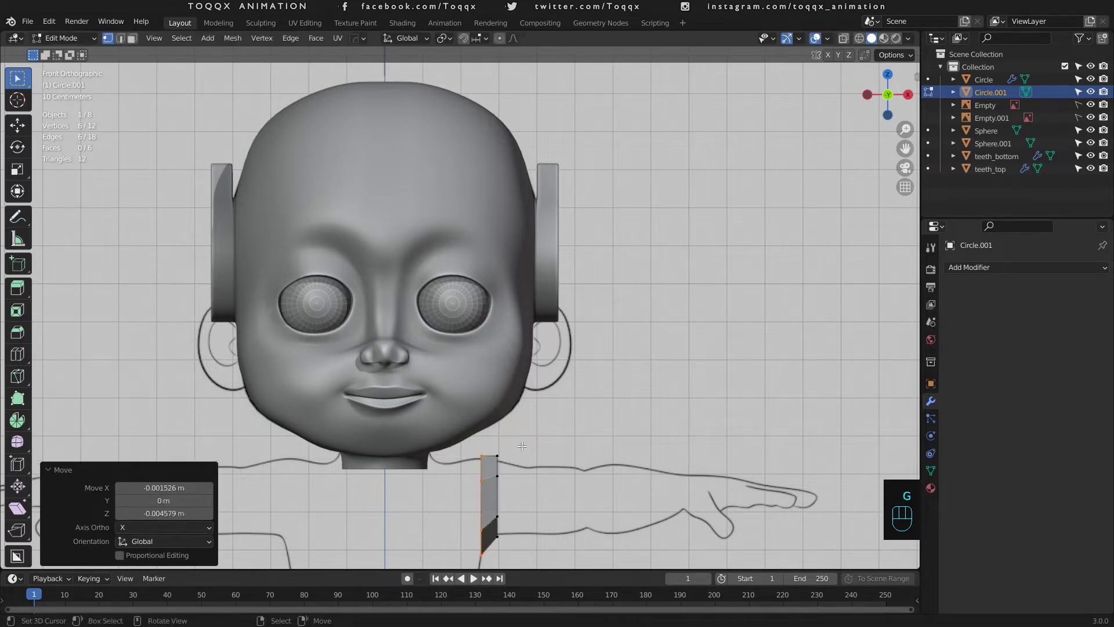
Step: Join the shoulder ring to the head mesh and raise and widen the neck's bottom edge loop slightly
key(Tab)
shift+right_click(489, 412)
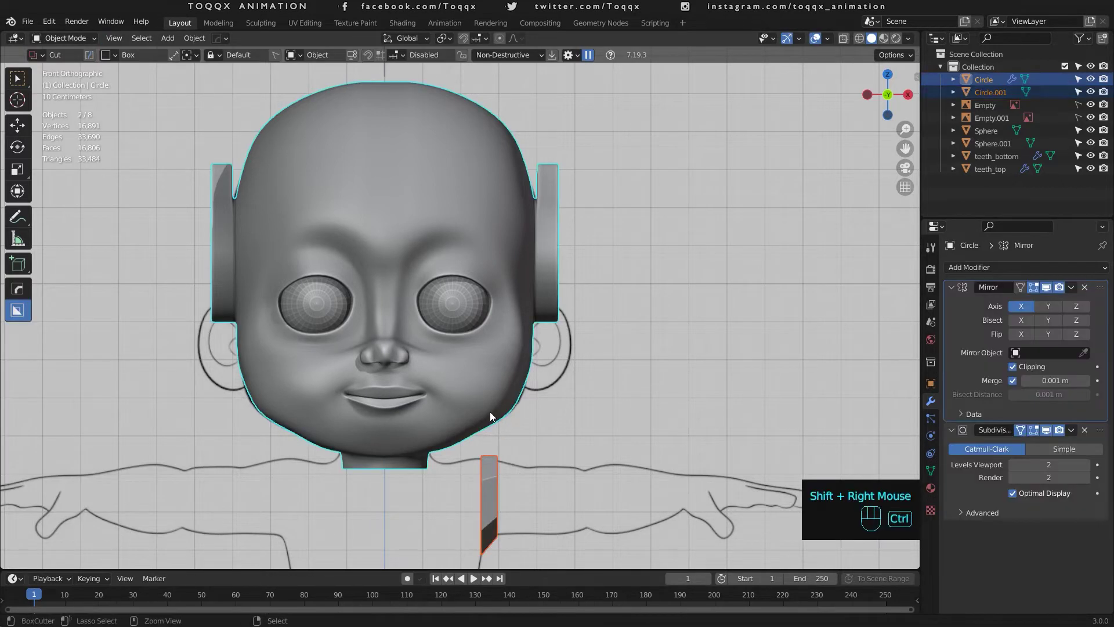
key(ctrl+j)
key(Tab)
key(g)
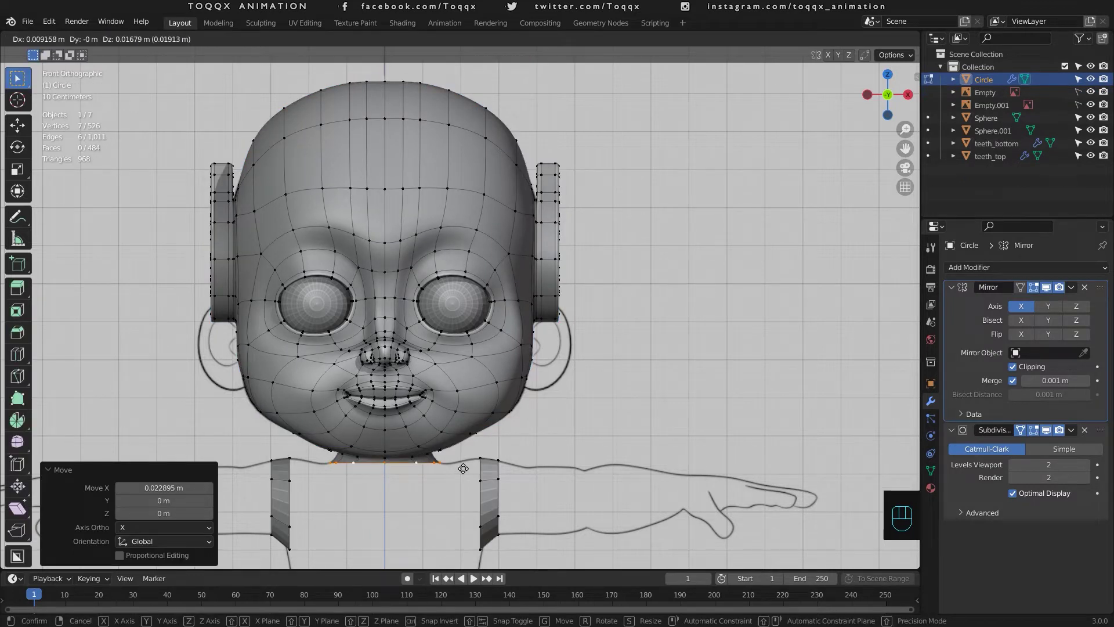
click(463, 468)
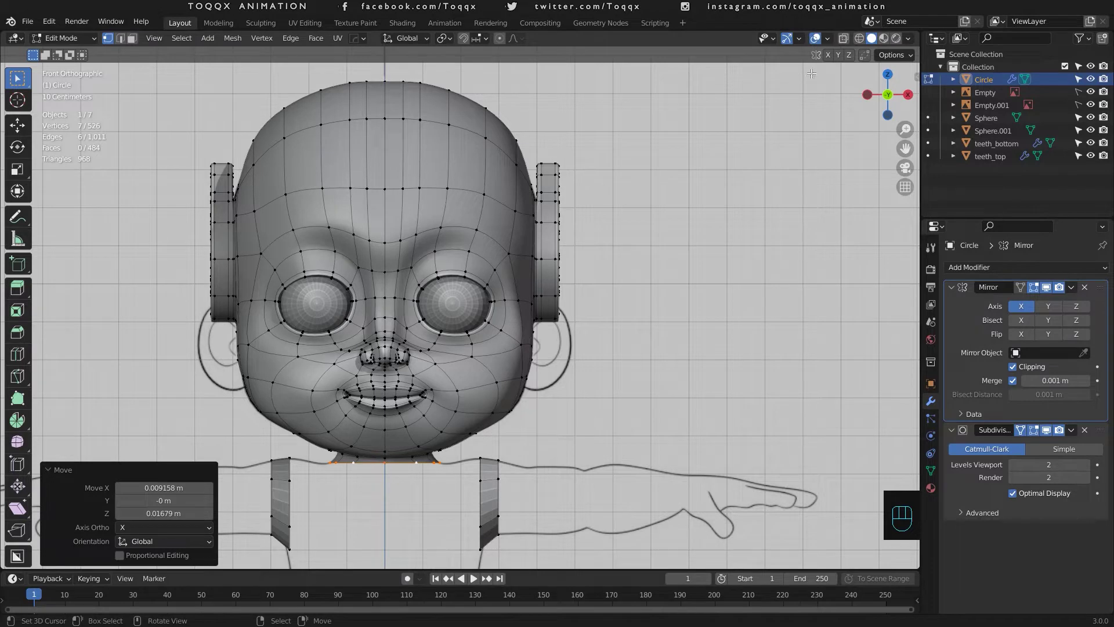
Step: Fill a four-sided face between the front side of the neck's bottom edge and the top of the shoulder ring
drag(876, 96, 832, 129)
scroll(689, 492, up, 2)
right_click(690, 492)
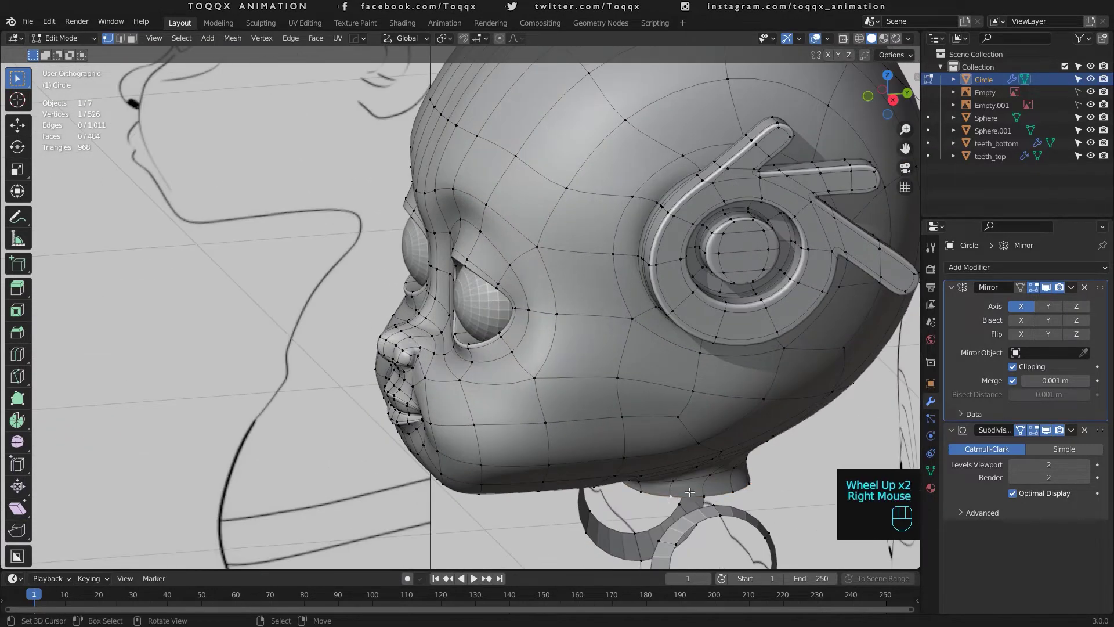
shift+right_click(703, 493)
right_click(715, 504)
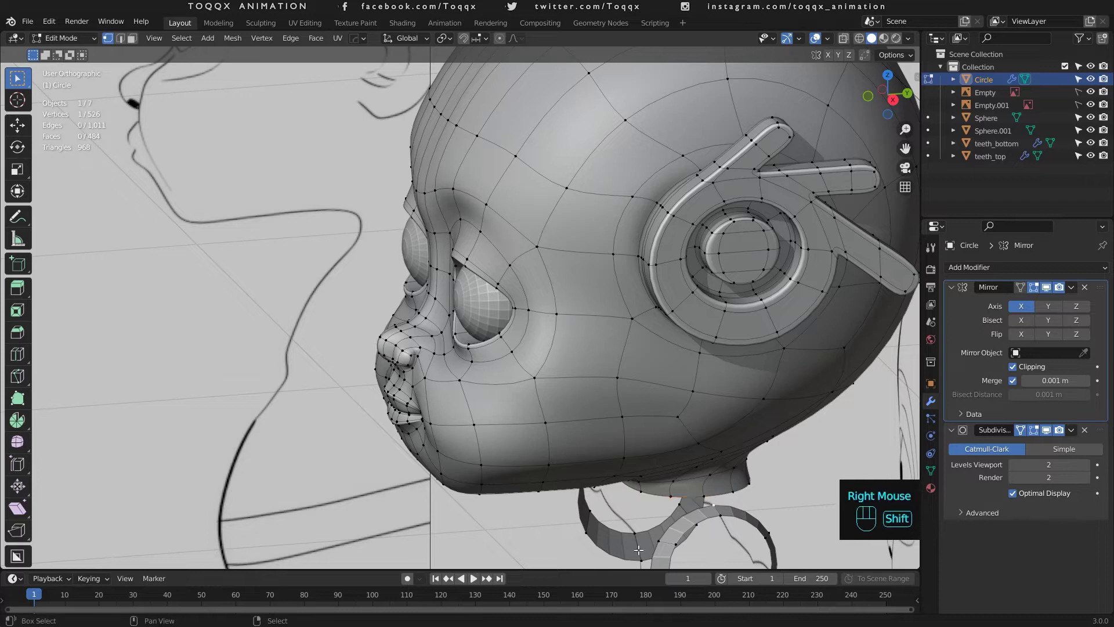
shift+right_click(658, 540)
shift+right_click(673, 493)
shift+right_click(702, 495)
key(ctrl+z)
shift+right_click(703, 496)
key(f)
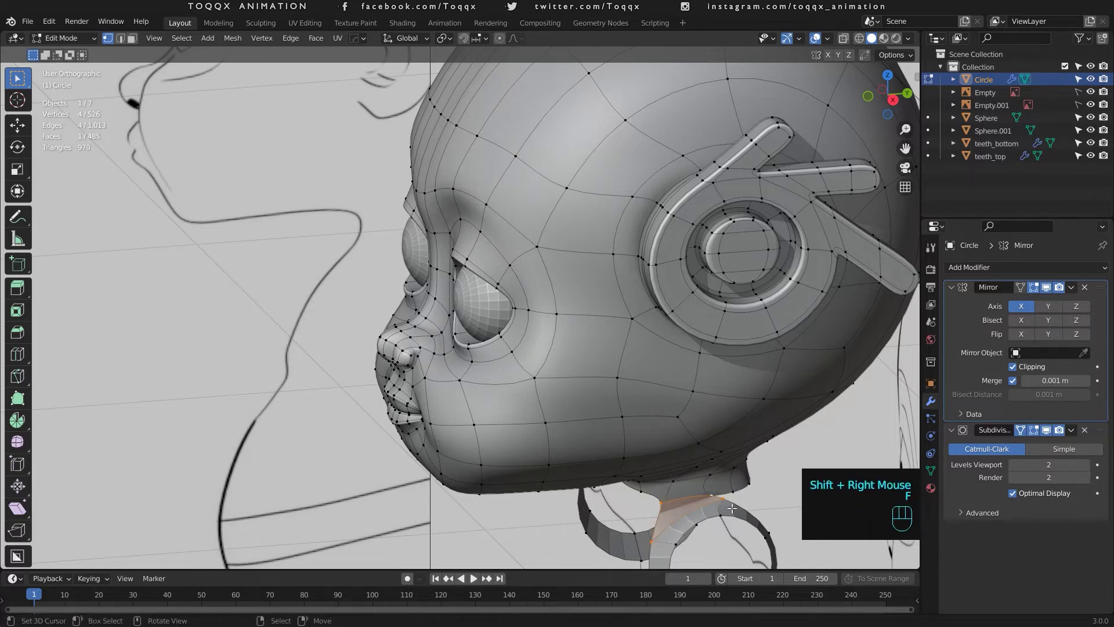
Step: Fill the matching four-sided face between the rear side of the neck's bottom edge and the shoulder ring
right_click(730, 507)
shift+right_click(730, 507)
drag(897, 109, 825, 129)
drag(905, 149, 870, 39)
right_click(591, 372)
shift+right_click(550, 356)
shift+right_click(522, 371)
shift+right_click(574, 414)
key(f)
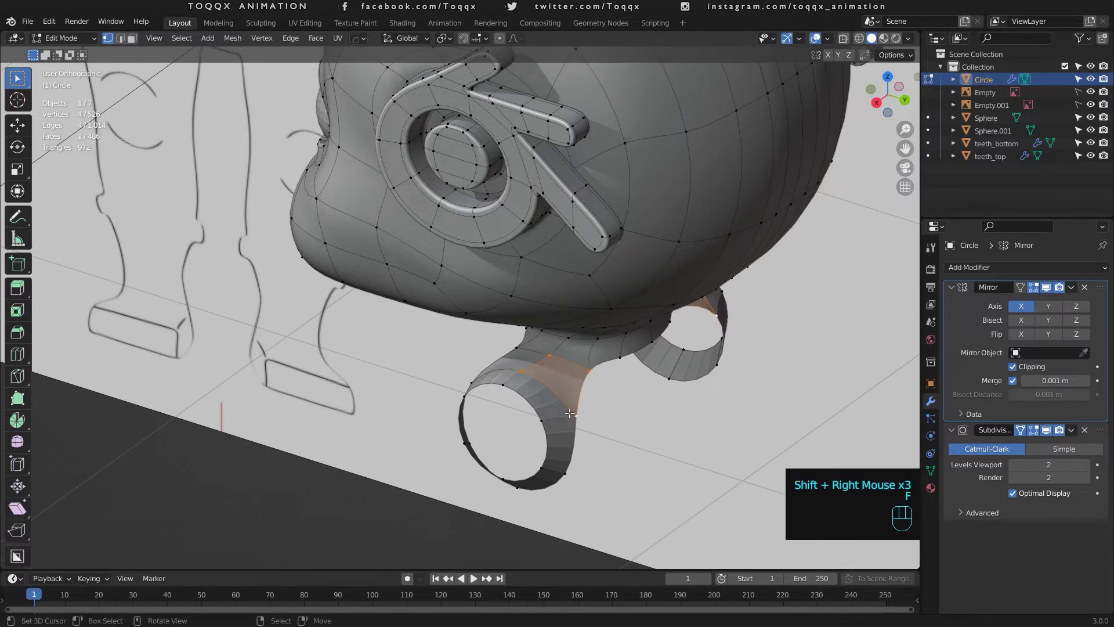
Step: Extrude the neck's rear bottom edge down along the back outline and move it about 0.03 m outward along X
right_click(620, 357)
shift+right_click(651, 342)
middle_drag(652, 354, 587, 381)
key(KP_3)
key(e)
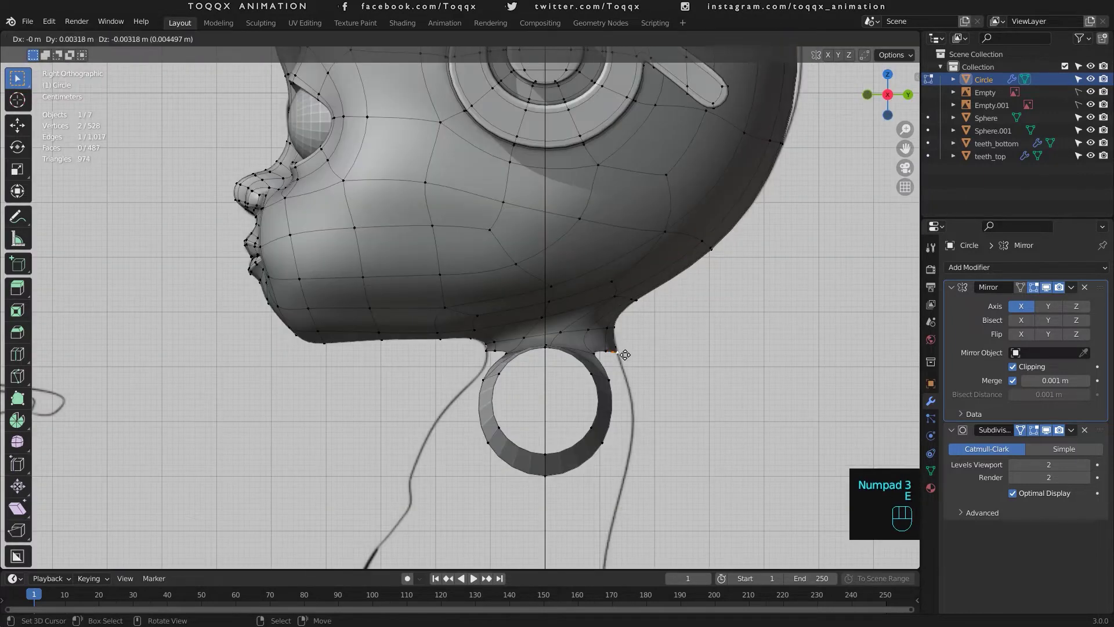
click(636, 387)
drag(887, 94, 867, 96)
key(g)
key(x)
click(542, 390)
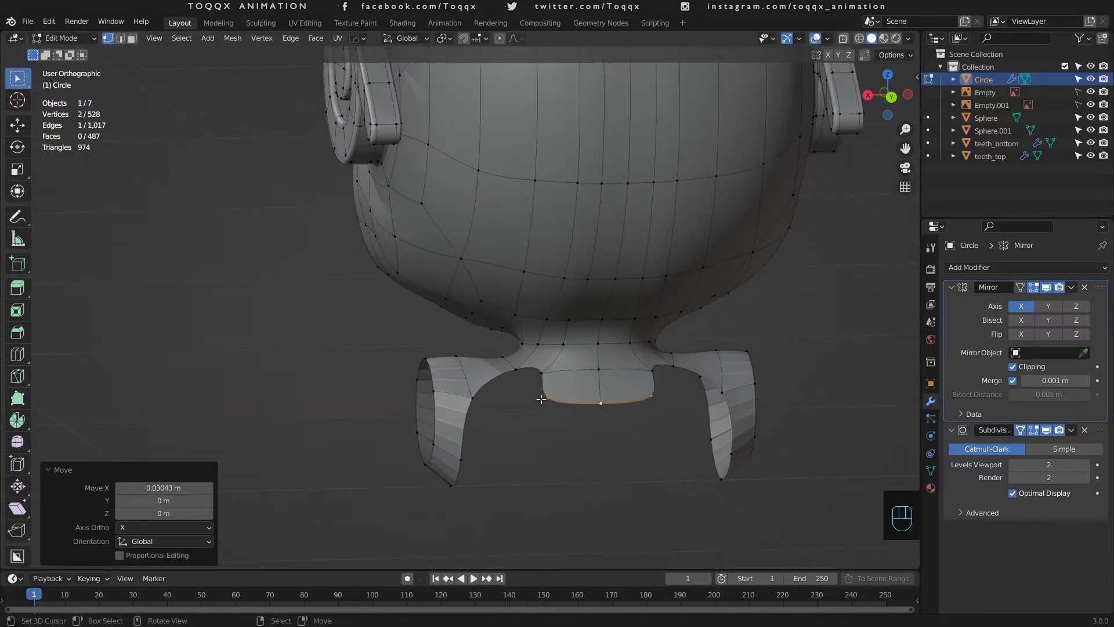
shift+right_click(539, 373)
shift+right_click(514, 370)
shift+right_click(474, 396)
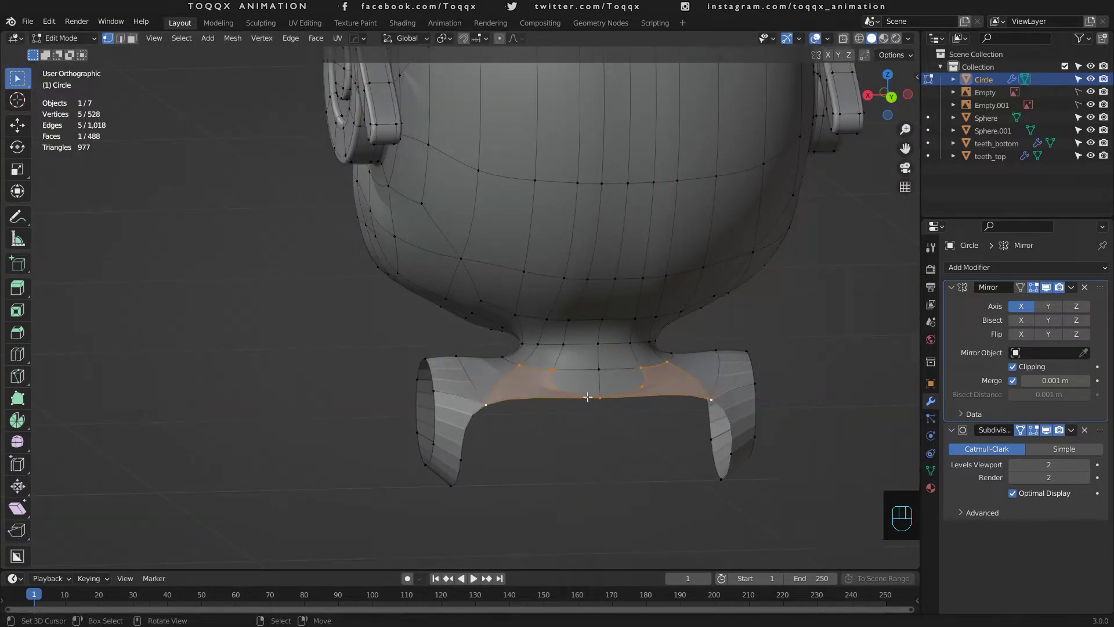
key(ctrl+z)
Step: Fill a four-sided face joining the outer side of the upper back strip to the shoulder ring
right_click(545, 372)
shift+right_click(518, 364)
shift+right_click(533, 401)
shift+right_click(475, 405)
key(f)
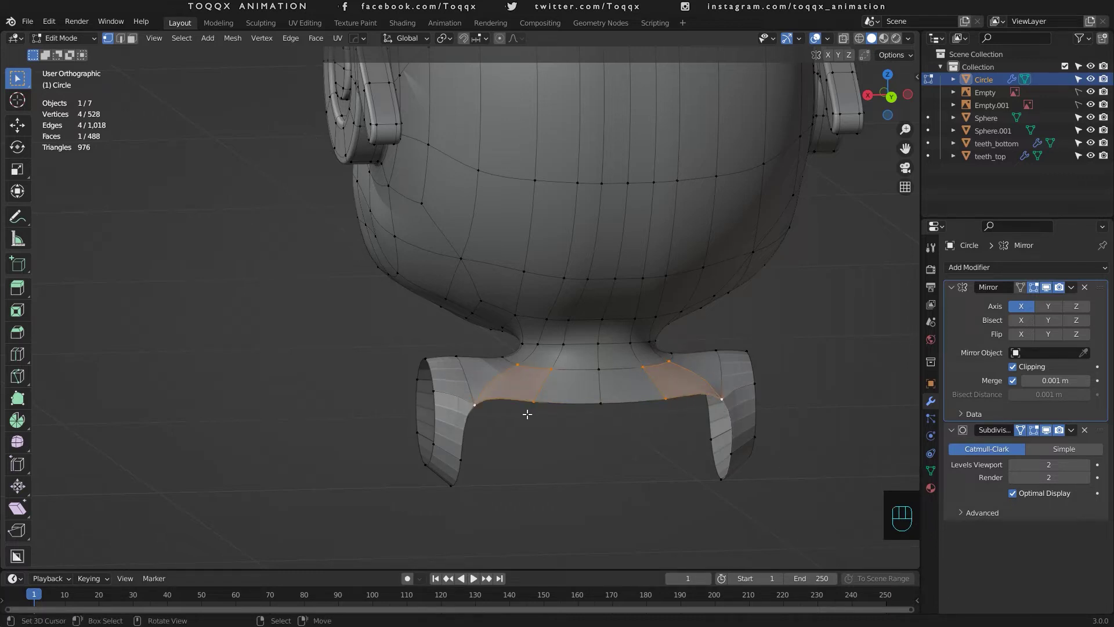
Step: Extrude the back strip's lower edge further down the back outline and move the edge above it outward onto the outline
right_click(587, 418)
shift+right_click(597, 411)
key(KP_3)
key(e)
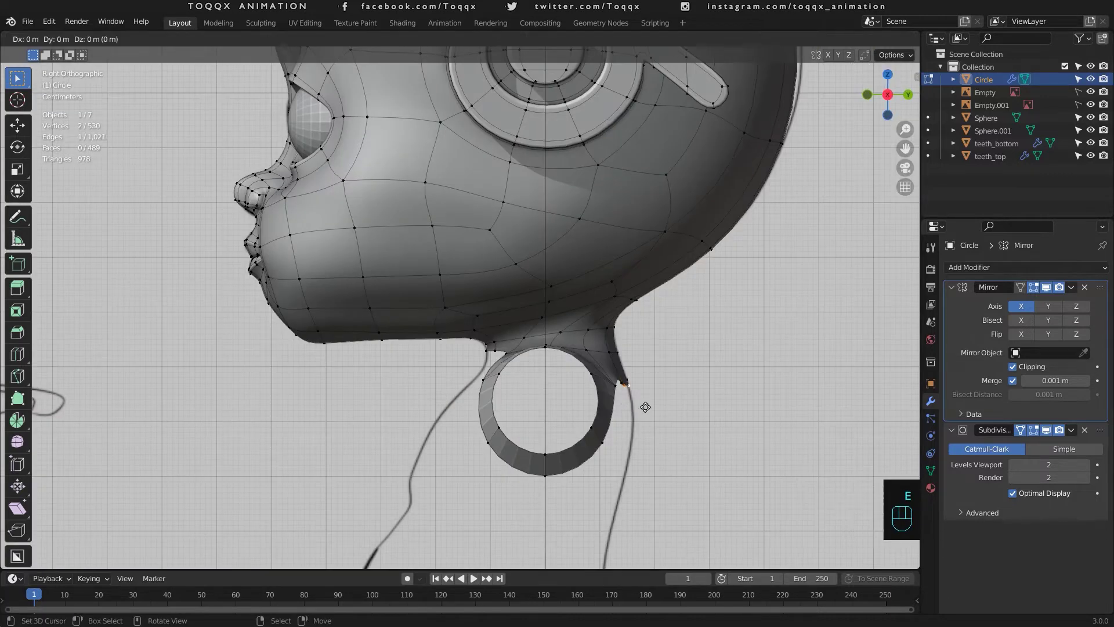
click(650, 470)
right_click(623, 393)
shift+right_click(633, 387)
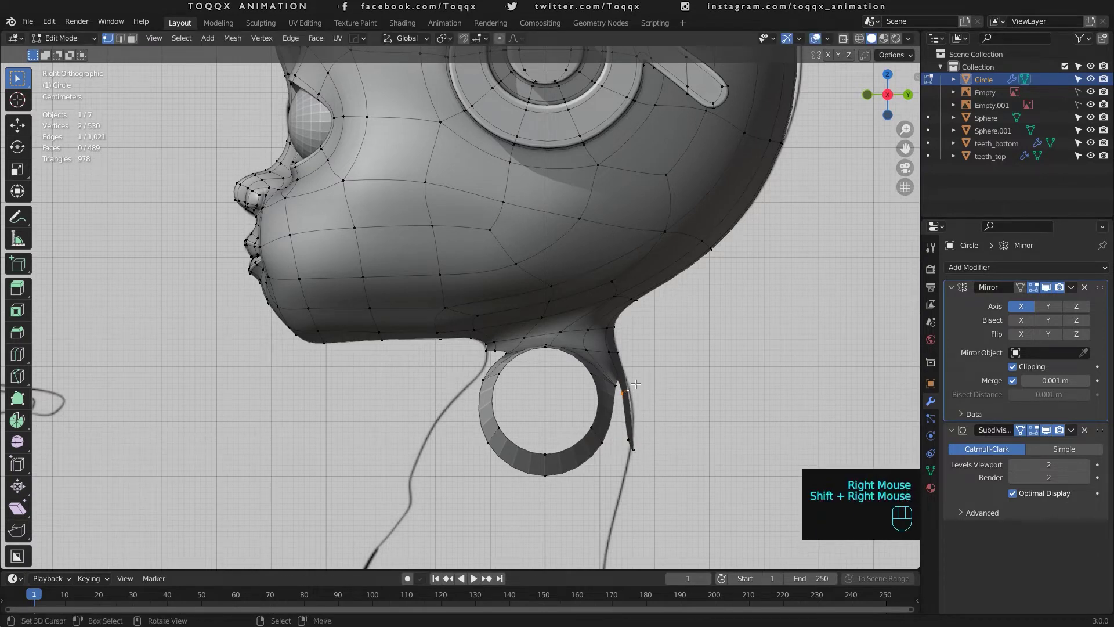
key(g)
click(646, 381)
Step: Fill the face between the side edge of the lower back strip and the shoulder ring
drag(868, 104, 746, 106)
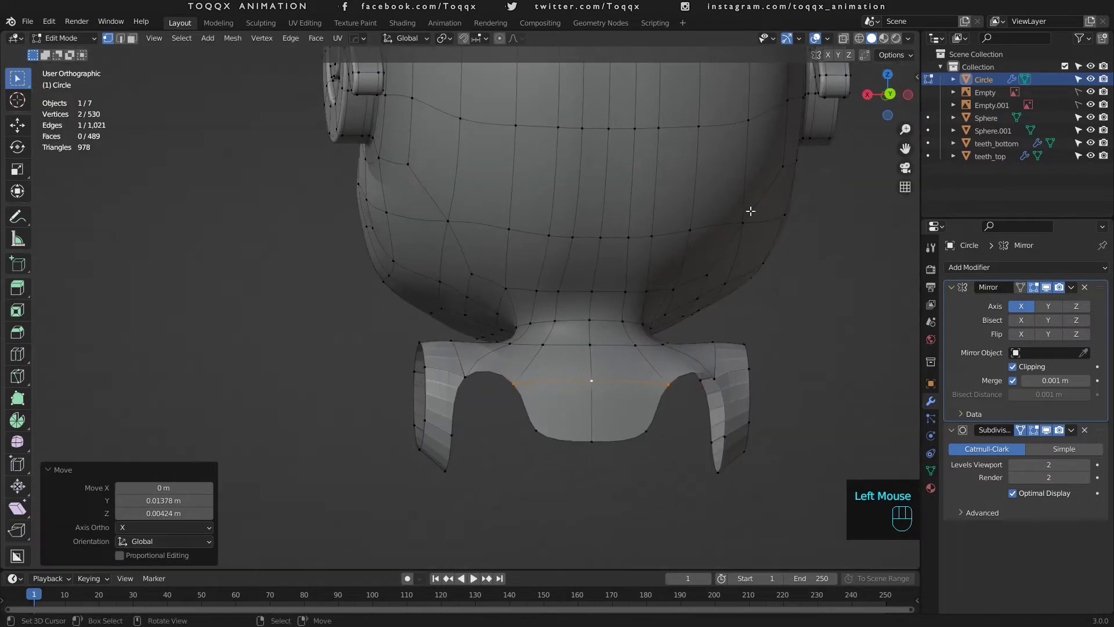
key(2)
right_click(524, 409)
shift+right_click(458, 398)
key(f)
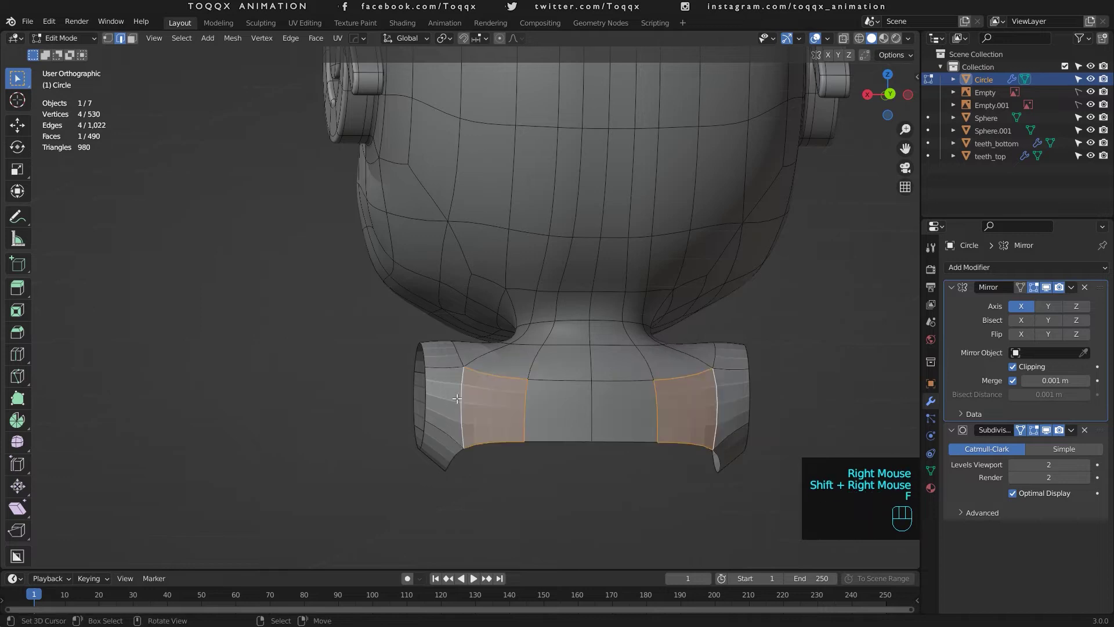
Step: Extrude the neck's front bottom edge down along the chest outline in side view
drag(874, 96, 807, 119)
right_click(413, 356)
key(KP_3)
key(e)
click(413, 410)
drag(868, 96, 986, 99)
Step: Move the new chest edge's outer corner outward and fill the gap between the chest strip and the shoulder ring
key(1)
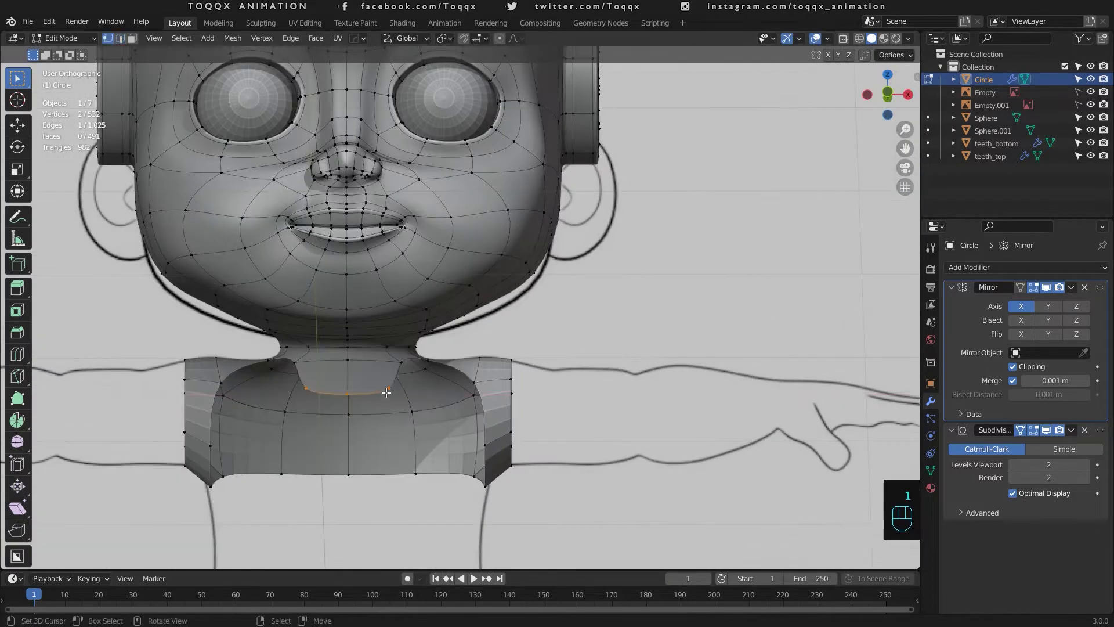
key(g)
click(396, 392)
key(2)
key(f)
Step: Extrude the chest's lower edge about 0.14 m down and 0.10 m forward along the side outline
right_click(376, 392)
key(KP_3)
key(e)
click(350, 472)
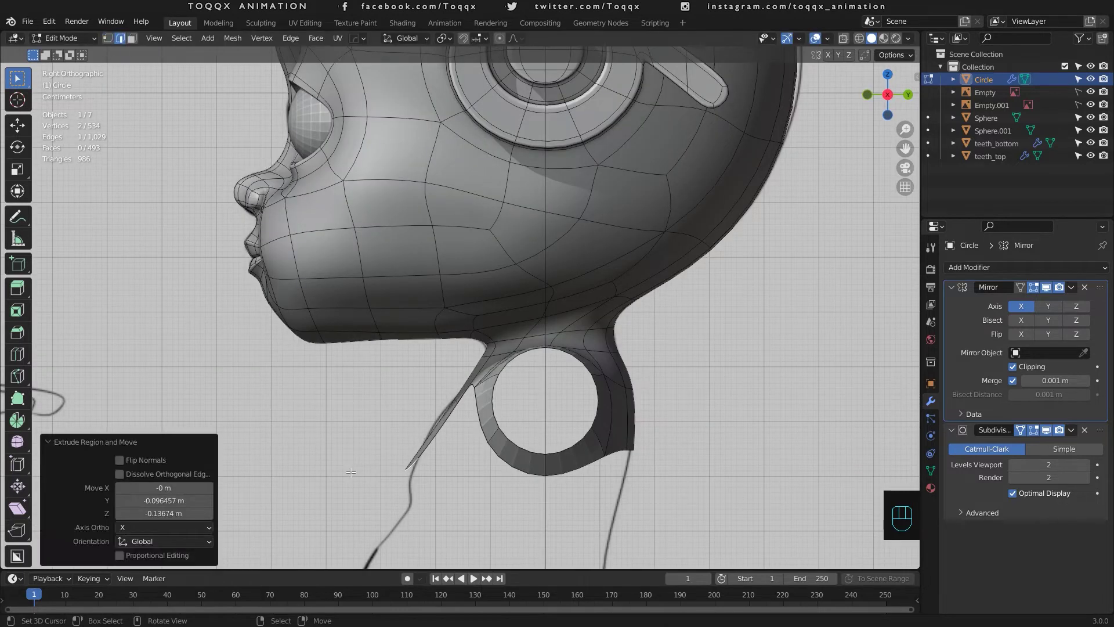
Step: In front view, shift the chest strip's lower outer corner outward and fill the remaining gap to the shoulder ring
key(KP_1)
key(1)
right_click(422, 464)
key(g)
click(427, 468)
right_click(434, 465)
shift+click(475, 458)
key(f)
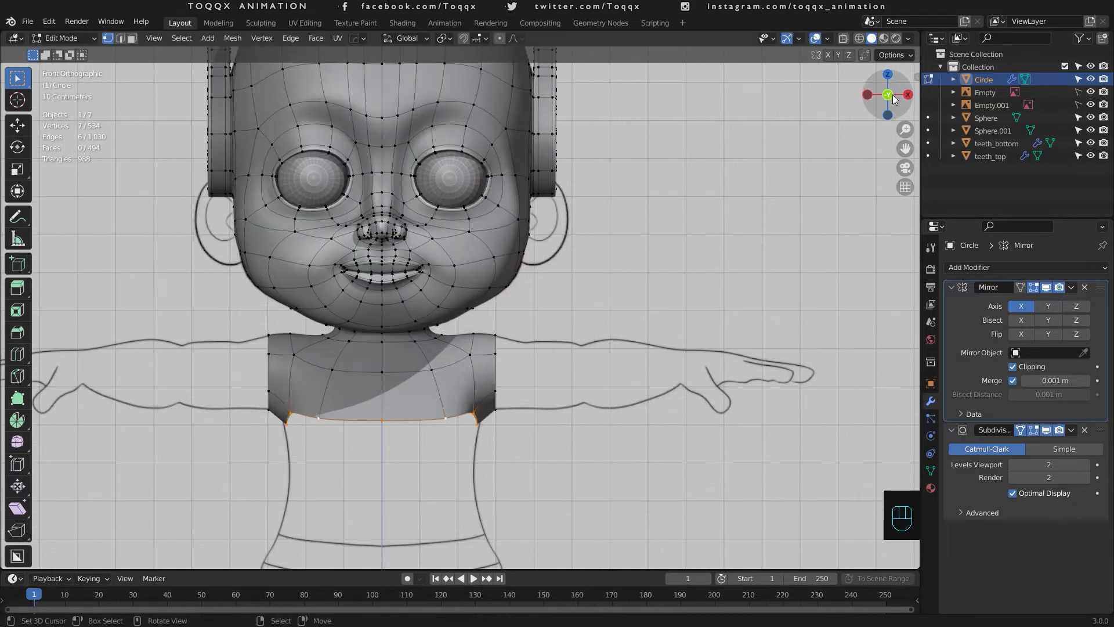
Step: Leave mesh editing on the body and add a new mesh circle with 12 vertices
drag(894, 100, 870, 99)
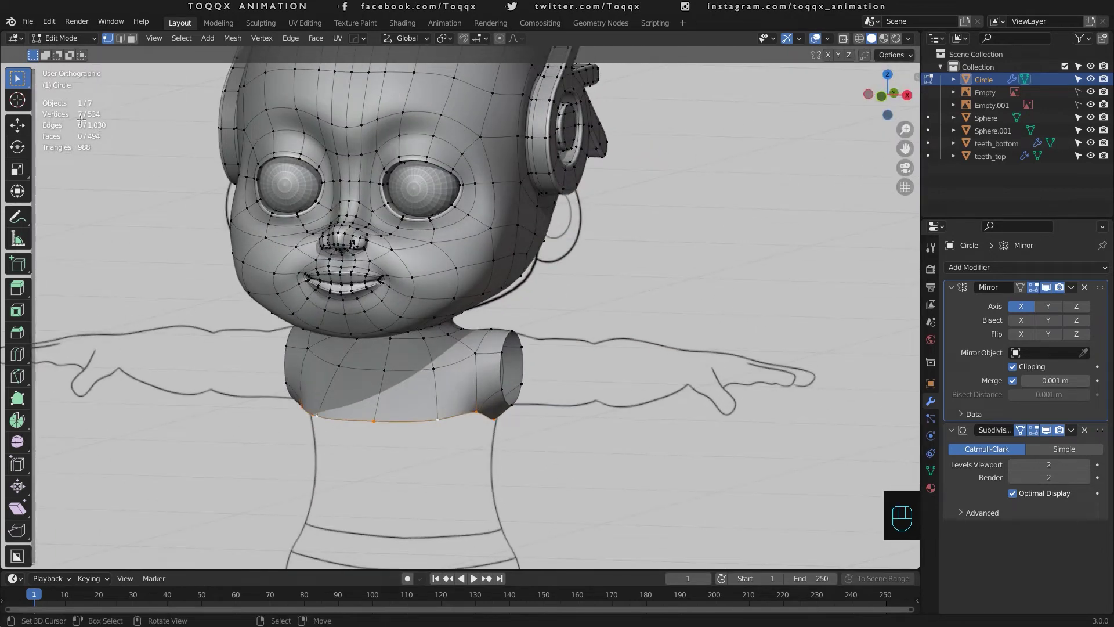
key(KP_1)
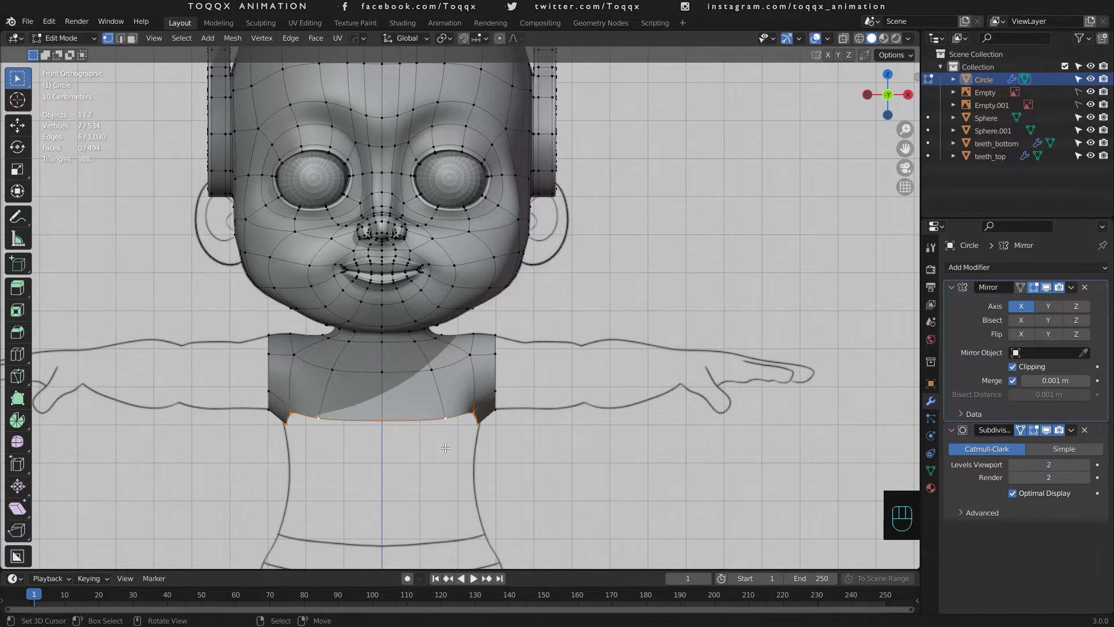
scroll(445, 447, down, 4)
key(Tab)
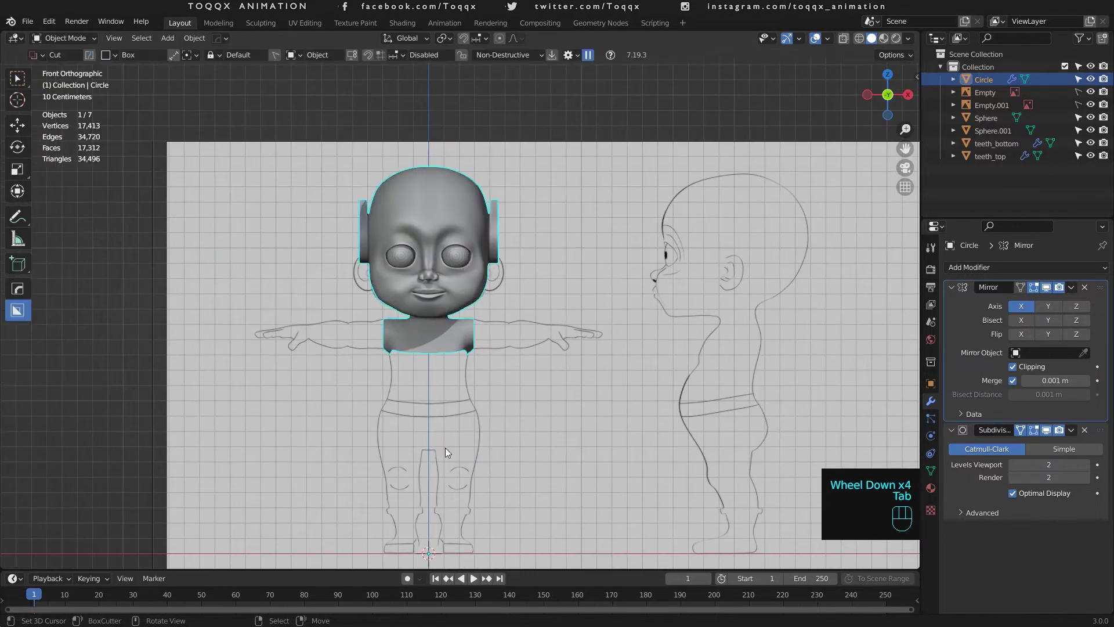
scroll(445, 447, down, 2)
key(shift+a)
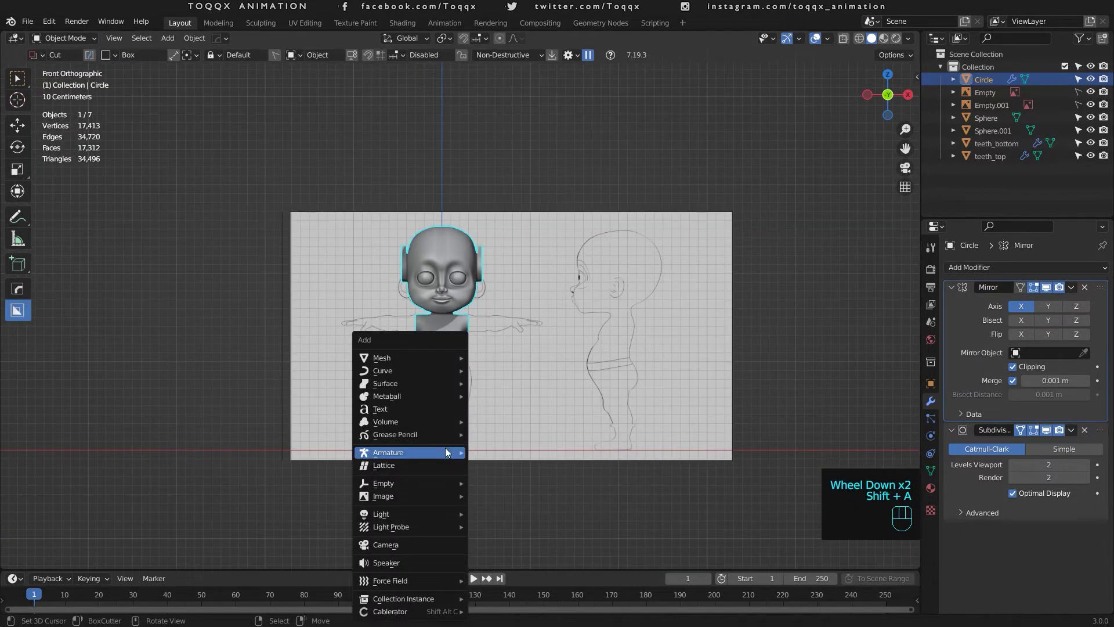
mouse_move(423, 358)
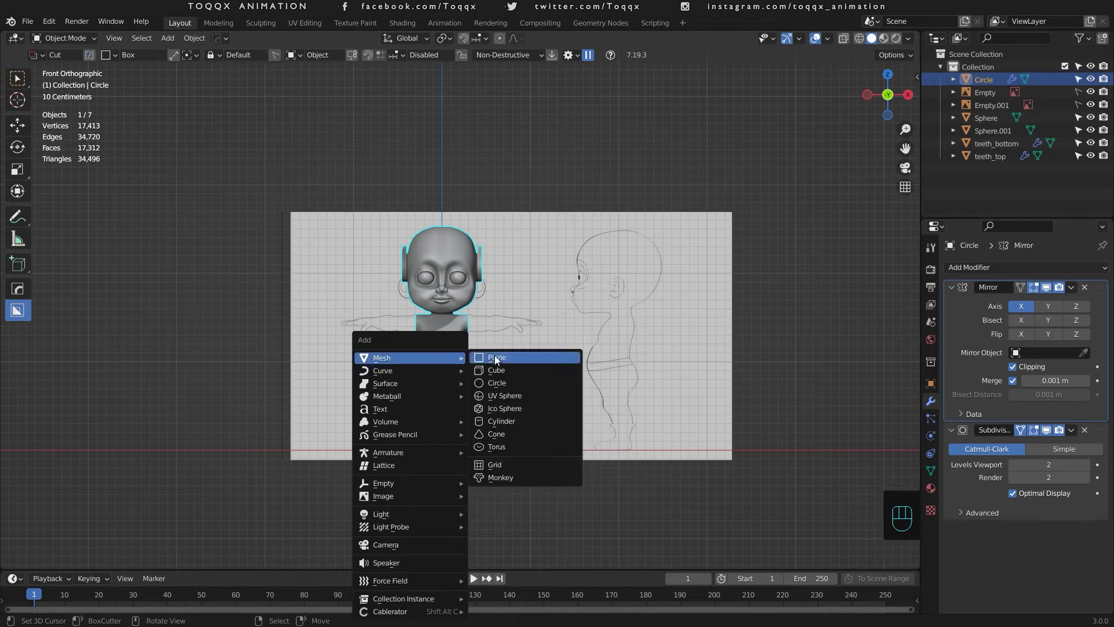
click(511, 383)
shift+click(142, 420)
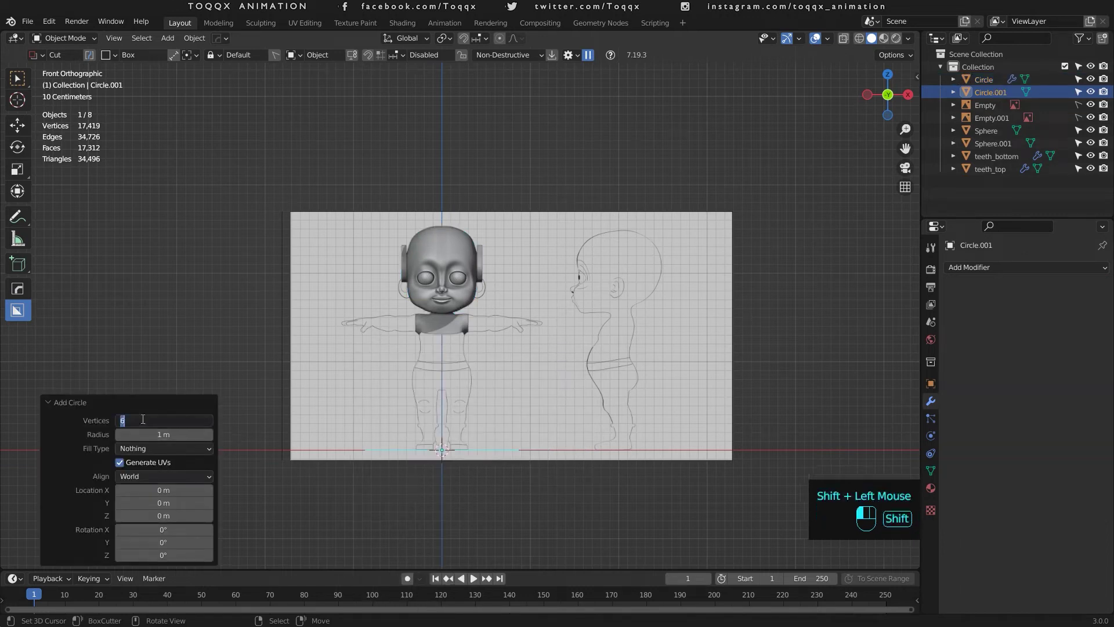
text(12)
key(Return)
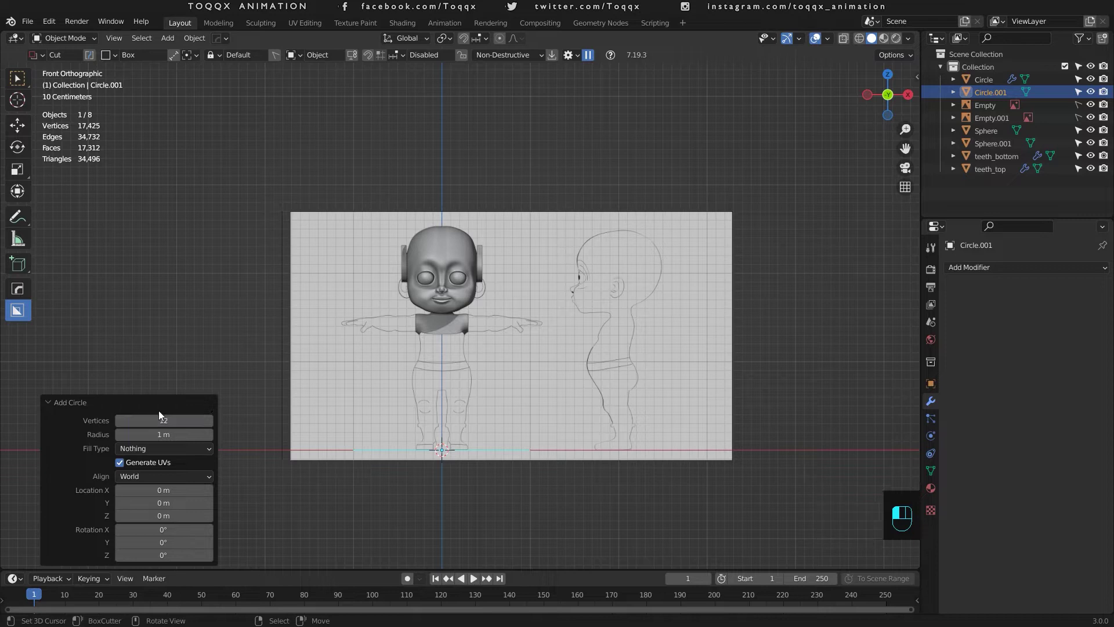
Step: Scale the circle down and raise it about 1.19 m along Z, matching the torso width between chest and waistband
key(Tab)
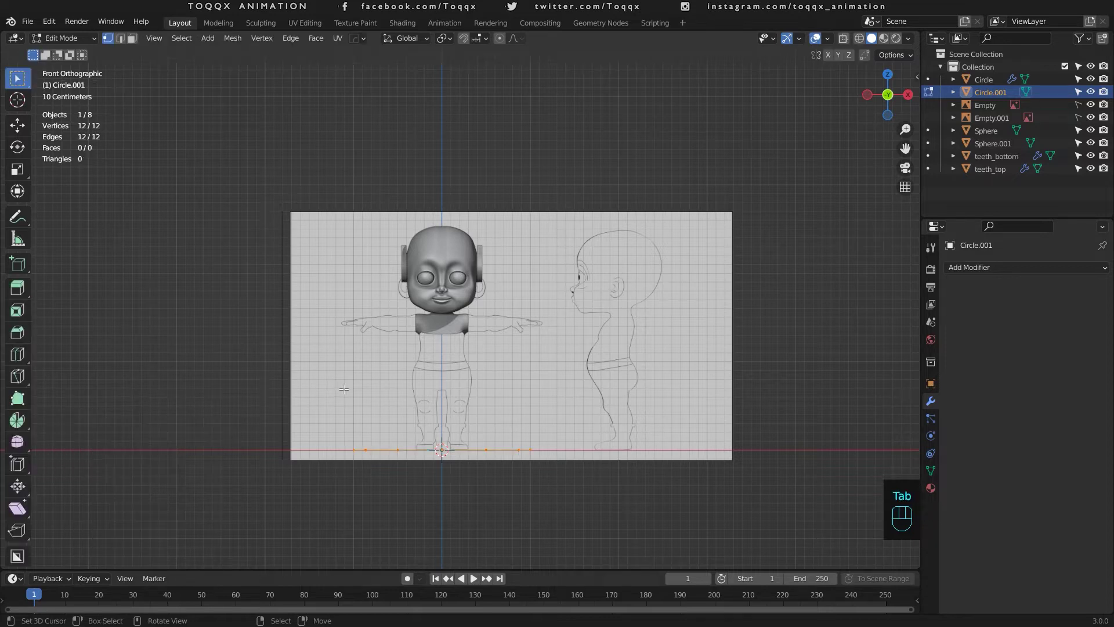
key(s)
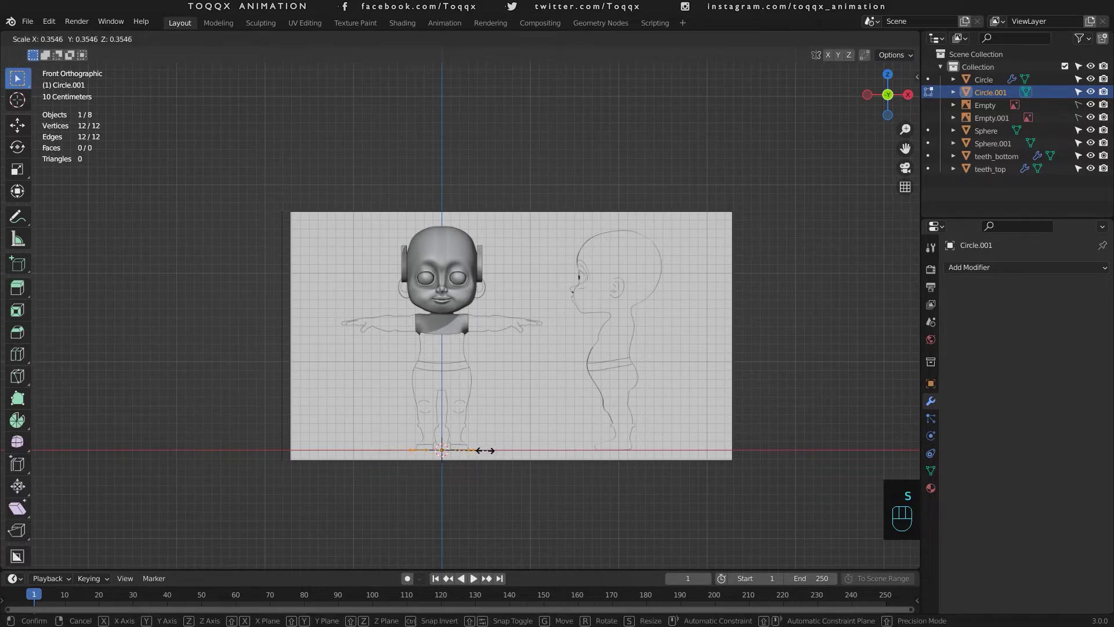
click(485, 450)
key(g)
key(z)
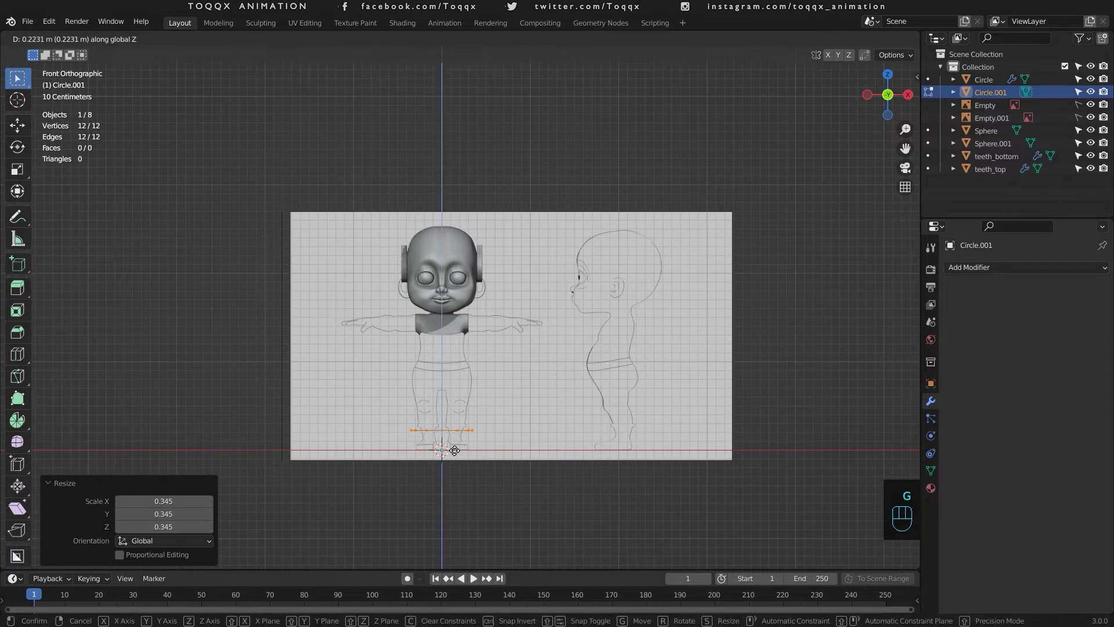
click(467, 370)
scroll(467, 370, up, 3)
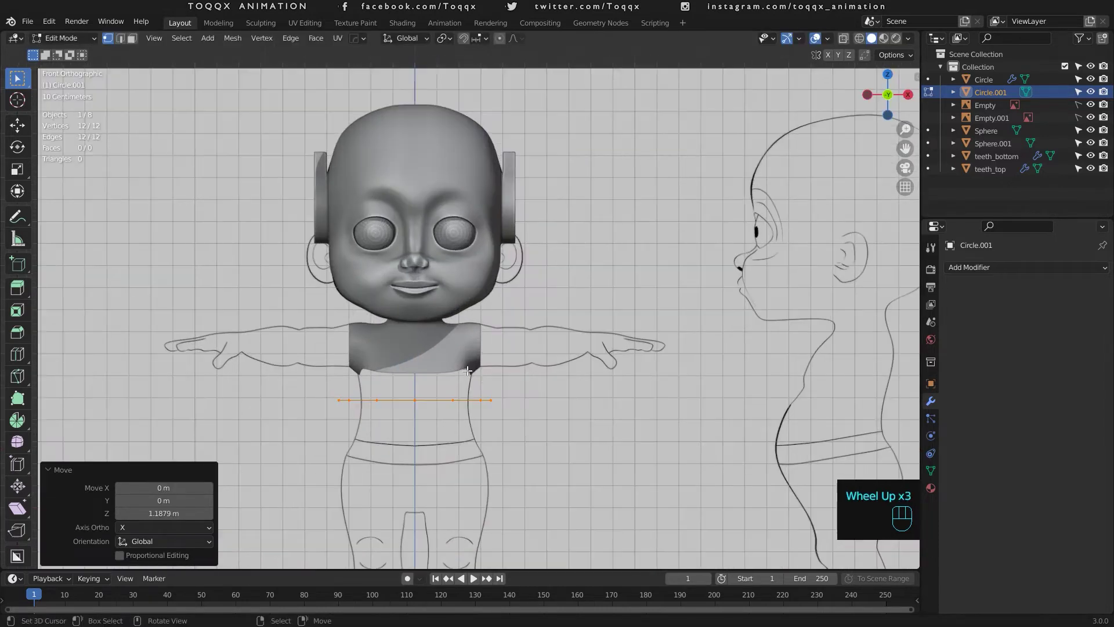
key(s)
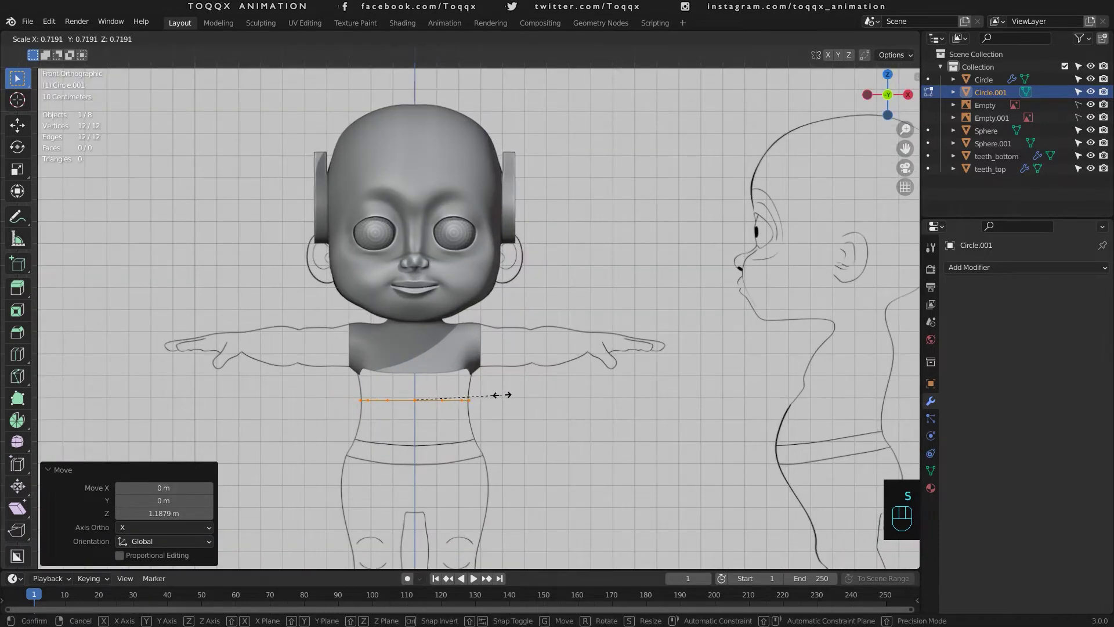
click(497, 394)
Step: In side view, move the ring about 0.08 m forward and narrow it along Y to fit the belly and back outlines
key(KP_3)
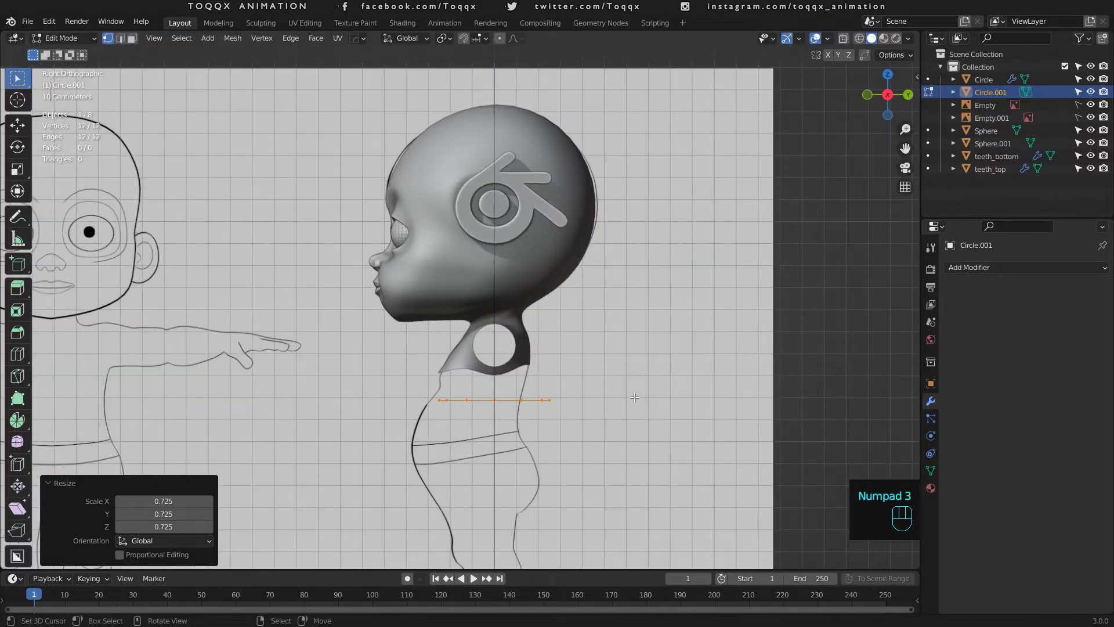
key(g)
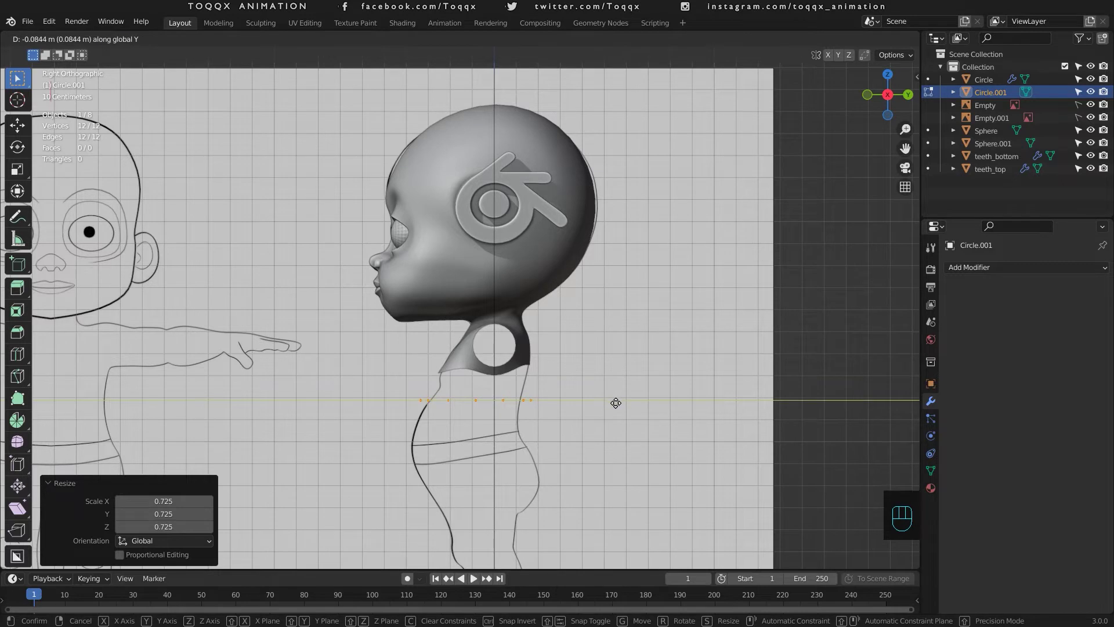
click(615, 402)
scroll(616, 402, up, 3)
key(s)
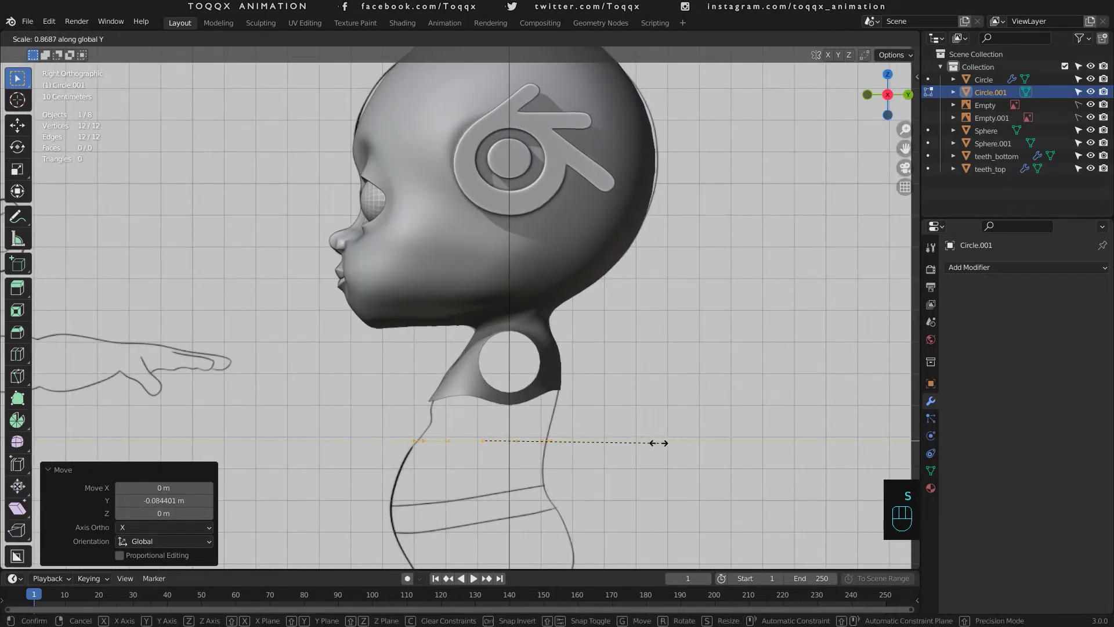
click(656, 443)
Step: Extrude the ring downward, scale it to about 1.135, and narrow it along X to the front outline
key(e)
click(655, 472)
key(s)
click(660, 472)
key(KP_1)
key(s)
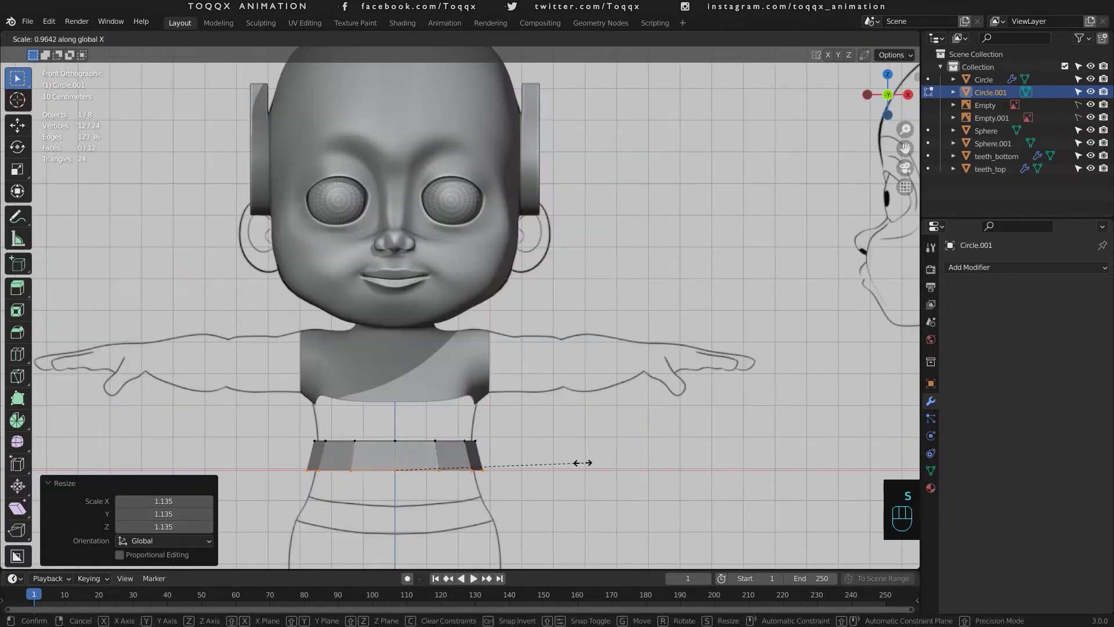
click(578, 465)
Step: Extrude the lower ring down to the waistband and scale it to about 1.09 along Y in side view
key(e)
click(578, 498)
key(KP_3)
key(s)
key(y)
click(573, 497)
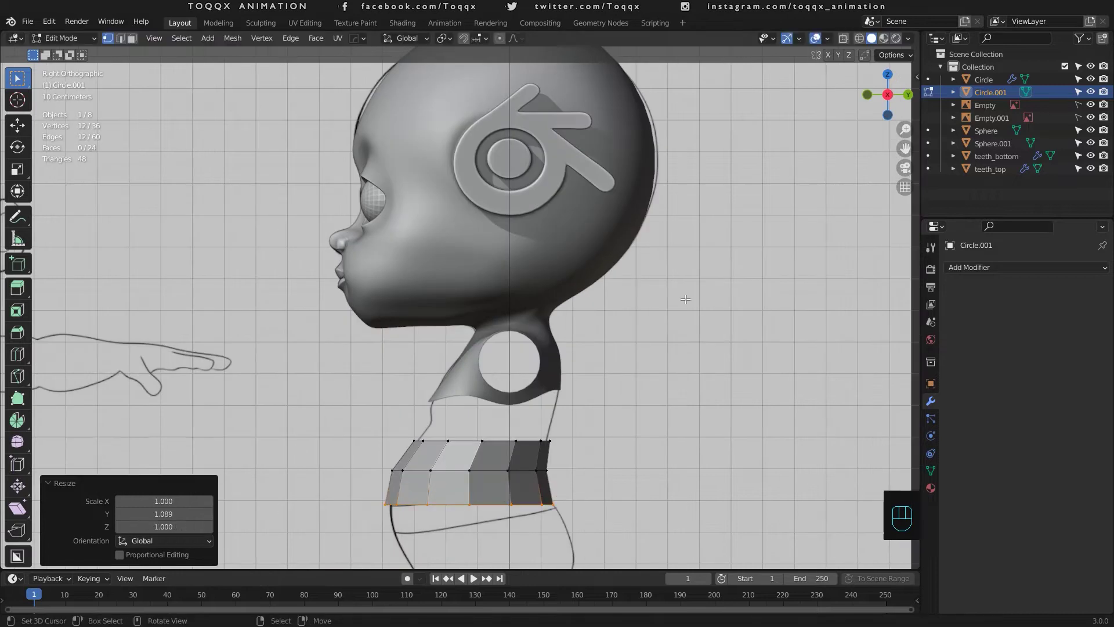
Step: In wireframe display, rotate the bottom ring to the waistband's slant and move it onto the waistband's upper line
key(shift+z)
key(r)
click(567, 482)
key(g)
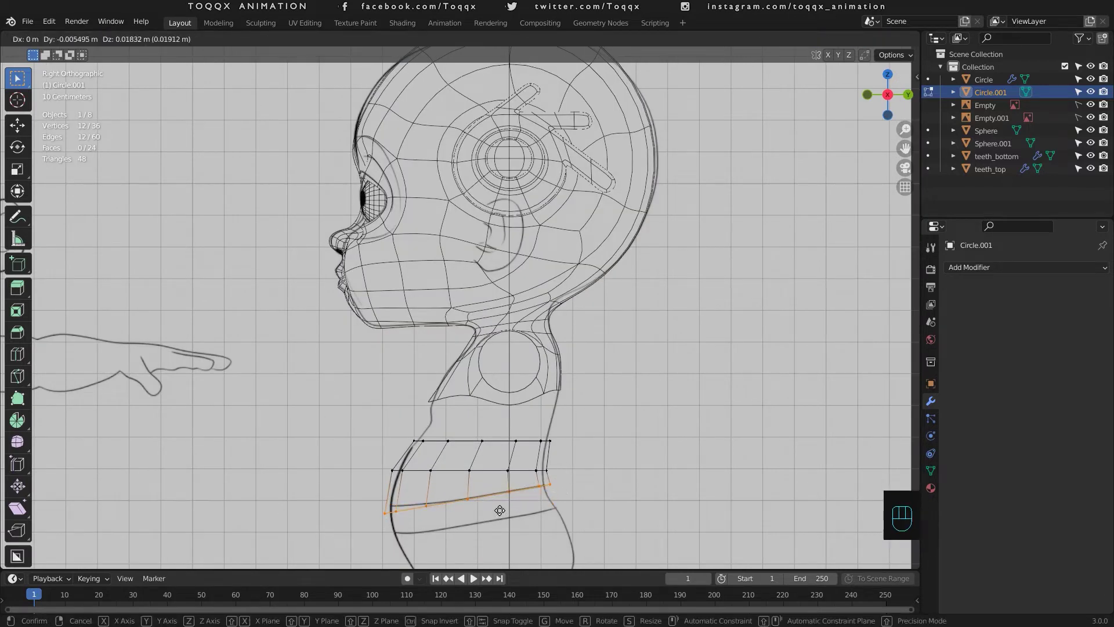
click(502, 507)
Step: Extrude the slanted ring about 0.08 m down and 0.03 m backward to the waistband's lower line
scroll(499, 510, down, 2)
key(KP_1)
key(KP_3)
key(e)
click(489, 493)
Step: Scale and nudge the new hip ring until it fits the waistband's lower line in side view
key(s)
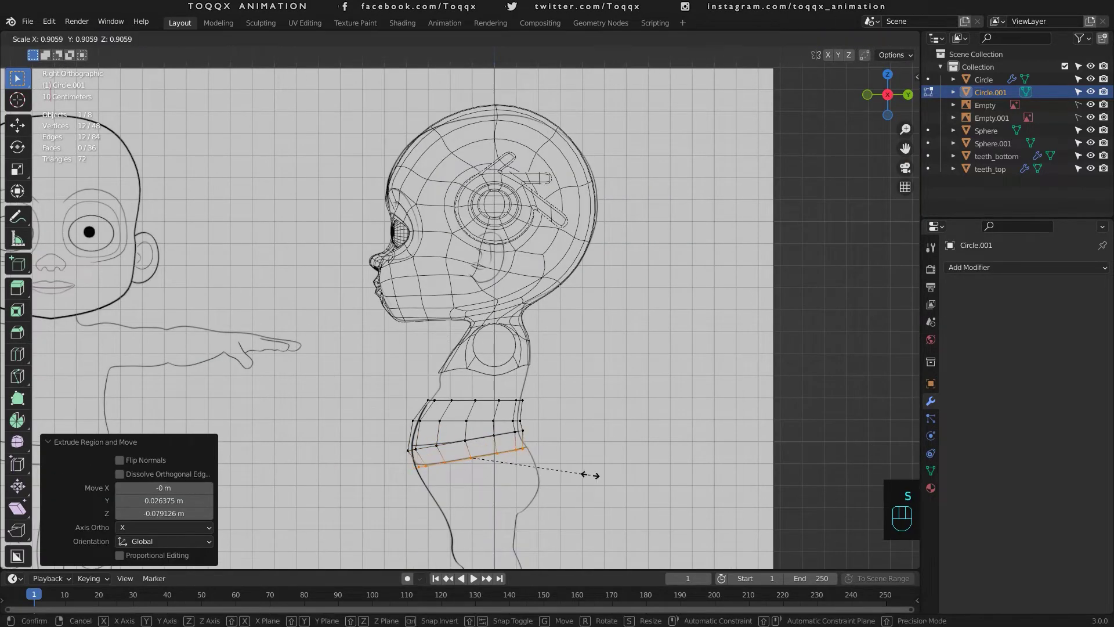
click(594, 472)
key(g)
click(599, 468)
key(s)
click(607, 467)
key(g)
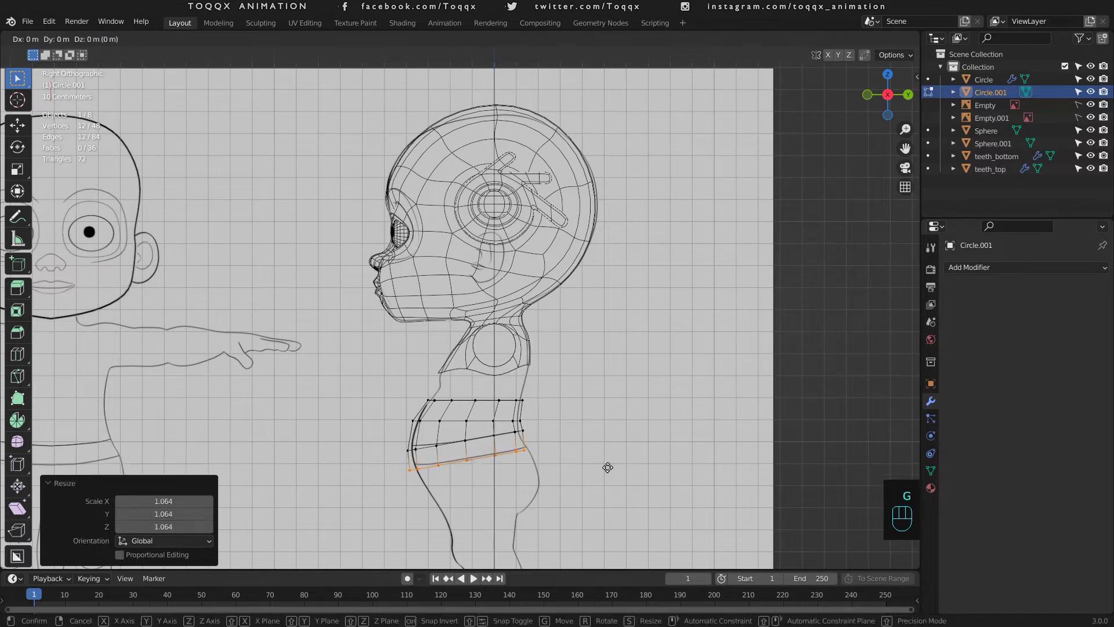
click(607, 468)
Step: In front view, widen the bottom ring along X to the hip outline
key(KP_1)
key(s)
key(x)
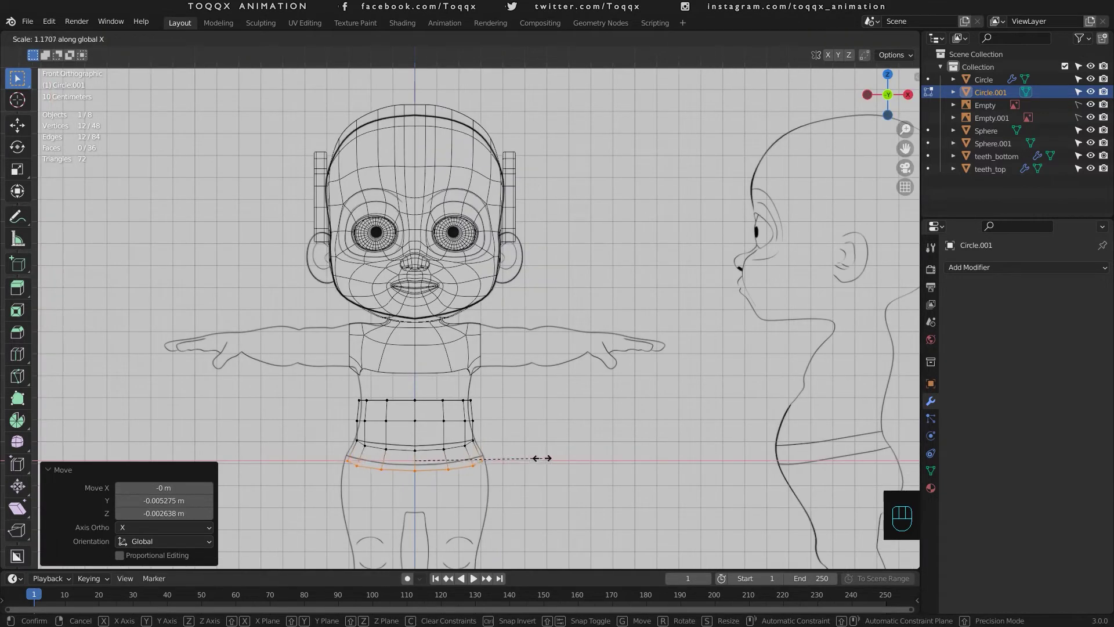
click(541, 458)
Step: Extrude the bottom ring's front and back centre edges about 0.13 m down and scale them to 0.733 along Y
key(KP_3)
key(KP_1)
key(KP_3)
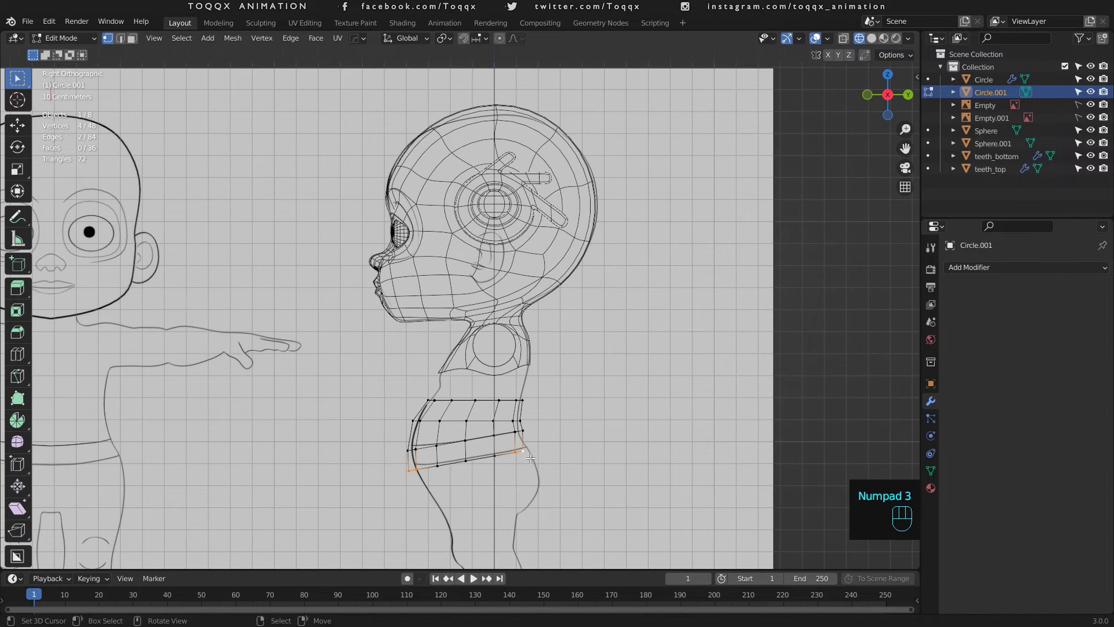
key(e)
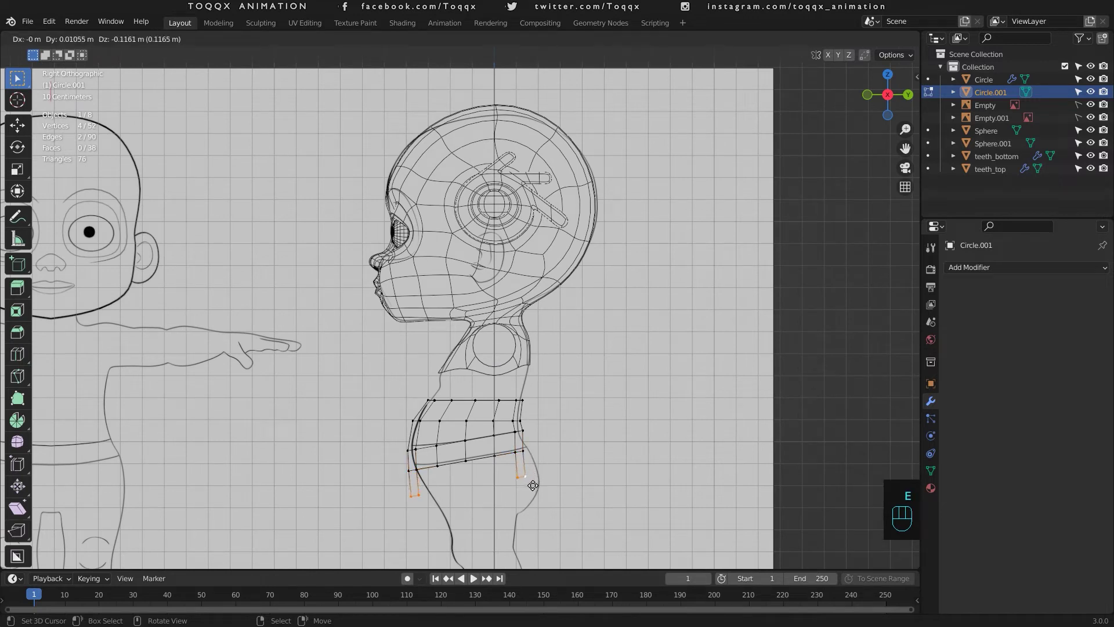
click(532, 488)
key(s)
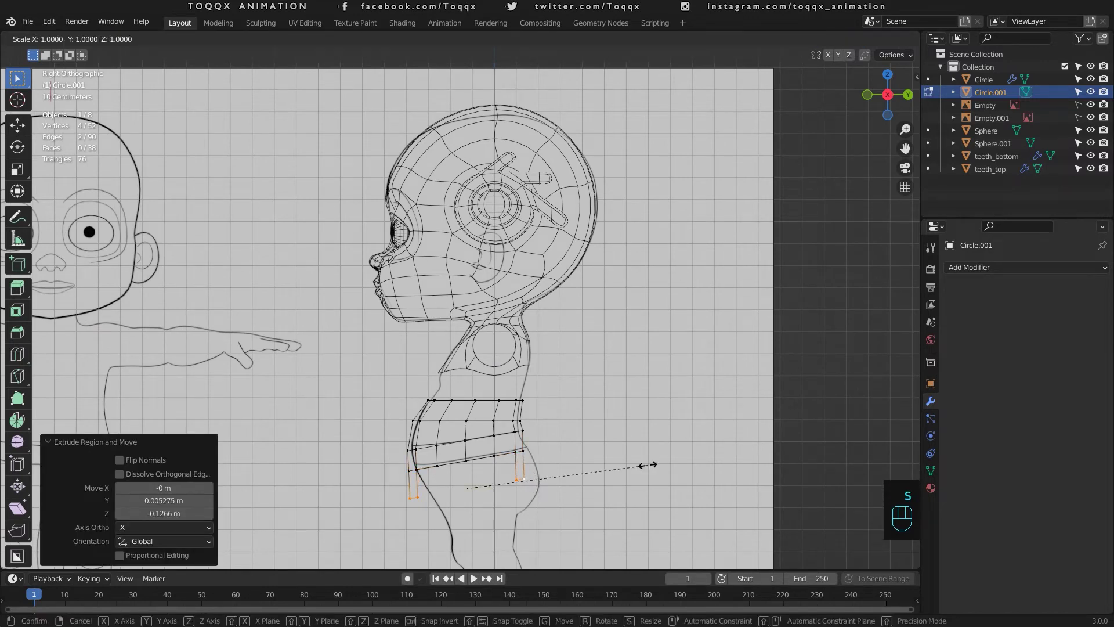
key(y)
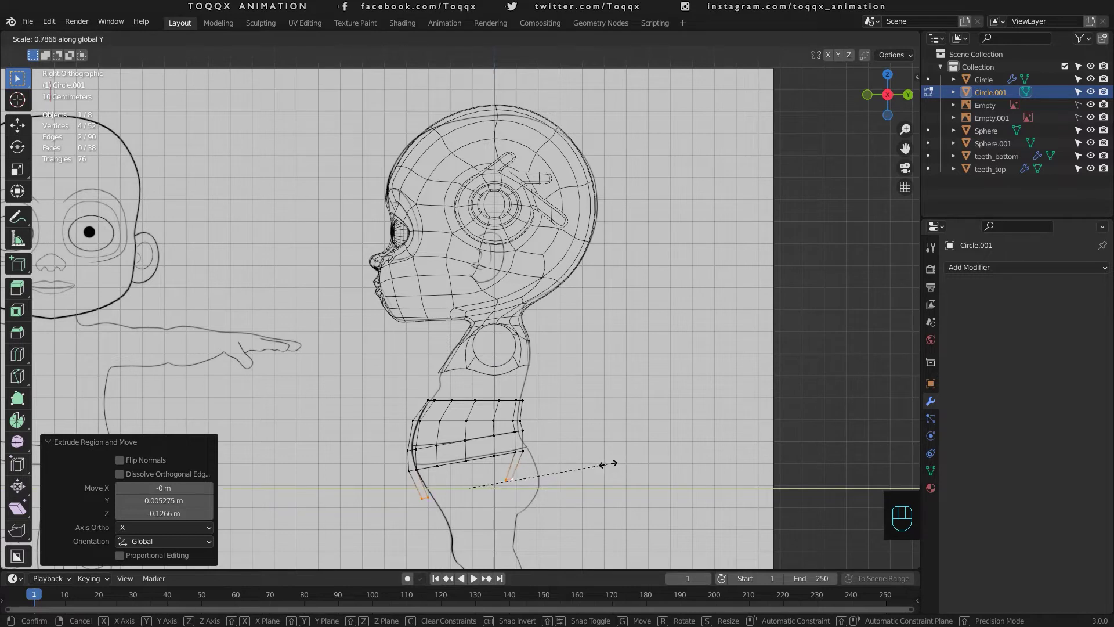
click(599, 467)
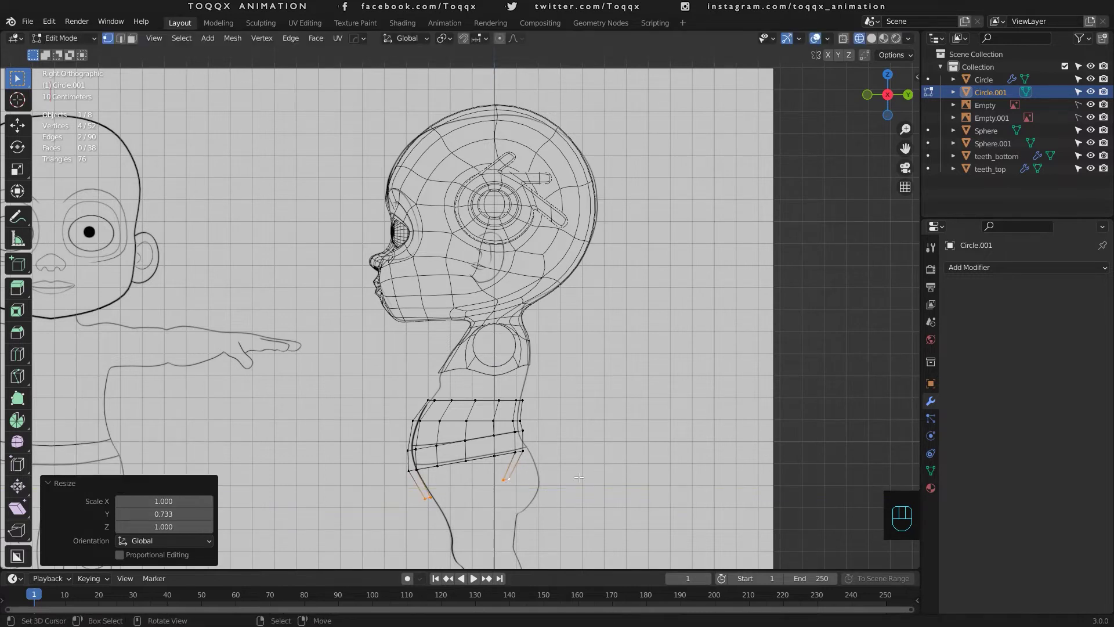
Step: Move the back strip's lower vertices about 0.06 m down and 0.02 m backward
right_click(503, 480)
shift+right_click(513, 481)
key(g)
click(524, 495)
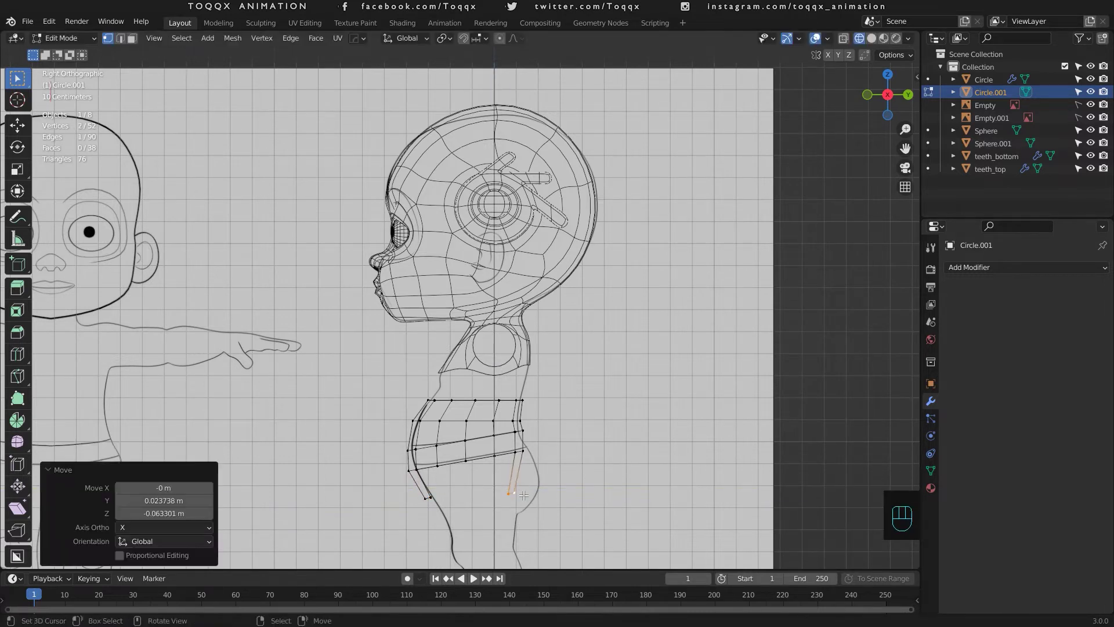
Step: In front view, move the outer lower vertices of the front and back strips about 0.07 m toward the centre line
key(KP_1)
right_click(445, 492)
shift+right_click(446, 492)
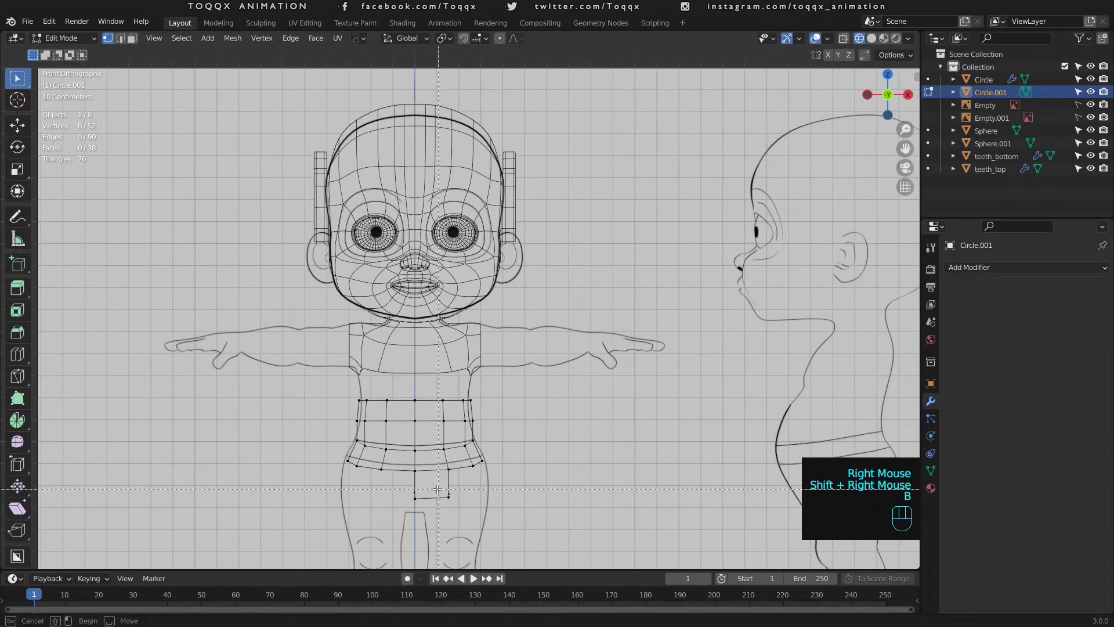
key(b)
key(g)
click(566, 505)
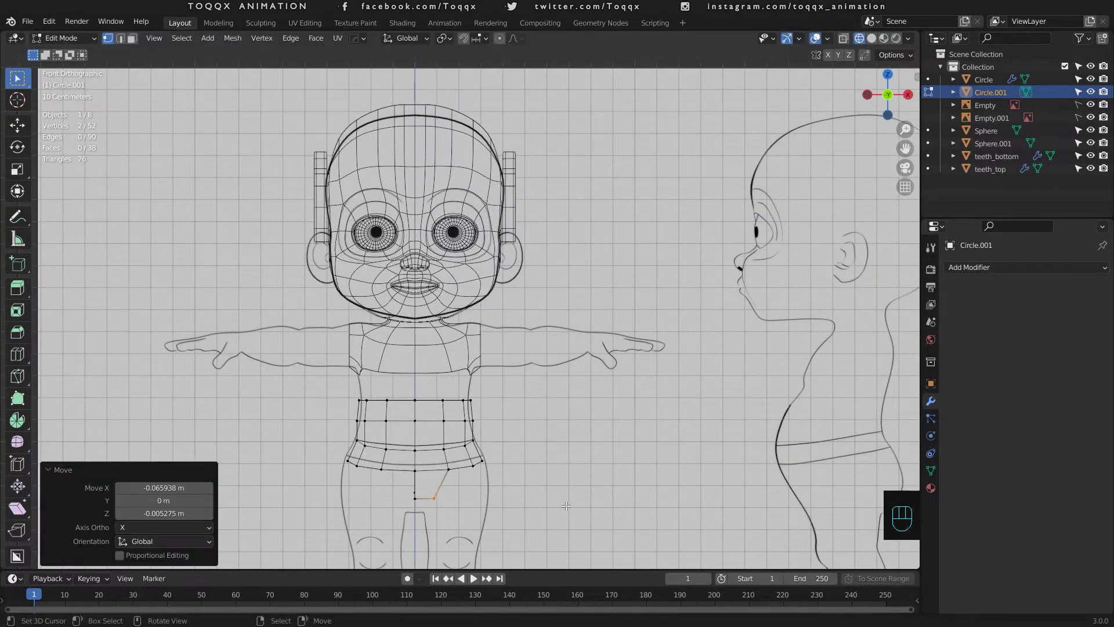
Step: In side view, extrude the back strip's lower edge forward and down toward the crotch
key(KP_3)
right_click(520, 496)
shift+right_click(518, 499)
key(e)
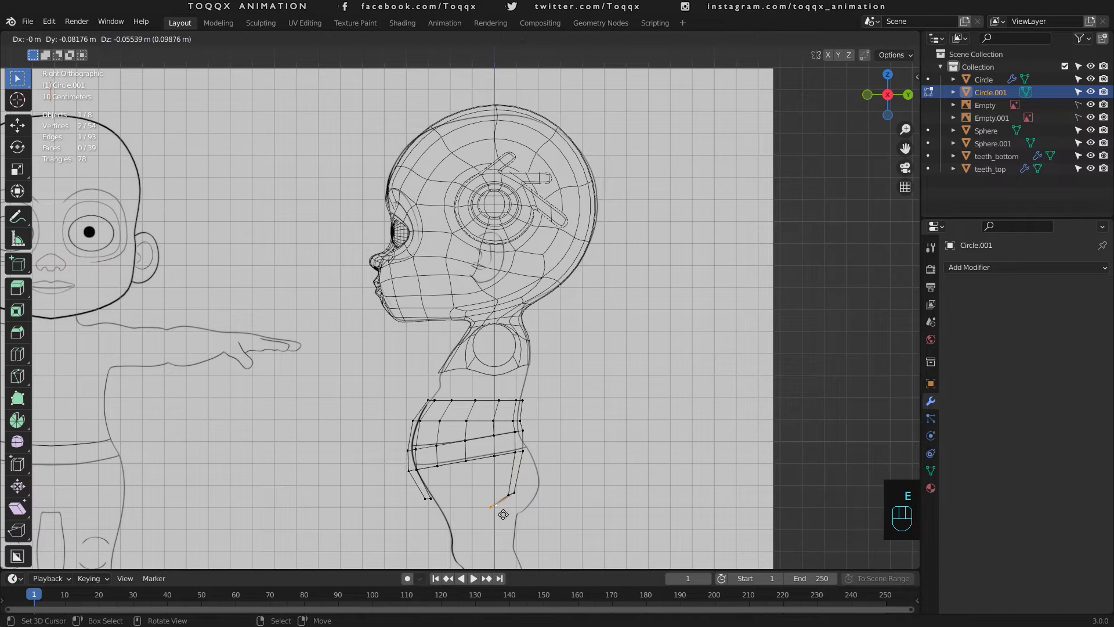
click(502, 514)
Step: Extrude the front strip's lower edge about 0.11 m backward and 0.05 m down toward the crotch
right_click(427, 504)
shift+right_click(429, 505)
key(e)
click(455, 520)
Step: In front view, move the outer vertices of both strips' lowest edges inward to the crotch width
key(KP_1)
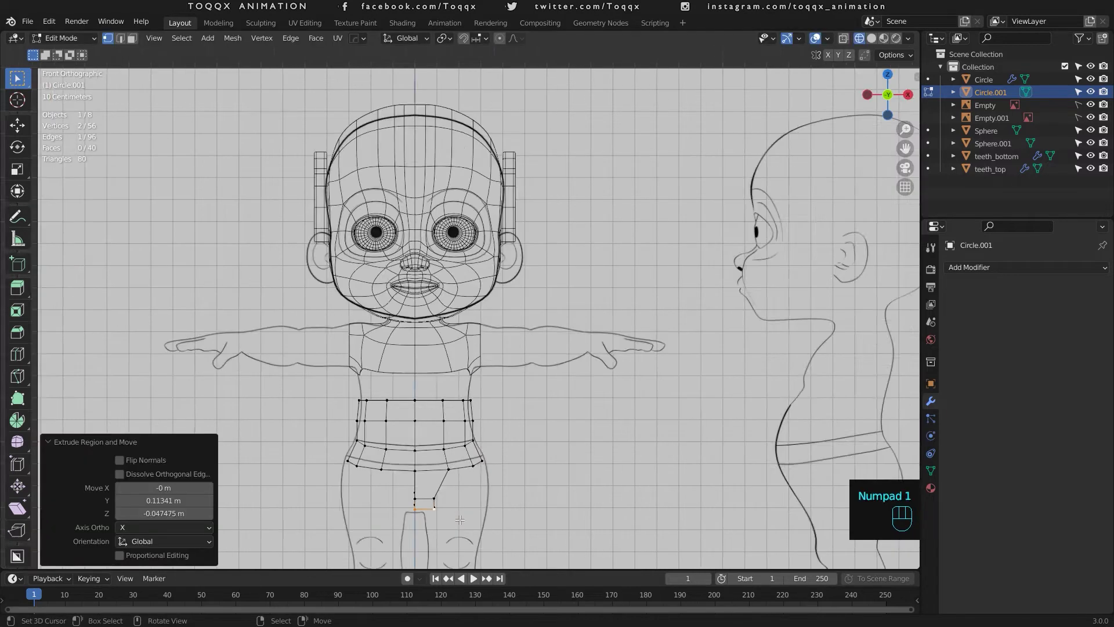
scroll(461, 514, up, 1)
scroll(461, 514, up, 1)
shift+middle_drag(461, 513, 476, 348)
scroll(481, 340, up, 4)
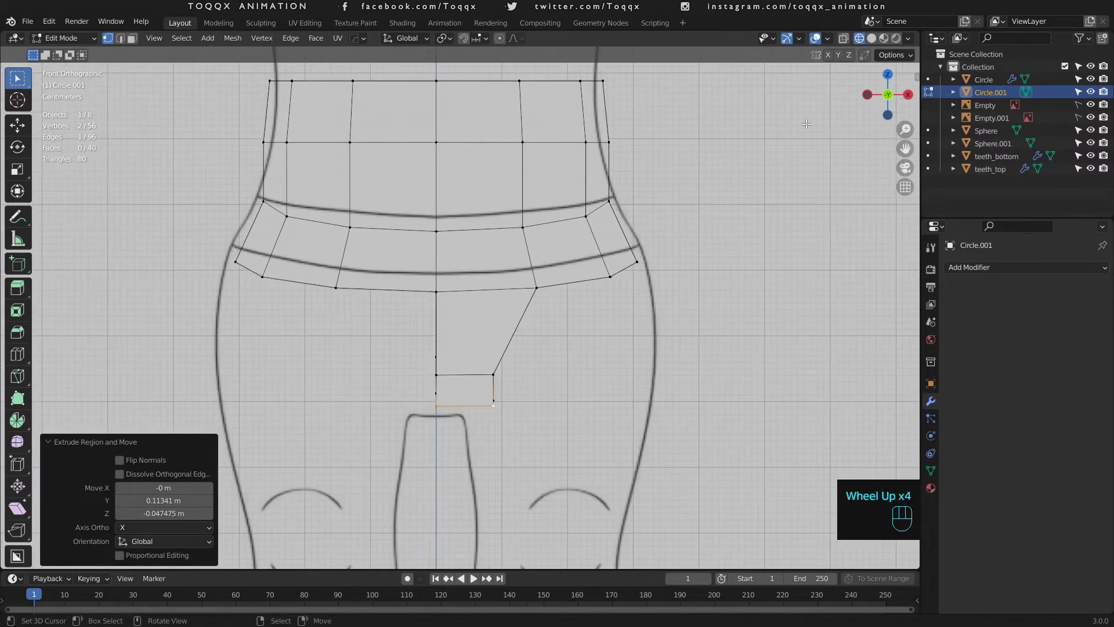
right_click(494, 400)
shift+right_click(494, 405)
key(g)
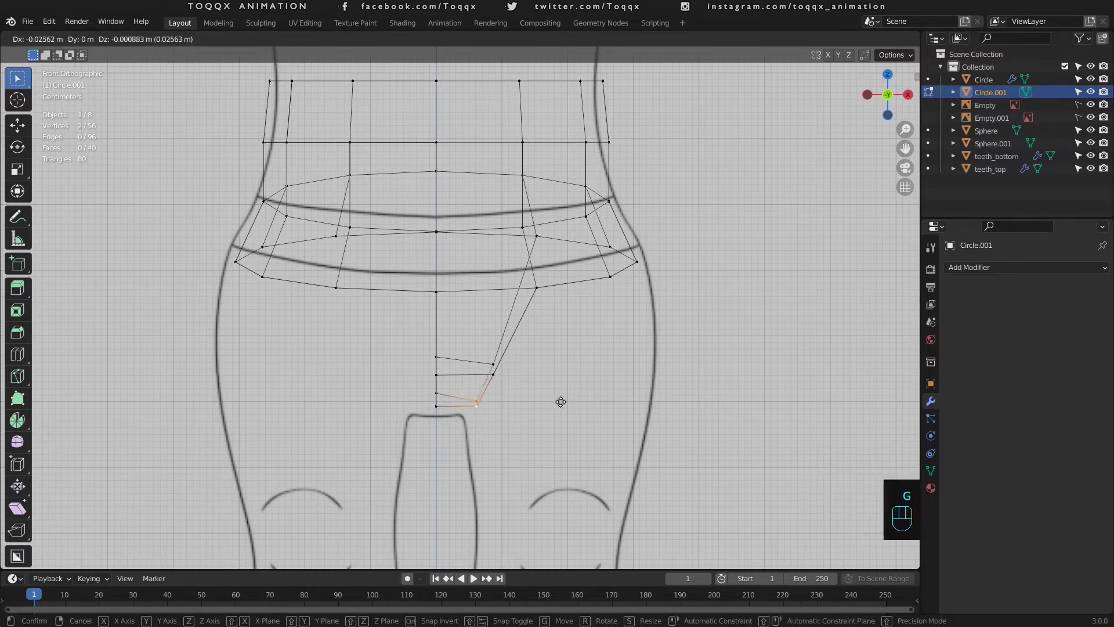
click(552, 401)
Step: Move the centre vertex of the crotch strip's lower edge about 0.012 m down along Z to level the edge
right_click(442, 387)
key(g)
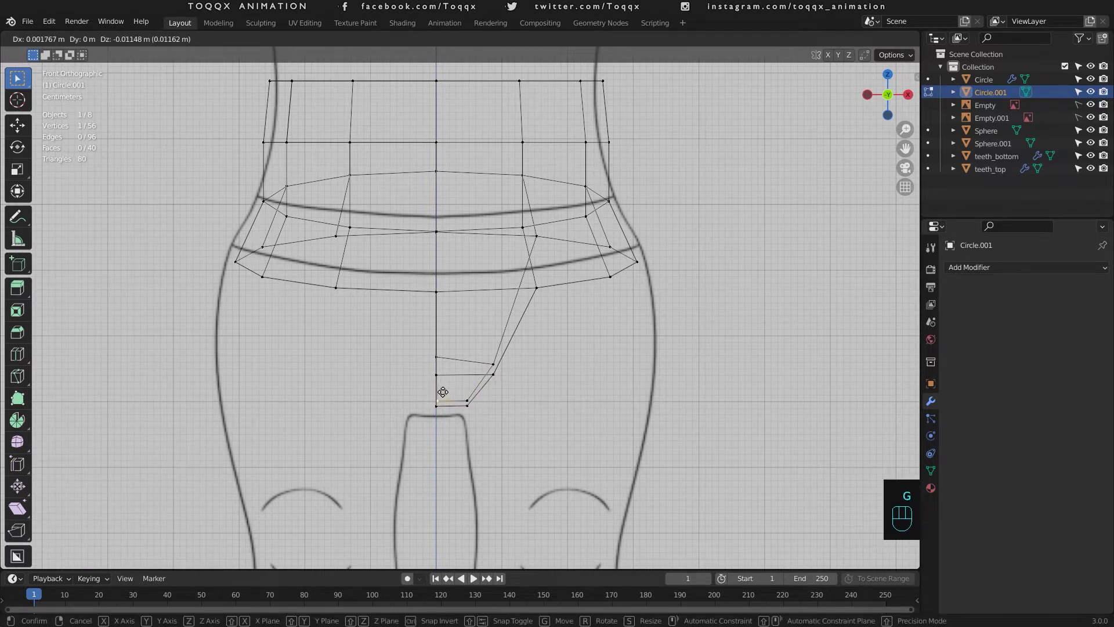
key(z)
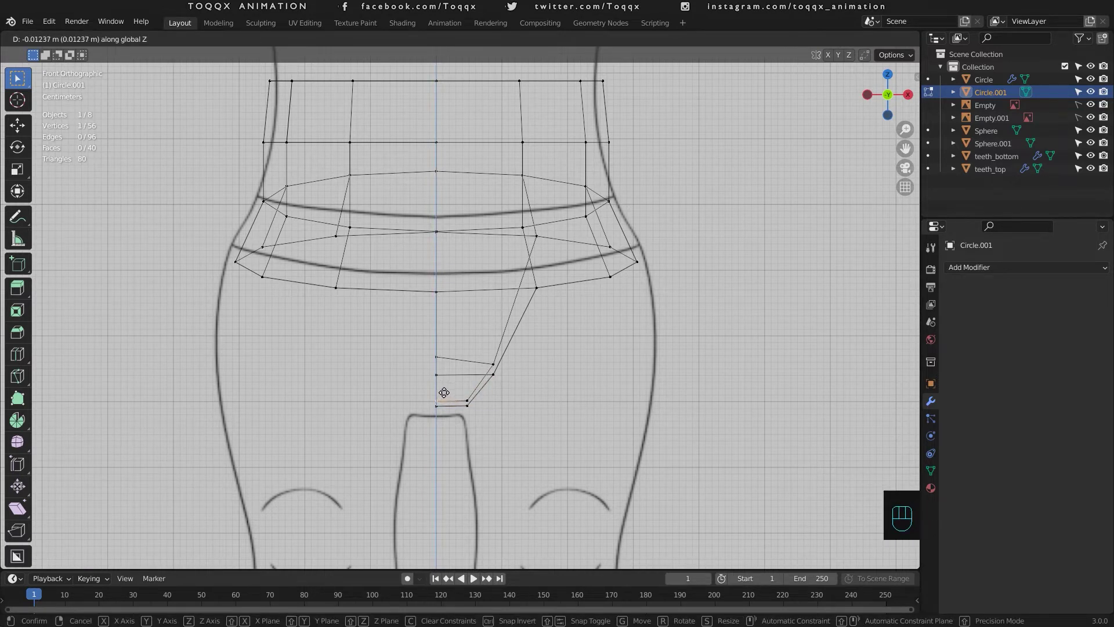
click(443, 393)
Step: Lower the four vertices of the crotch's lowest edges about 0.018 m along Z to the crotch line in the reference
shift+right_click(467, 399)
shift+right_click(468, 406)
shift+right_click(439, 407)
key(g)
key(z)
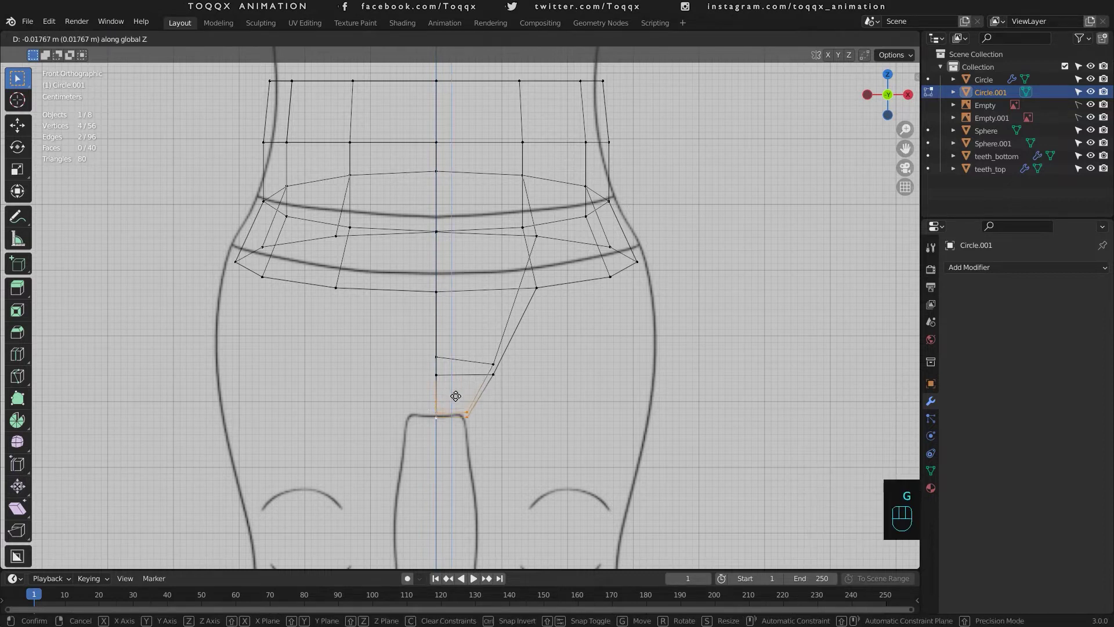
click(455, 396)
Step: Delete all vertices on the negative X half of the waist and hip mesh, keeping the centre line
scroll(594, 298, down, 4)
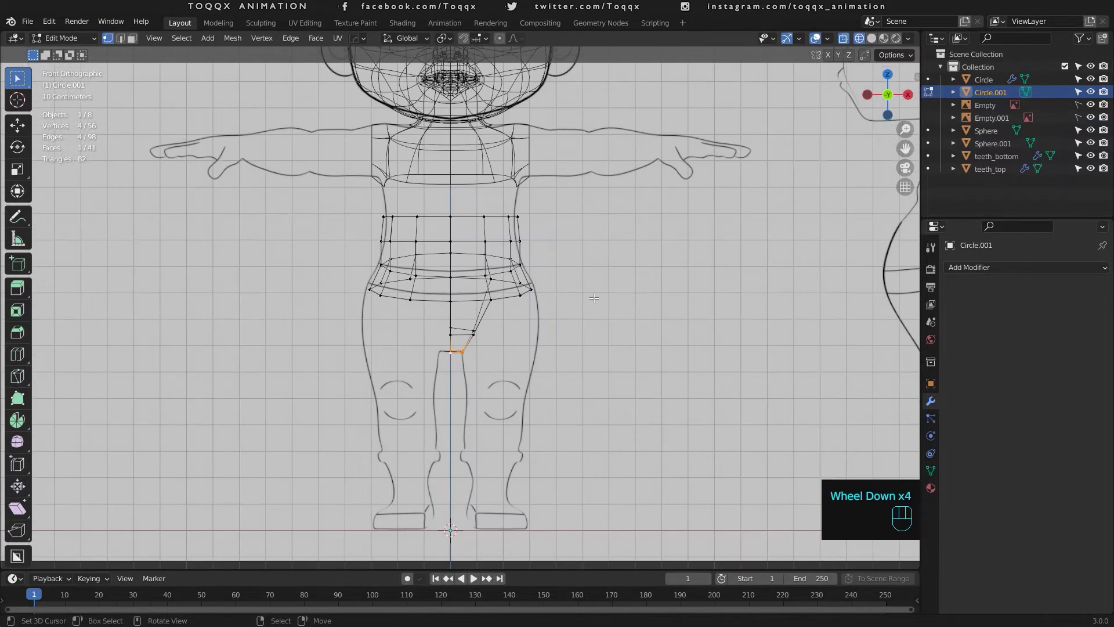
right_click(637, 244)
key(b)
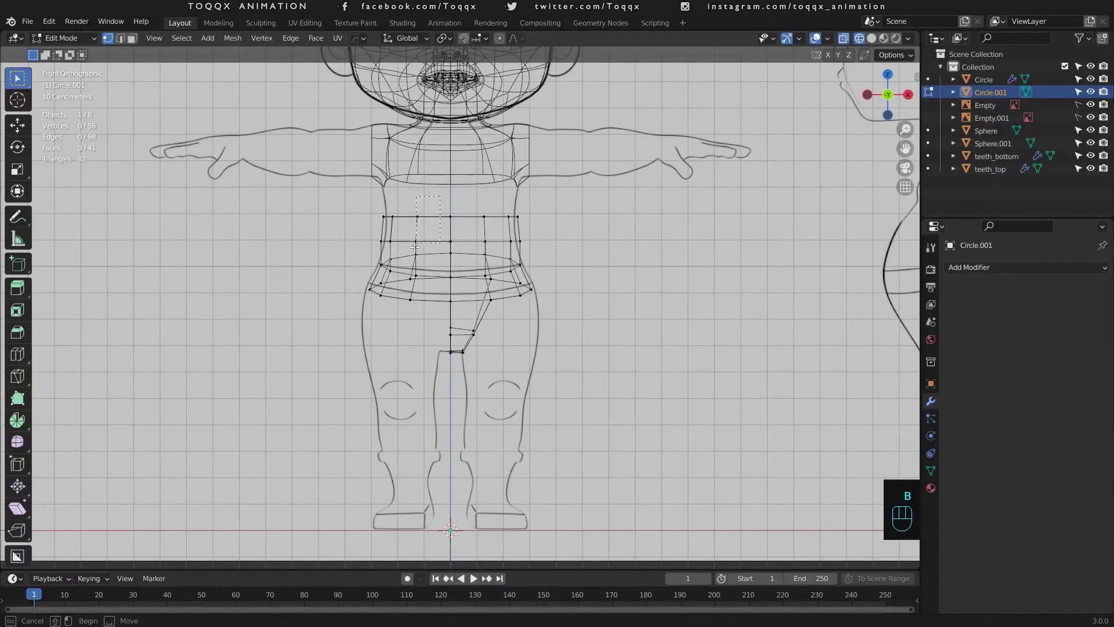
drag(309, 373, 308, 376)
key(x)
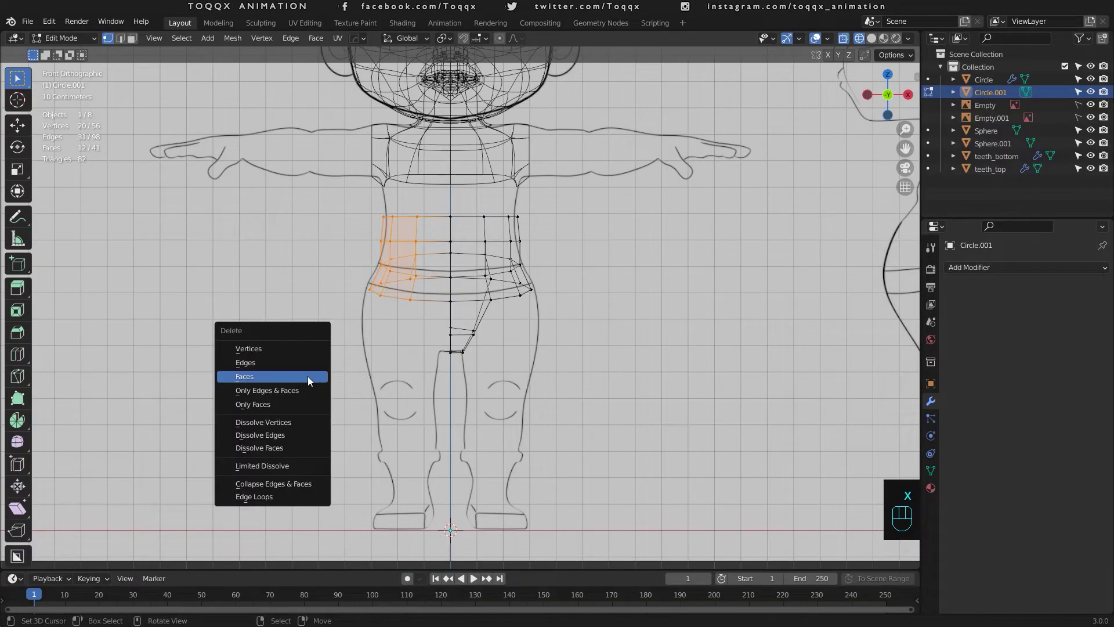
click(312, 349)
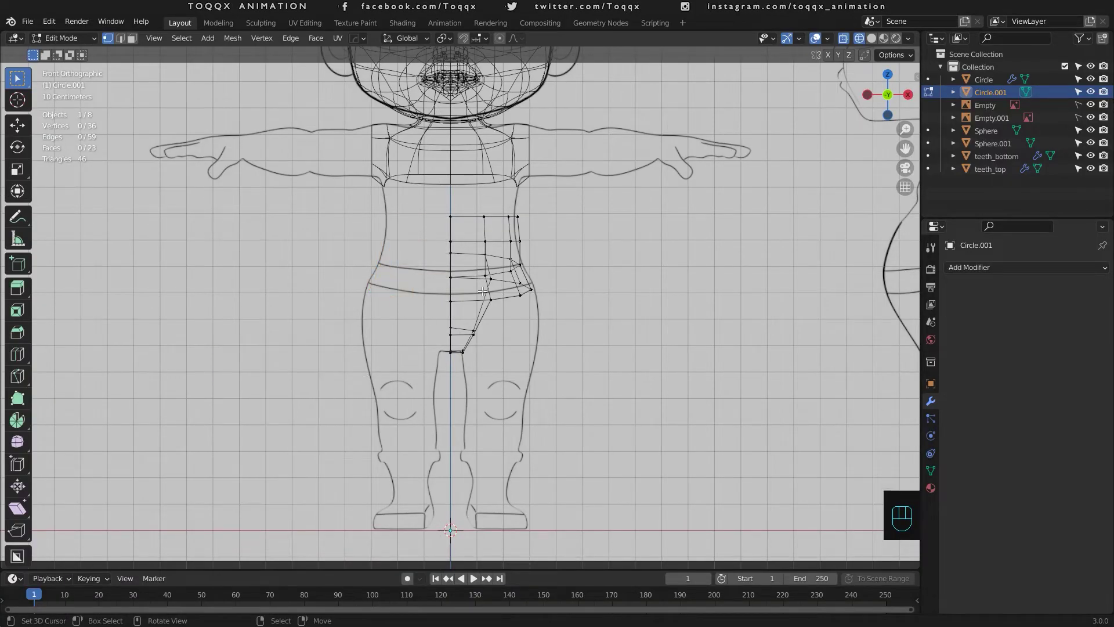
Step: Join the lower-body half to the upper torso object and bridge the facing edge loops across the waist gap
key(Tab)
shift+right_click(504, 156)
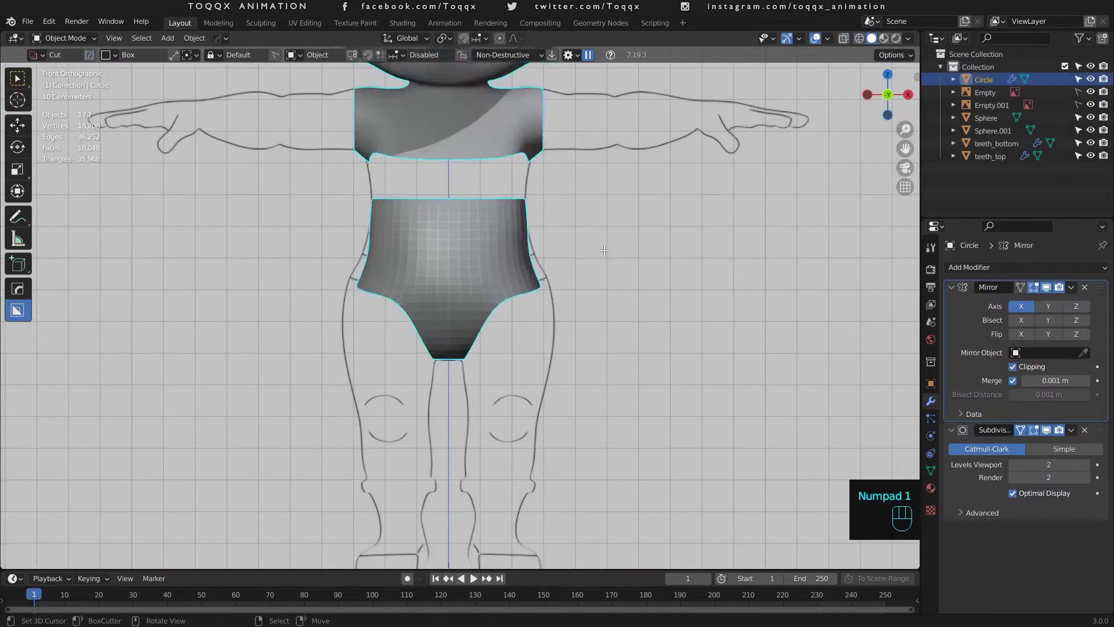
key(Tab)
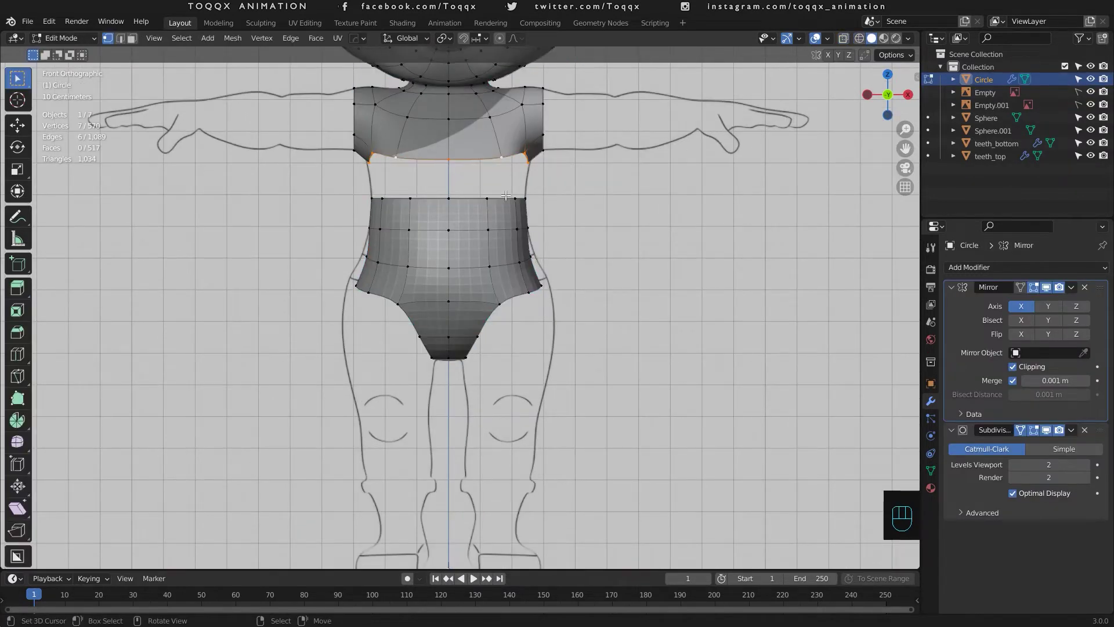
alt+right_click(506, 197)
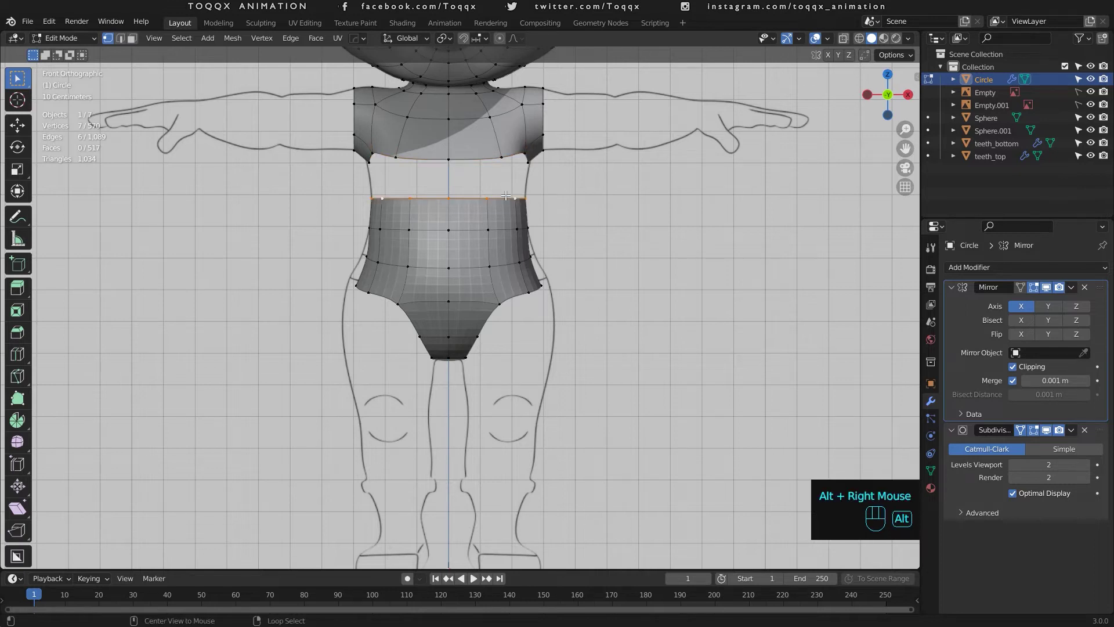
alt+shift+right_click(498, 157)
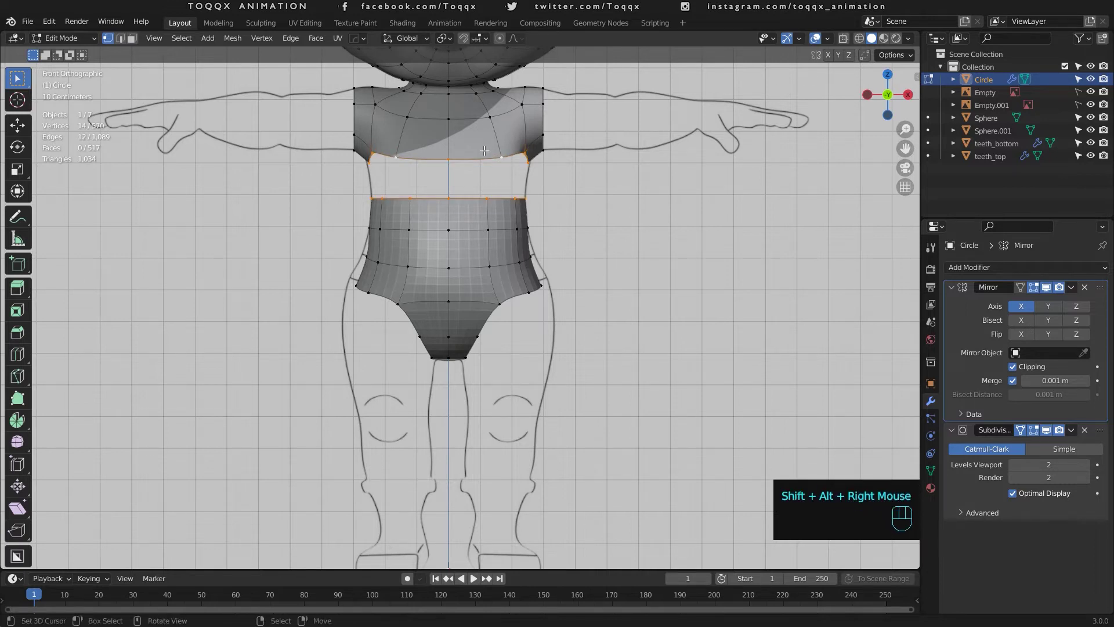
key(ctrl+e)
click(460, 174)
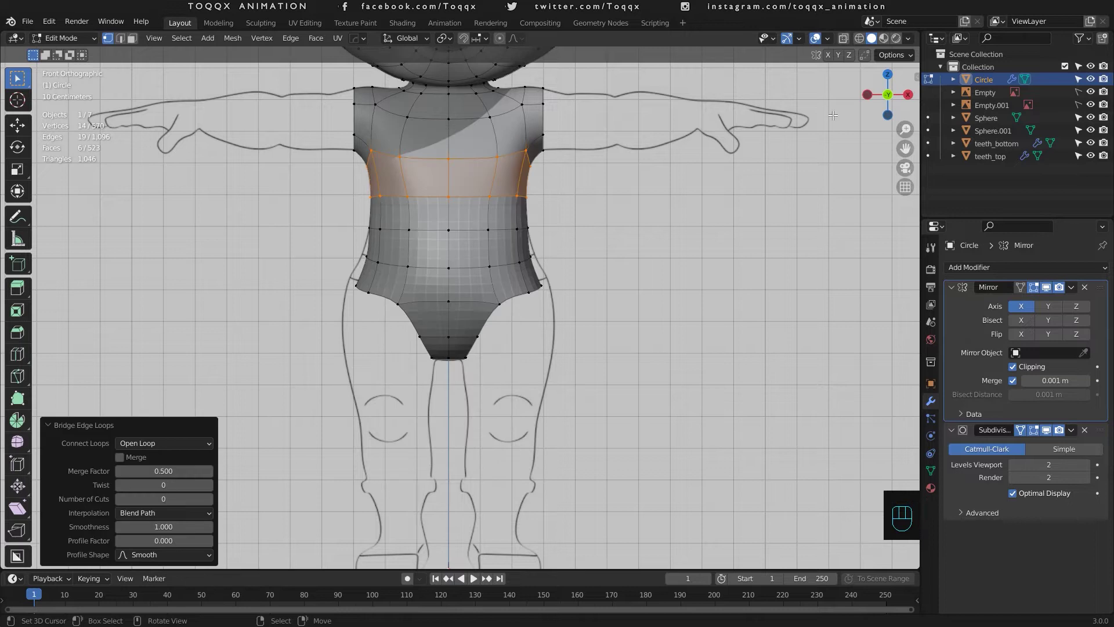
Step: In side view, move the lower vertices of the back strip about 0.046 m backward and 0.015 m down
drag(887, 95, 853, 107)
key(KP_3)
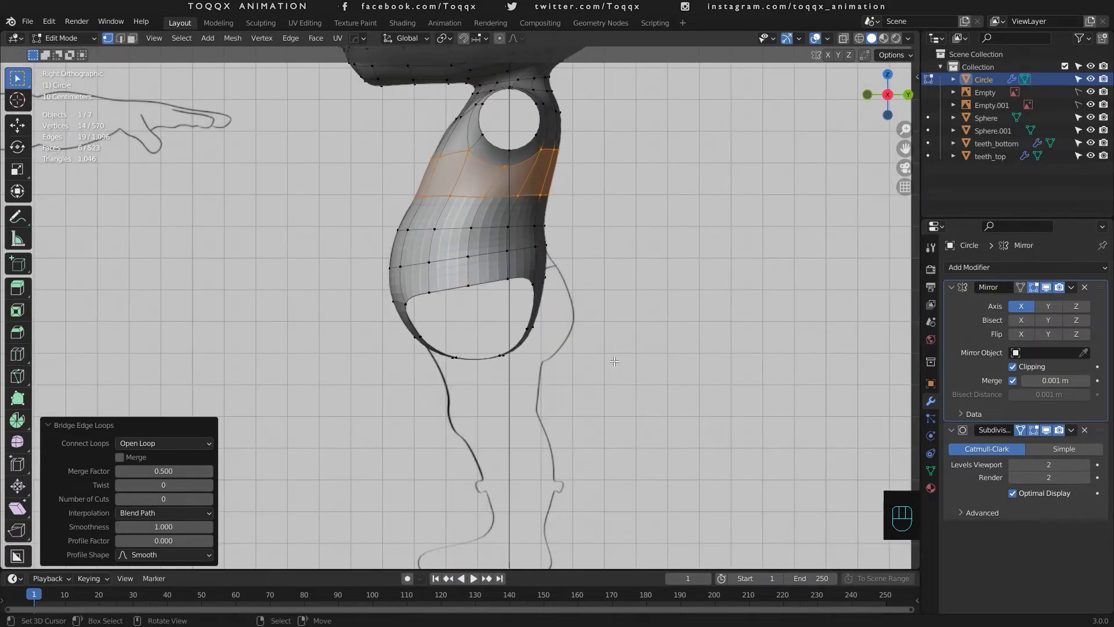
right_click(544, 349)
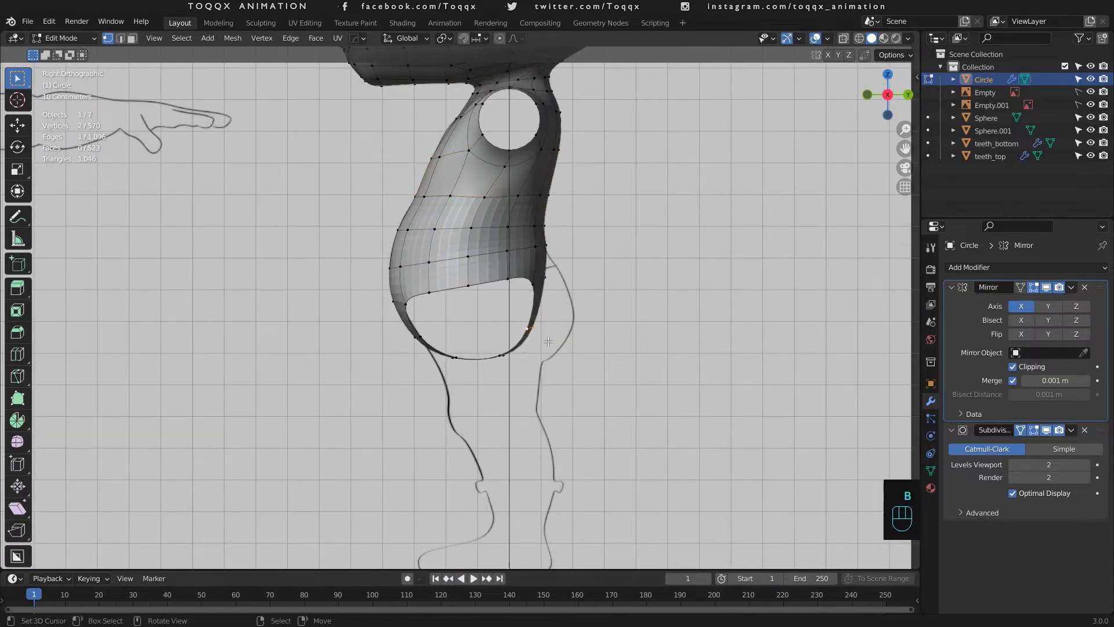
key(g)
click(562, 347)
drag(888, 95, 876, 98)
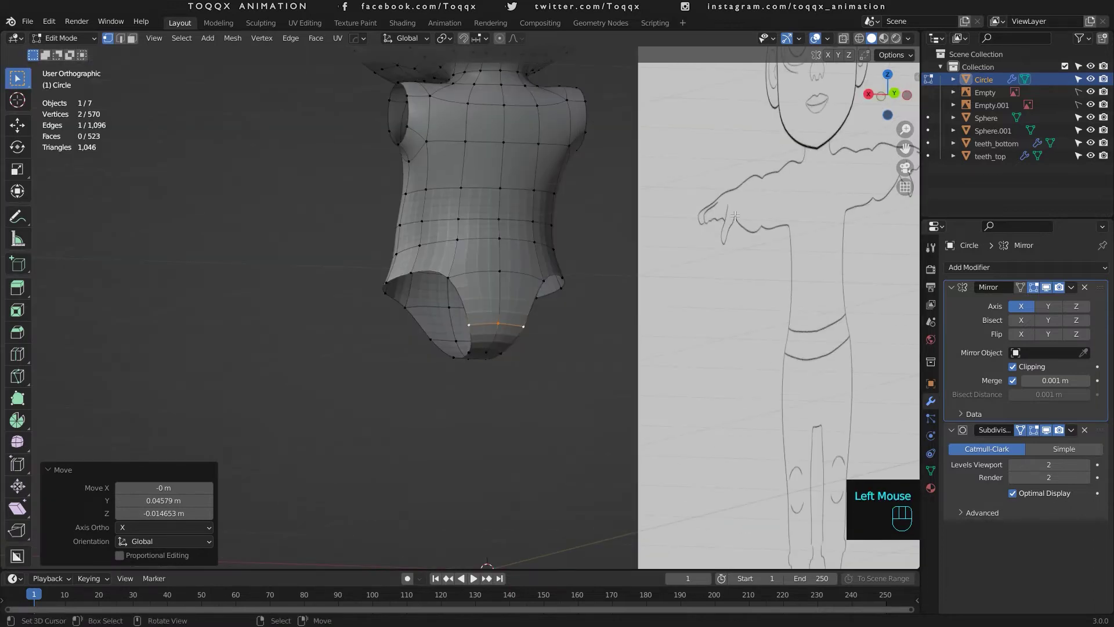
key(KP_3)
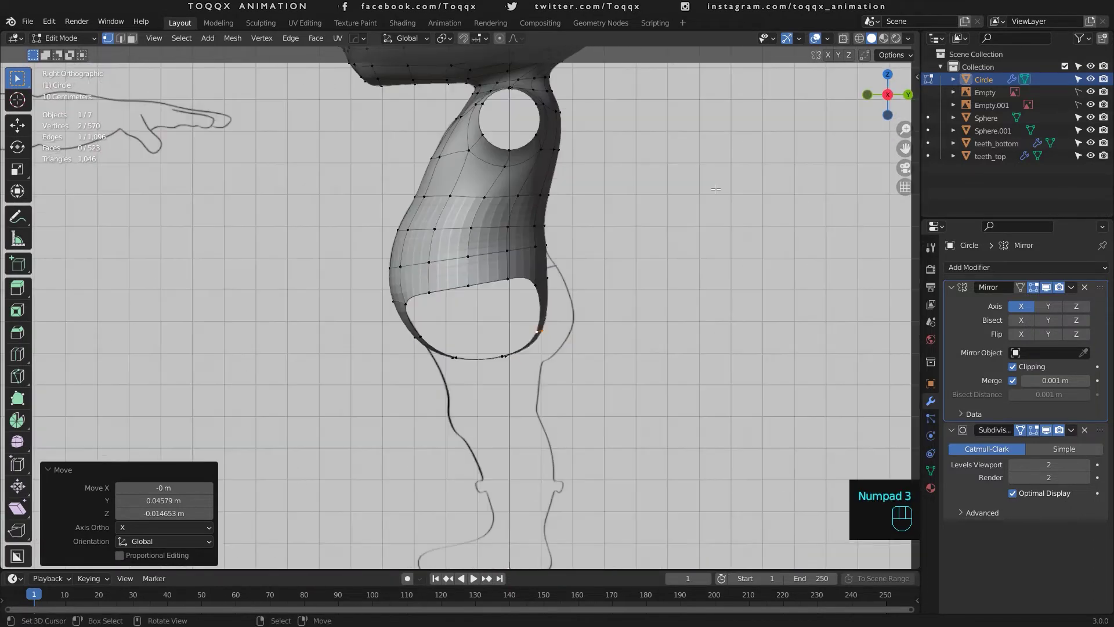
Step: Add one centred loop cut across the crotch strip and select the leg opening's edge loop to check its vertex count
alt+right_click(498, 277)
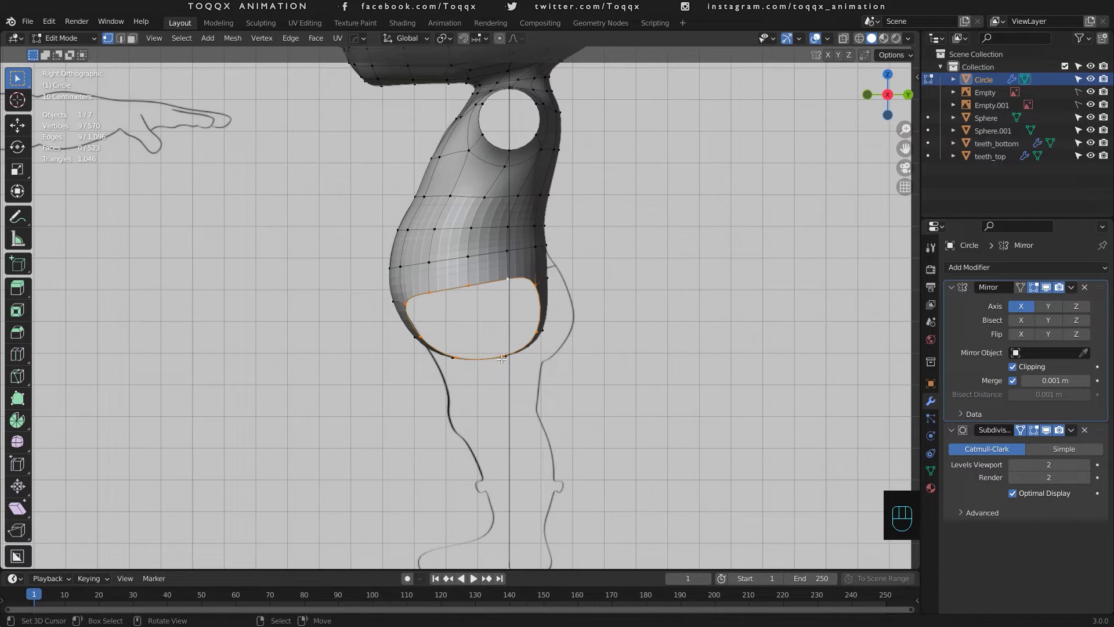
drag(885, 97, 474, 343)
key(ctrl+r)
click(474, 343)
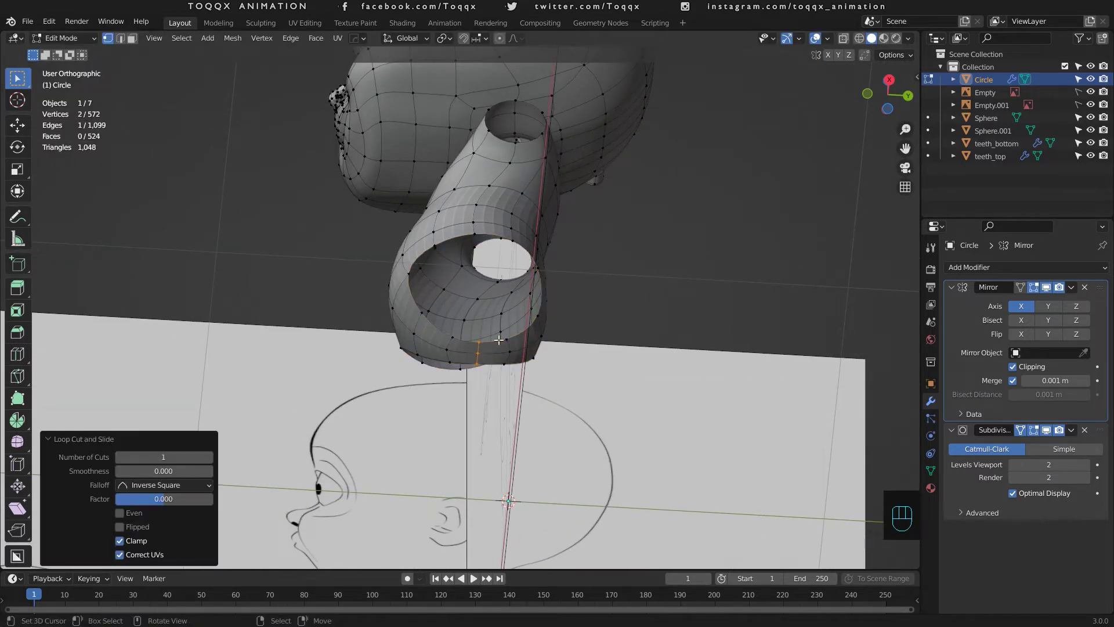
alt+right_click(501, 340)
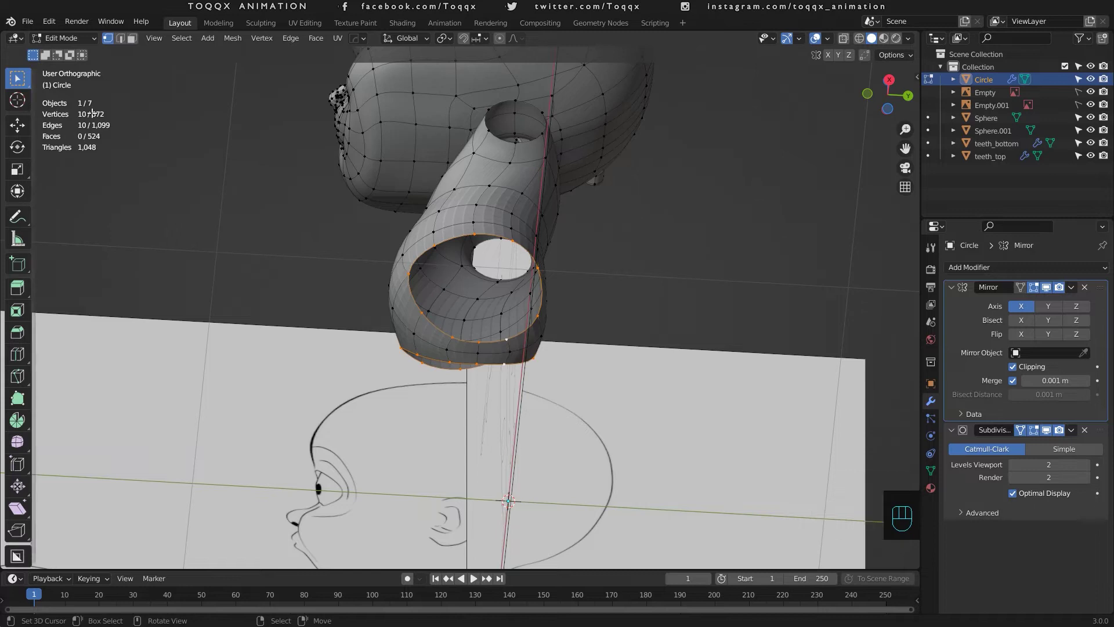
Step: Leave mesh editing and, in front view, add a new circle with 10 vertices for the leg
scroll(540, 315, down, 2)
key(Tab)
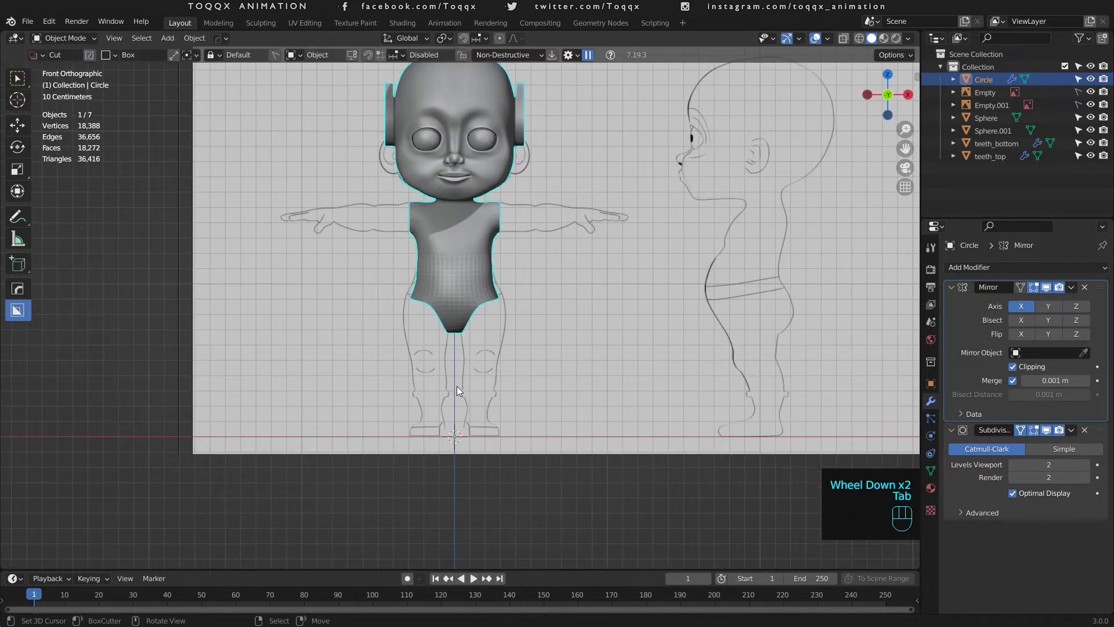
key(shift+a)
click(520, 377)
click(175, 419)
text(10)
key(Return)
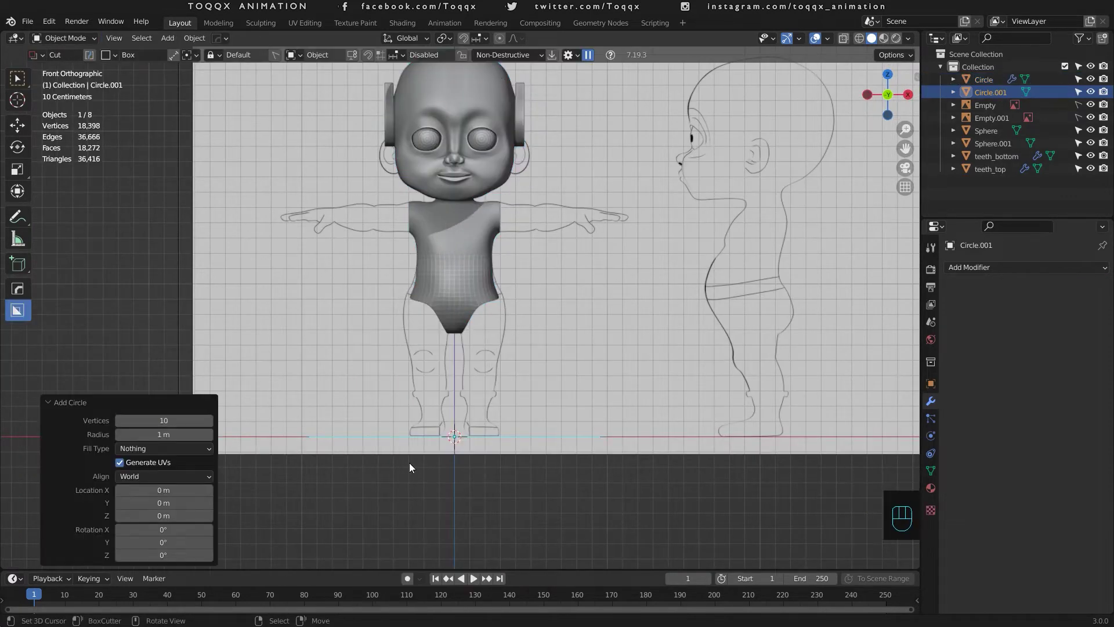
Step: Scale down the circle and place it on the positive X thigh just below the crotch, matching the leg width in front view
key(Tab)
key(s)
click(490, 438)
scroll(520, 343, up, 4)
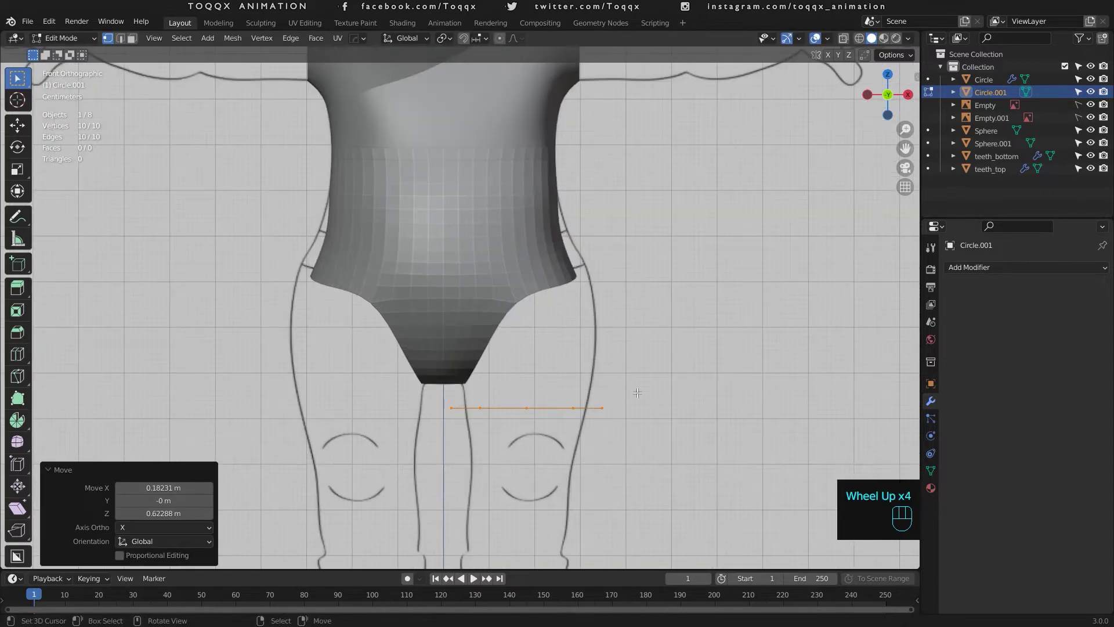
key(s)
click(621, 389)
key(g)
click(619, 388)
Step: In side view, shift the circle forward along Y onto the thigh outline and scale it to about 1.083
key(KP_3)
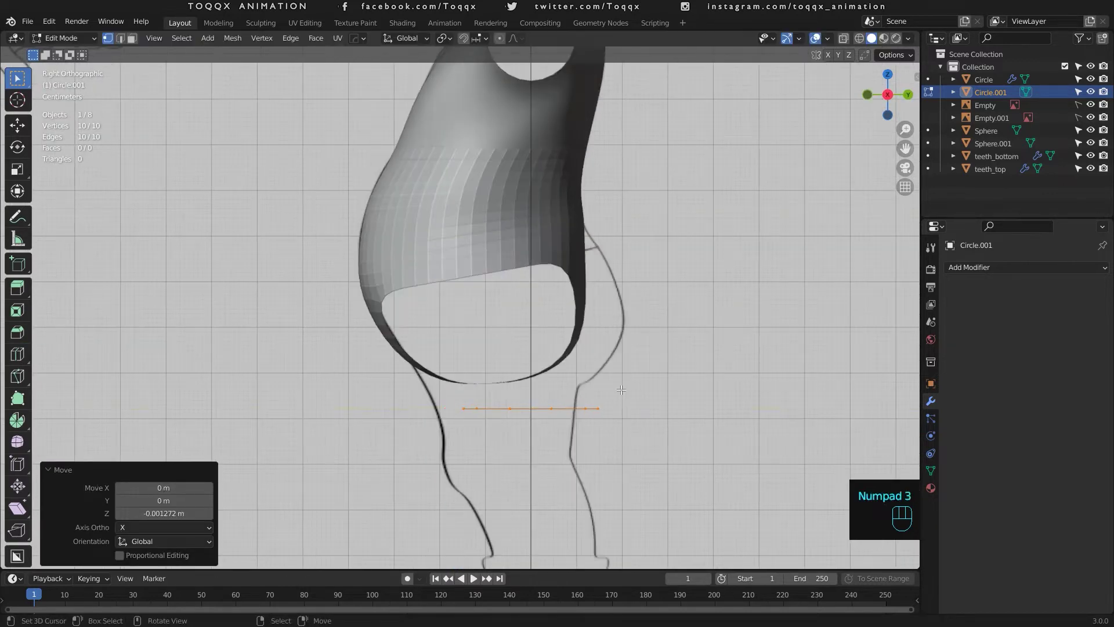
key(g)
middle_drag(643, 402, 625, 405)
click(622, 407)
key(s)
click(626, 409)
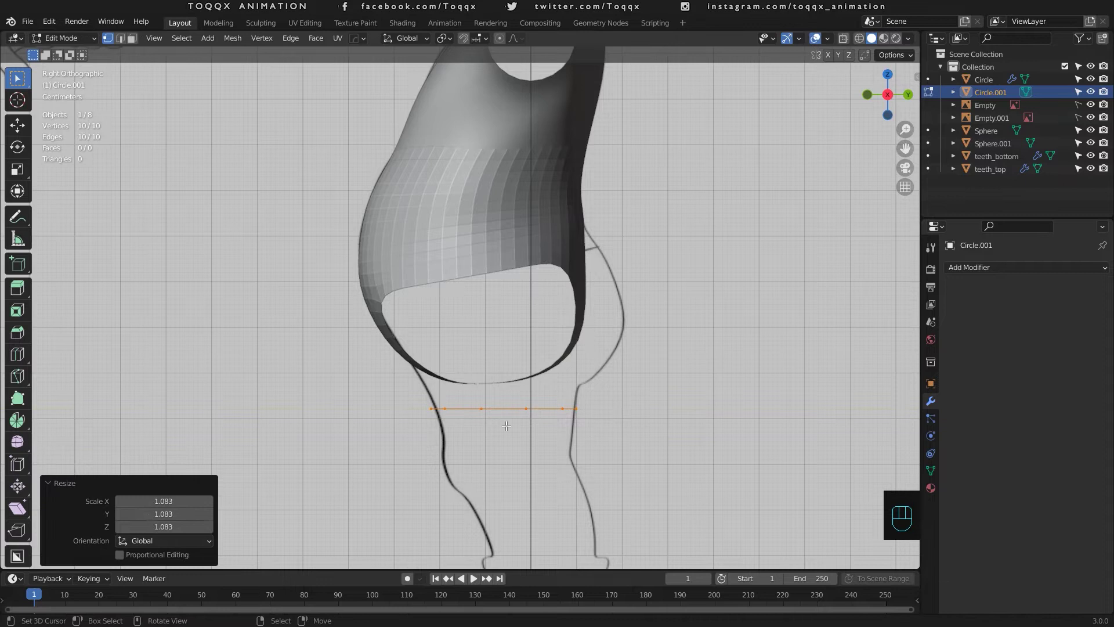
Step: Extrude the thigh ring down to the top of the knee, scale it to about 0.894 and shift it slightly inward
key(e)
click(510, 460)
key(s)
click(651, 442)
key(KP_1)
key(s)
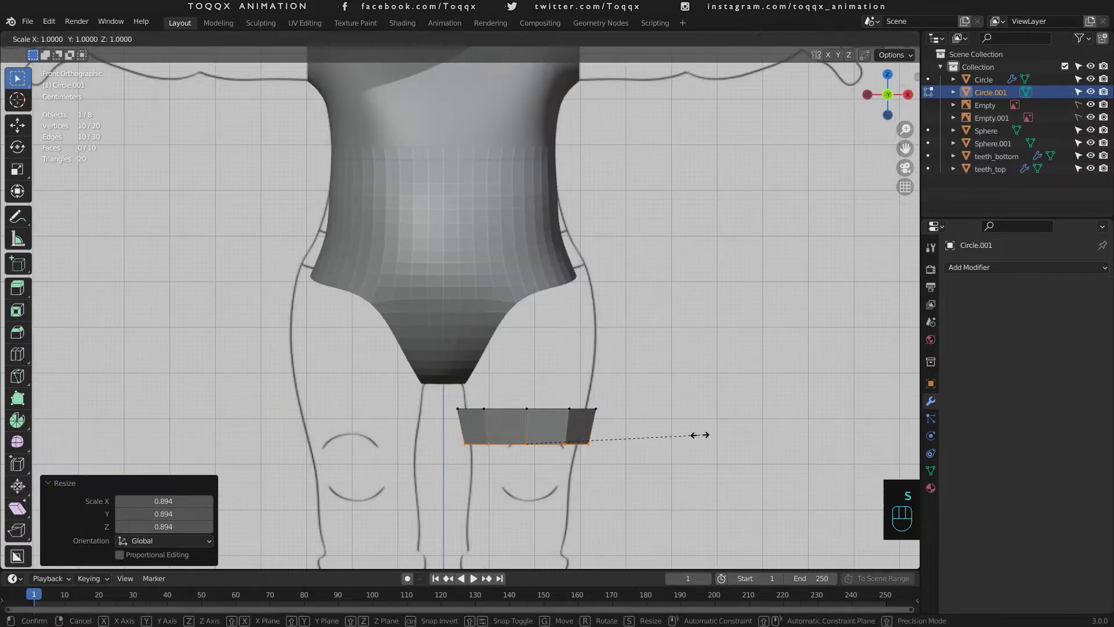
right_click(699, 434)
Step: In front view, extrude the leg's lower ring about 0.13 m down past the knee and resize it to the leg width
key(e)
click(574, 529)
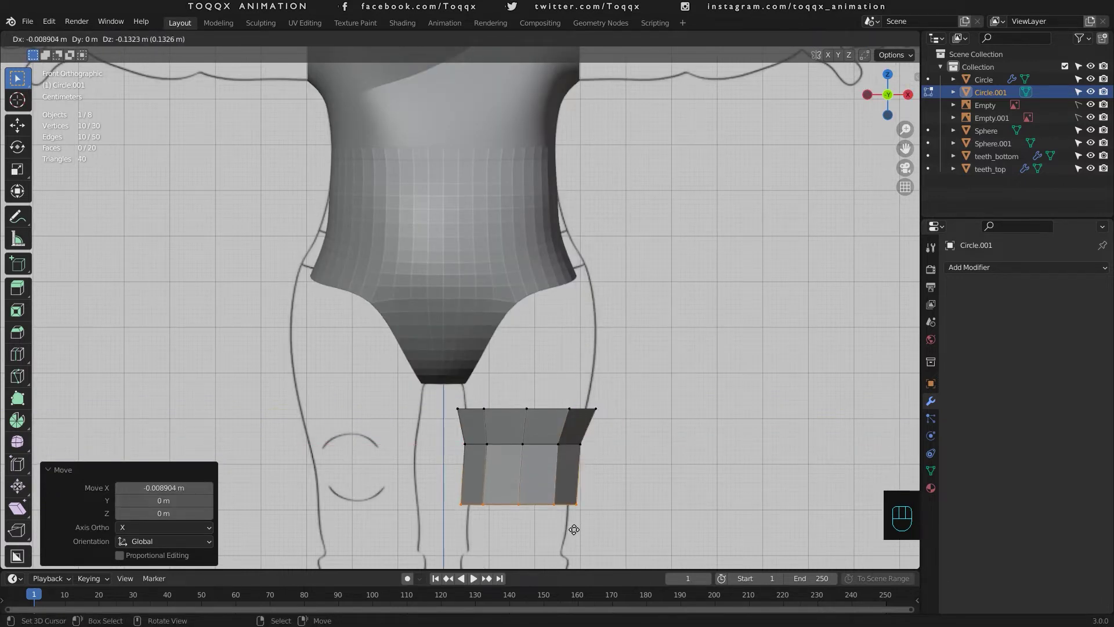
key(s)
click(602, 503)
Step: In side view, move the ring below the knee about 0.05 m backward along Y and scale it to about 1.07
key(KP_3)
key(g)
middle_click(589, 511)
click(599, 512)
key(s)
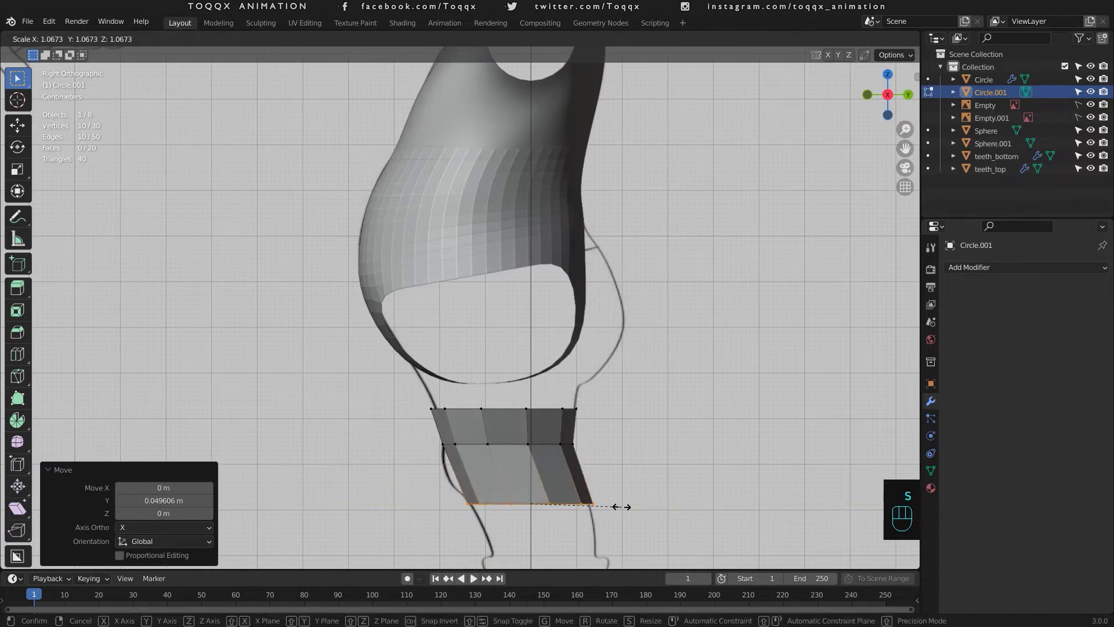
click(622, 507)
Step: Extrude the ring about 0.11 m down and 0.03 m backward to the trouser cuff, turn on X-ray and scale it to about 0.862
scroll(519, 446, down, 3)
key(e)
click(524, 470)
scroll(528, 467, up, 3)
click(843, 39)
scroll(645, 488, down, 2)
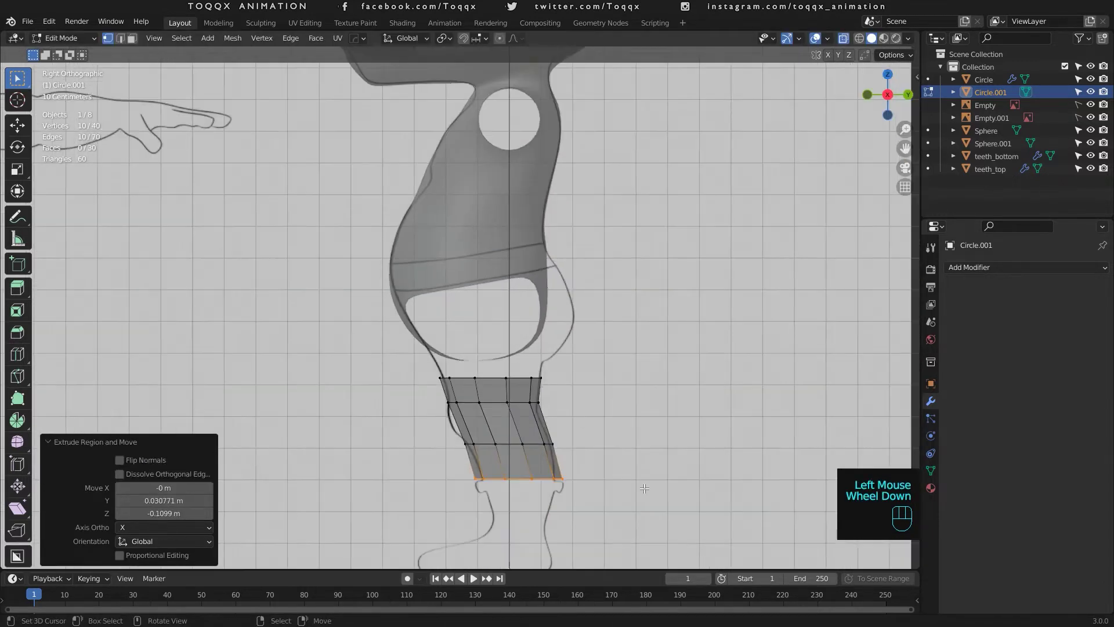
key(s)
click(631, 486)
Step: In front view, scale the ring at the cuff's upper edge to about 1.021 and shift it inward onto the leg outline
key(KP_1)
scroll(721, 294, up, 2)
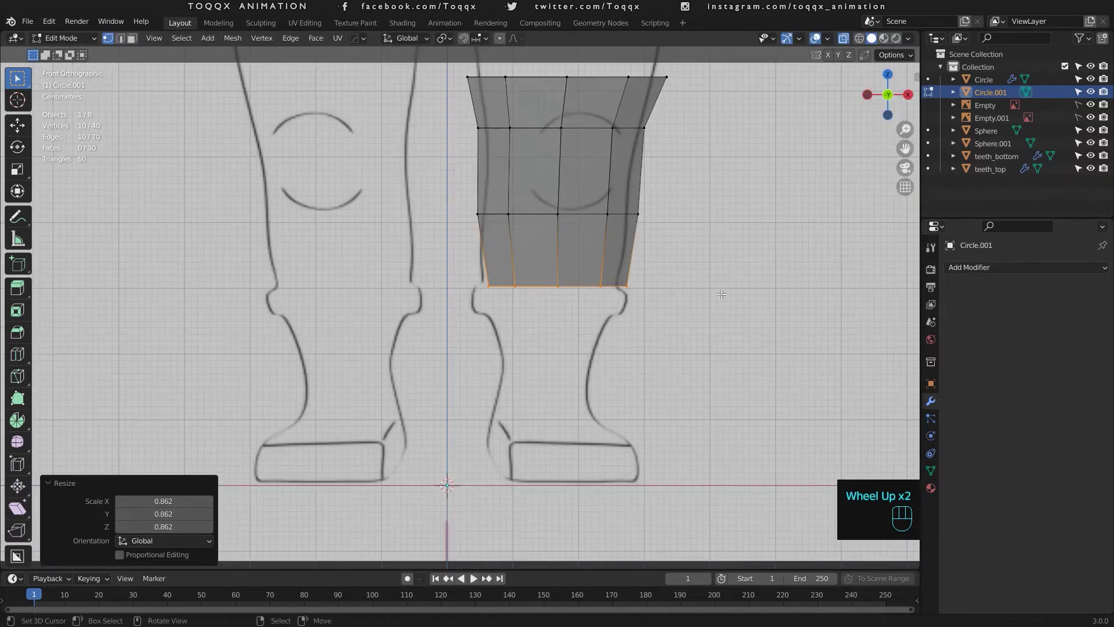
key(s)
click(718, 296)
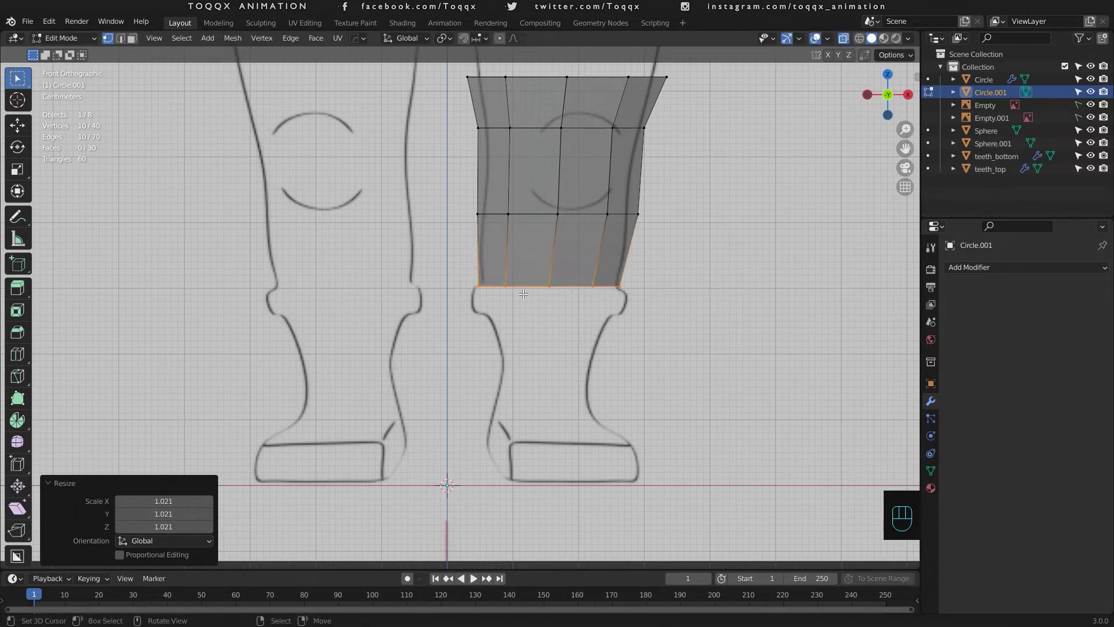
Step: Extrude the ring down to the cuff's lower edge and scale it to about 0.866 to match the lower leg width
key(e)
click(522, 325)
key(s)
click(673, 320)
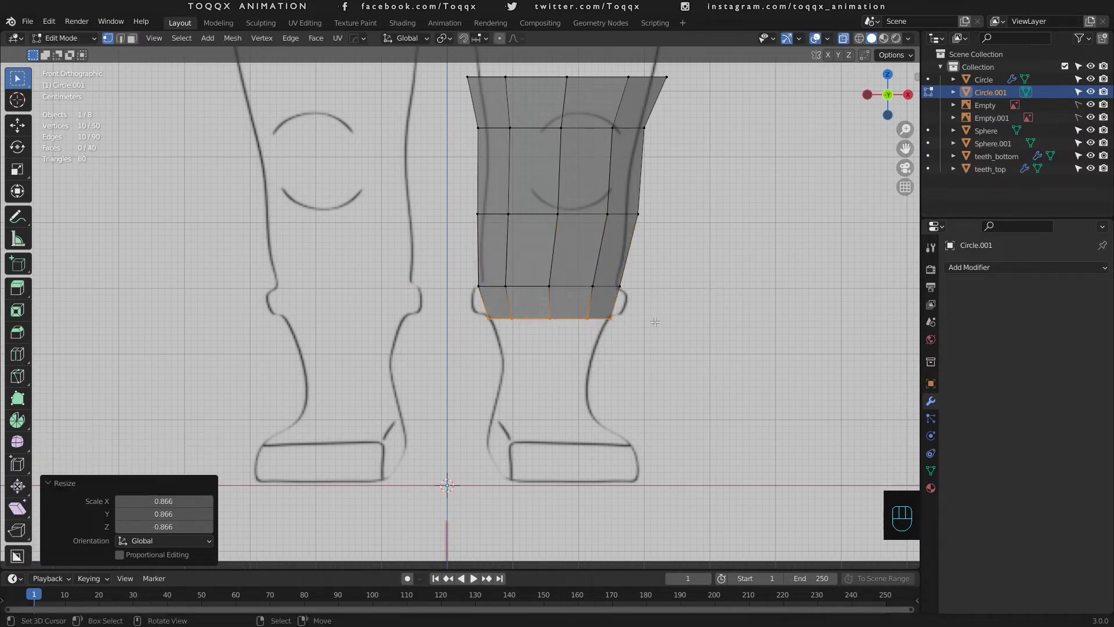
Step: Scale the lower cuff ring to about 1.039 and, in side view, extrude it down to the ankle and fit it
key(KP_3)
key(KP_1)
key(KP_3)
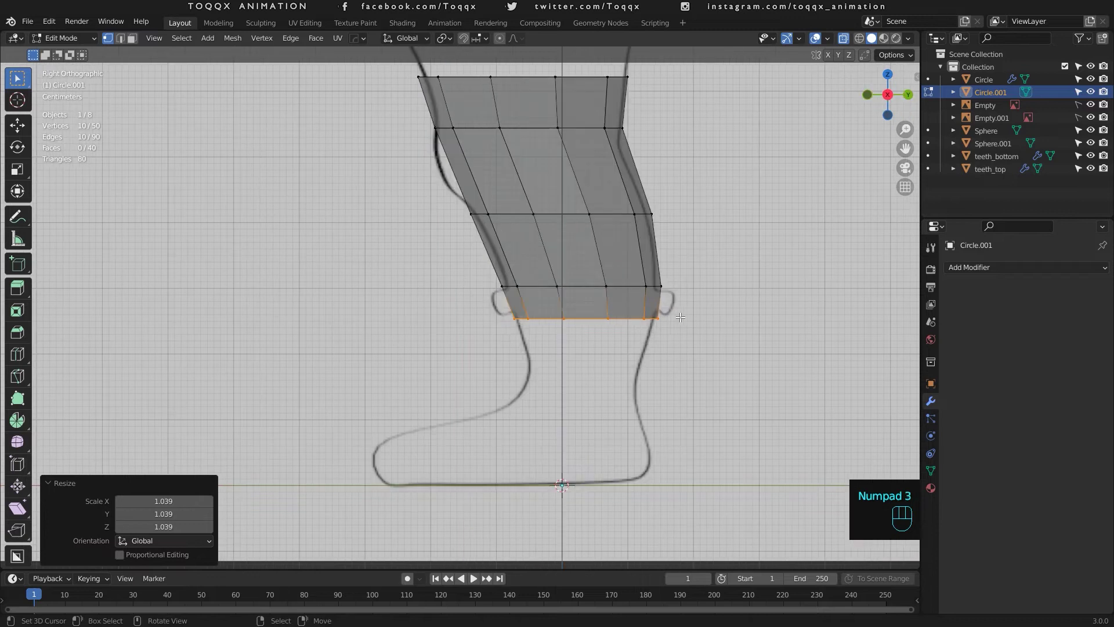
key(e)
click(677, 386)
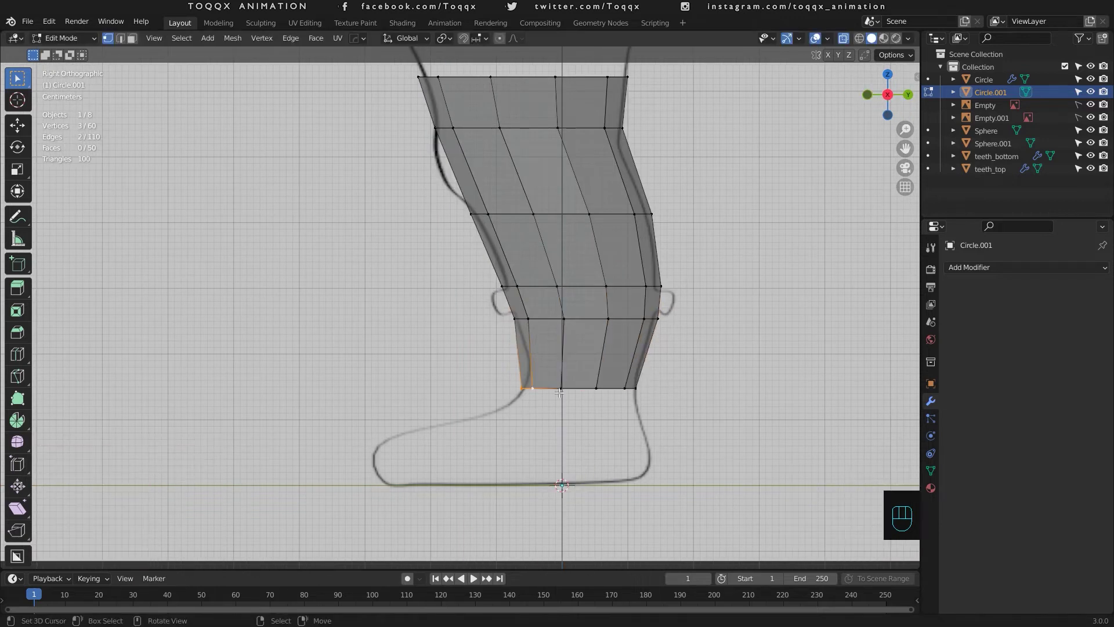
Step: Extrude the ankle ring's five front vertices forward and down along the instep, and rotate the new edge about 31.3°
shift+right_click(561, 387)
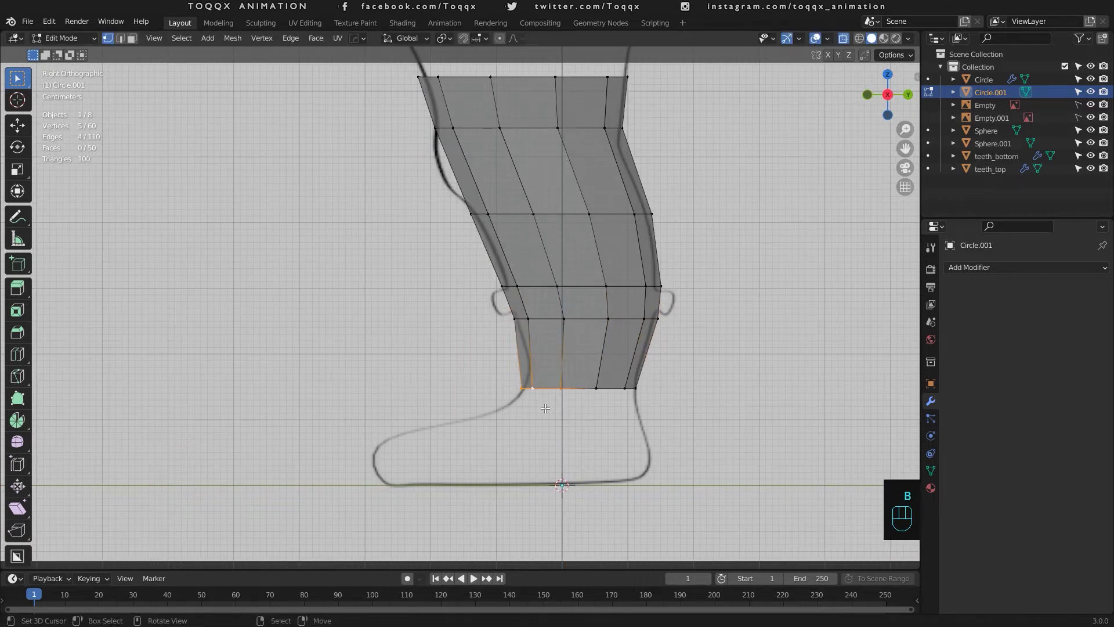
key(KP_1)
key(KP_3)
shift+right_click(596, 382)
key(e)
click(502, 435)
key(r)
click(533, 462)
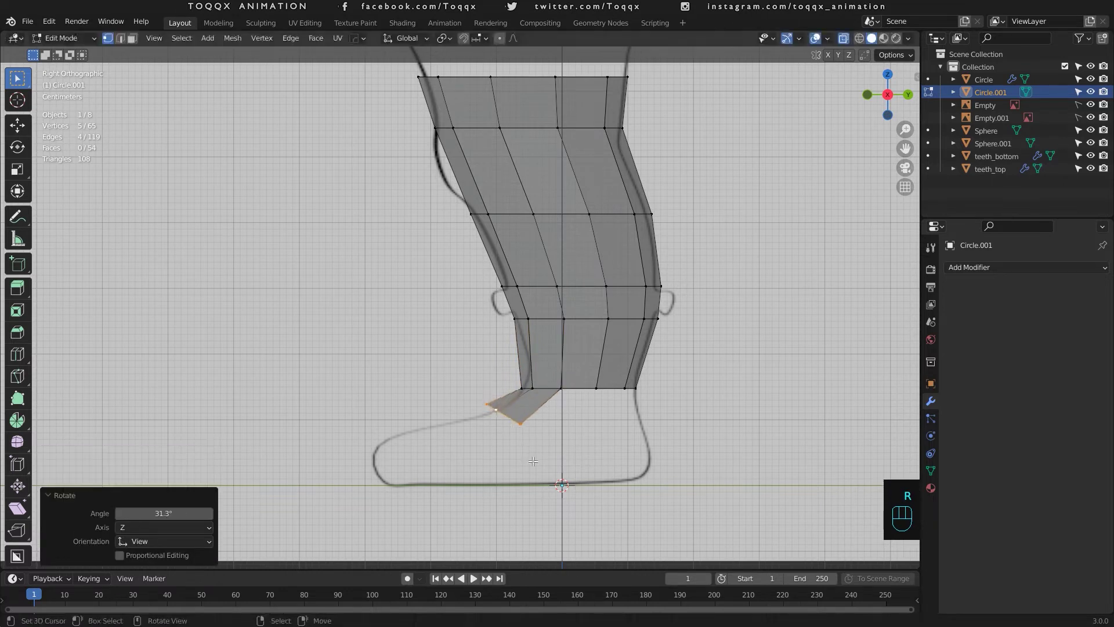
Step: Extrude the instep edge forward and rotate it about 33.7°, and extrude it again about 0.073 m forward and 0.021 m down to the toes
key(e)
click(458, 482)
key(r)
click(447, 490)
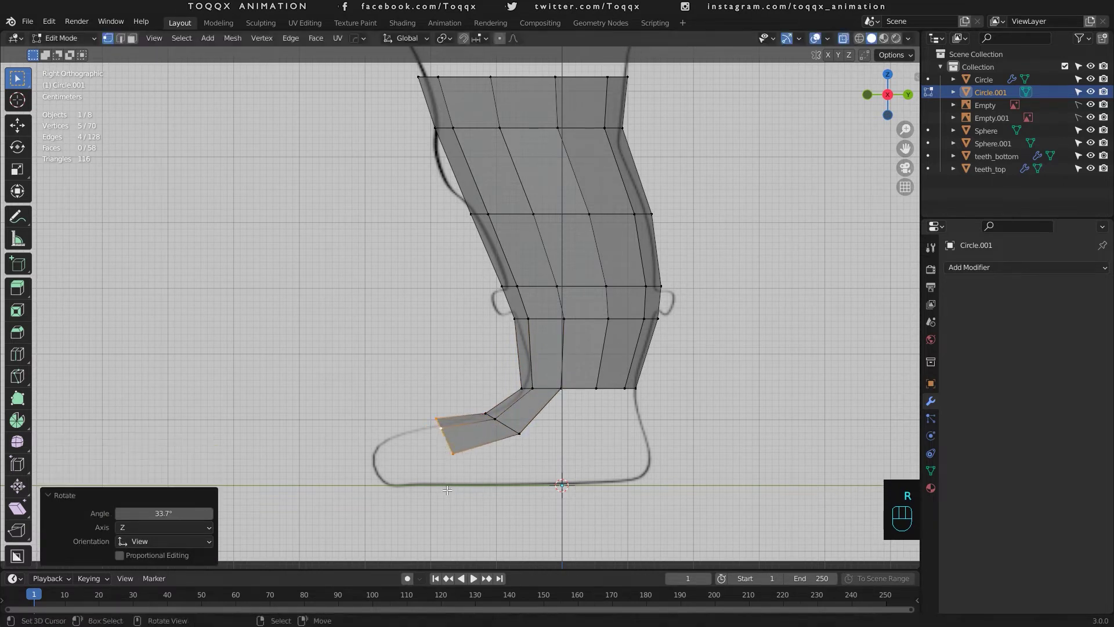
key(e)
click(391, 508)
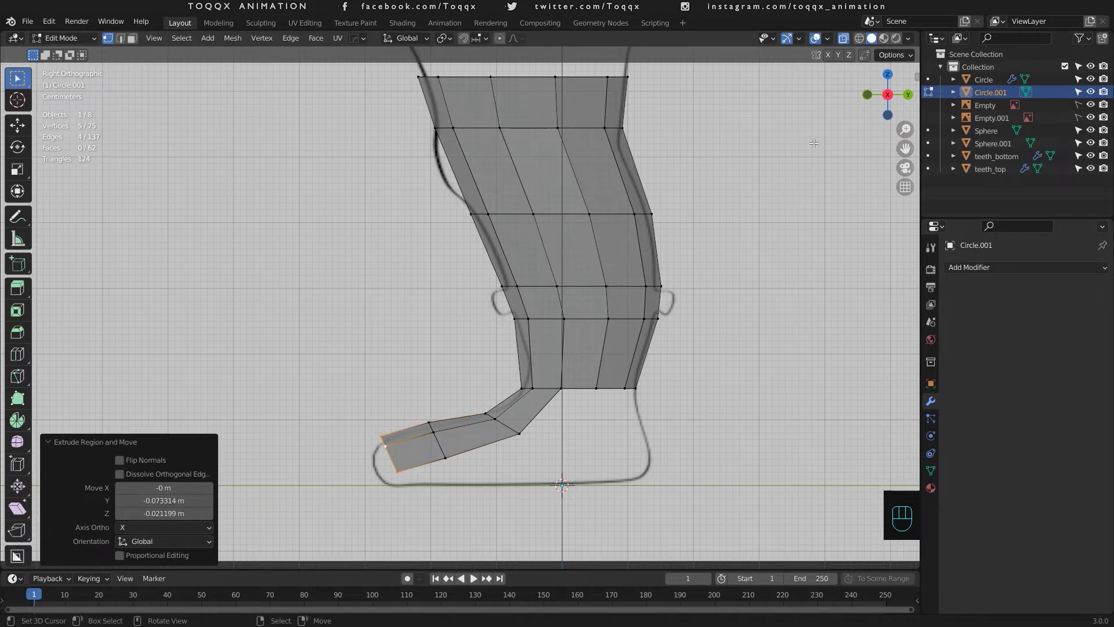
Step: Extrude the middle vertex of the toe edge down to the toe tip and fill a face on each side of it
drag(877, 106, 850, 98)
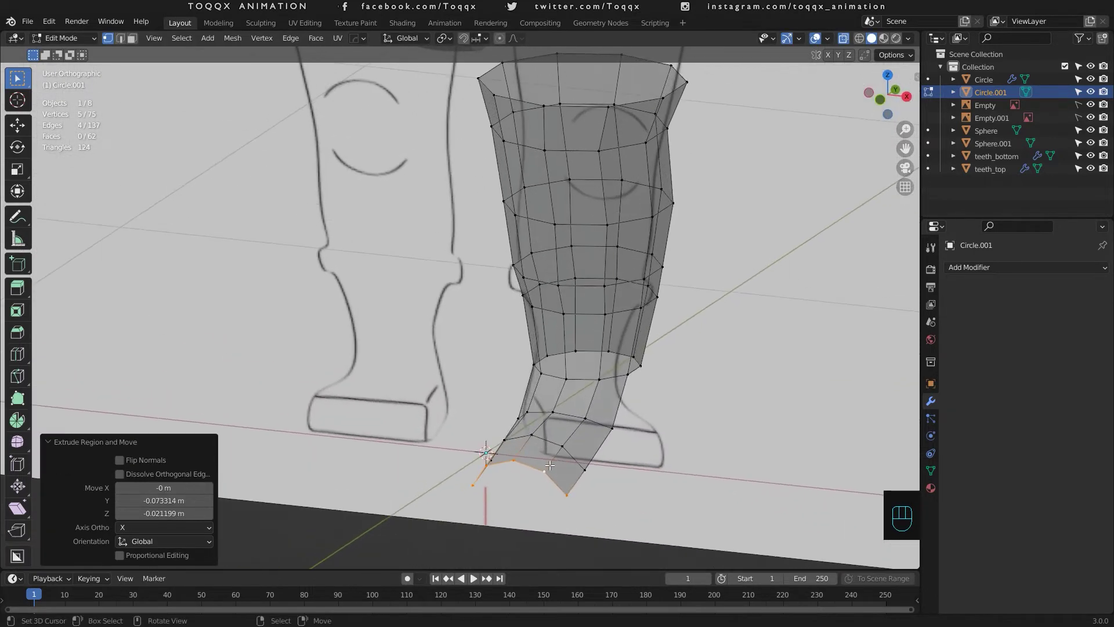
right_click(513, 470)
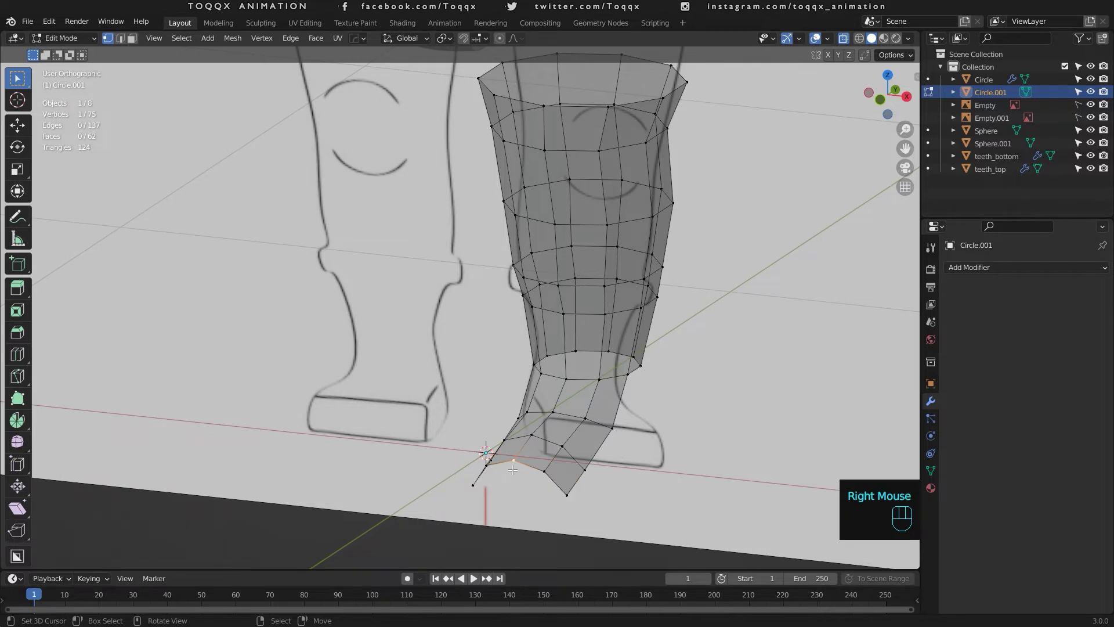
key(KP_3)
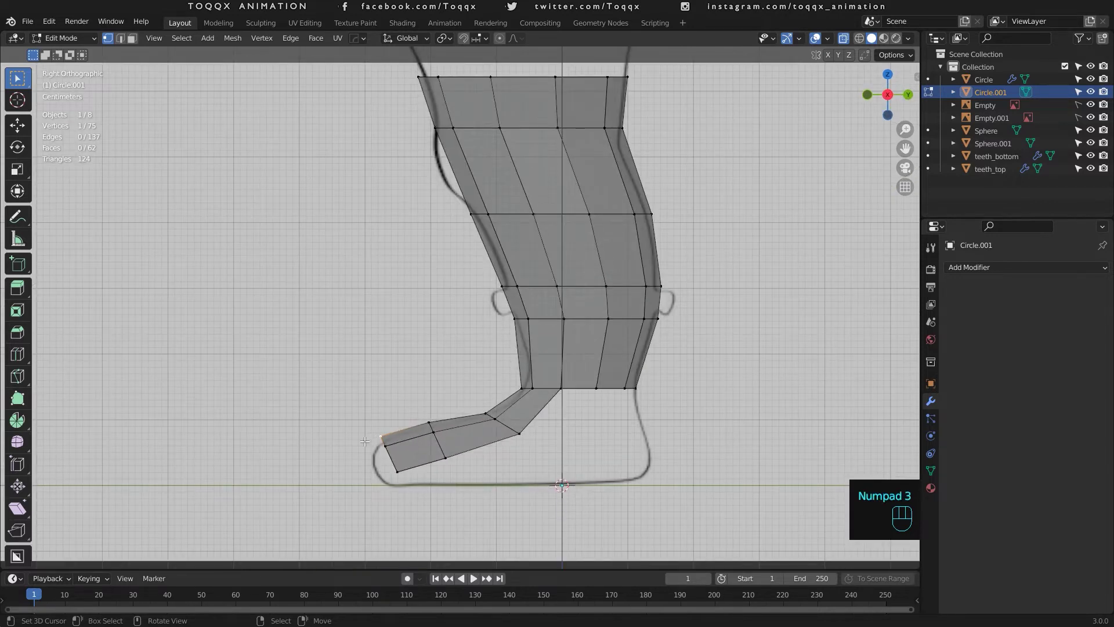
key(e)
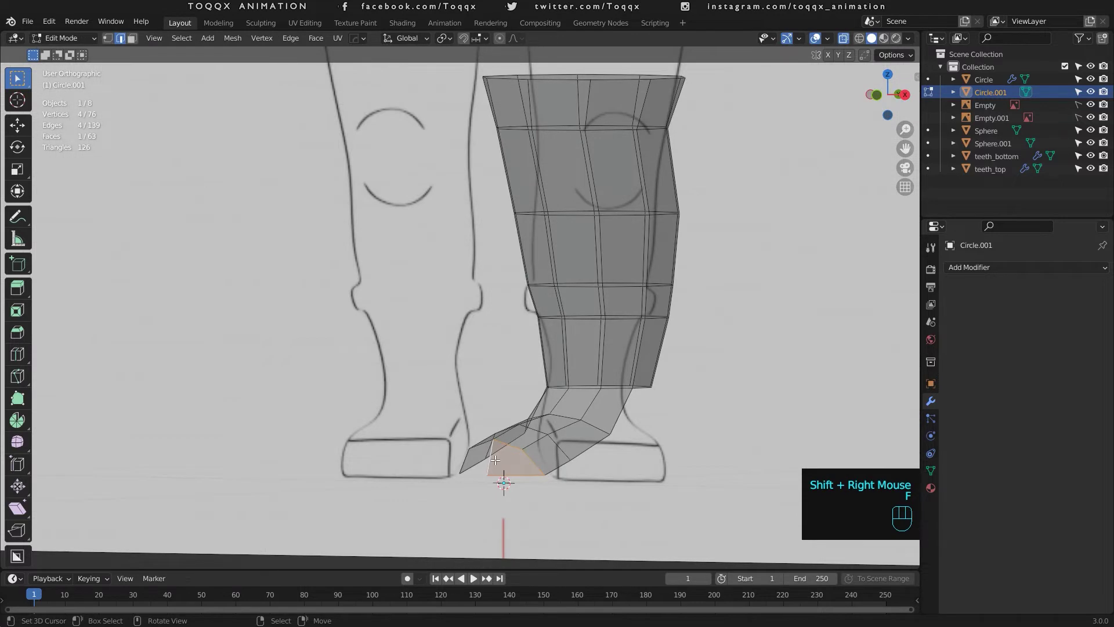
key(f)
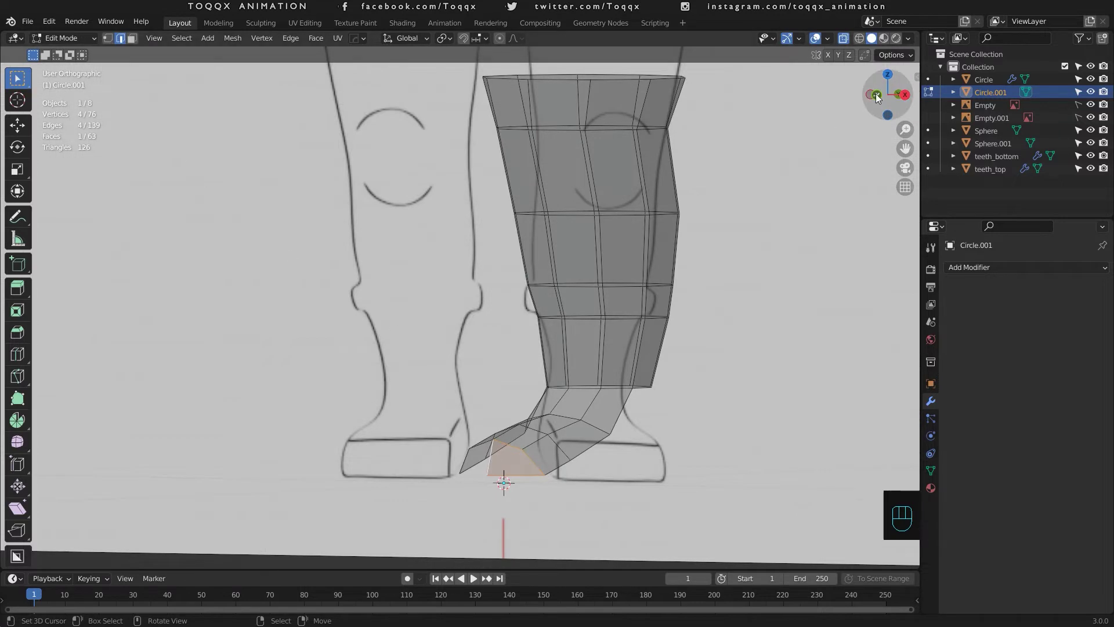
drag(876, 96, 867, 98)
right_click(597, 458)
shift+right_click(580, 452)
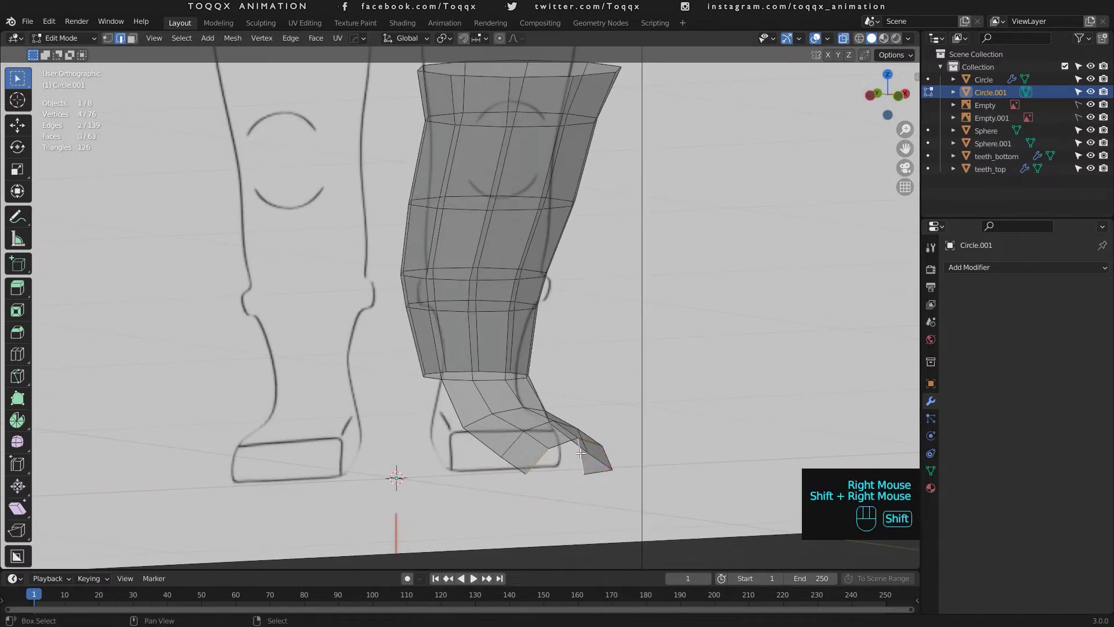
key(f)
Step: Extrude the ankle ring's five rear vertices about 0.068 m down and 0.015 m back along the heel outline
key(b)
drag(589, 371, 654, 405)
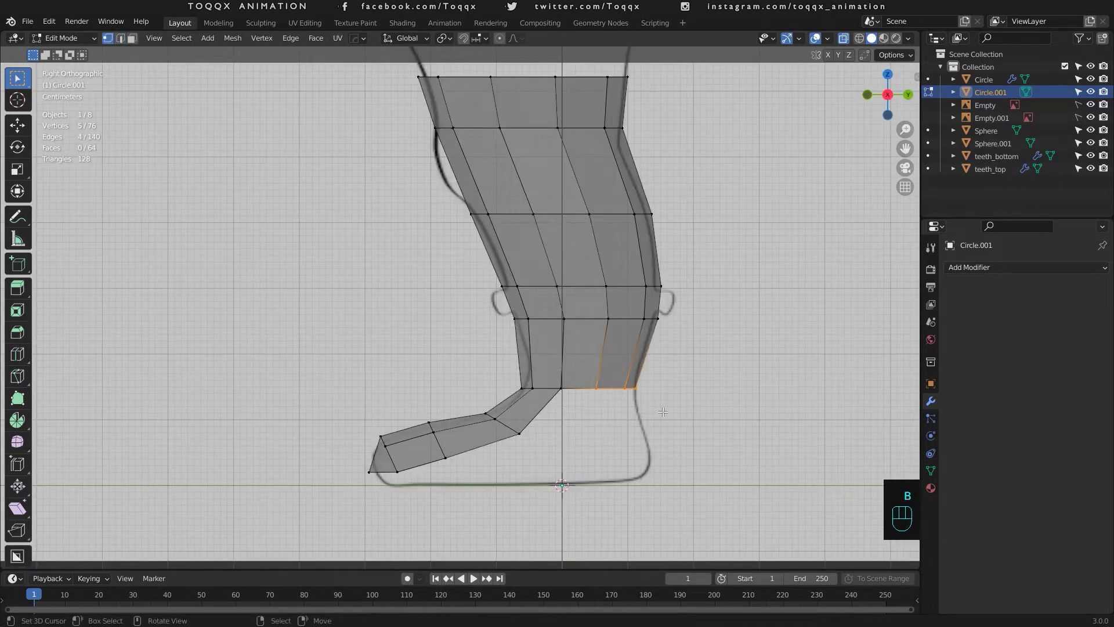
key(e)
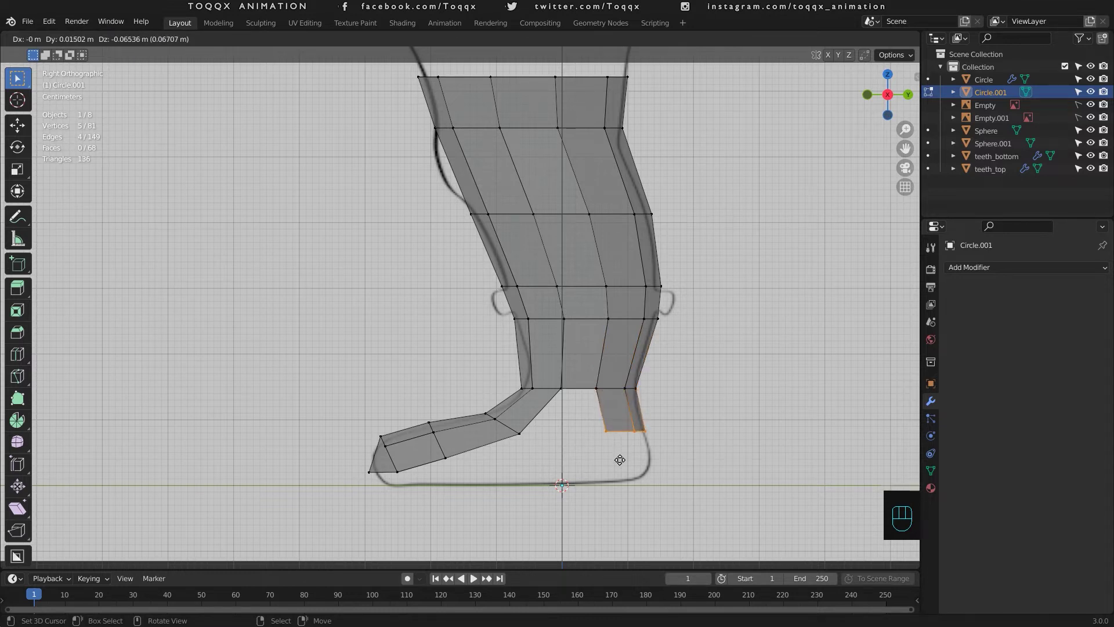
click(620, 461)
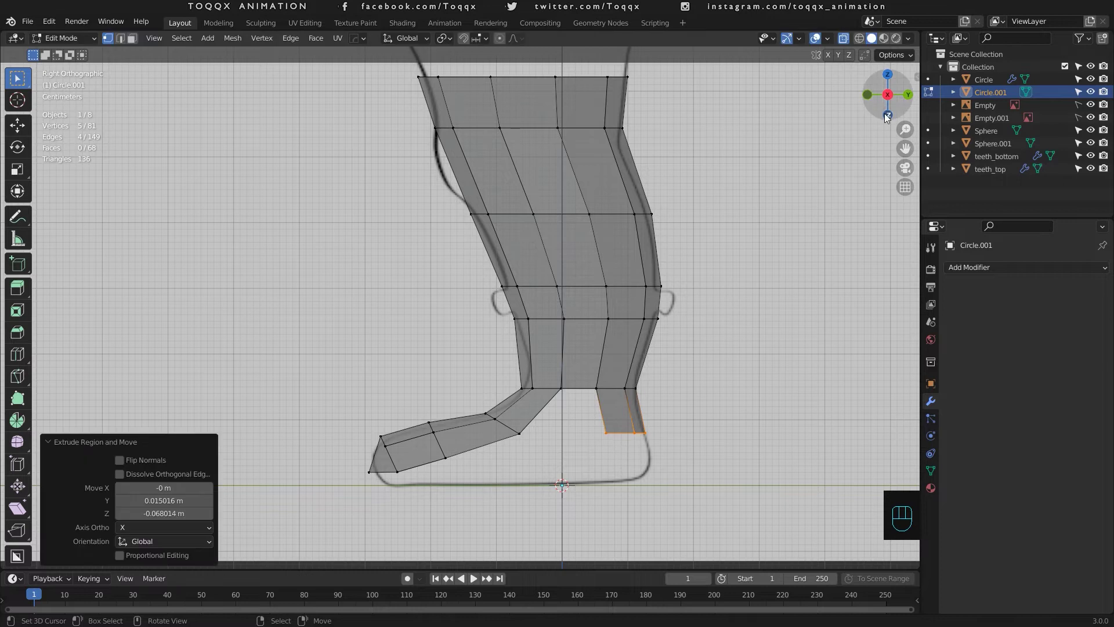
Step: Fill the gap between the heel and instep edges with a face on both sides of the foot
drag(887, 94, 664, 84)
right_click(659, 393)
shift+right_click(622, 409)
key(f)
right_click(340, 388)
shift+right_click(388, 389)
key(ctrl+z)
shift+right_click(399, 398)
key(f)
Step: Extrude the foot's open bottom edge loop about 0.068 m straight down along Z in side view
alt+right_click(618, 447)
key(KP_3)
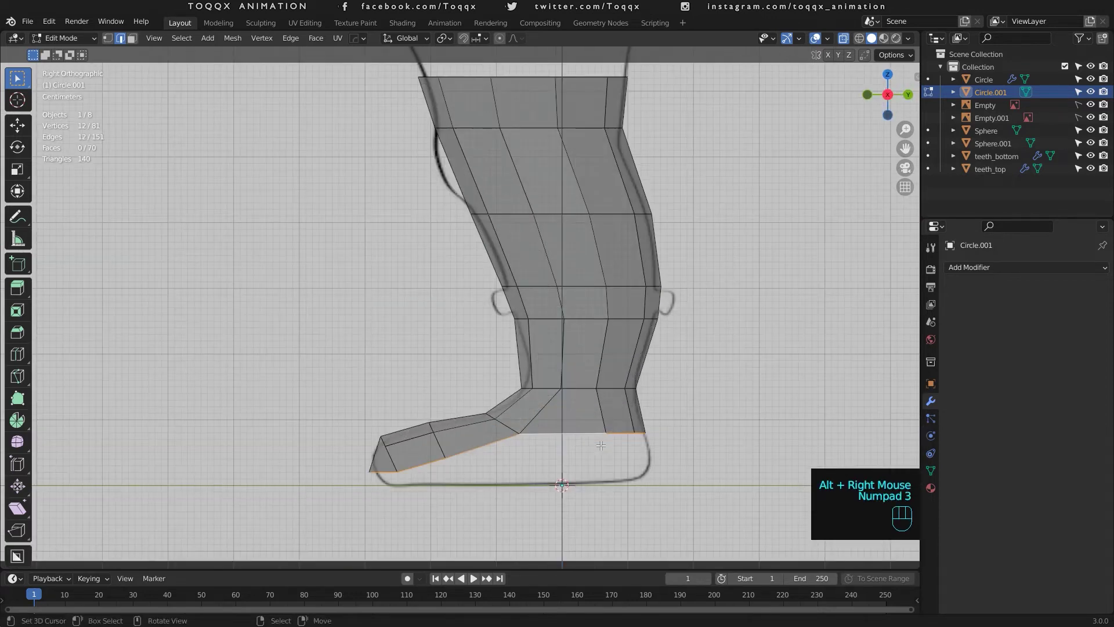
key(e)
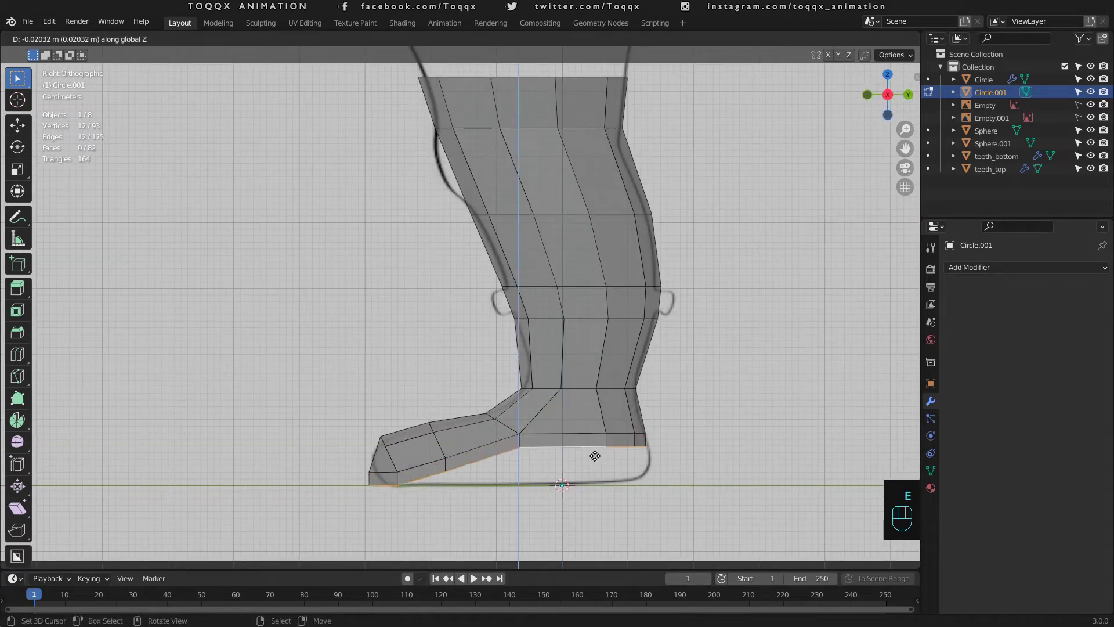
click(598, 486)
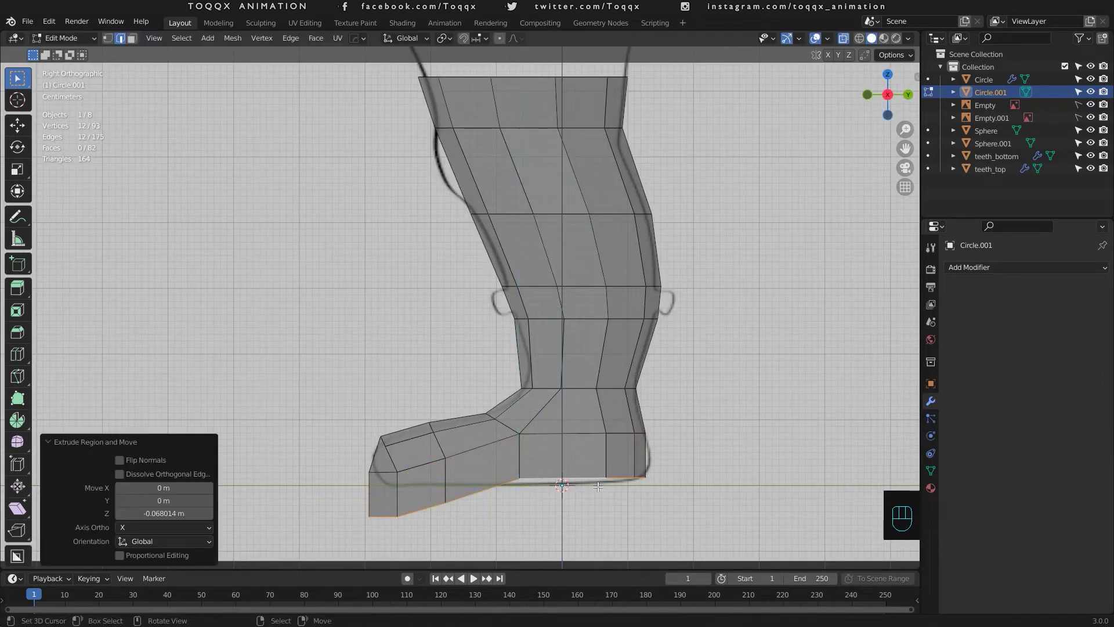
Step: Set the transform pivot to the 3D Cursor and scale the sole loop to 0 along Z to flatten it at ground level
click(453, 37)
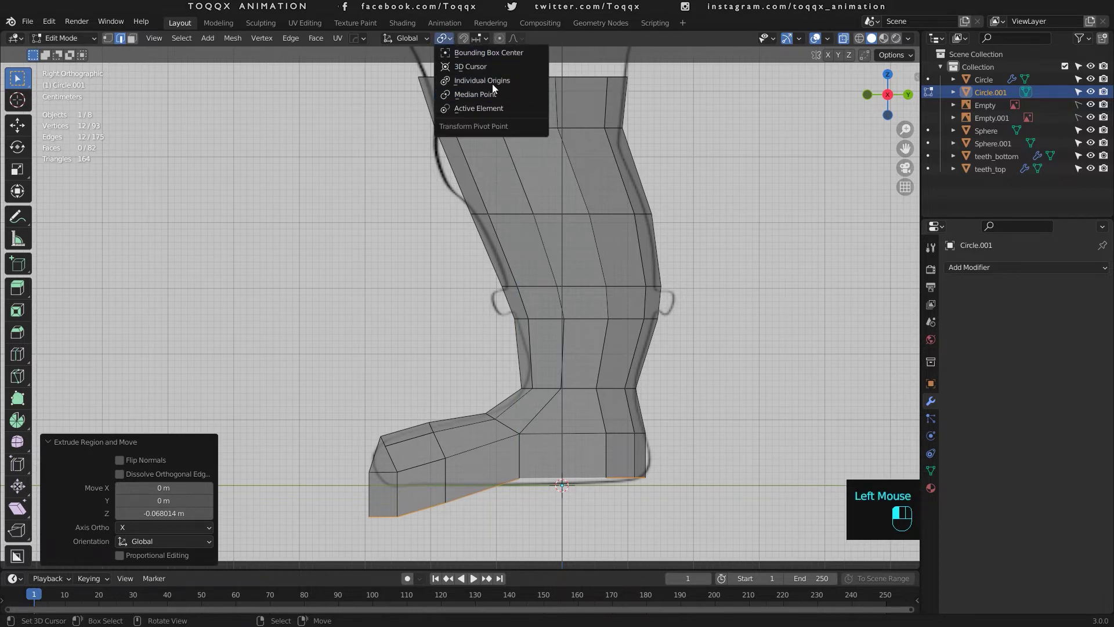
click(483, 67)
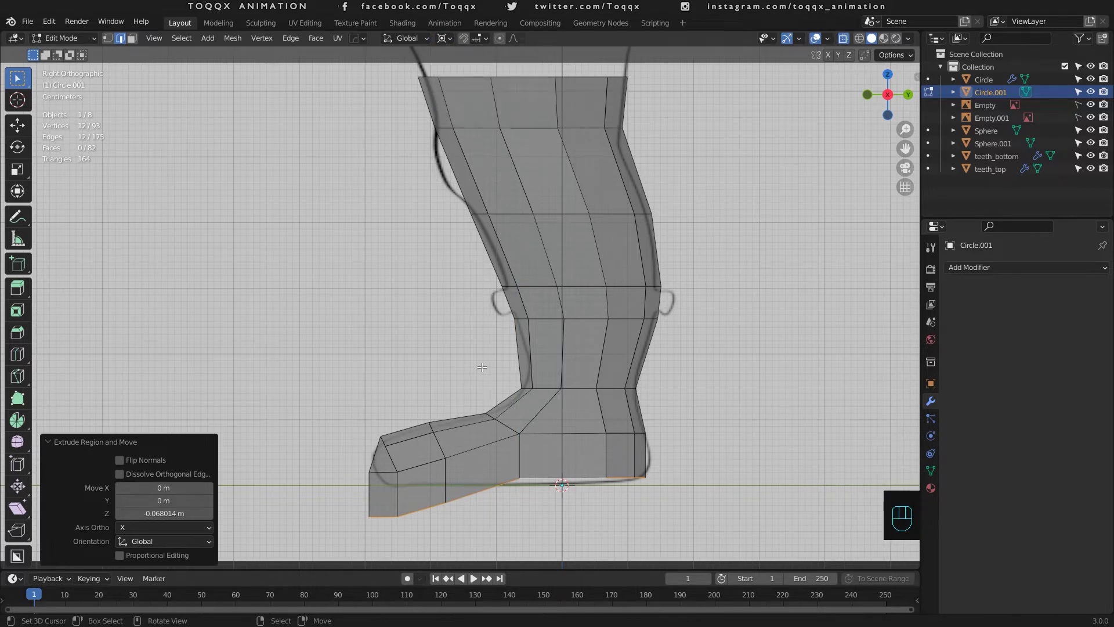
key(s)
text(z)
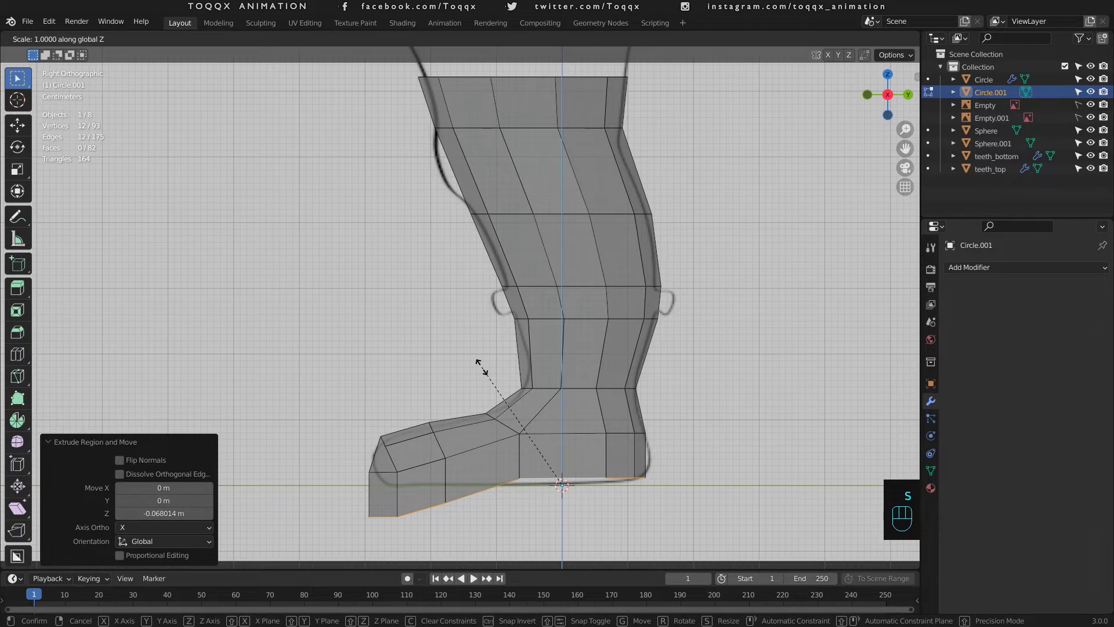
text(0)
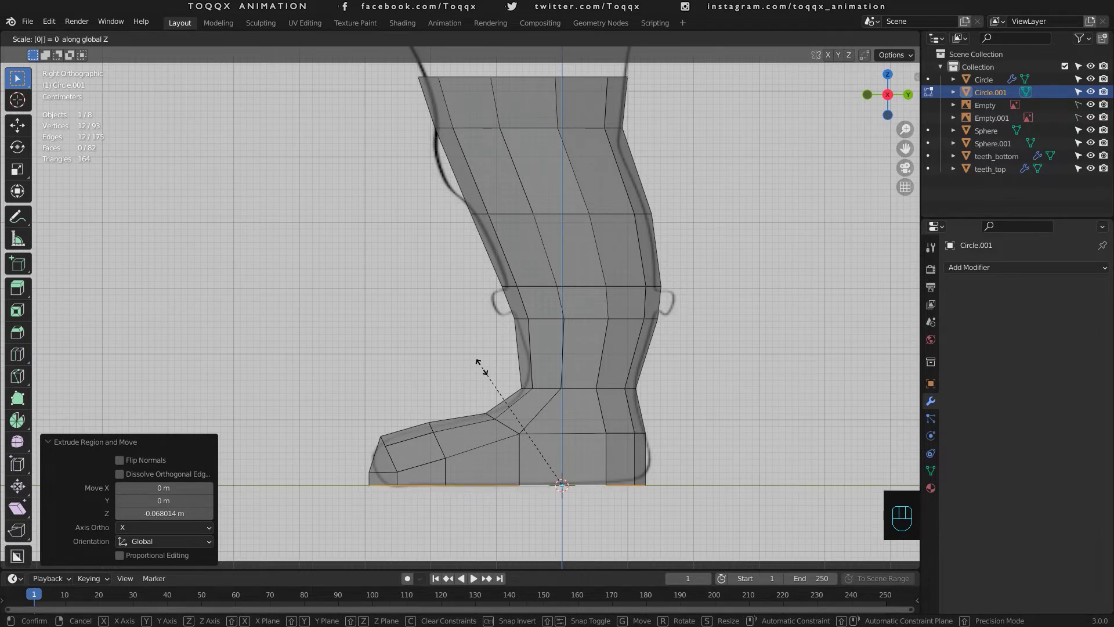
key(Return)
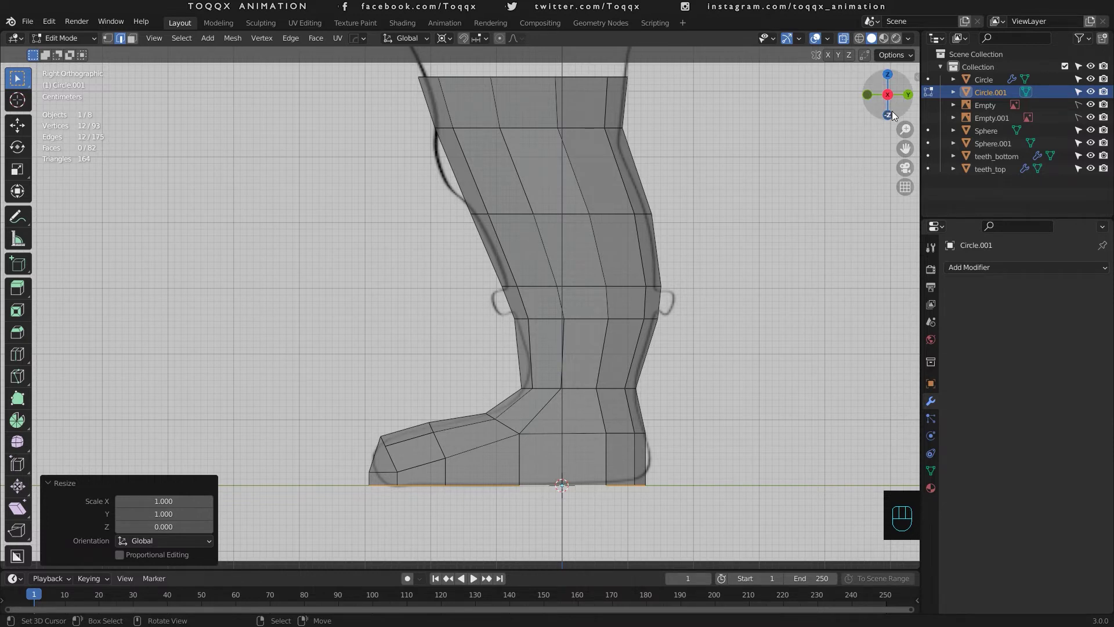
Step: Return to Object Mode, turn off X-ray, and join the leg to the torso object in front view
drag(889, 102, 861, 131)
key(Tab)
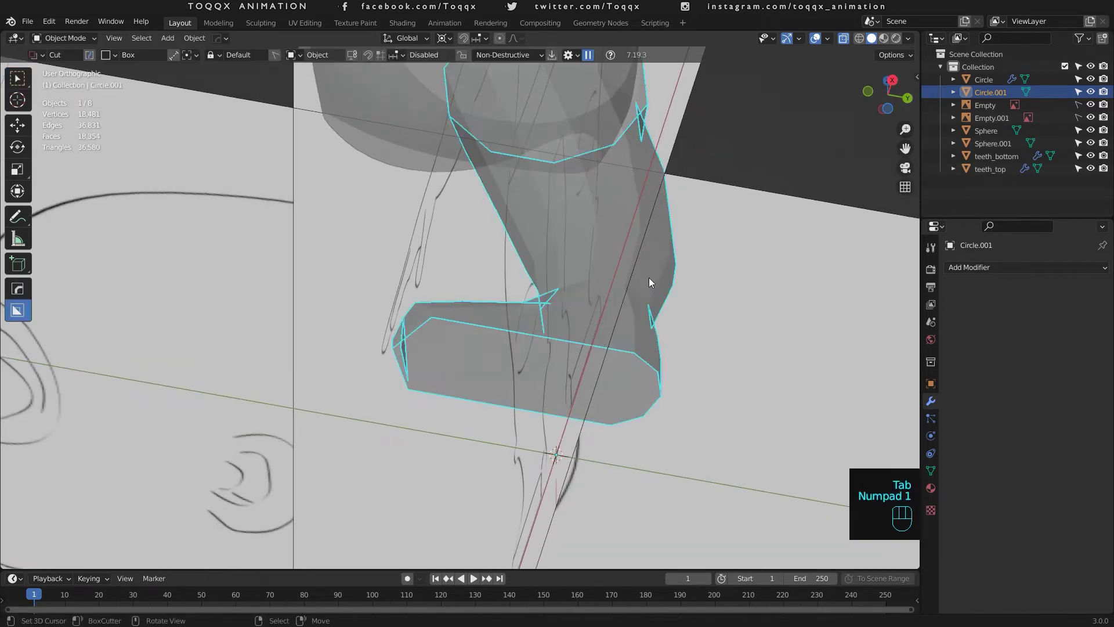
key(KP_1)
scroll(648, 278, down, 2)
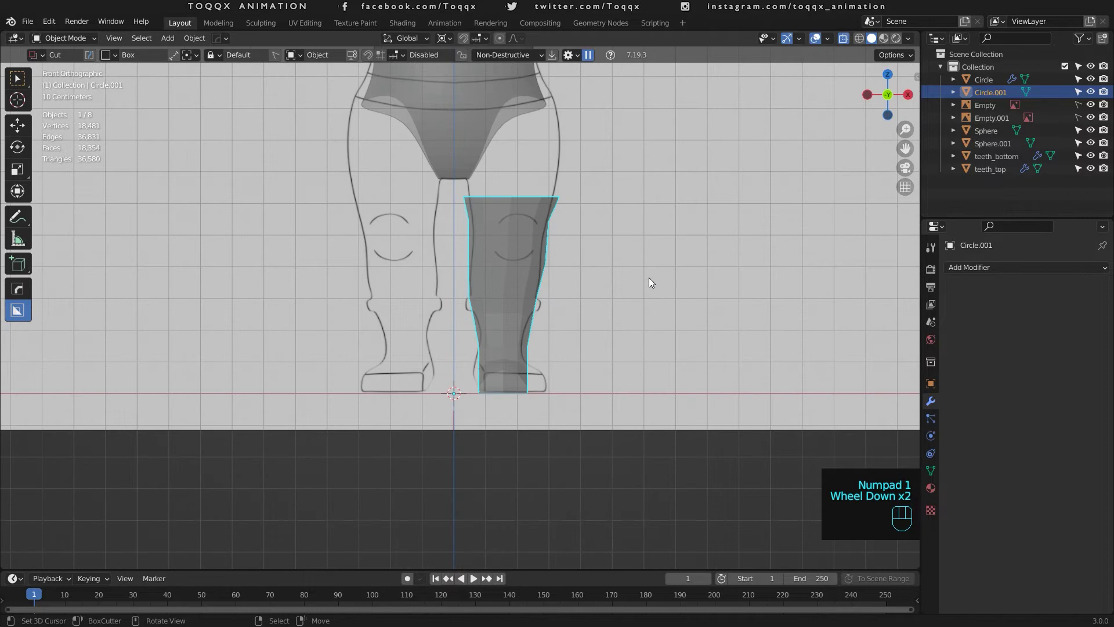
click(843, 38)
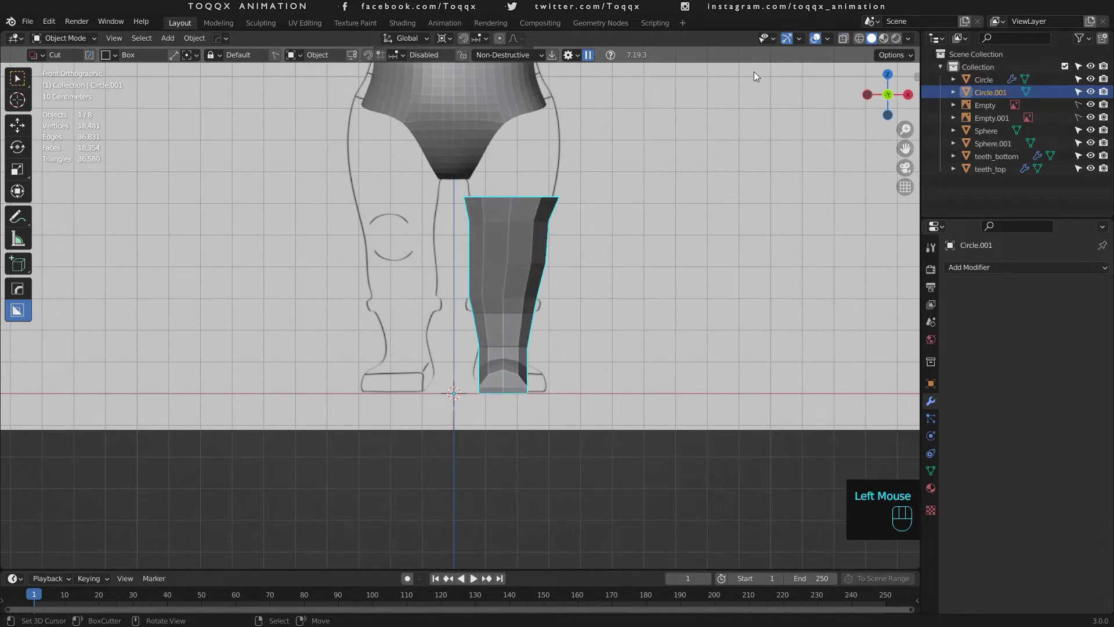
shift+right_click(489, 124)
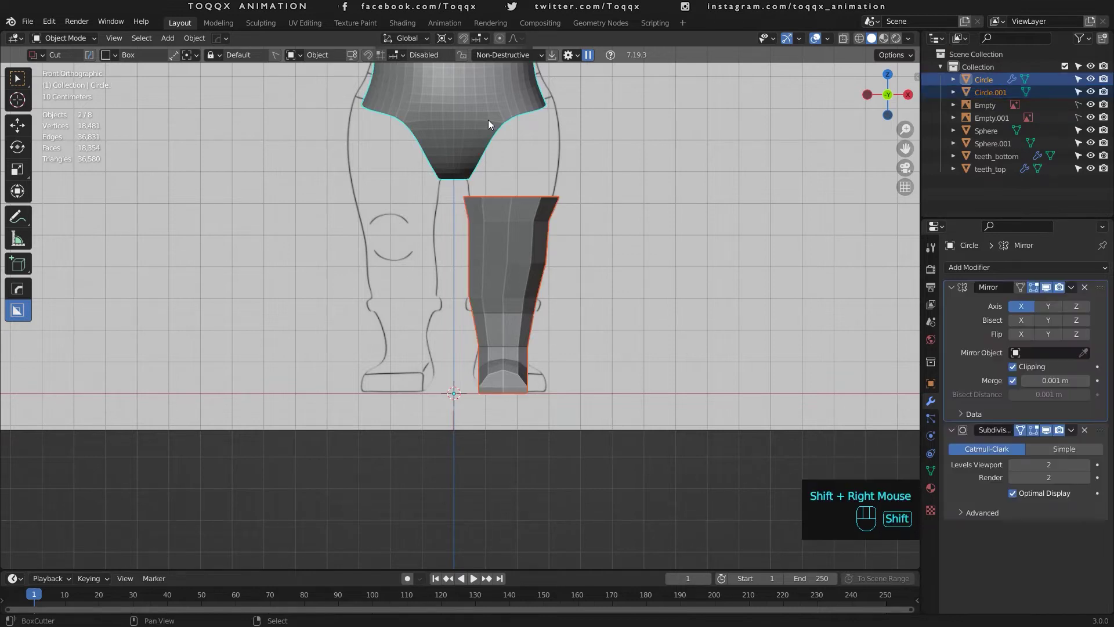
key(ctrl+j)
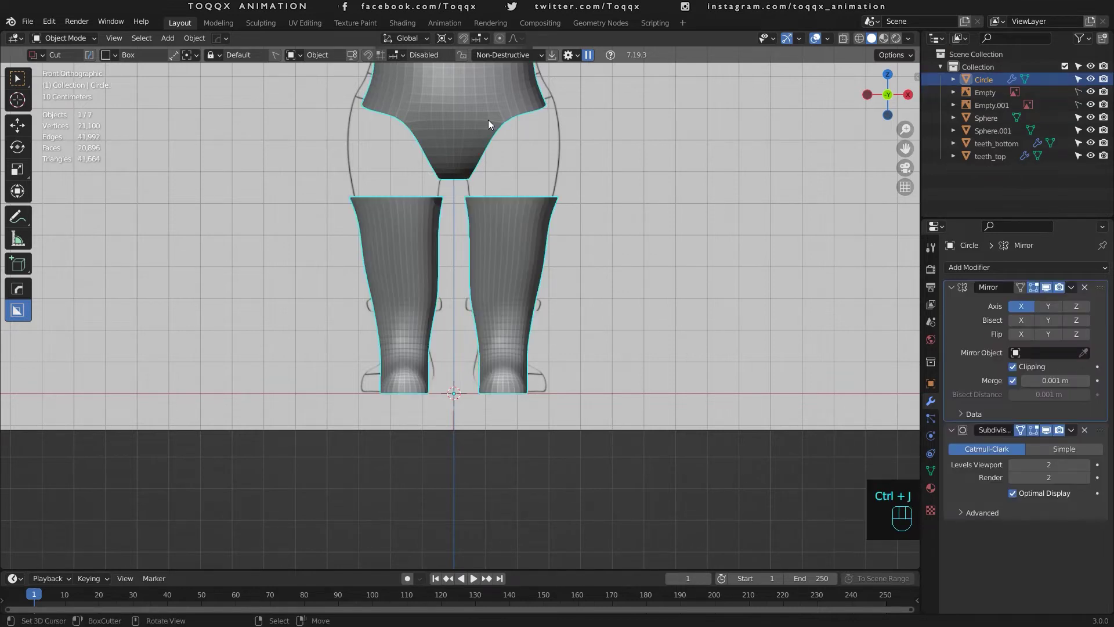
Step: Bridge the leg's top edge loop with the torso's leg opening using Bridge Edge Loops
scroll(520, 207, up, 3)
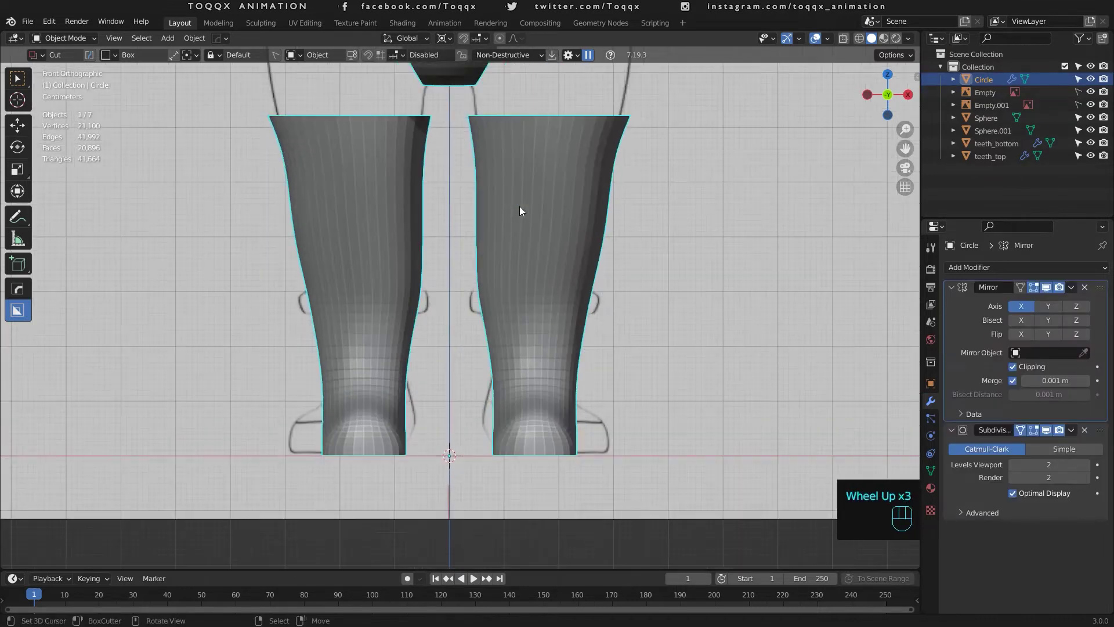
scroll(535, 129, down, 1)
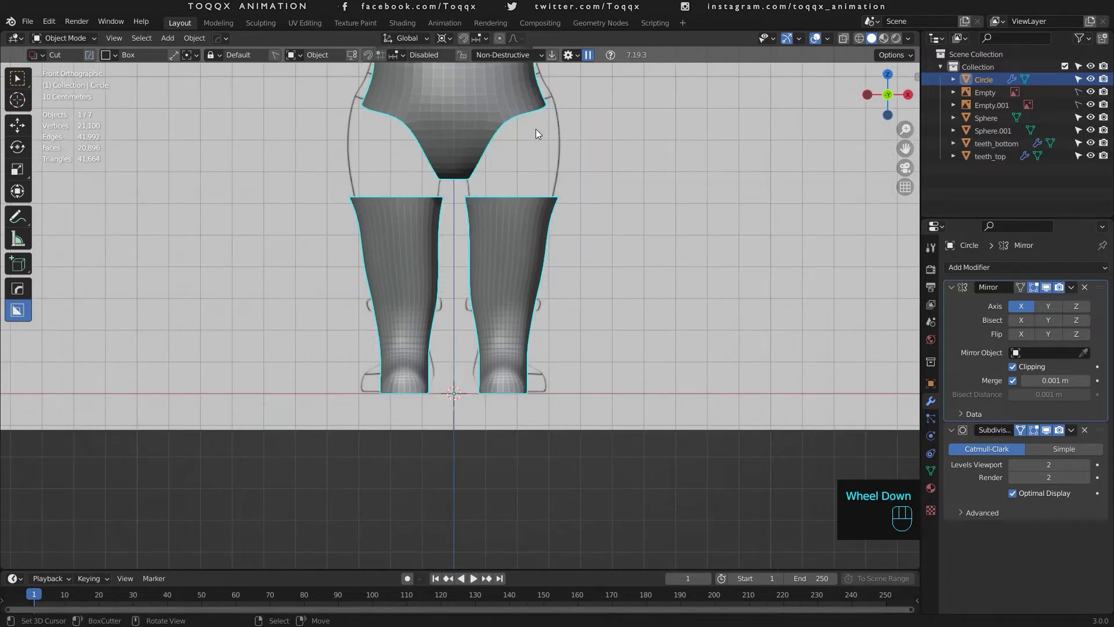
key(Tab)
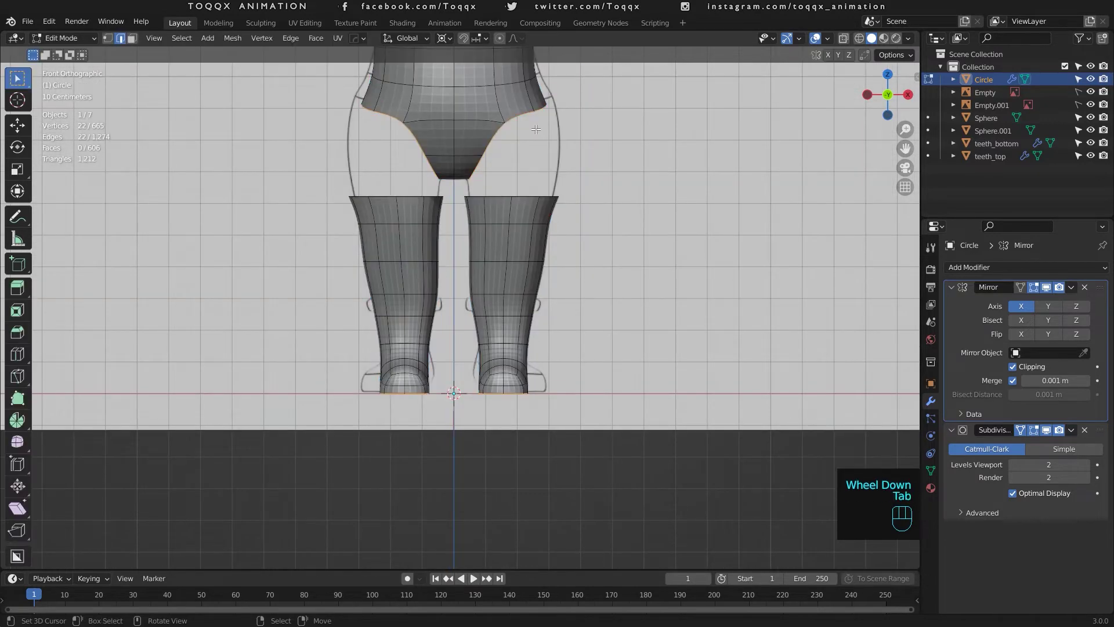
alt+right_click(494, 196)
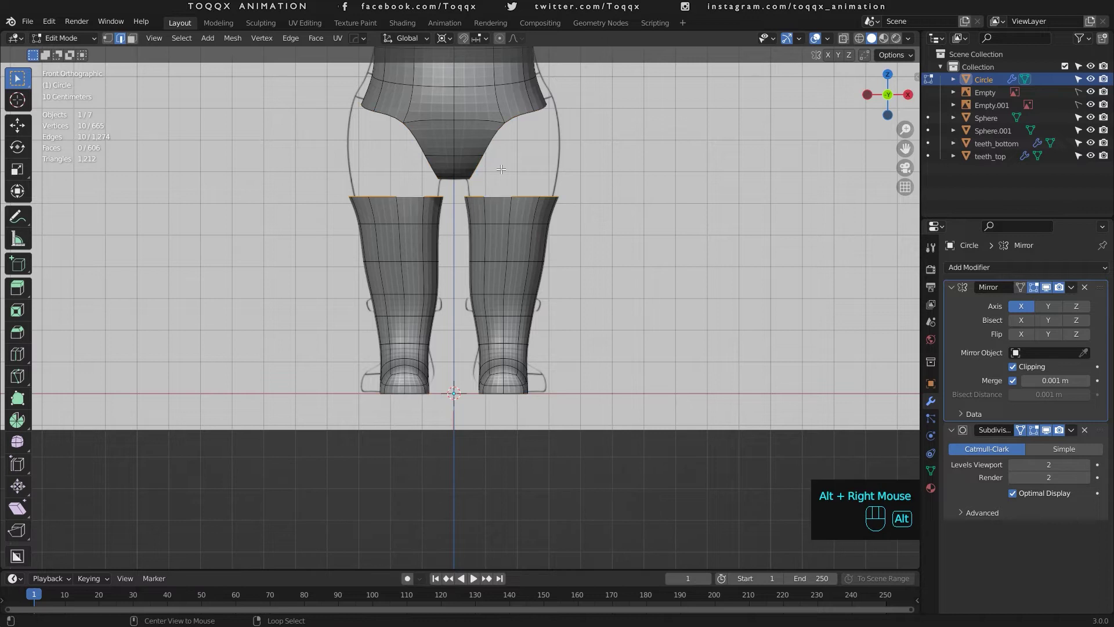
alt+shift+right_click(491, 132)
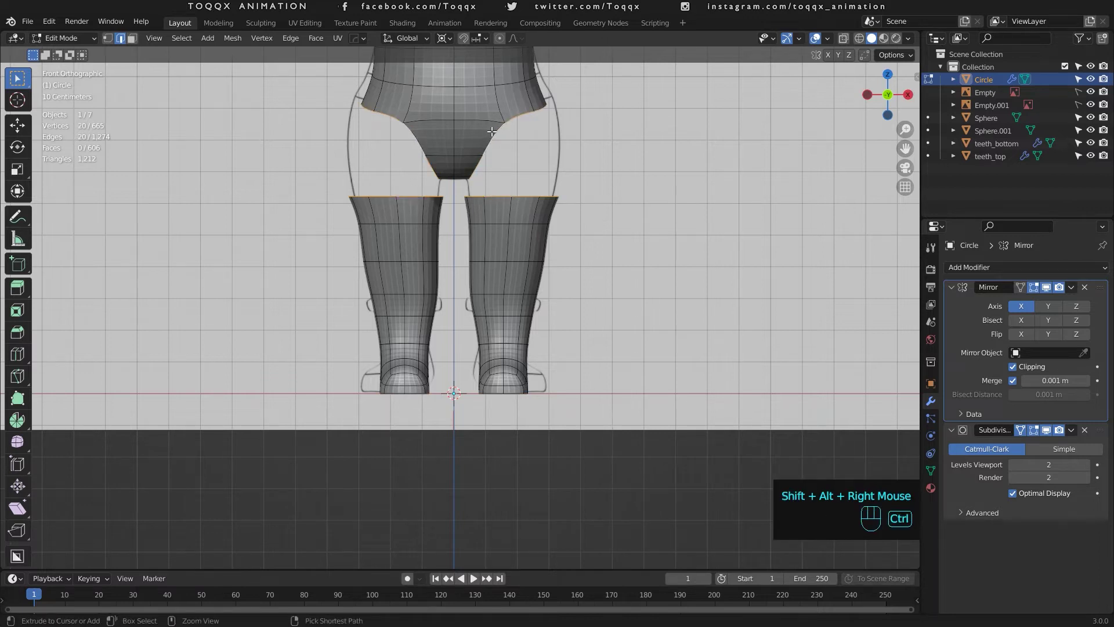
key(ctrl+e)
click(492, 132)
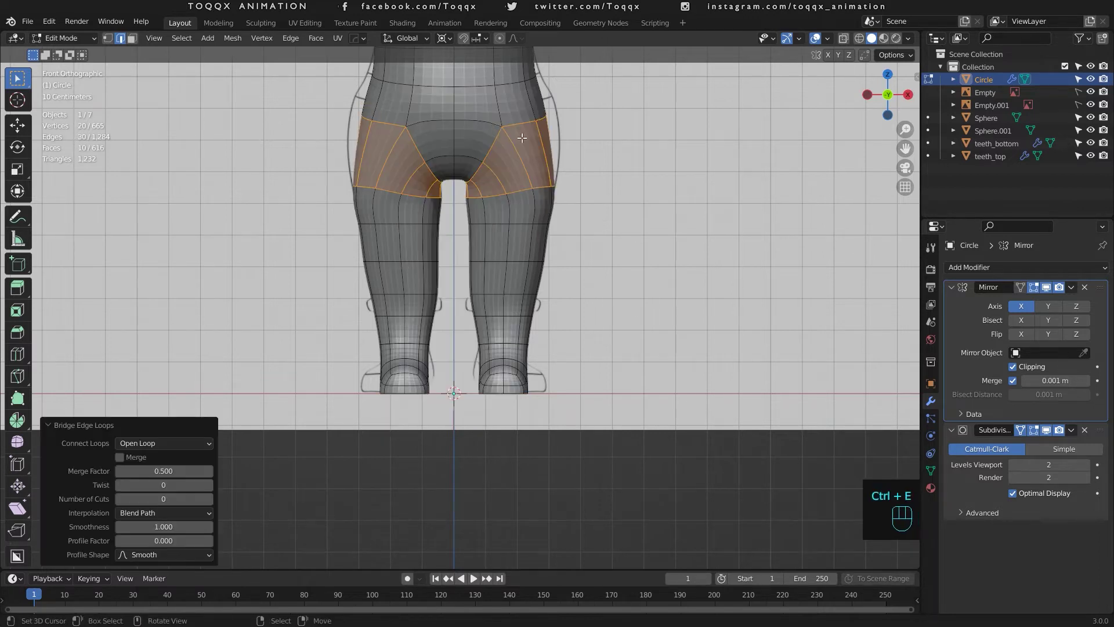
Step: Select the hip's two outer side edges and move them about 0.033 m outward to match the front reference outline
scroll(541, 168, down, 2)
scroll(541, 169, down, 1)
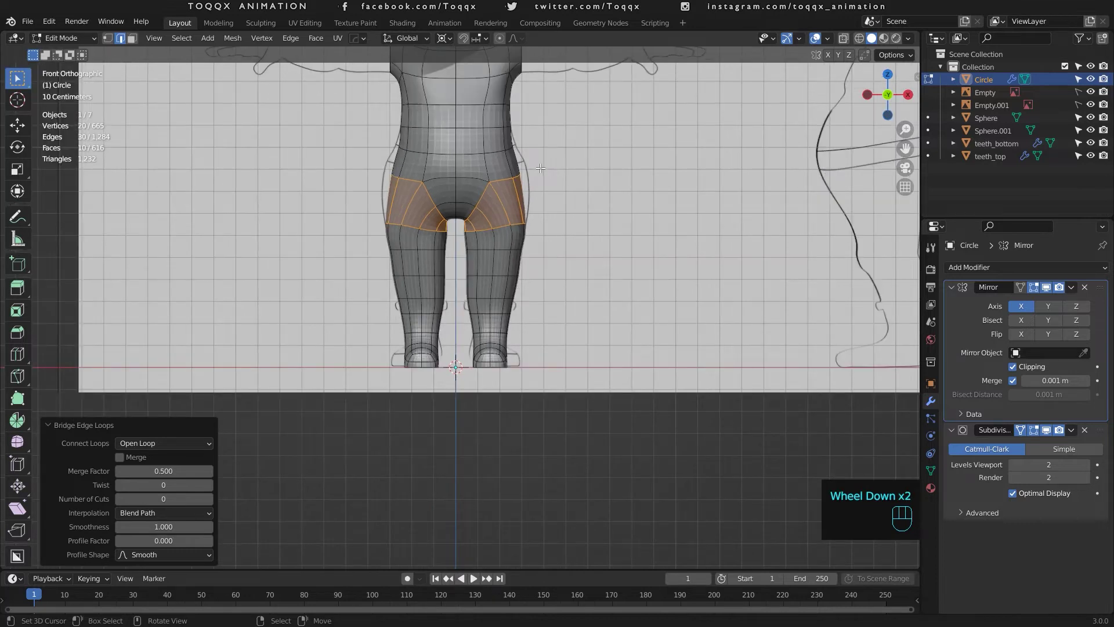
scroll(541, 168, up, 1)
right_click(527, 150)
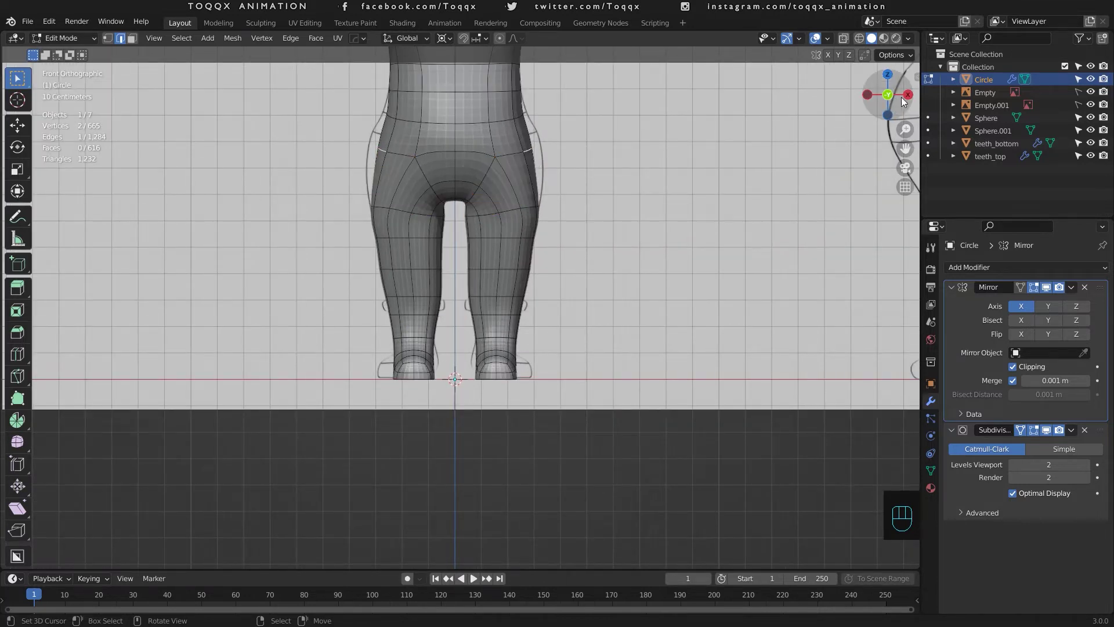
drag(900, 96, 829, 104)
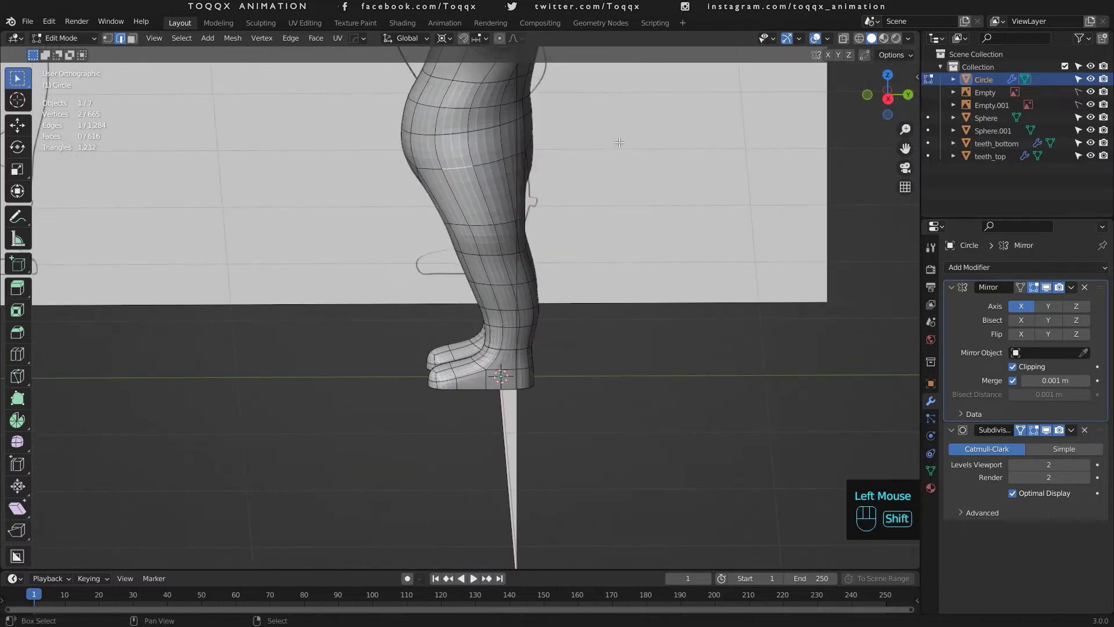
shift+right_click(489, 161)
key(KP_1)
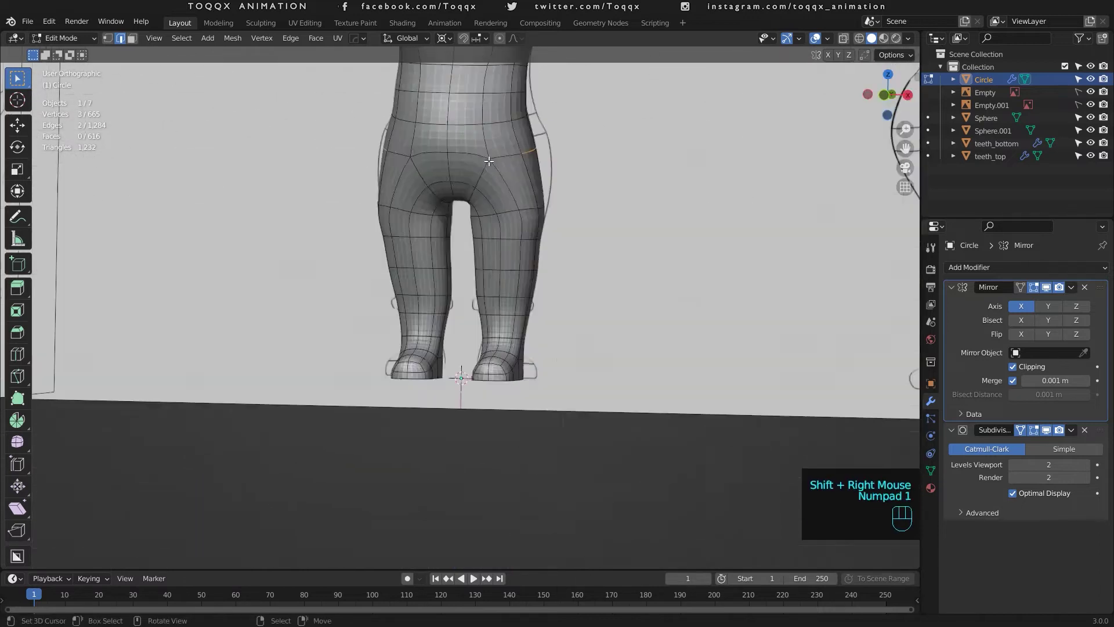
key(g)
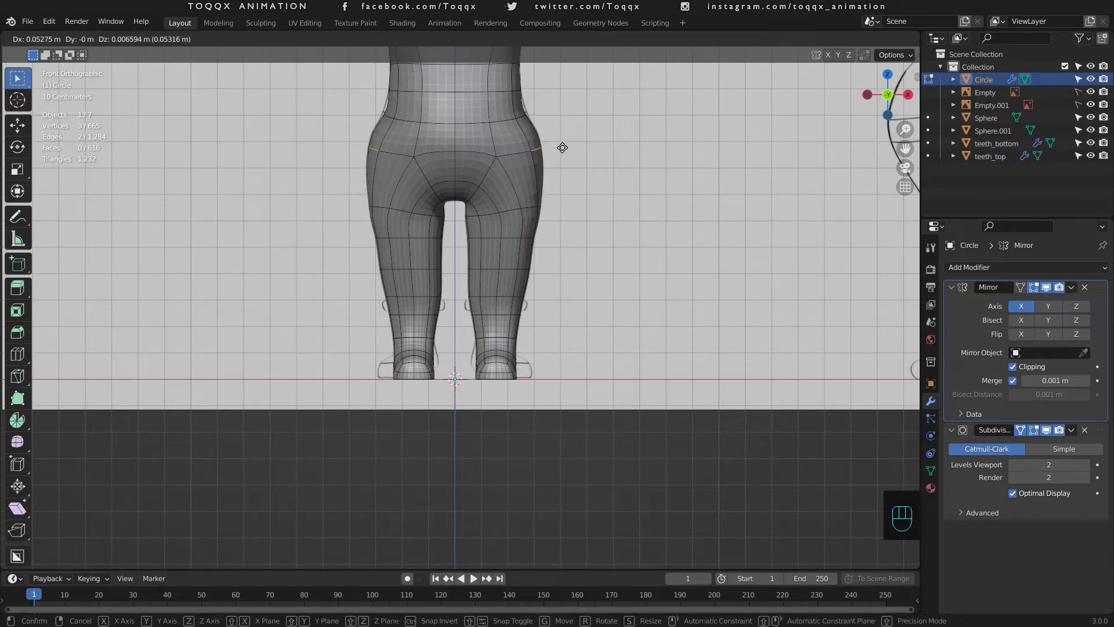
click(557, 150)
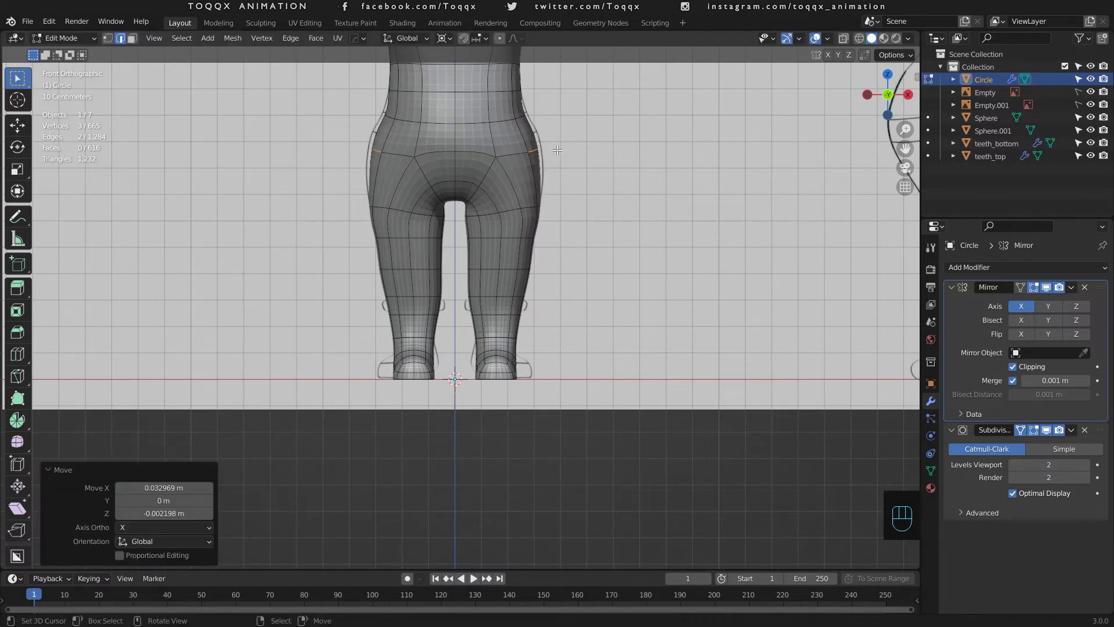
Step: Return to Object Mode, apply Shade Smooth to the body and switch to the Select Box tool
scroll(557, 150, down, 2)
scroll(556, 150, up, 1)
scroll(557, 151, up, 2)
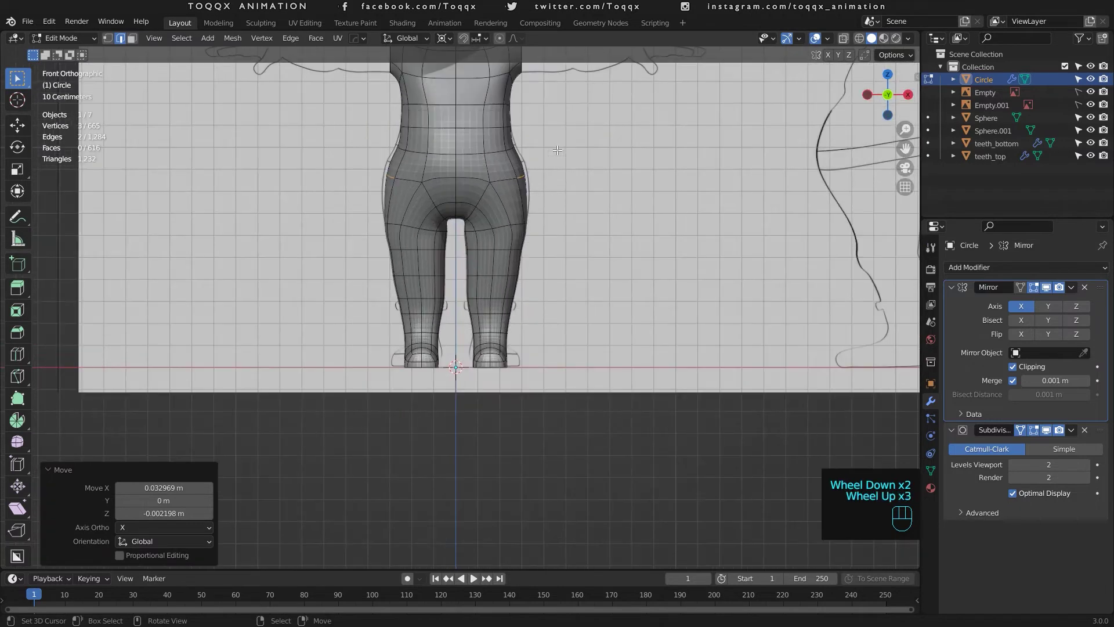
scroll(557, 150, down, 2)
key(Tab)
scroll(557, 150, up, 2)
scroll(557, 151, up, 1)
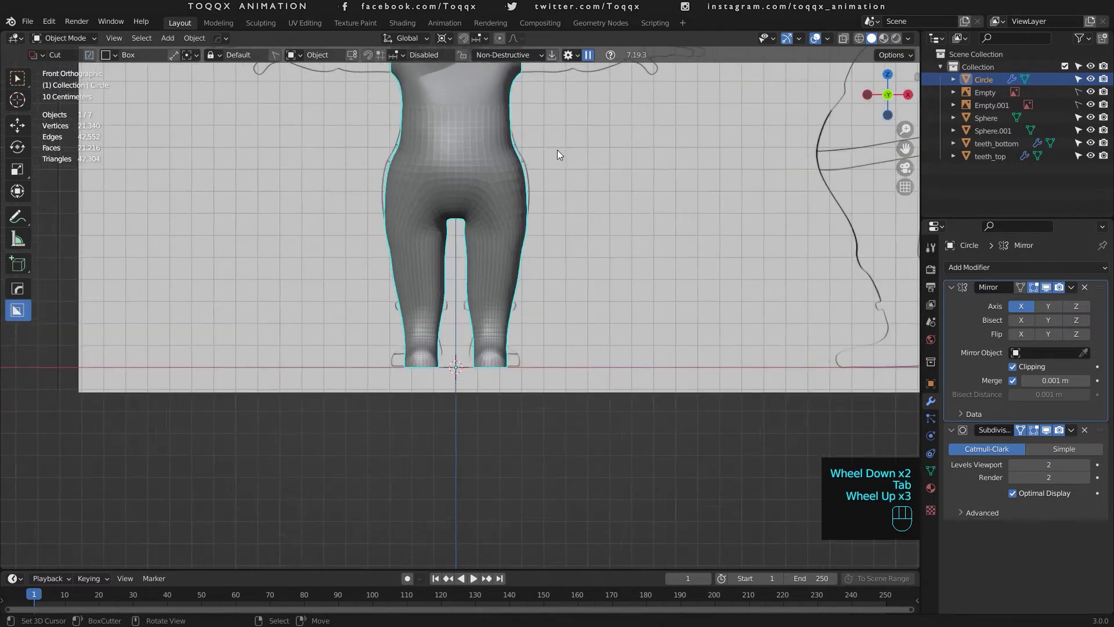
scroll(557, 151, down, 1)
click(197, 42)
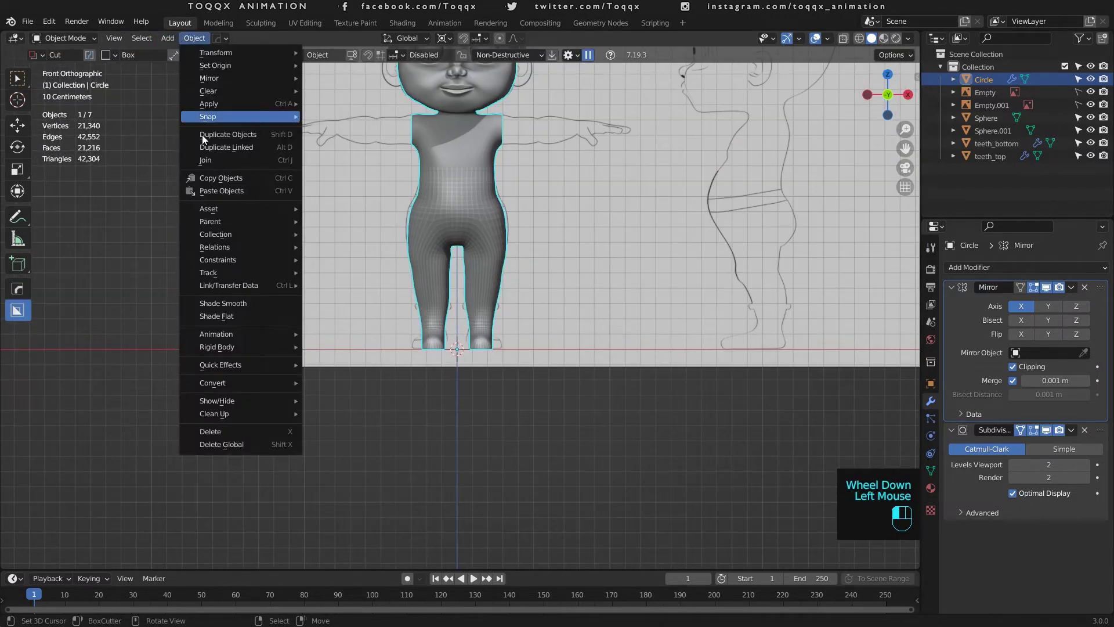
click(213, 304)
click(17, 78)
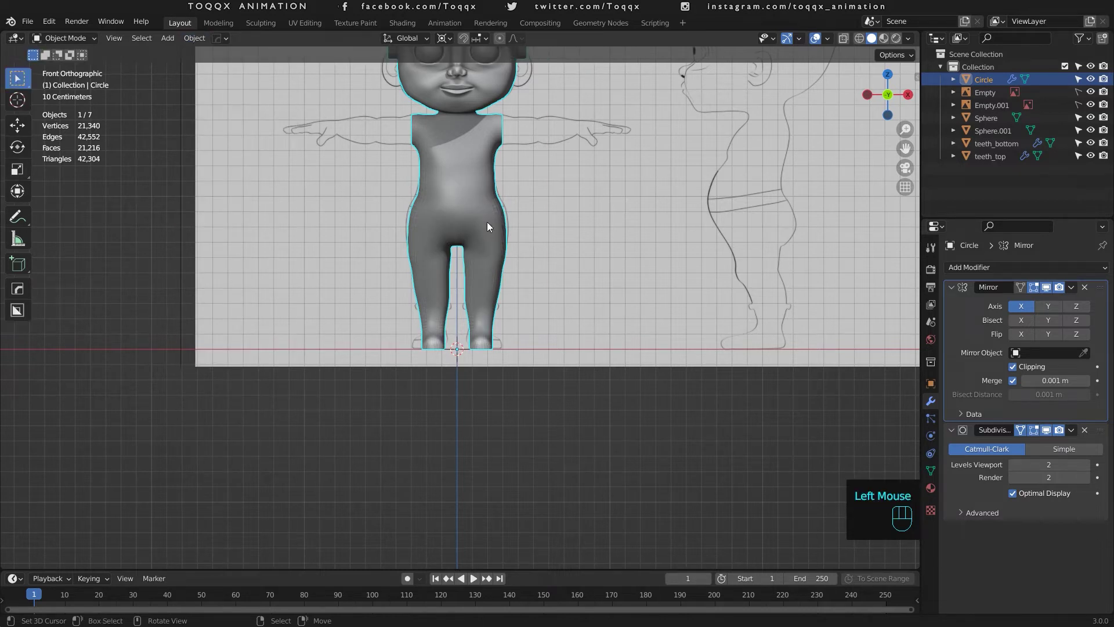
Step: Add two edge loops around the lower leg in Edit Mode, slid to the upper and lower edges of the reference's trouser cuff
key(Tab)
scroll(478, 265, up, 4)
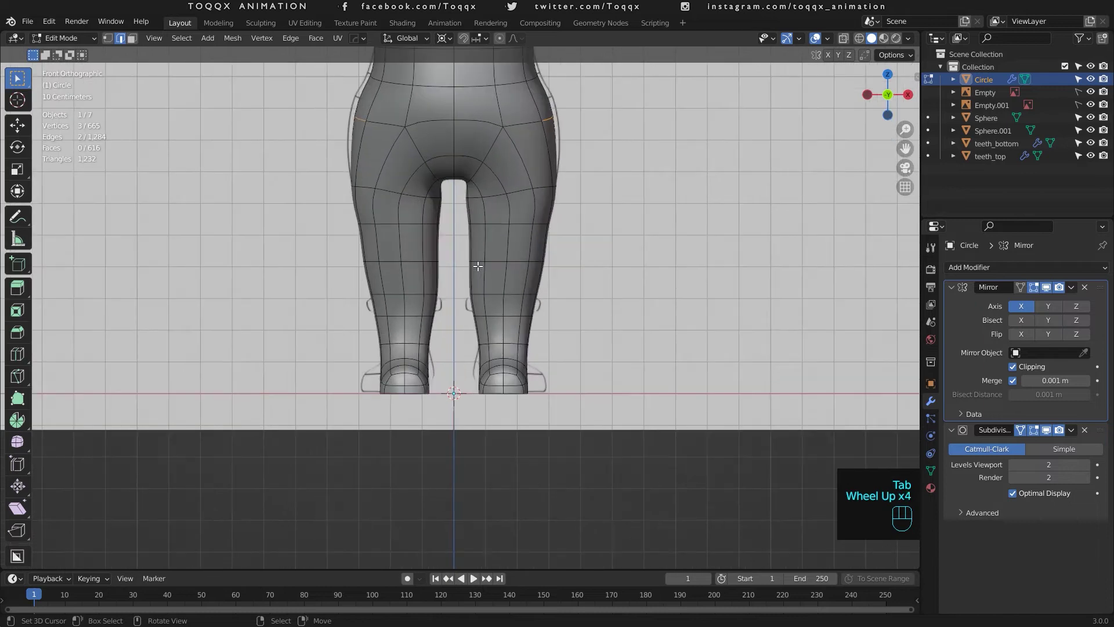
scroll(478, 266, up, 2)
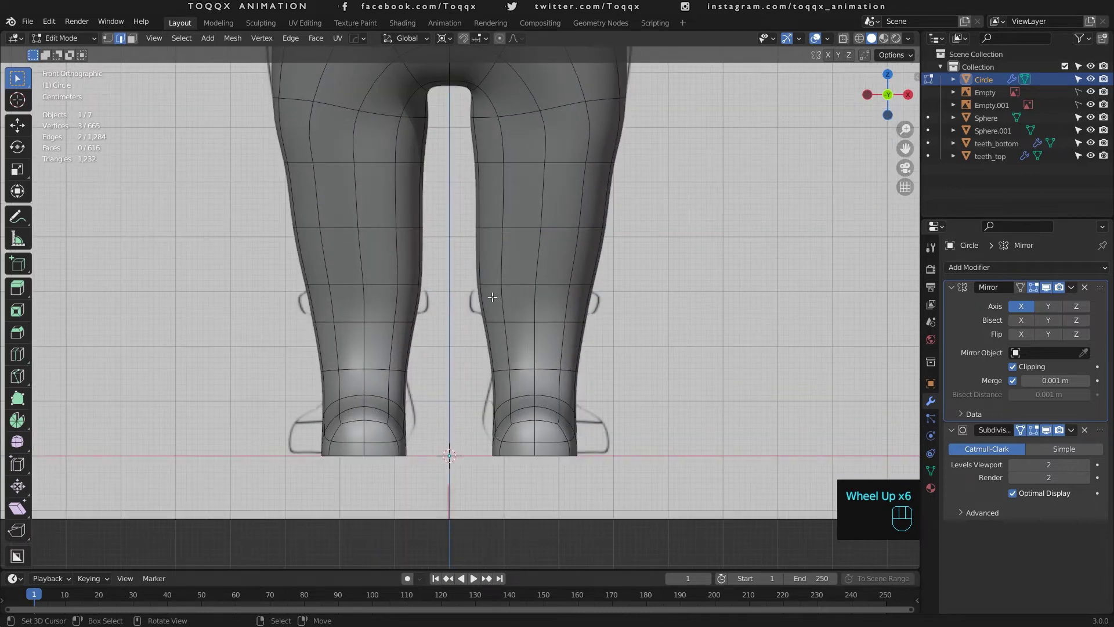
key(ctrl+r)
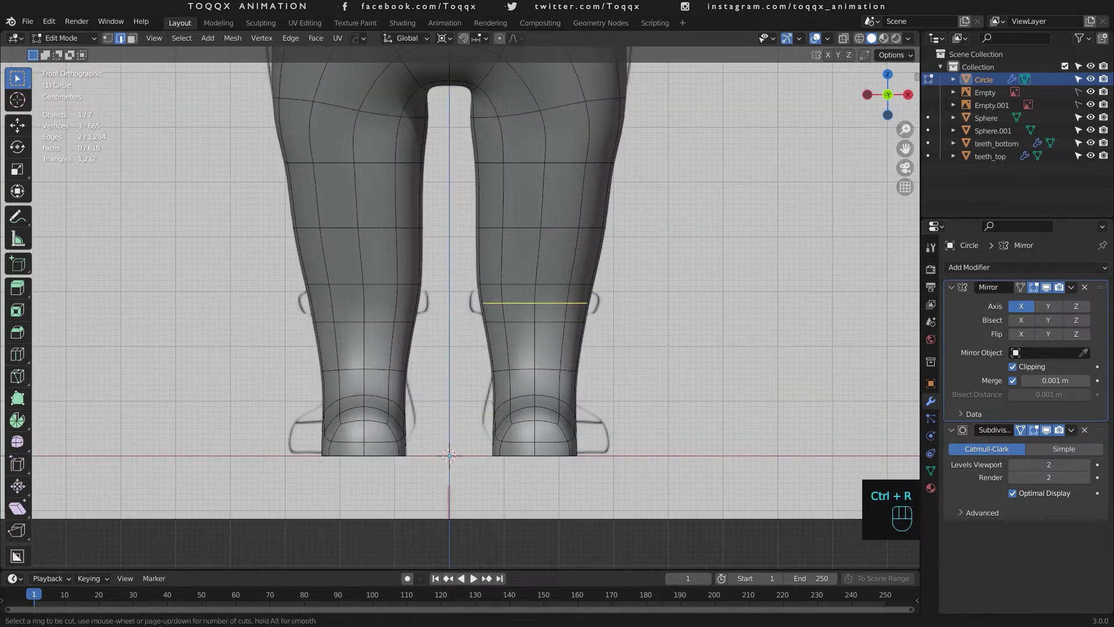
click(492, 296)
click(497, 283)
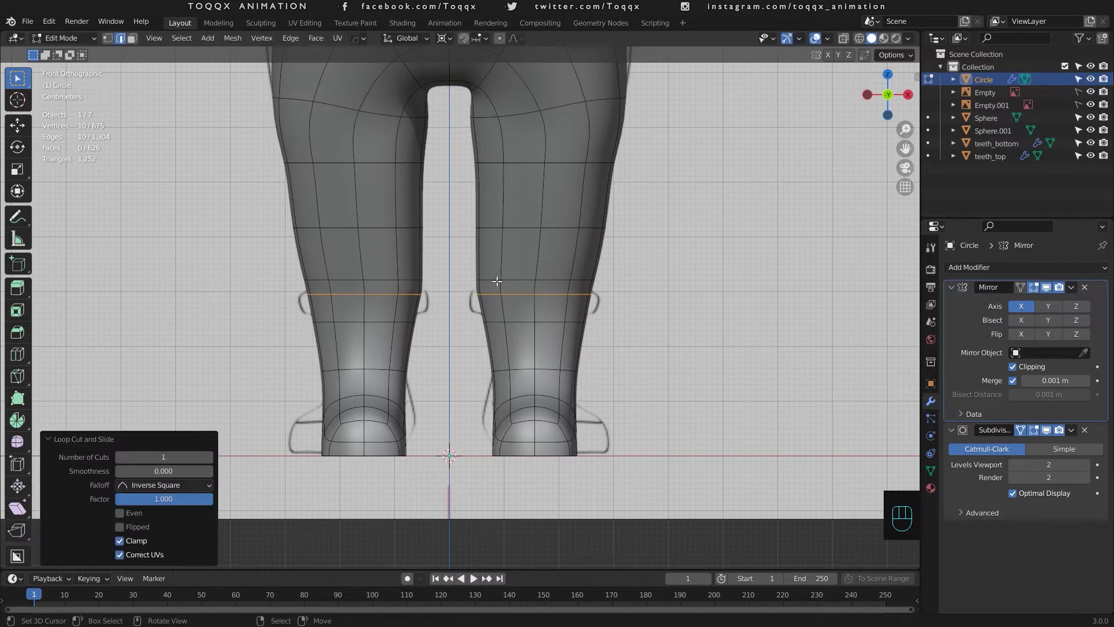
key(ctrl+r)
click(490, 316)
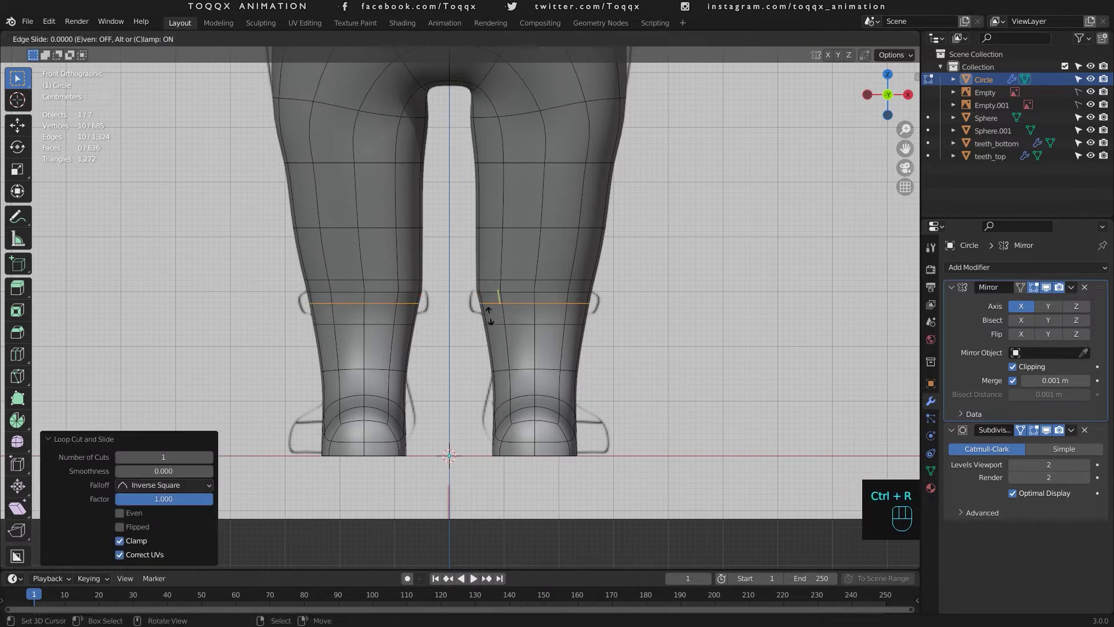
click(495, 328)
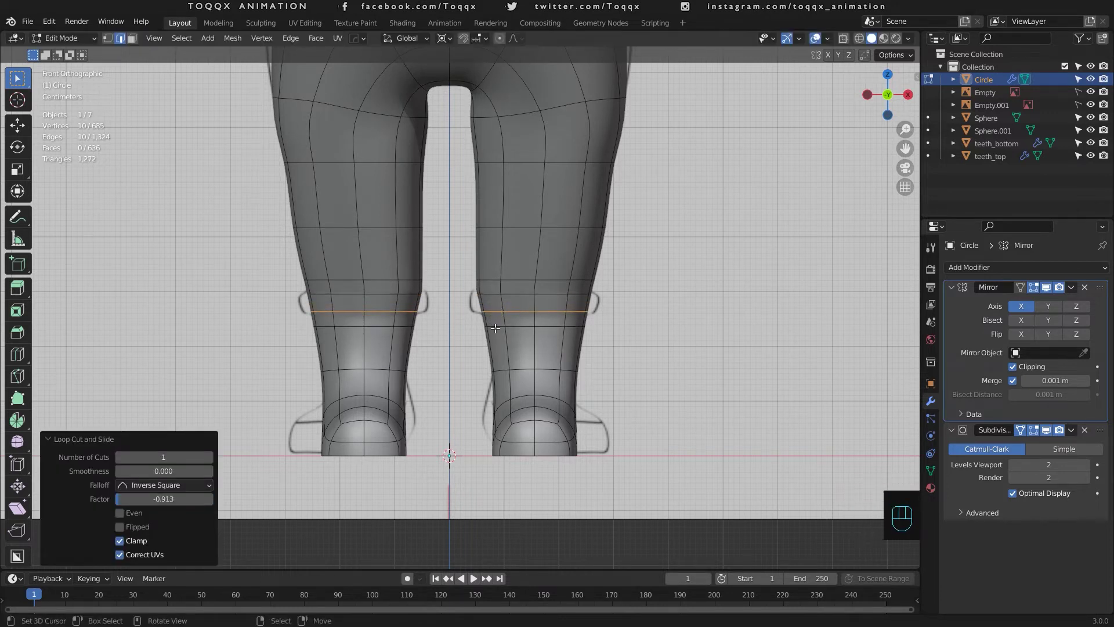
Step: Select the face ring between the two new lower-leg loops and extrude it in place
key(3)
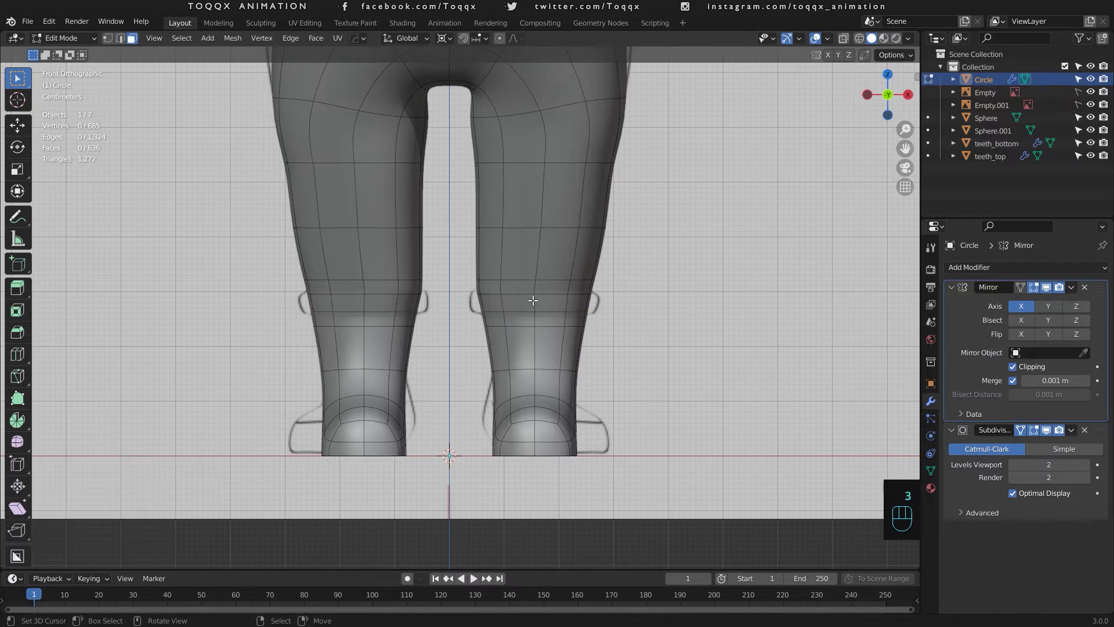
alt+right_click(533, 300)
key(e)
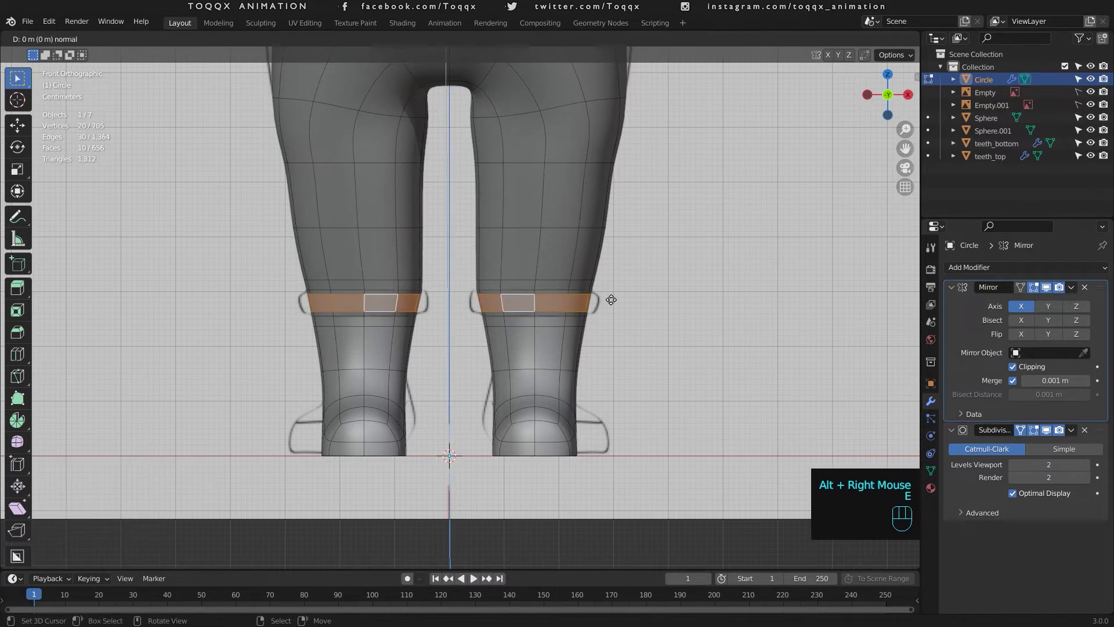
right_click(611, 300)
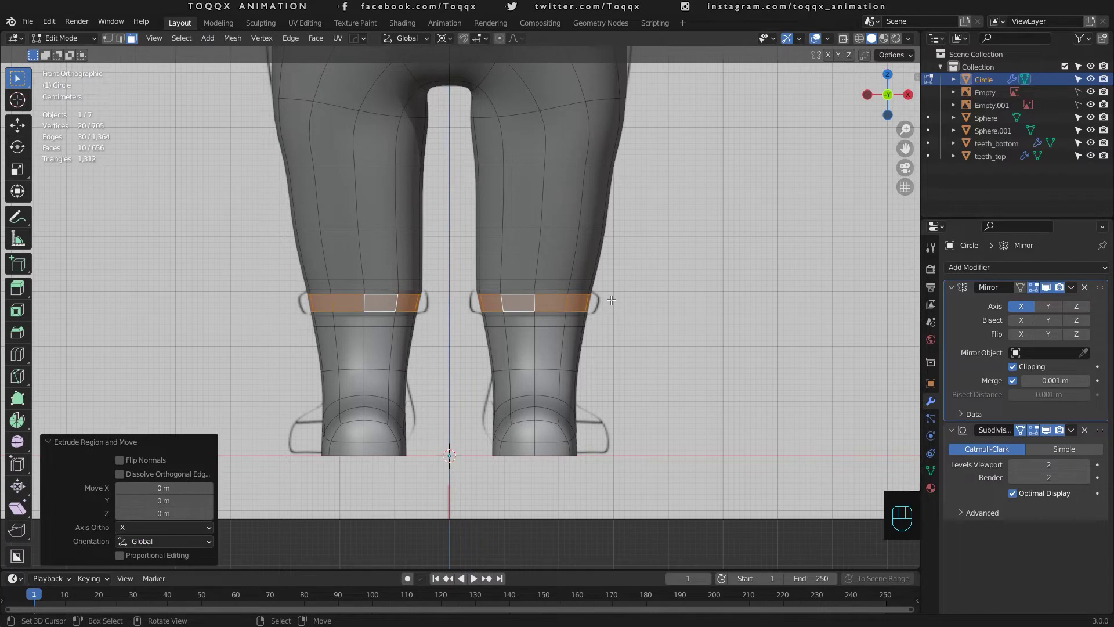
key(s)
key(shift+z)
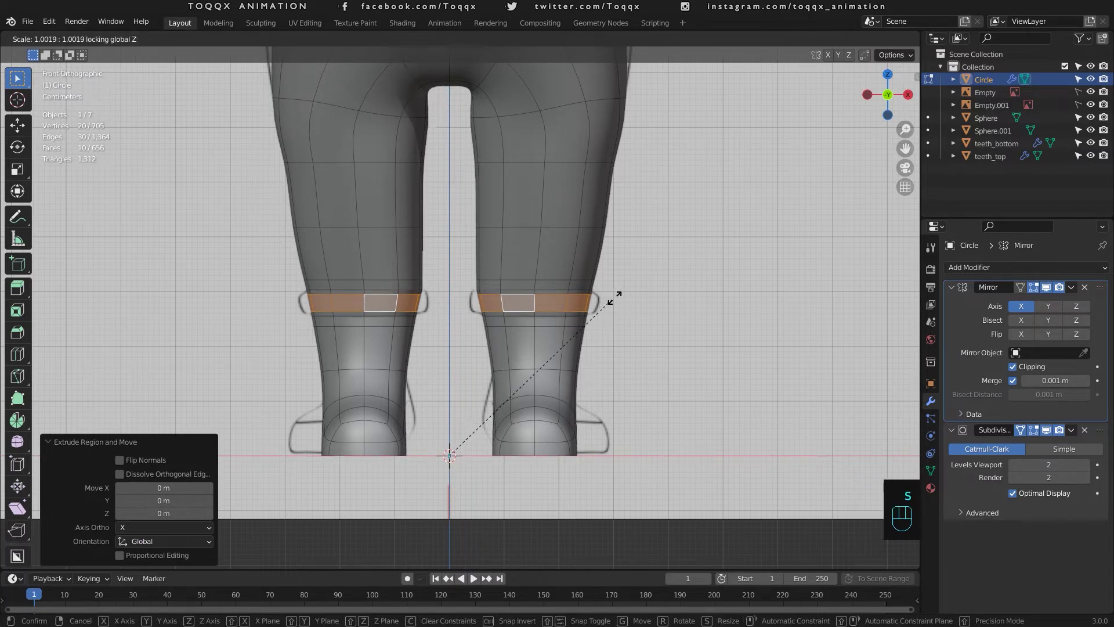
right_click(622, 296)
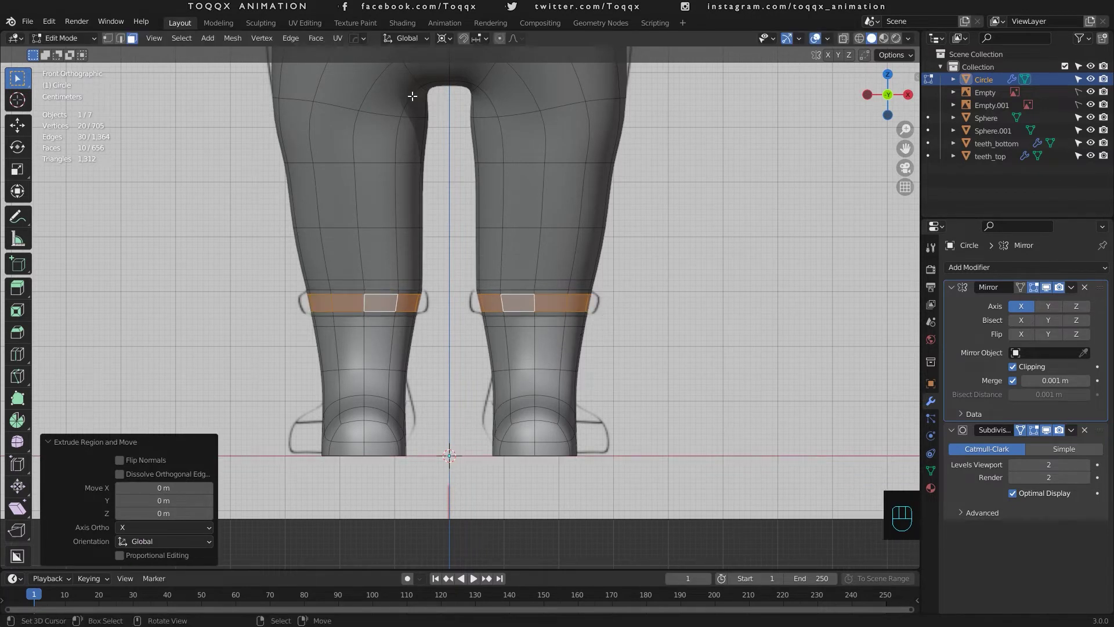
Step: Set the transform pivot to Median Point and scale the extruded ring to about 1.231, excluding Z, to form the cuff
click(442, 39)
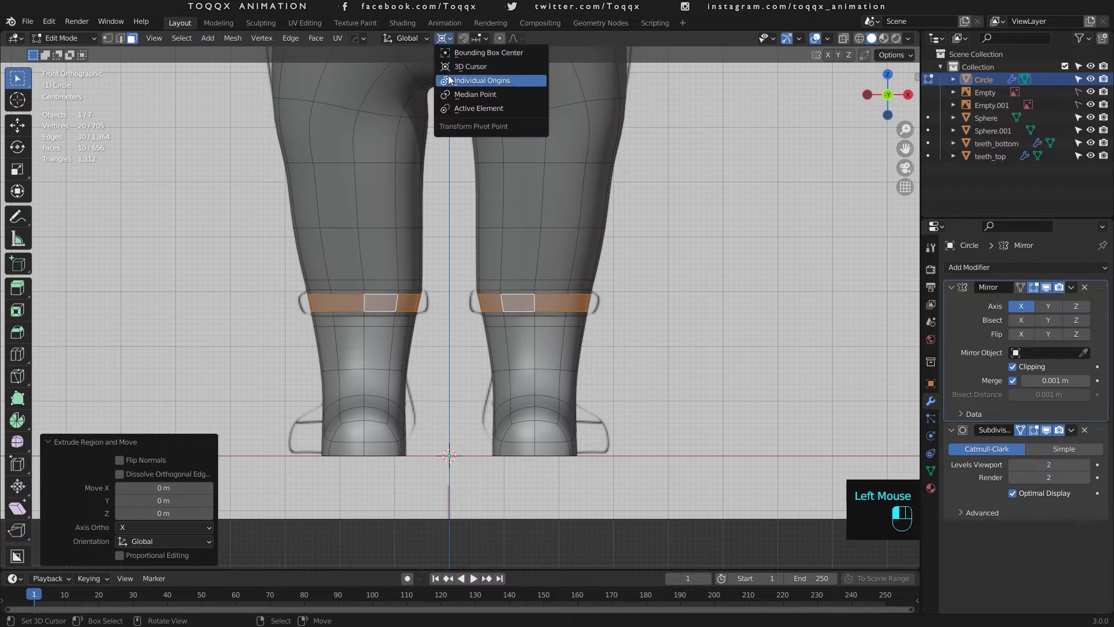
click(456, 93)
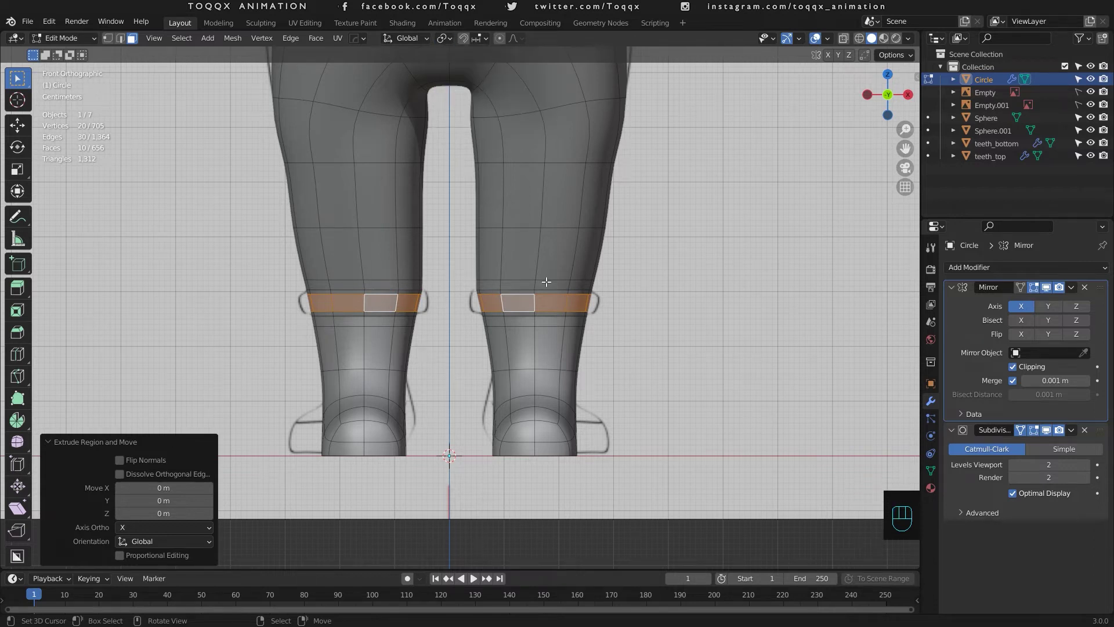
key(s)
key(shift+z)
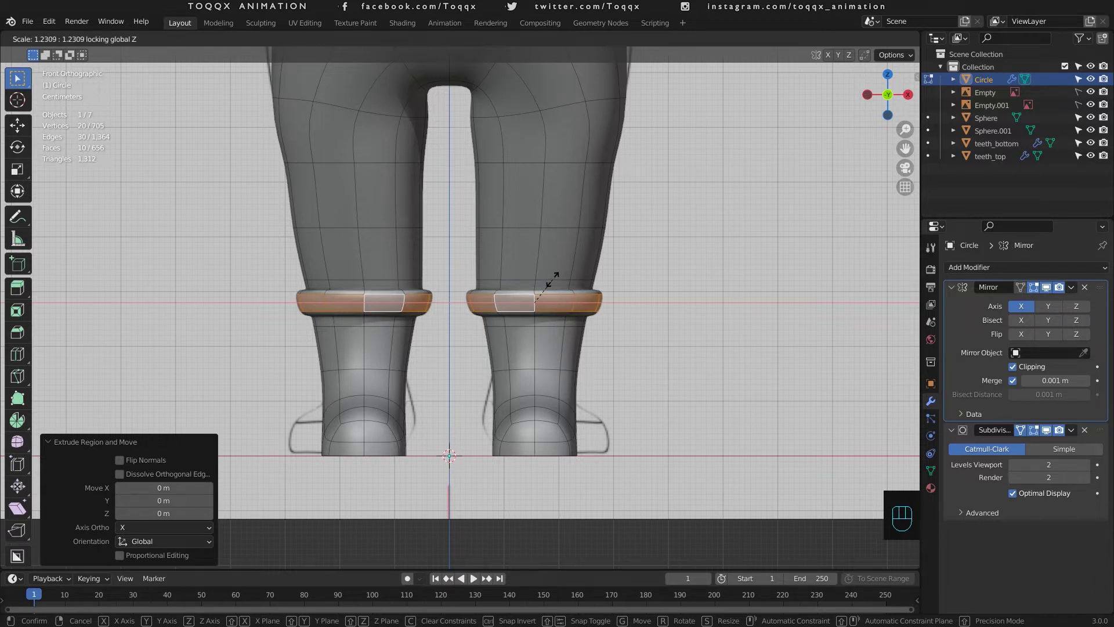
click(552, 279)
Step: Scale the cuff's lower outer edge loop in side view and move it about -0.0055 m along Y to fit the reference
drag(887, 97, 858, 101)
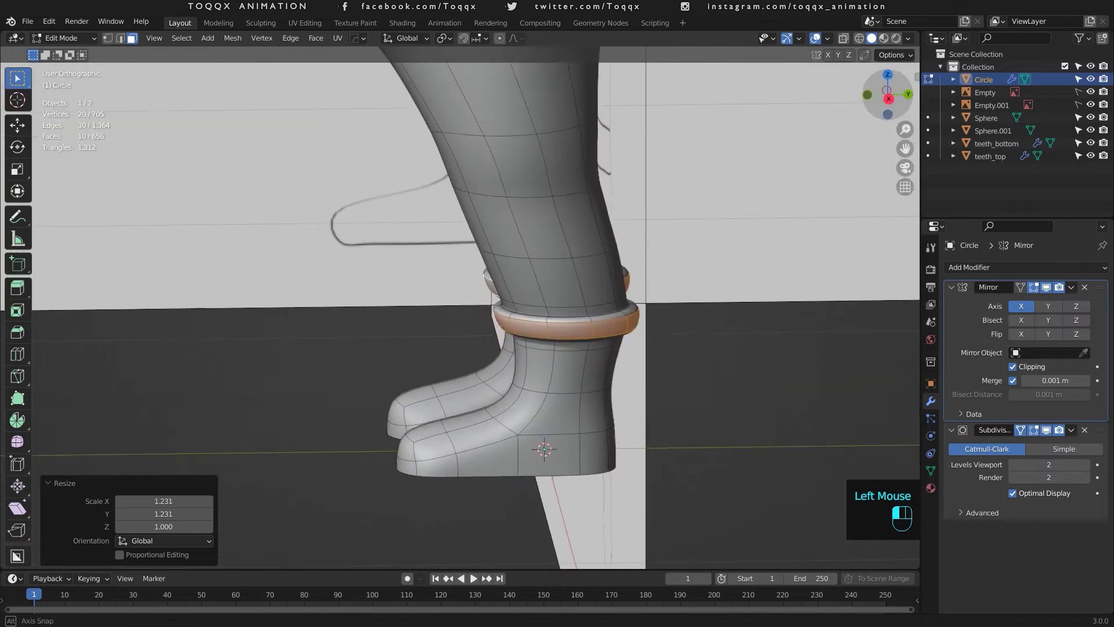
key(KP_3)
scroll(586, 314, up, 3)
key(2)
alt+right_click(586, 314)
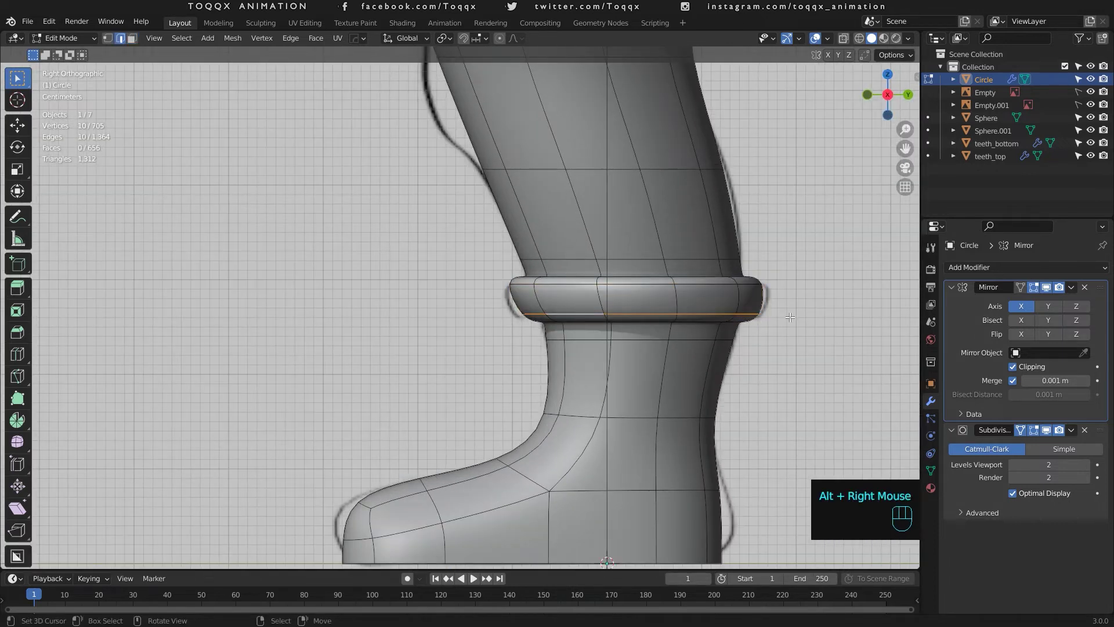
key(s)
click(800, 315)
key(g)
key(y)
click(798, 316)
Step: Select the leg's edge loop just above the cuff in front view and scale it to about 0.898
key(KP_1)
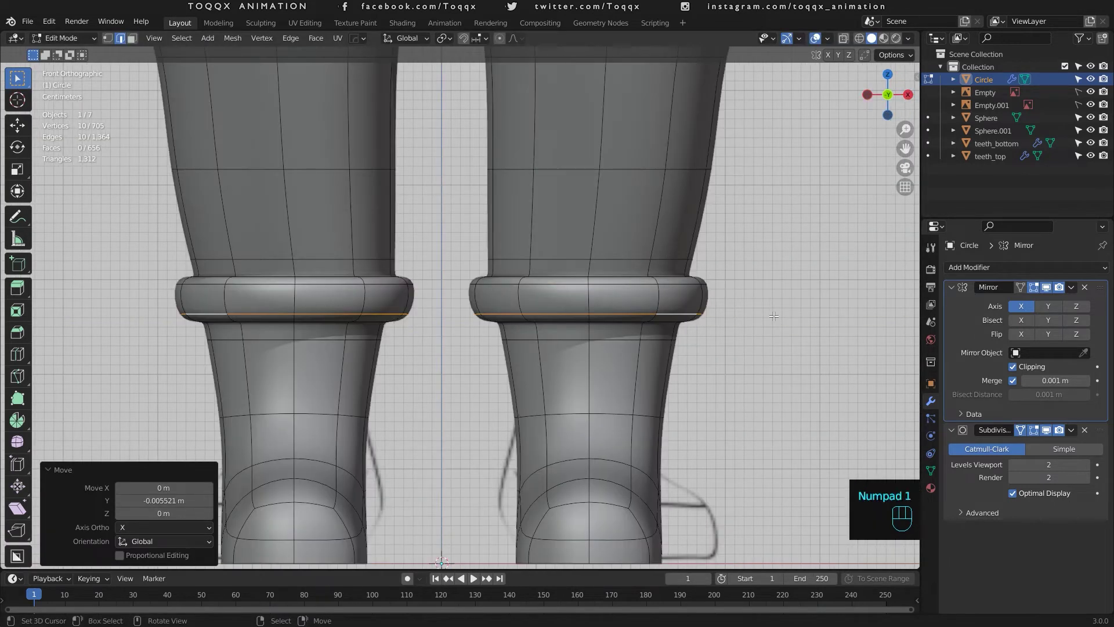
scroll(691, 299, down, 2)
key(Tab)
scroll(613, 290, up, 2)
key(Tab)
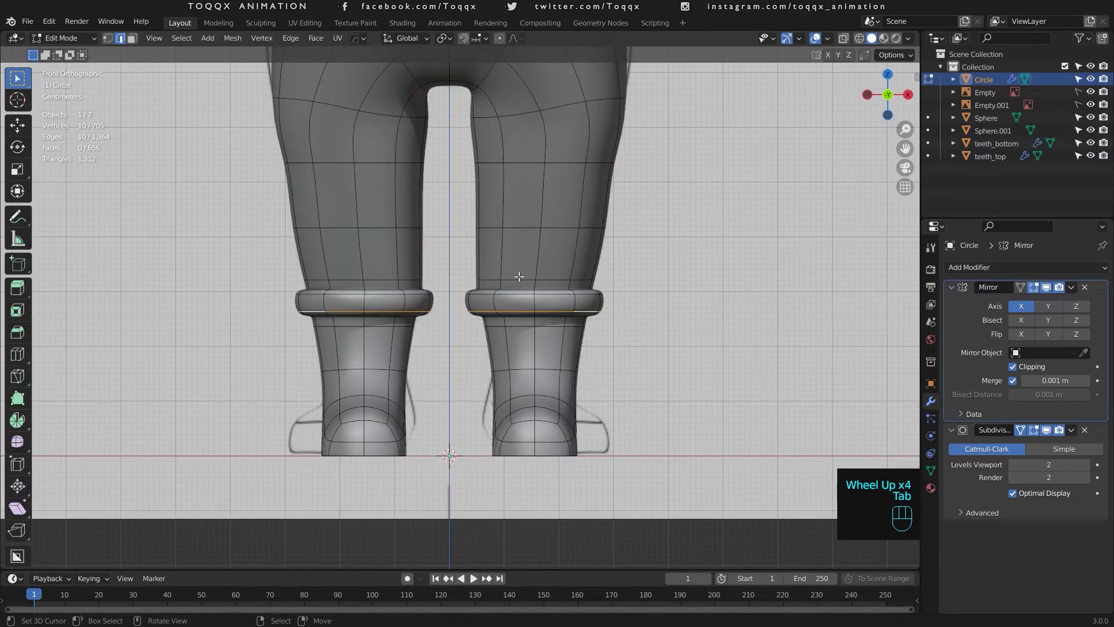
alt+right_click(514, 278)
key(s)
click(688, 275)
Step: Select the inner edge loop where the cuff's top meets the leg and scale it to about 0.9
drag(889, 93, 887, 153)
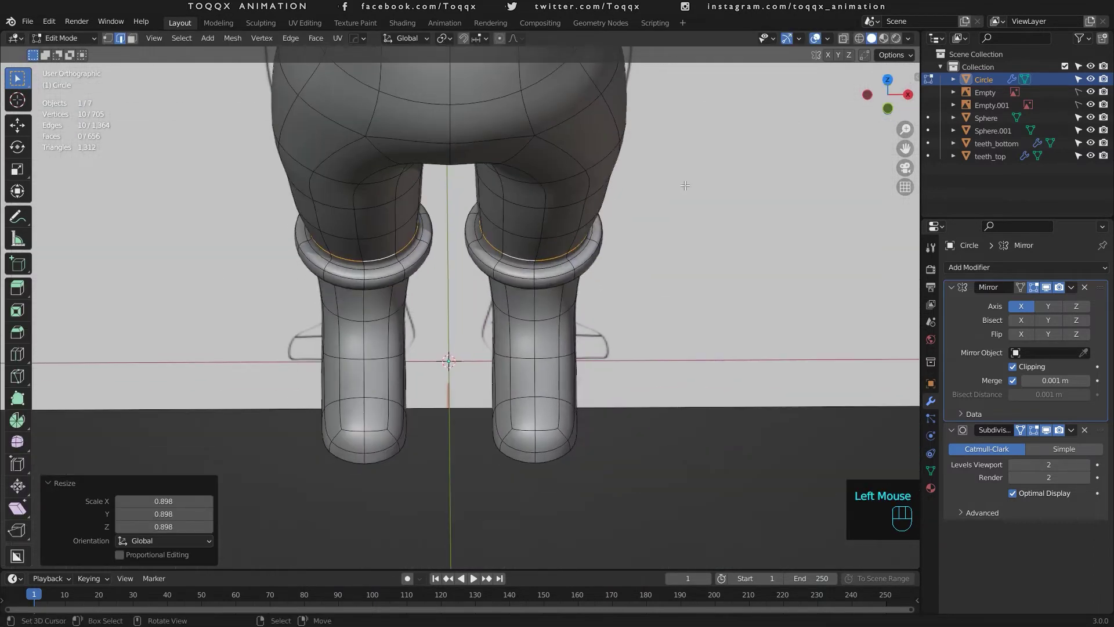
scroll(693, 197, up, 4)
alt+right_click(706, 190)
key(s)
click(822, 149)
Step: Add edge loops on the cuff's top and underside, sliding the underside loop fully to the outer rim to sharpen it
key(ctrl+r)
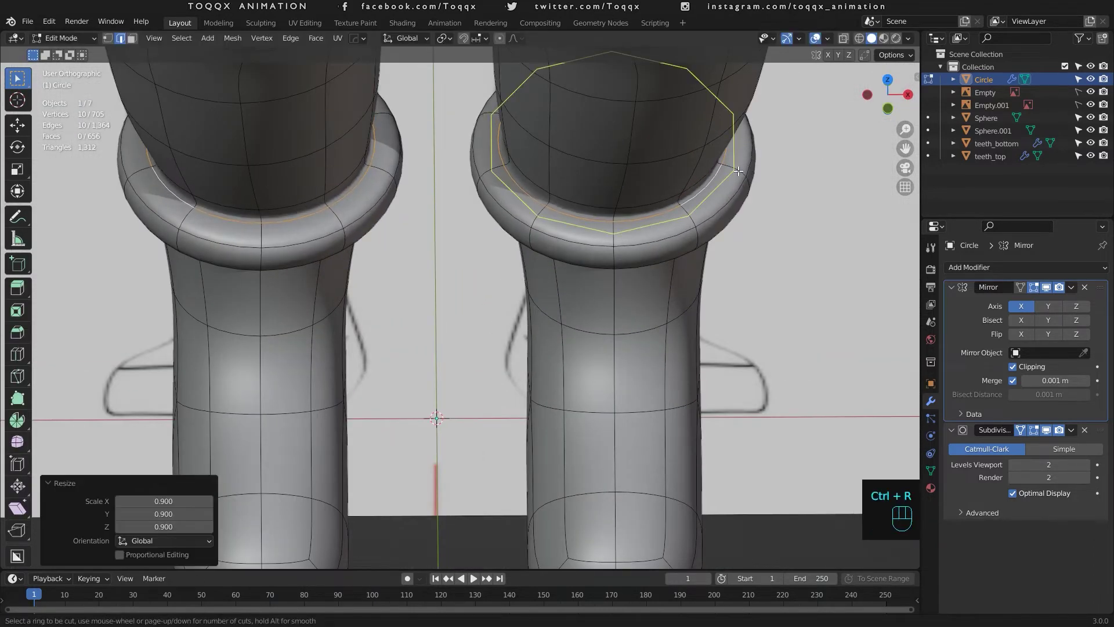
click(741, 169)
click(755, 215)
drag(887, 95, 887, 116)
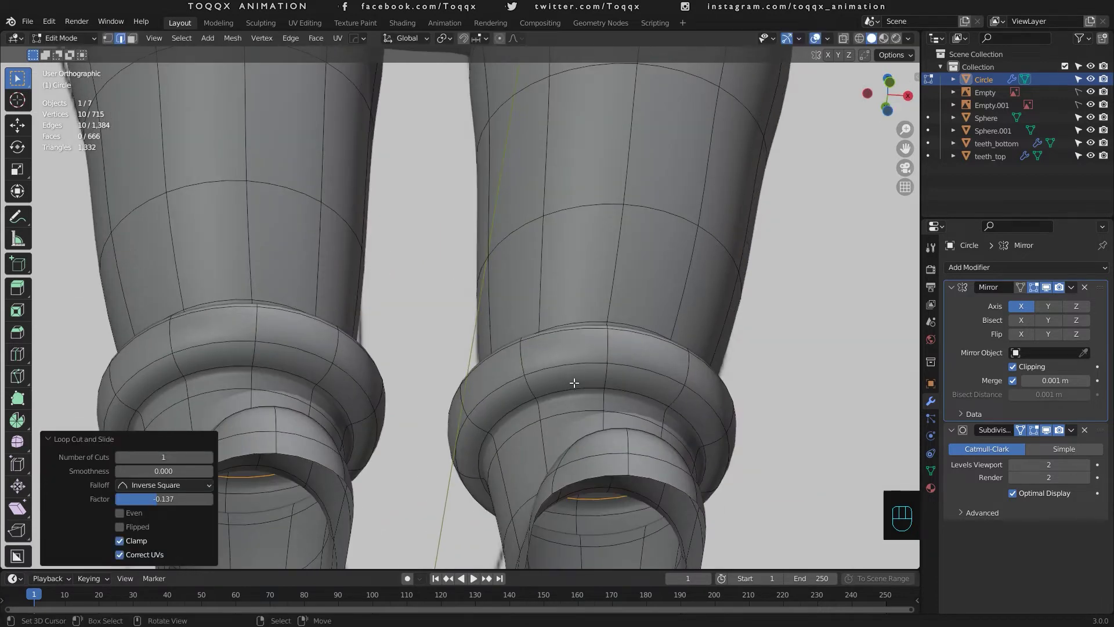
key(ctrl+r)
click(606, 373)
click(764, 144)
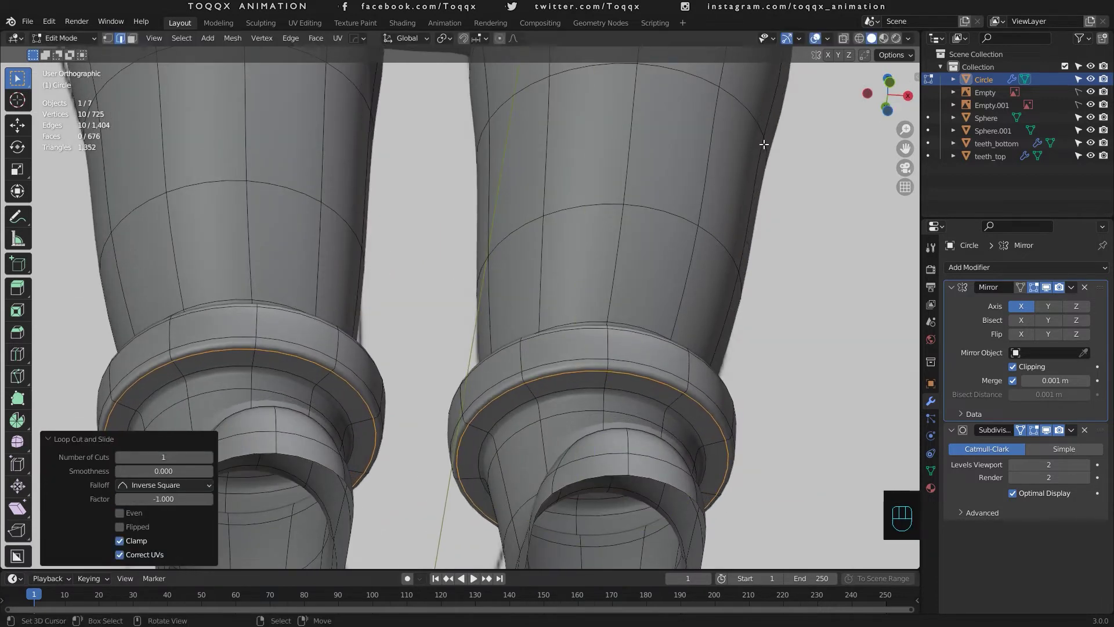
Step: Select the cuff's outer face rings and scale them to about 0.876 excluding Z, then uniformly to about 0.981
key(3)
alt+right_click(610, 365)
alt+shift+right_click(610, 348)
drag(882, 88, 880, 133)
alt+shift+right_click(690, 227)
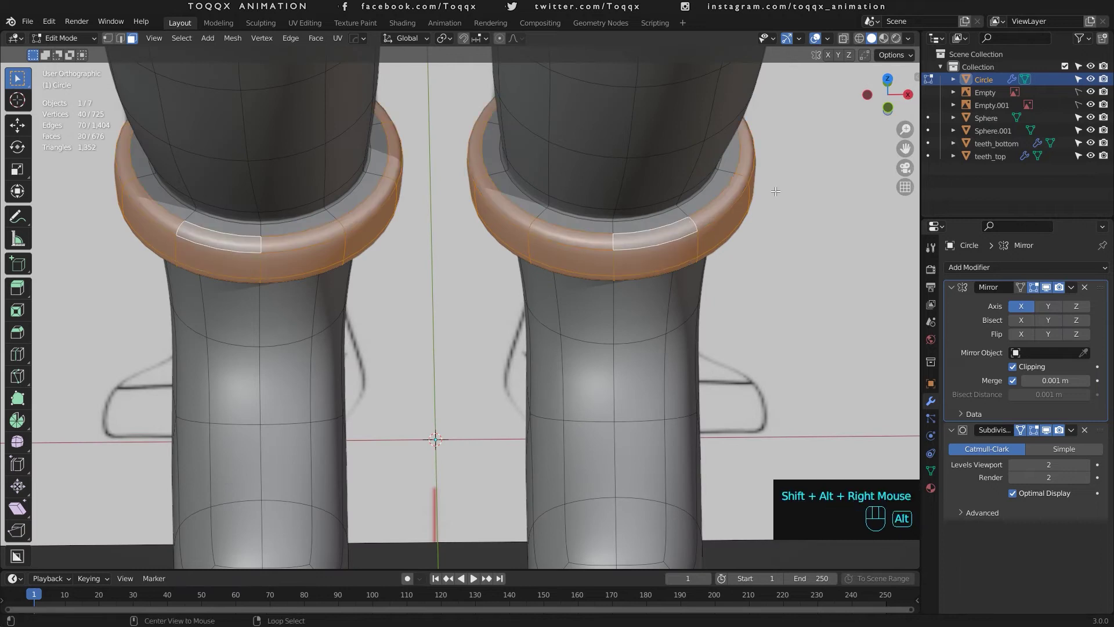
key(s)
key(shift+z)
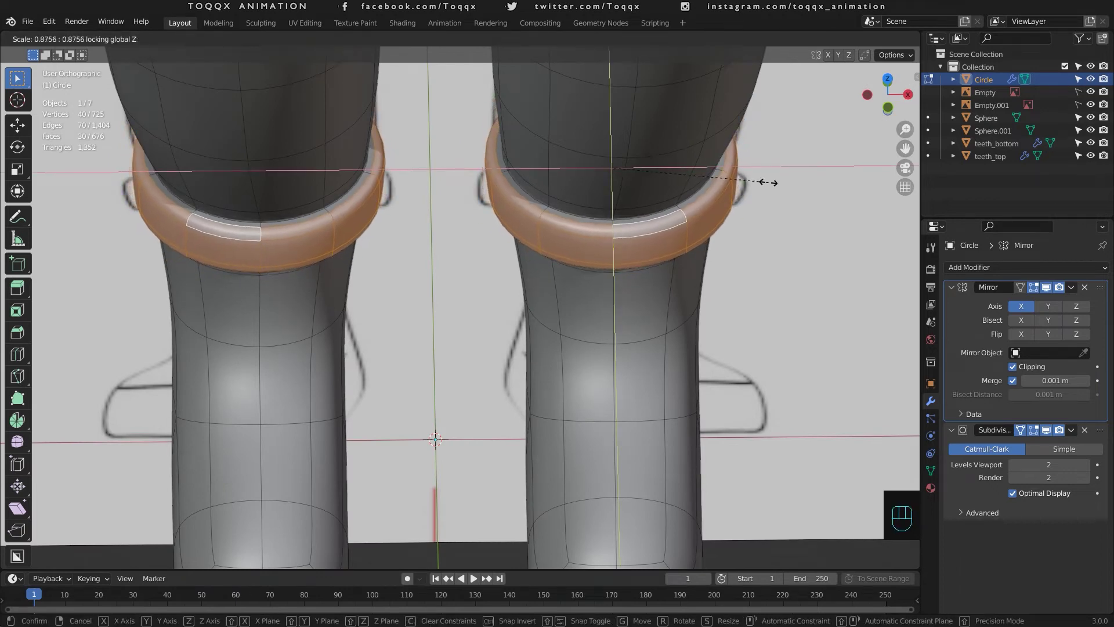
click(768, 182)
key(KP_1)
key(s)
click(752, 286)
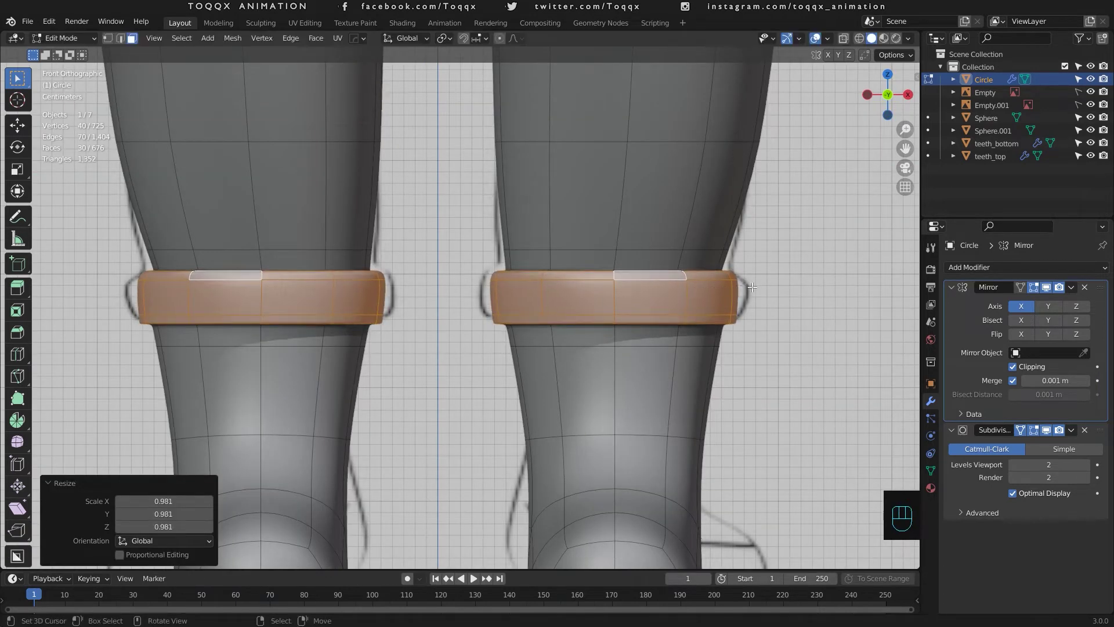
Step: Select the edge loop just below the cuff's upper rim and raise it slightly along Z
key(2)
alt+right_click(594, 278)
key(g)
key(z)
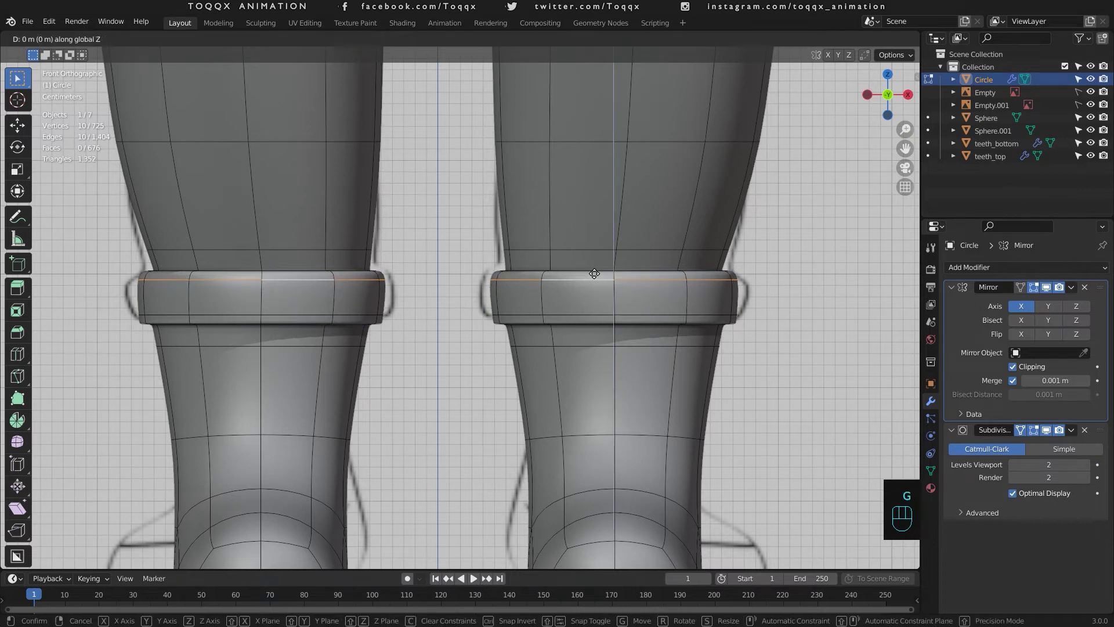
click(594, 274)
key(Tab)
scroll(596, 266, down, 3)
scroll(539, 318, up, 3)
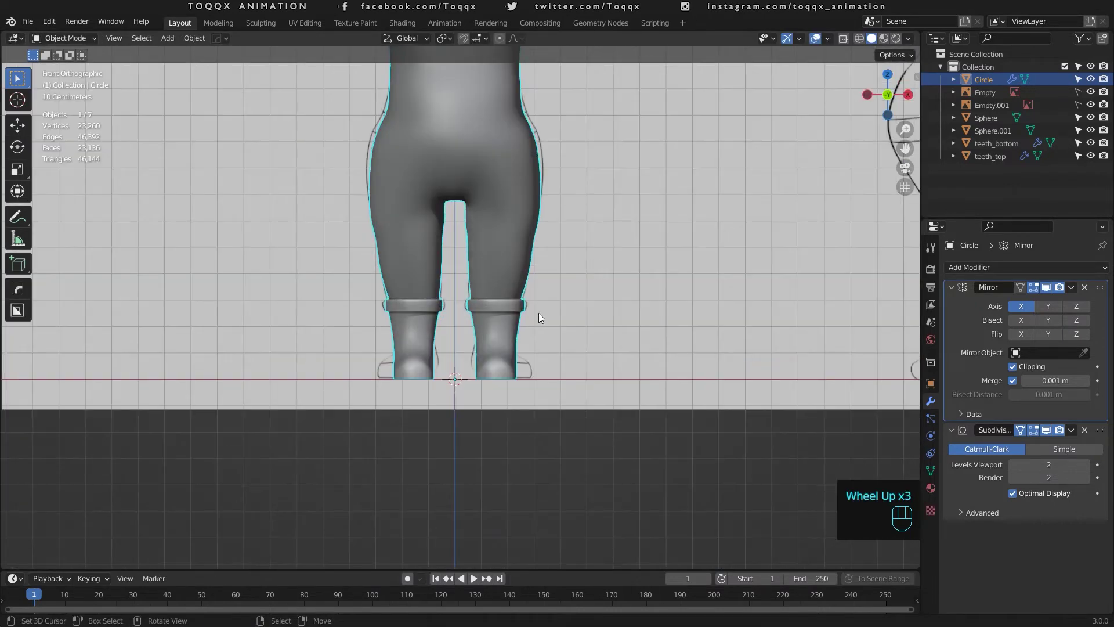
Step: Extrude the toe-end rim vertex of the foot's open sole three times along Y toward the heel, starting with about 0.122 m
key(Tab)
scroll(538, 318, up, 5)
right_click(360, 264)
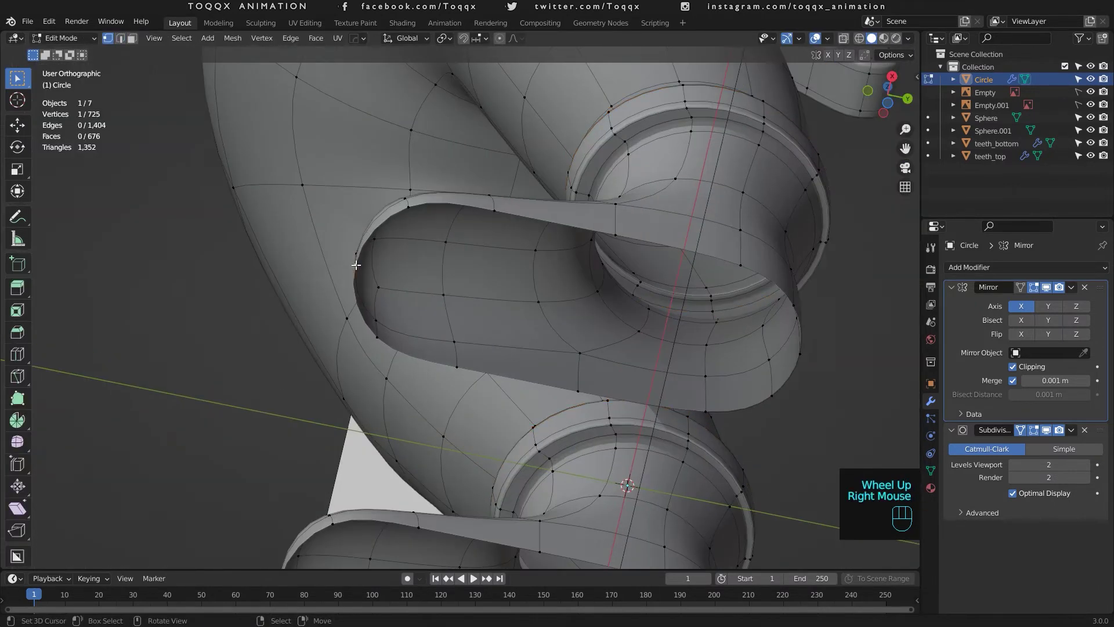
key(e)
key(y)
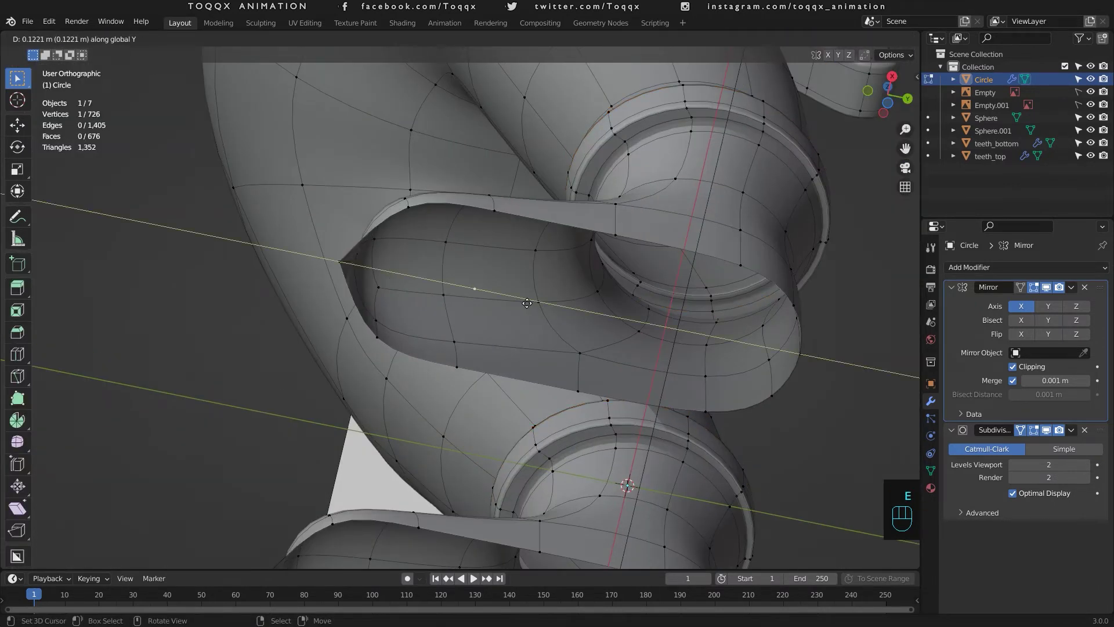
click(527, 303)
key(e)
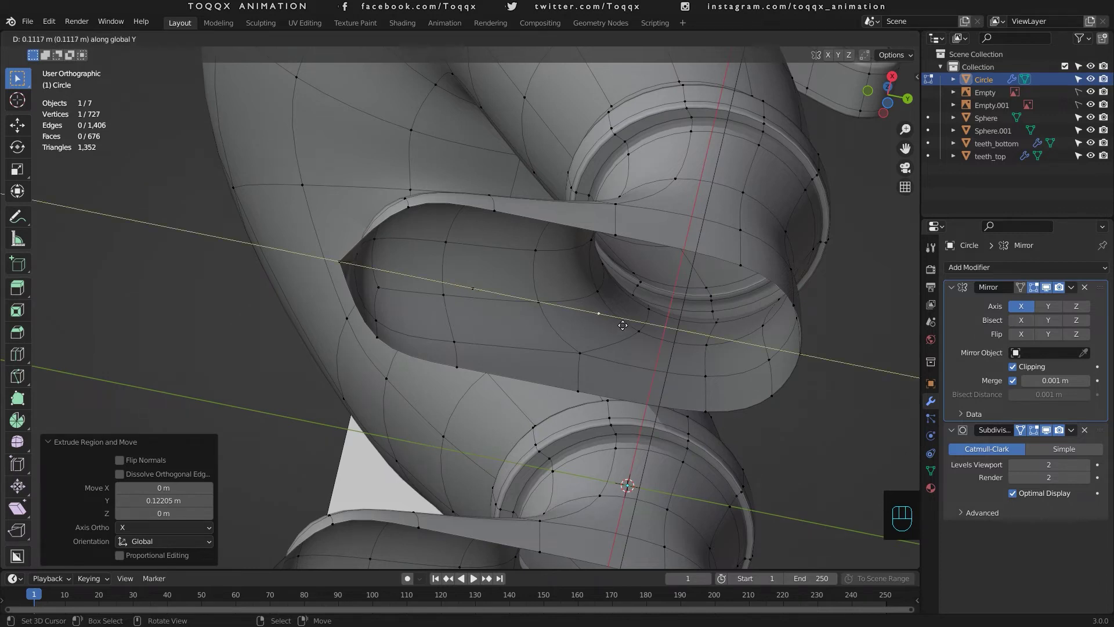
click(622, 325)
key(e)
click(760, 351)
Step: Fill the outer half of the sole opening with four faces between the rim edges and the extruded centre line
key(2)
right_click(451, 205)
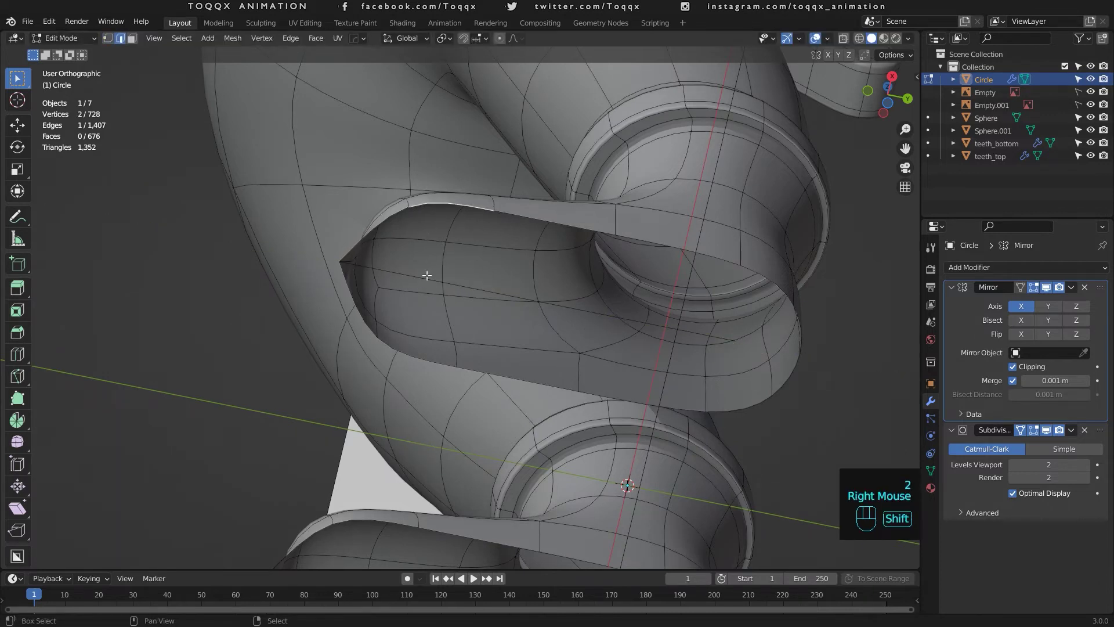
shift+right_click(425, 274)
key(f)
right_click(536, 221)
right_click(658, 252)
shift+right_click(653, 321)
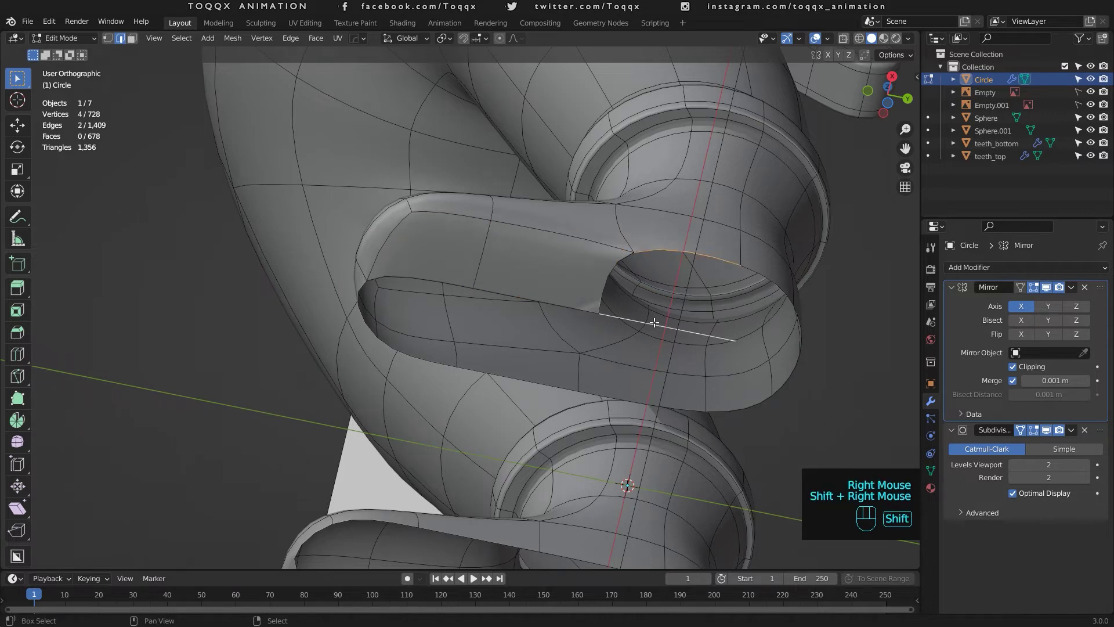
key(f)
right_click(798, 319)
shift+right_click(748, 295)
key(f)
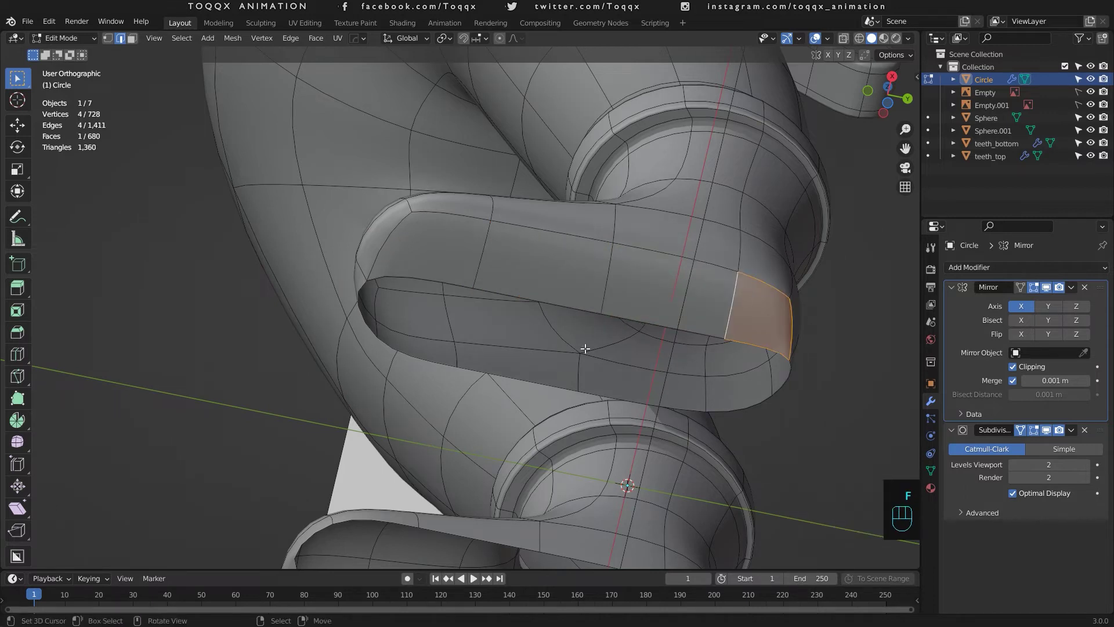
Step: Fill the inner half of the sole opening with four faces between the centre line and the opposite rim edges
right_click(434, 284)
shift+right_click(421, 361)
key(f)
right_click(524, 298)
shift+right_click(513, 373)
key(f)
right_click(632, 339)
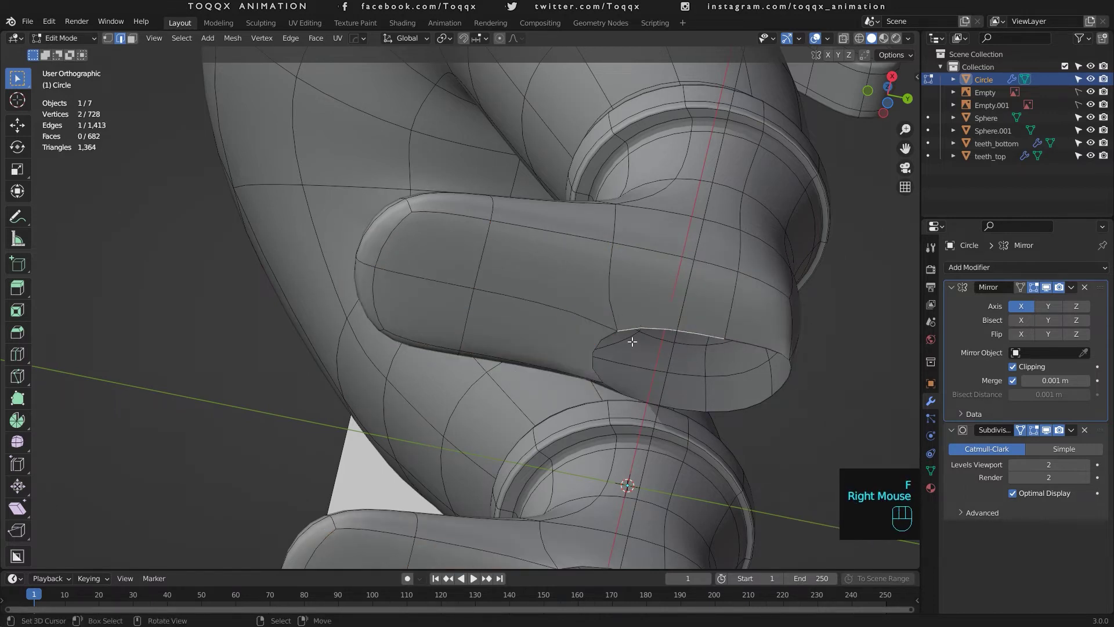
shift+right_click(616, 387)
key(f)
right_click(753, 351)
shift+right_click(757, 402)
key(f)
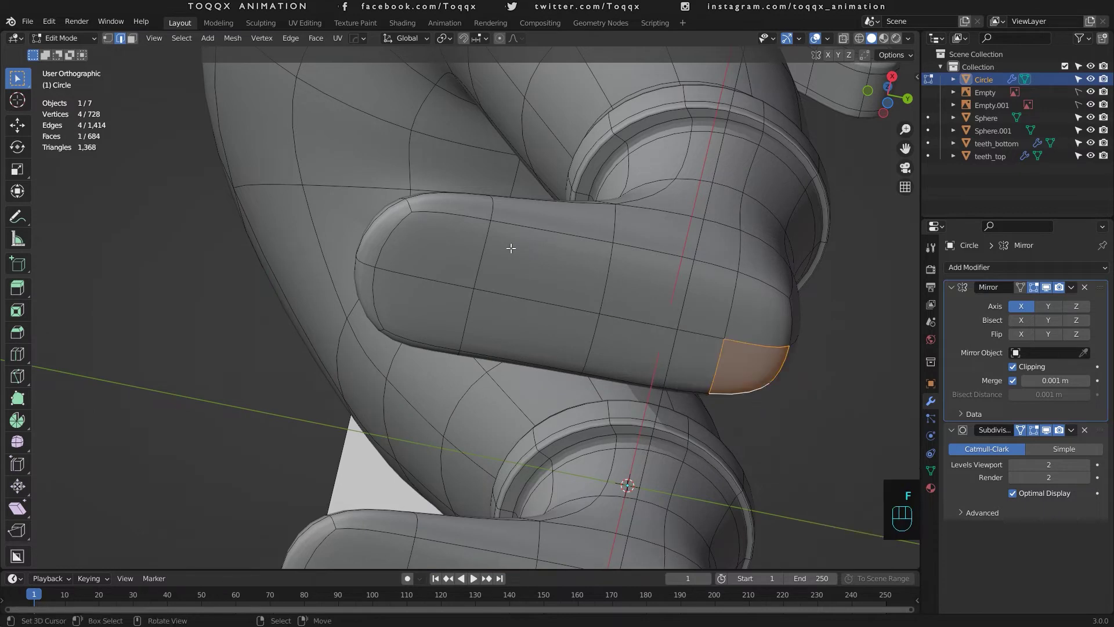
Step: Select the edge on the inner side of the foot at mid-sole and move it about 0.0225 m along X to form the arch
key(KP_3)
key(KP_1)
double_click(908, 93)
drag(906, 89, 915, 33)
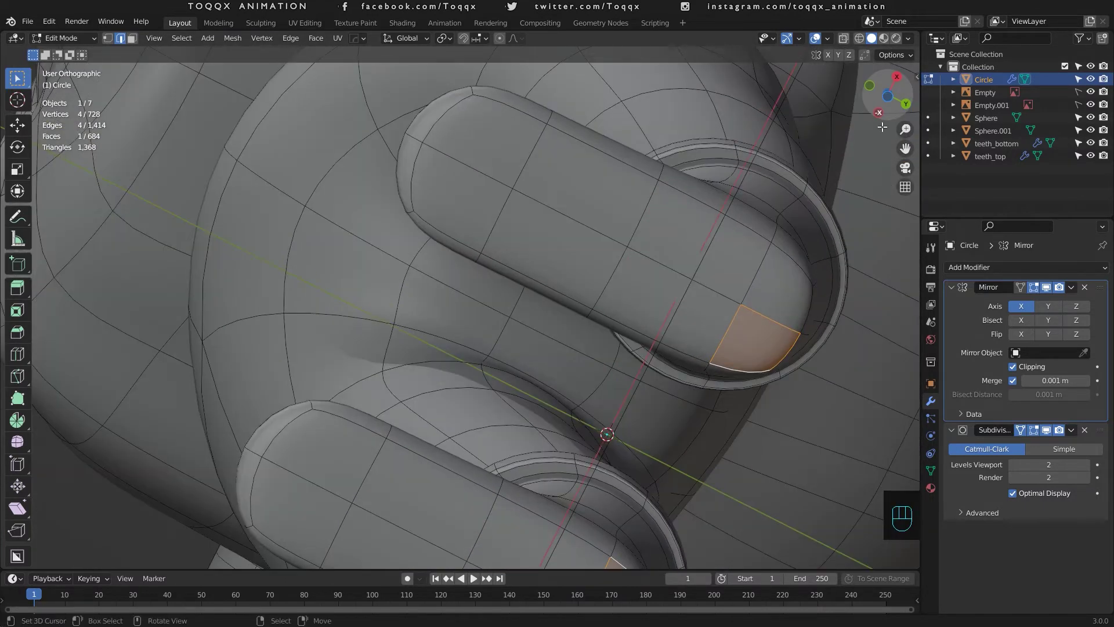
right_click(589, 315)
key(g)
key(x)
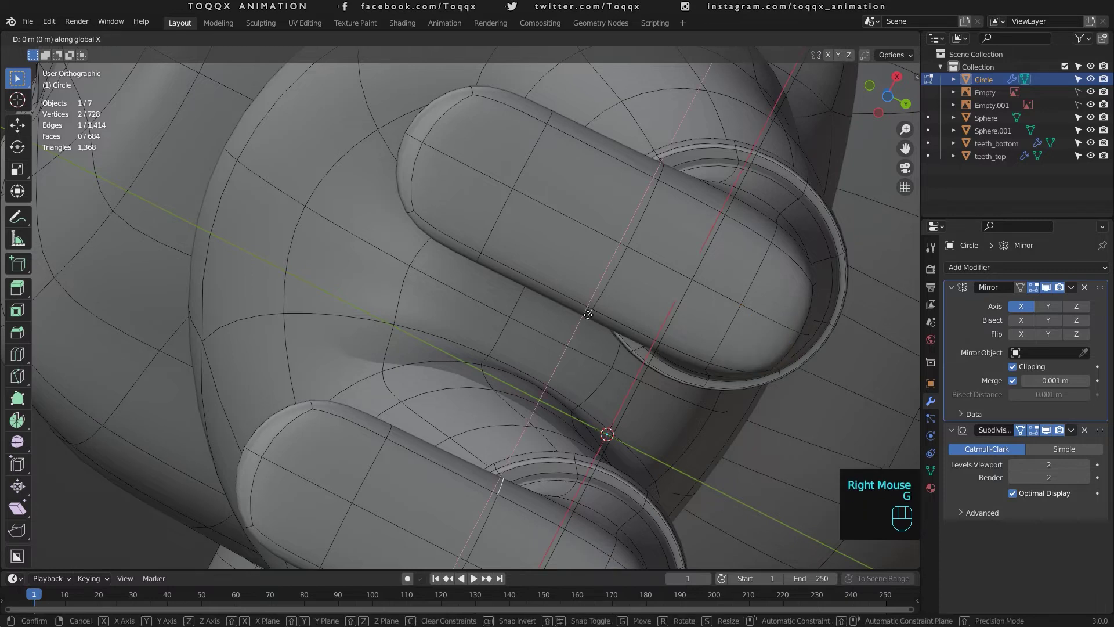
click(605, 294)
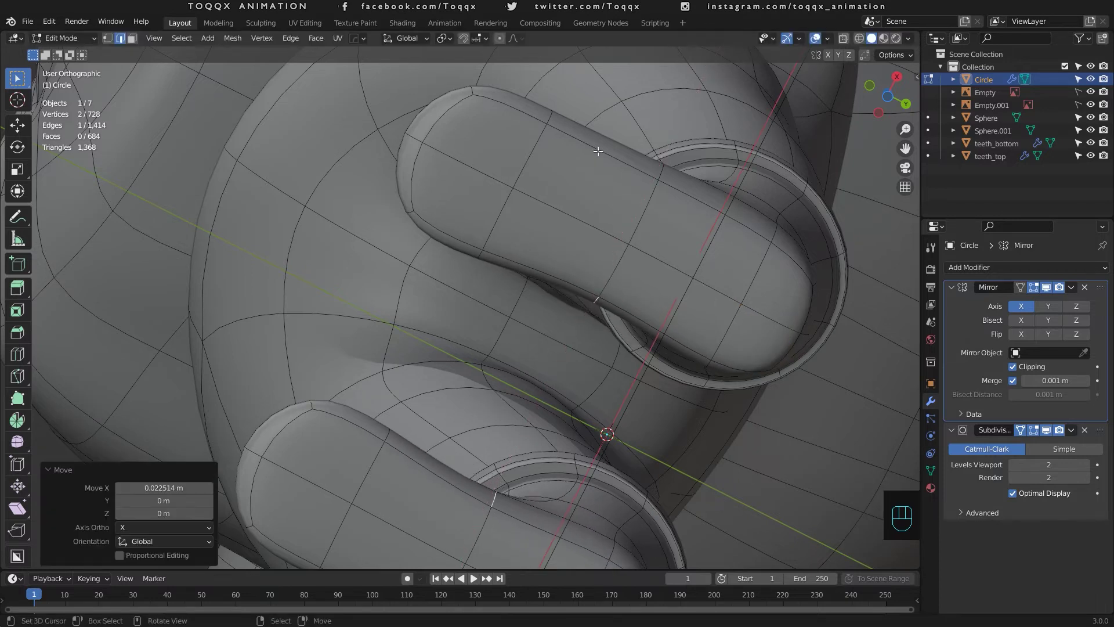
Step: Select the narrow side face on the outer edge of the forefoot and move it about 0.045 m outward along X
key(3)
right_click(608, 142)
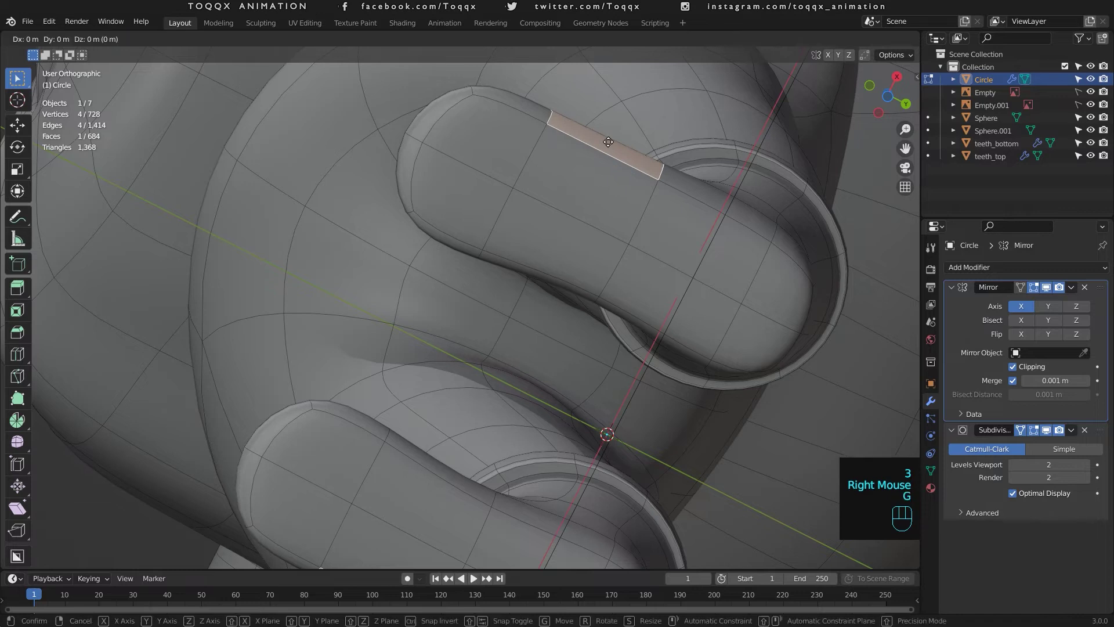
key(g)
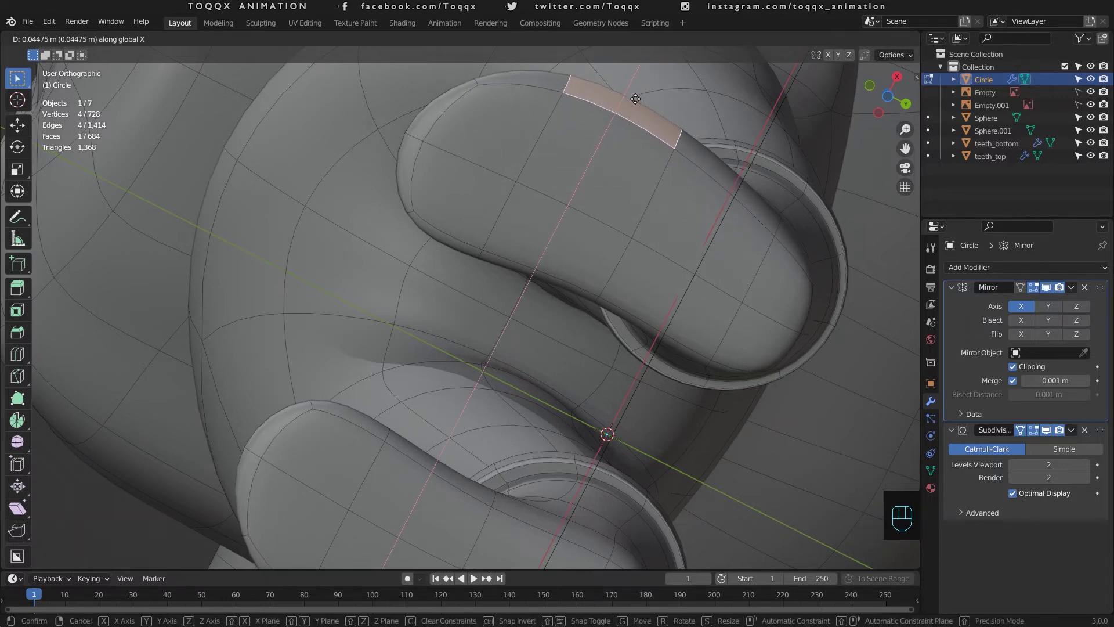
click(635, 99)
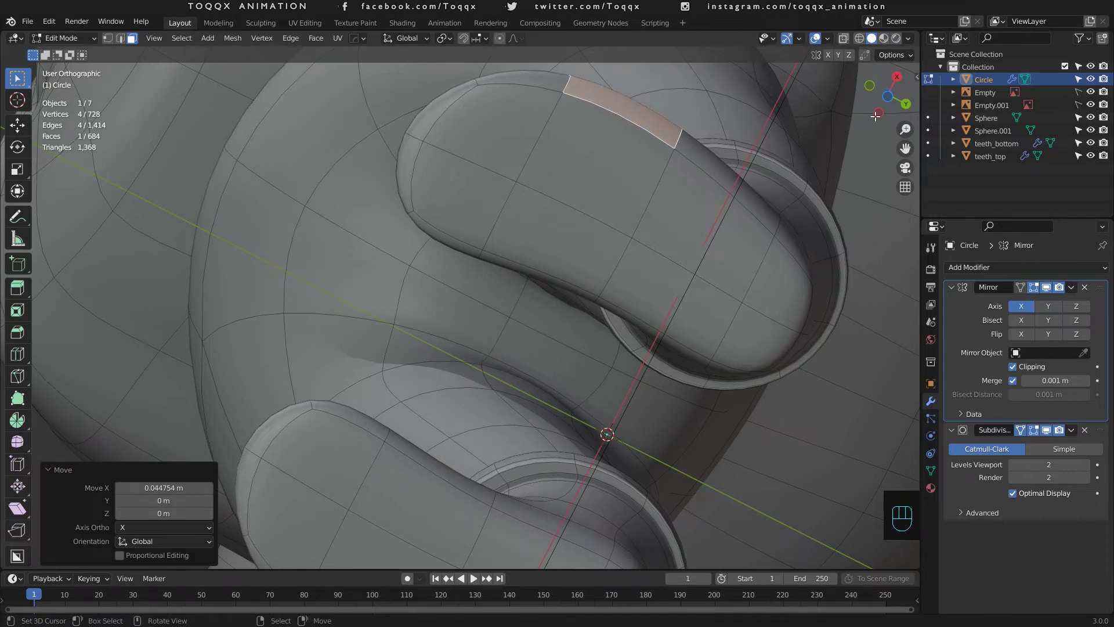
Step: Select the four toe faces in front view and move them about 0.027 m outward along X
drag(875, 116, 891, 88)
scroll(750, 140, down, 1)
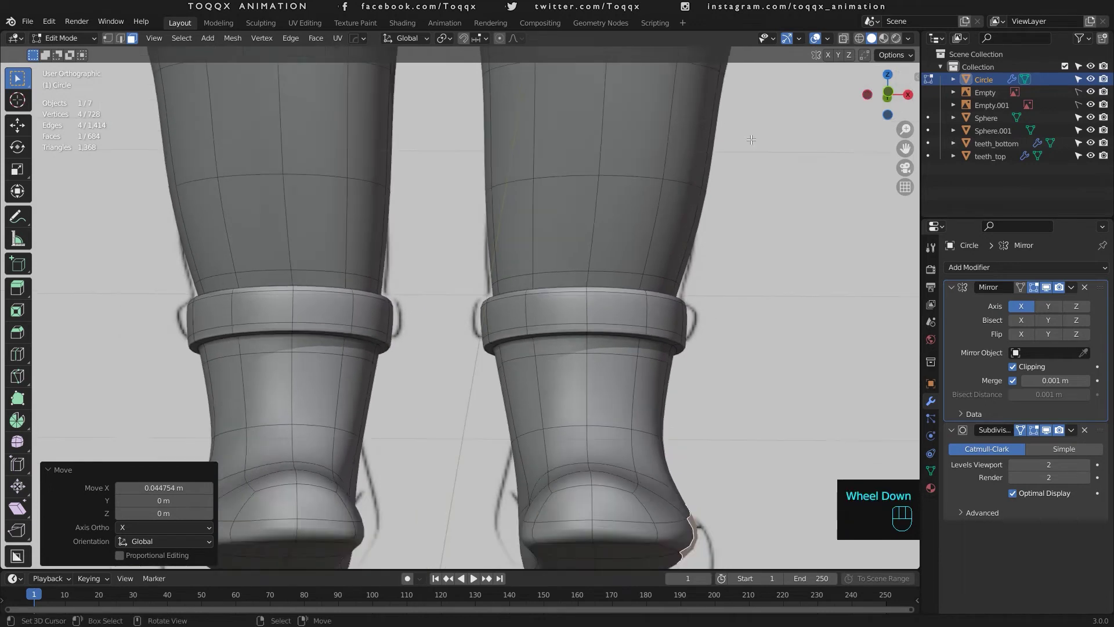
key(KP_1)
scroll(656, 396, down, 1)
scroll(656, 397, down, 1)
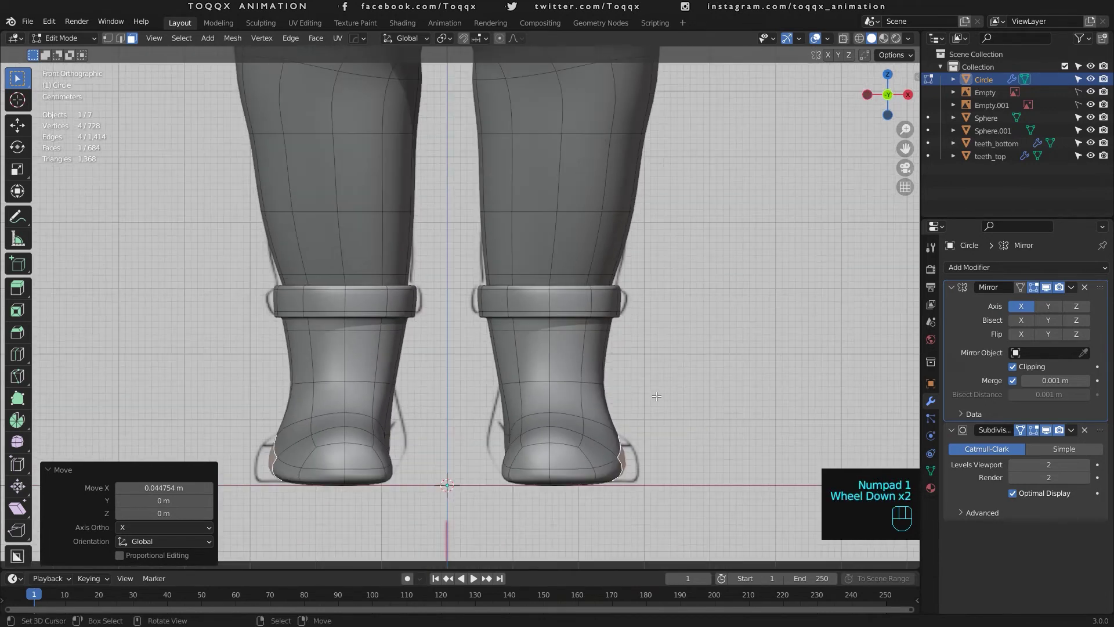
right_click(561, 461)
shift+right_click(565, 474)
shift+right_click(532, 475)
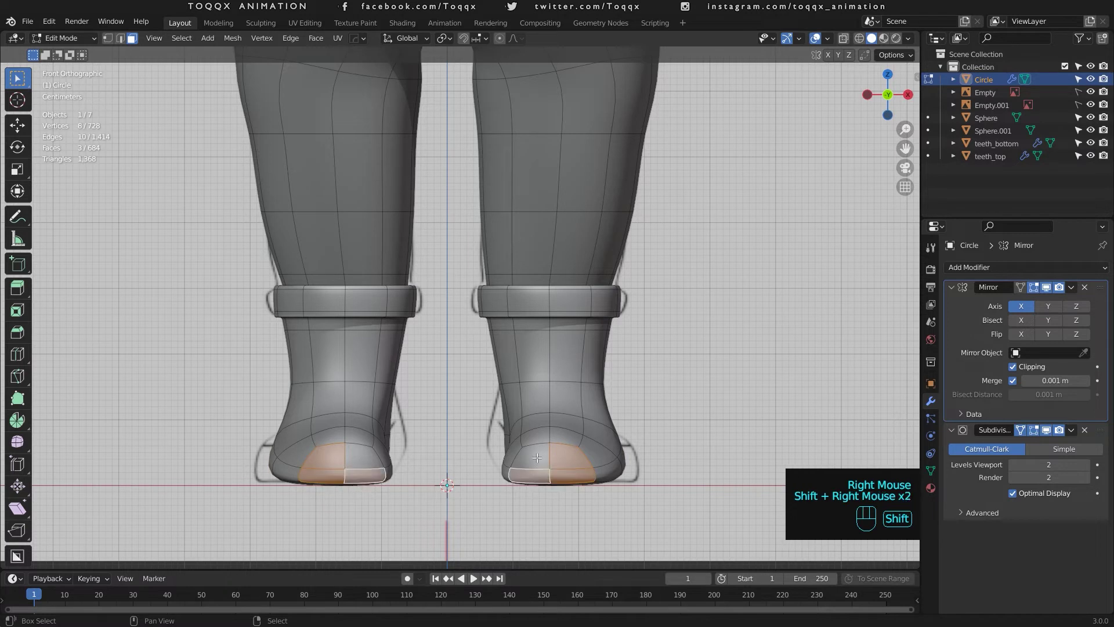
shift+right_click(531, 458)
key(g)
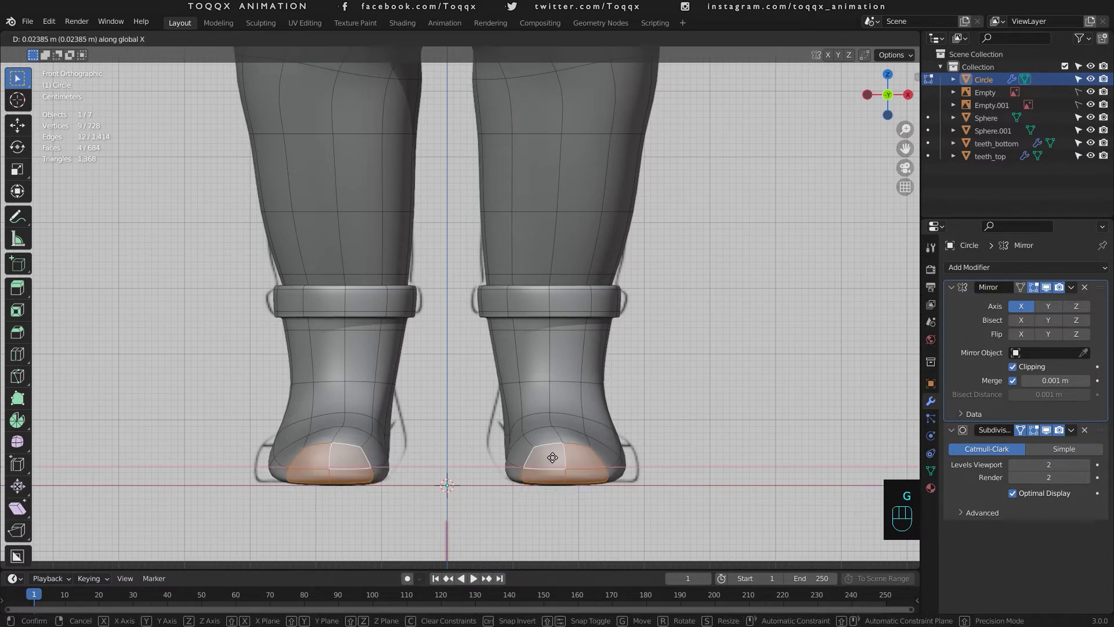
click(555, 458)
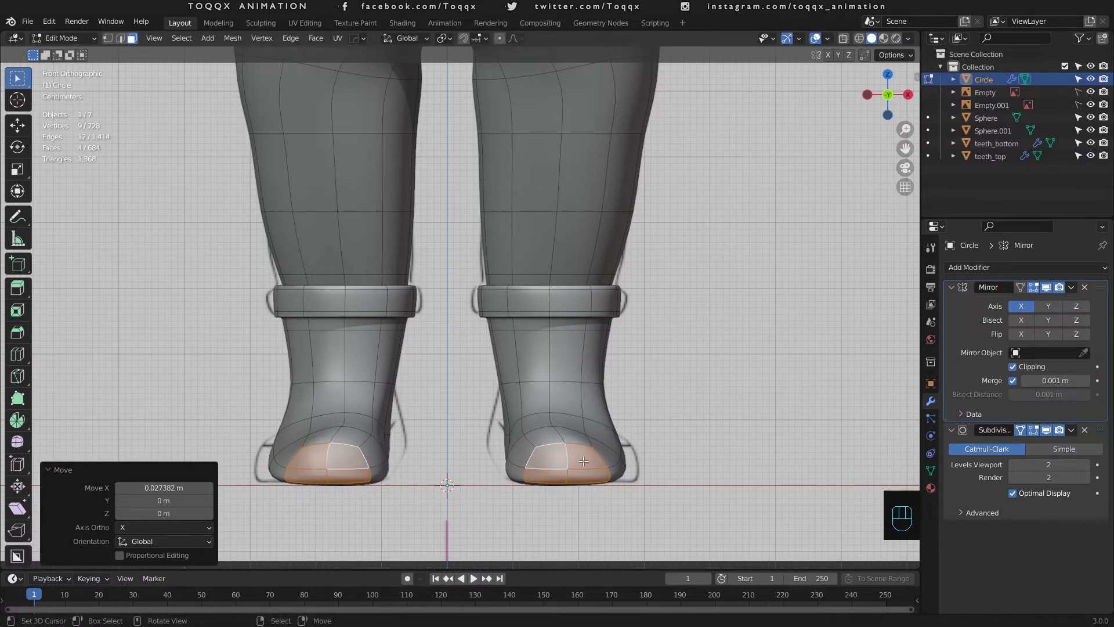
Step: Select the edge on the outer upper side of the foot and move it about 0.025 m outward along X
key(2)
right_click(604, 443)
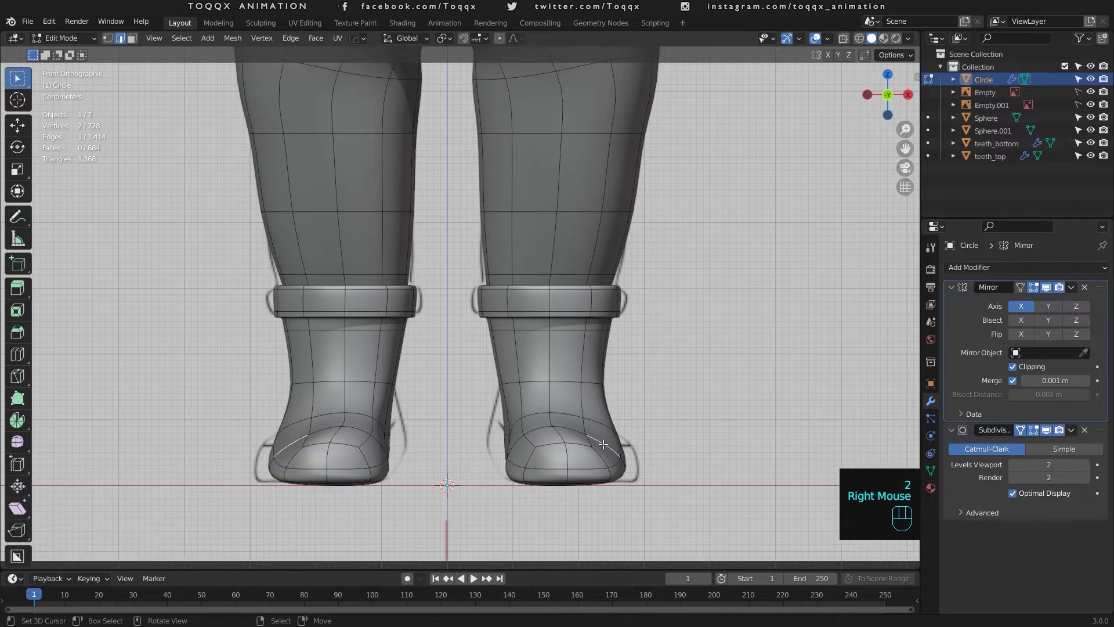
key(g)
key(x)
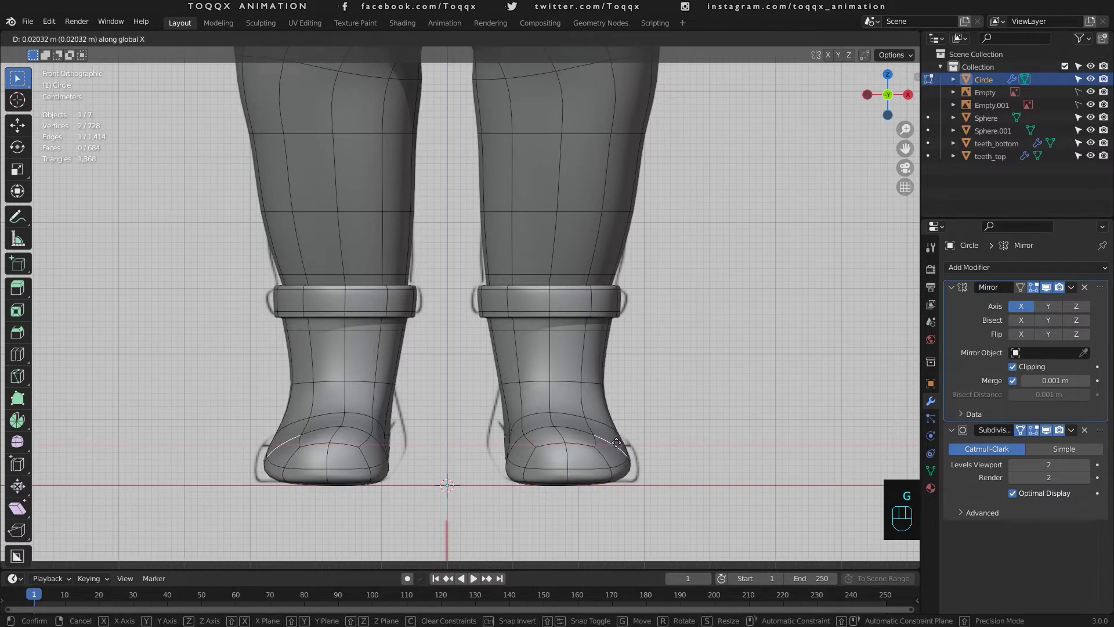
click(613, 443)
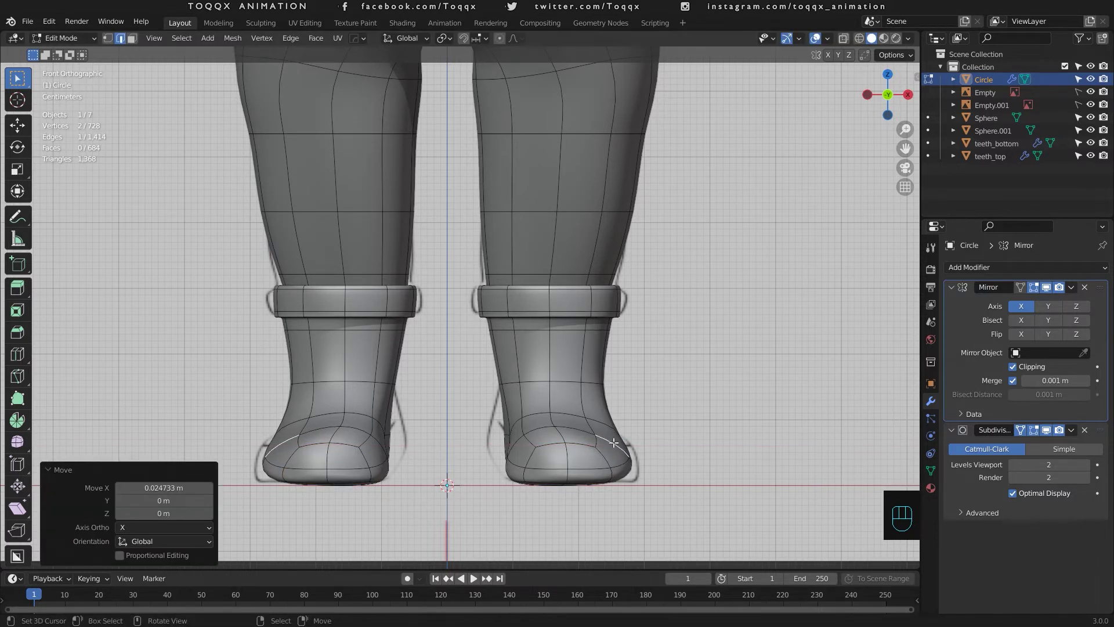
Step: Select the central lengthwise edge on top of the foot and slide it outward by a factor of about 0.43
right_click(553, 420)
shift+right_click(560, 435)
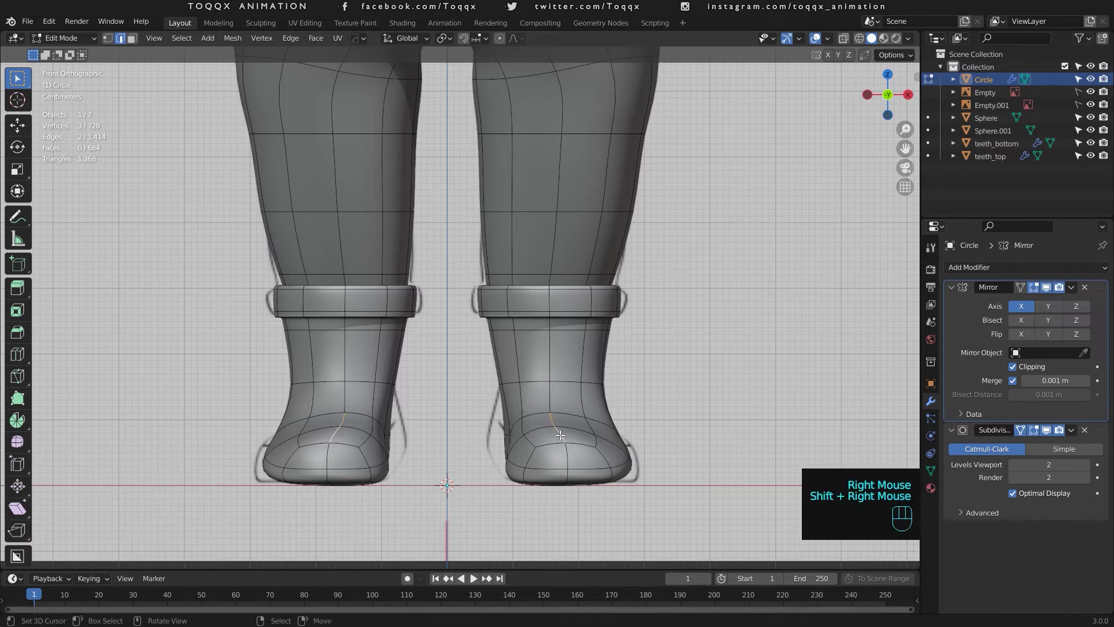
right_click(562, 426)
key(g)
key(g)
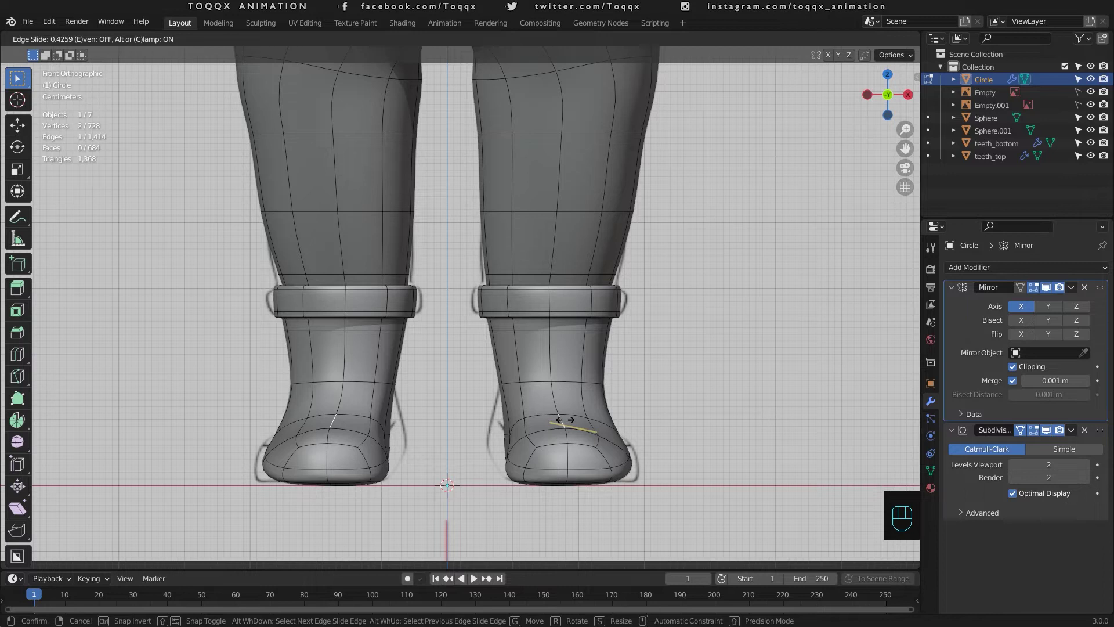
click(565, 419)
key(Tab)
scroll(562, 392, down, 2)
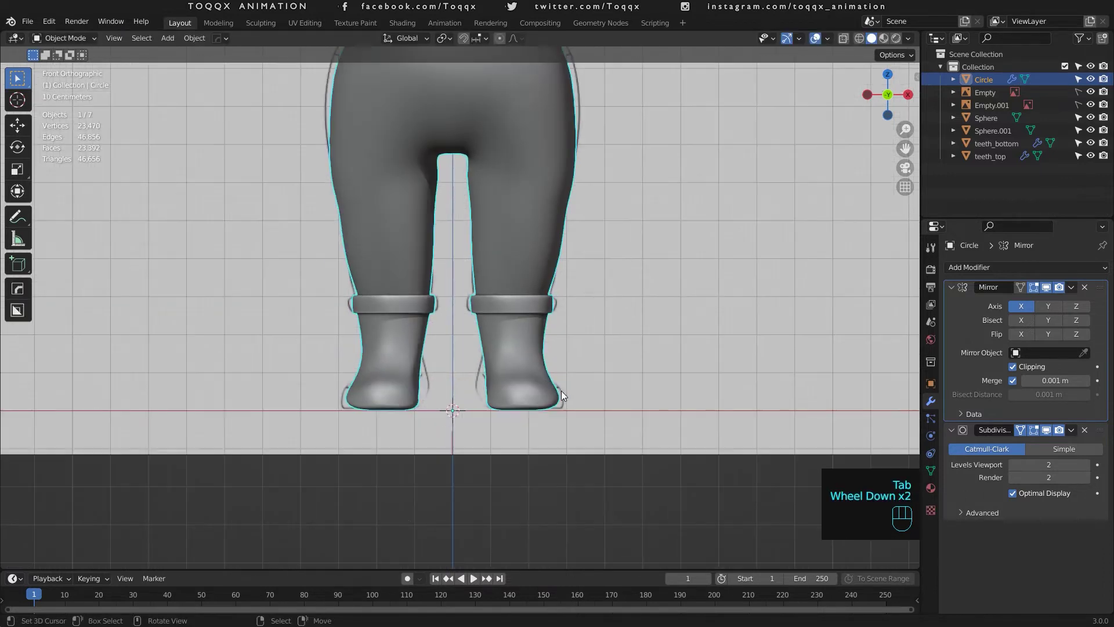
scroll(561, 391, up, 1)
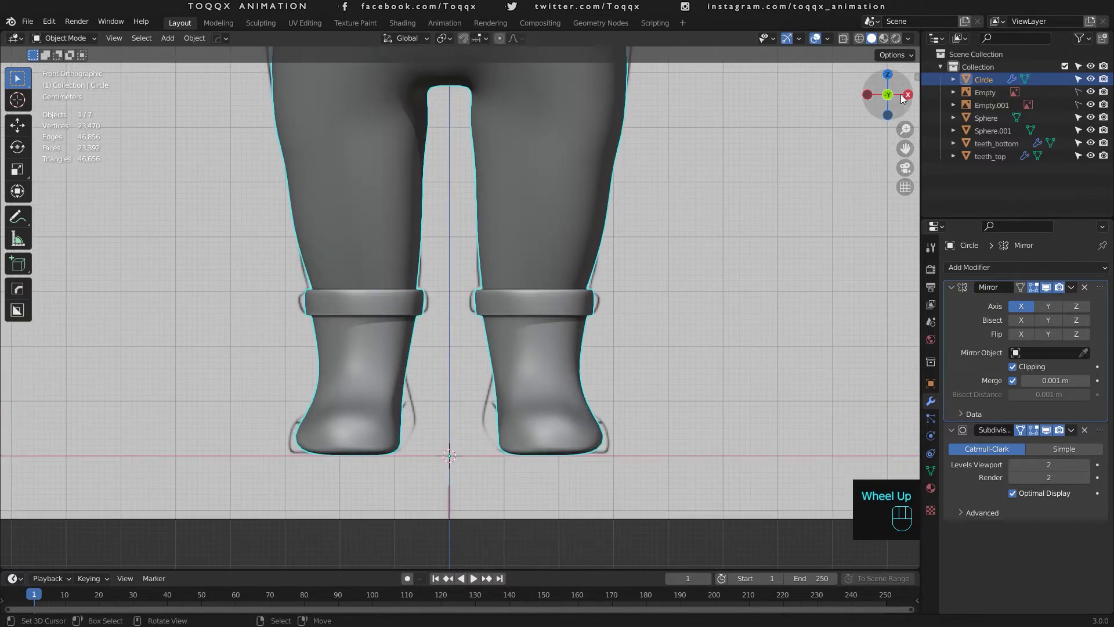
Step: Add a single edge loop around the foot just above the sole with a slide factor of about 0.108
drag(904, 99, 812, 103)
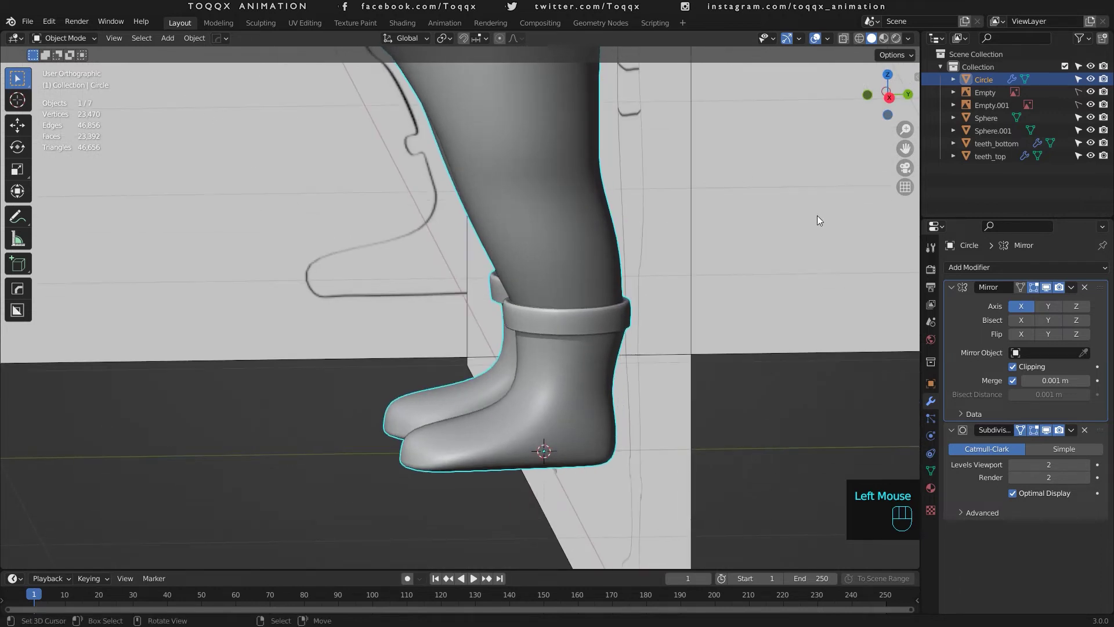
key(Tab)
key(ctrl+r)
click(518, 452)
click(517, 448)
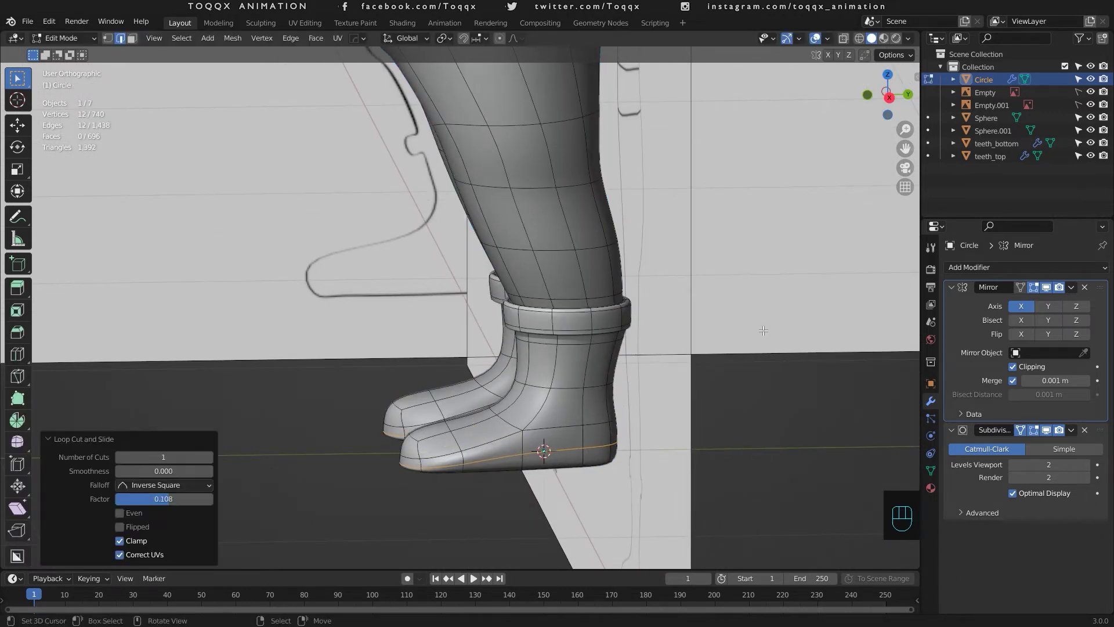
Step: Select the new loop's edges from mid-foot around the heel and lower them along Z toward the sole
drag(887, 96, 781, 171)
right_click(459, 348)
shift+right_click(497, 343)
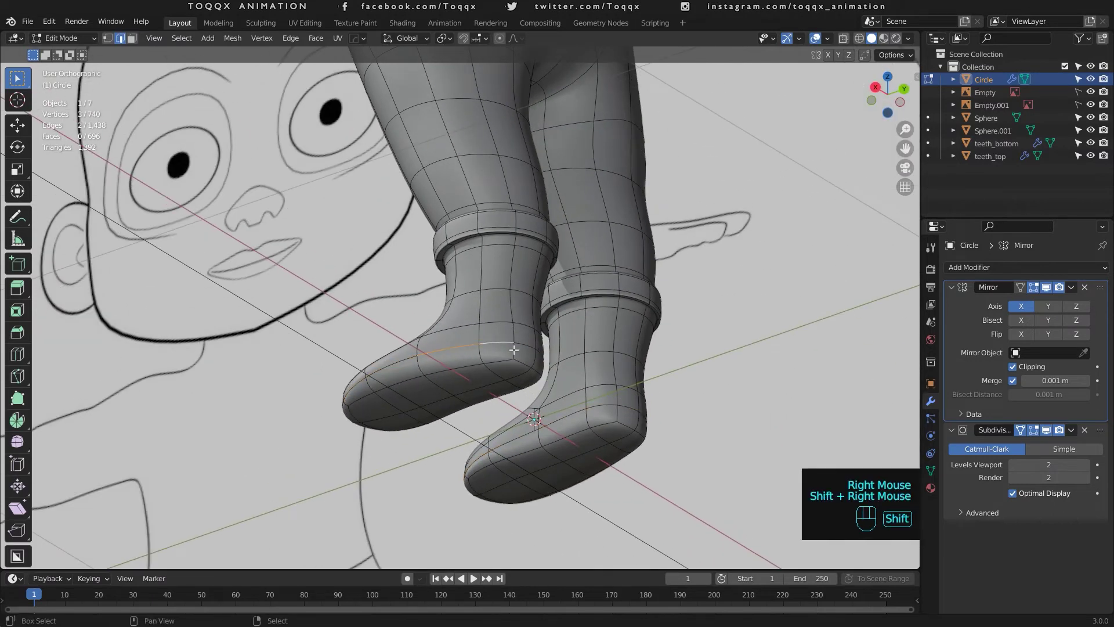
shift+right_click(527, 347)
shift+right_click(543, 355)
key(g)
key(z)
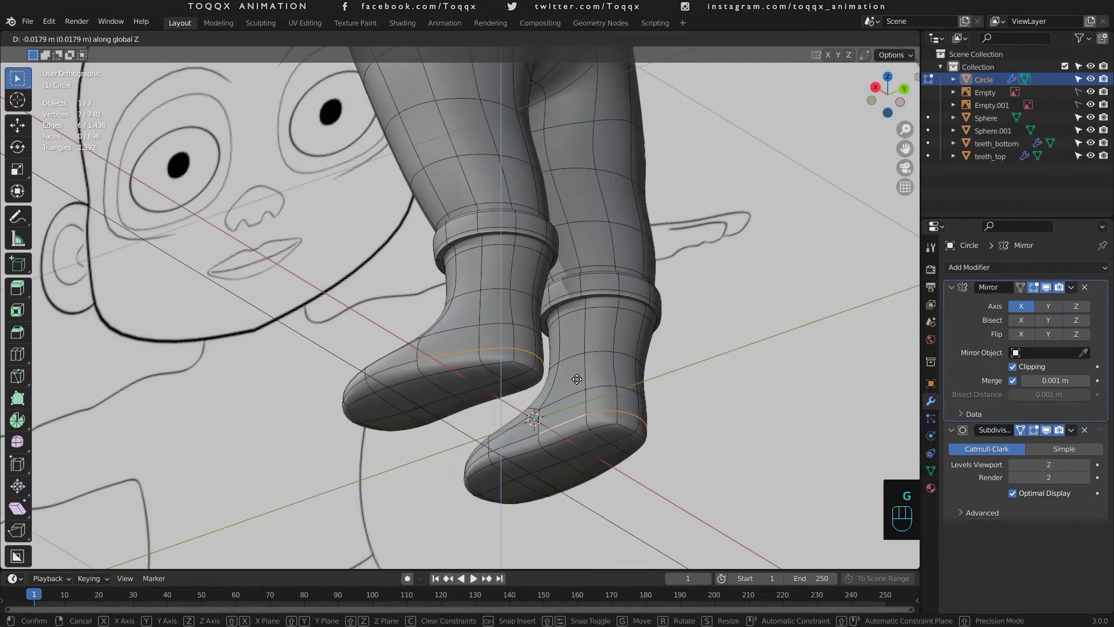
click(443, 402)
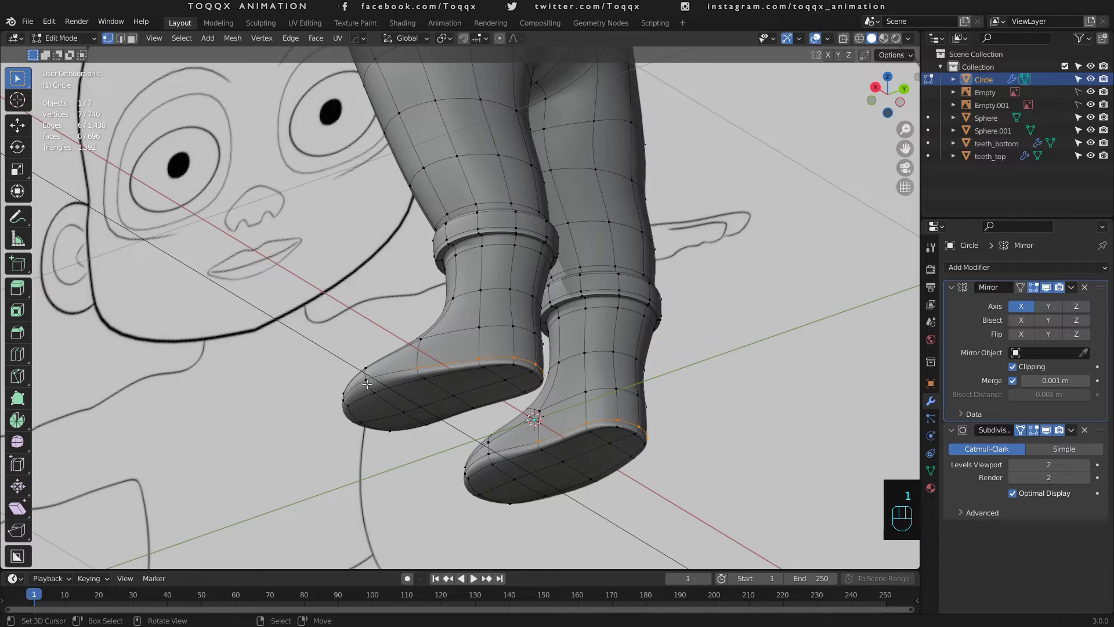
Step: Select the two forefoot vertices of the loop above the sole, lower them about 0.027 m along Z, and check the side profile
right_click(365, 379)
shift+right_click(489, 453)
key(g)
key(z)
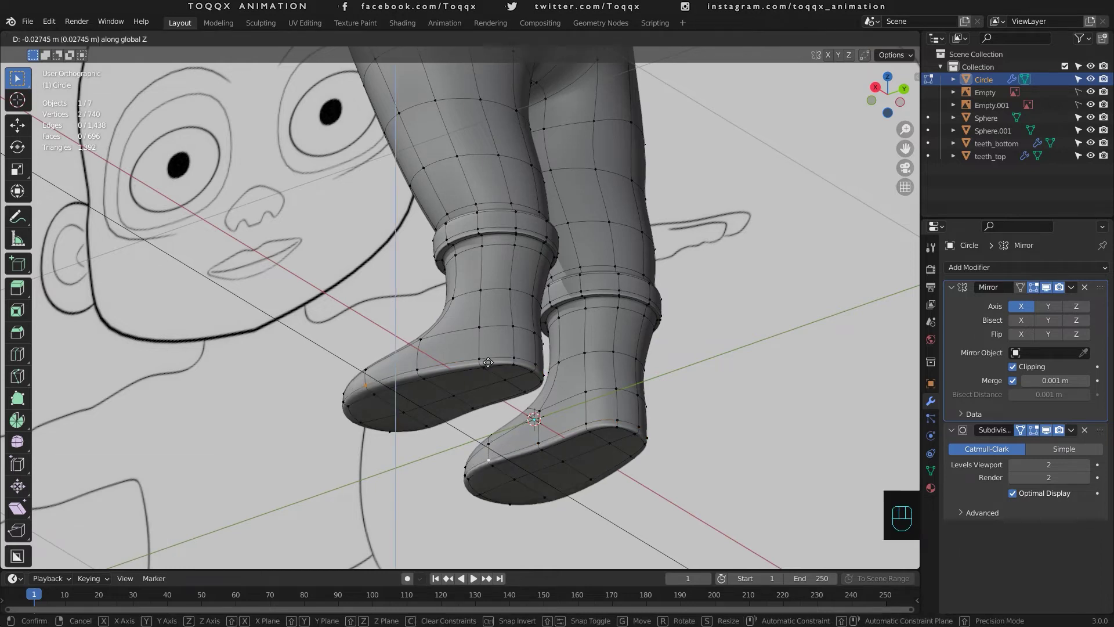
click(490, 363)
key(KP_1)
key(KP_3)
key(Tab)
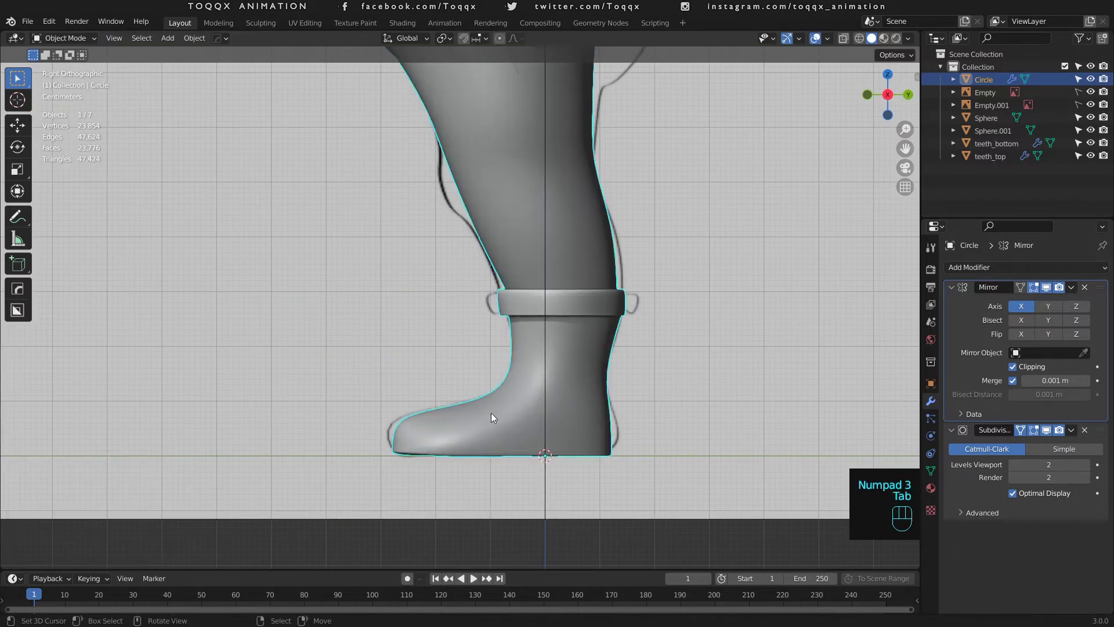
Step: Add a single edge loop around each upper thigh and lower buttock with a slide factor of about -0.07
scroll(492, 413, down, 7)
scroll(492, 413, up, 3)
drag(906, 95, 794, 101)
key(Tab)
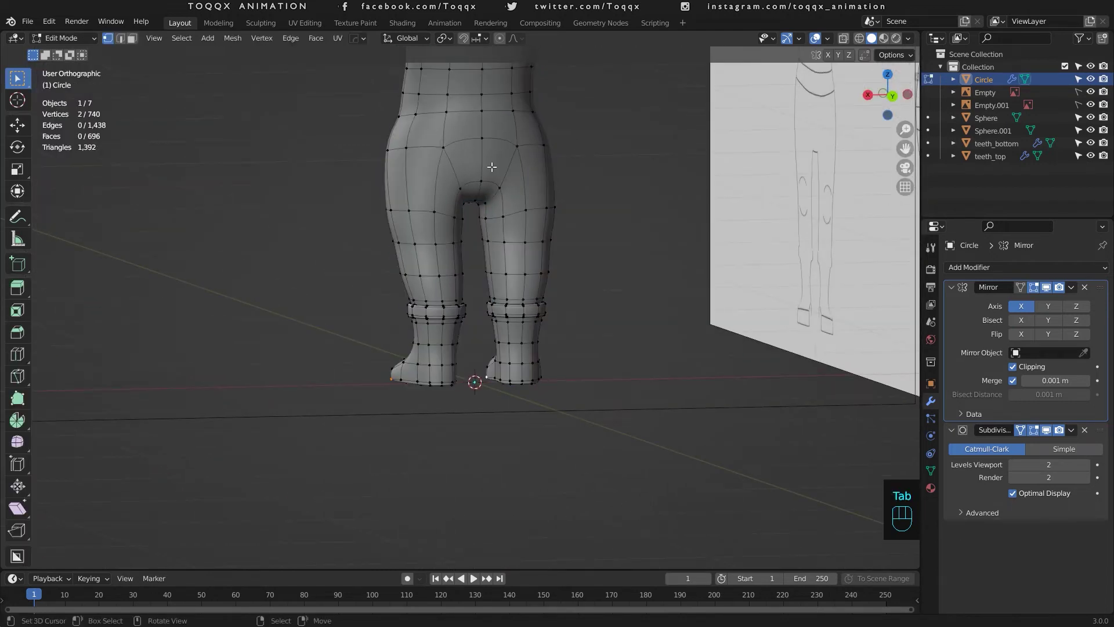
scroll(492, 166, up, 1)
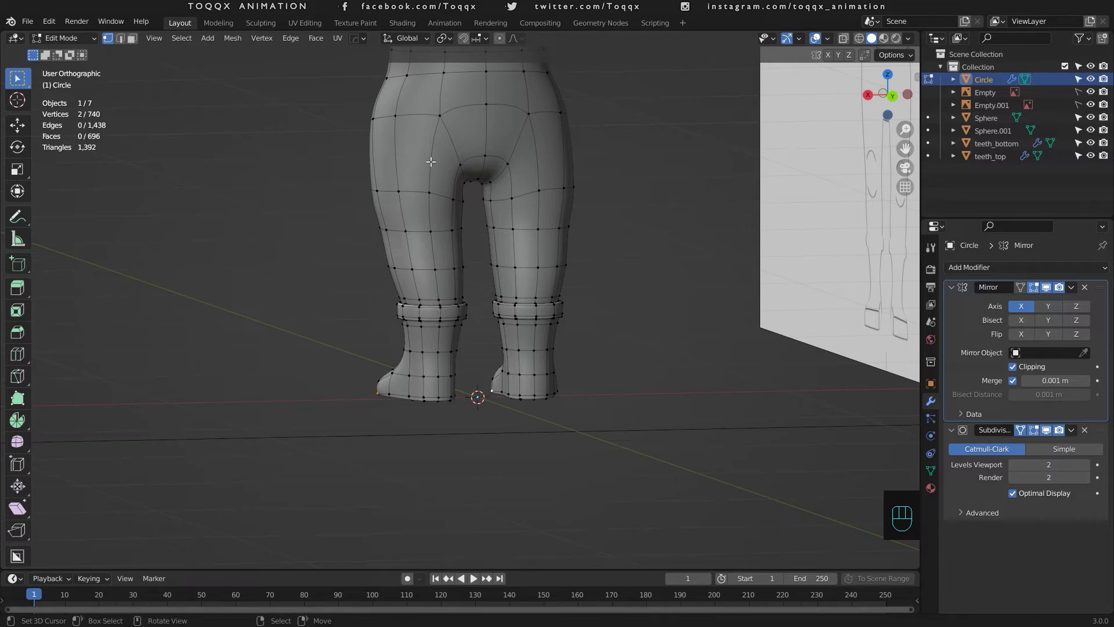
key(ctrl+r)
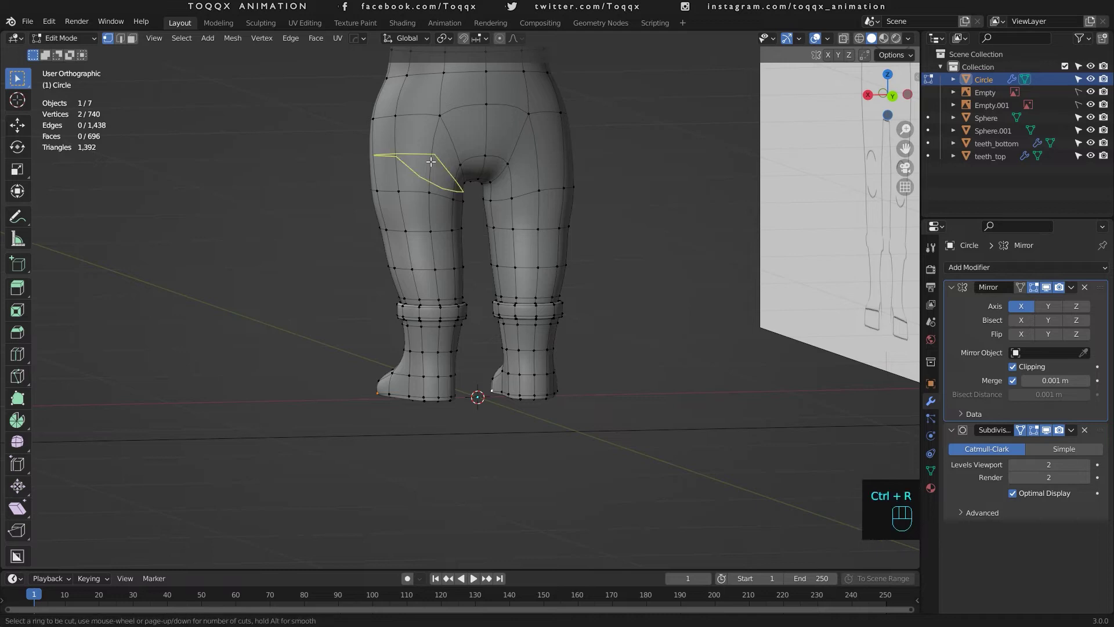
click(430, 162)
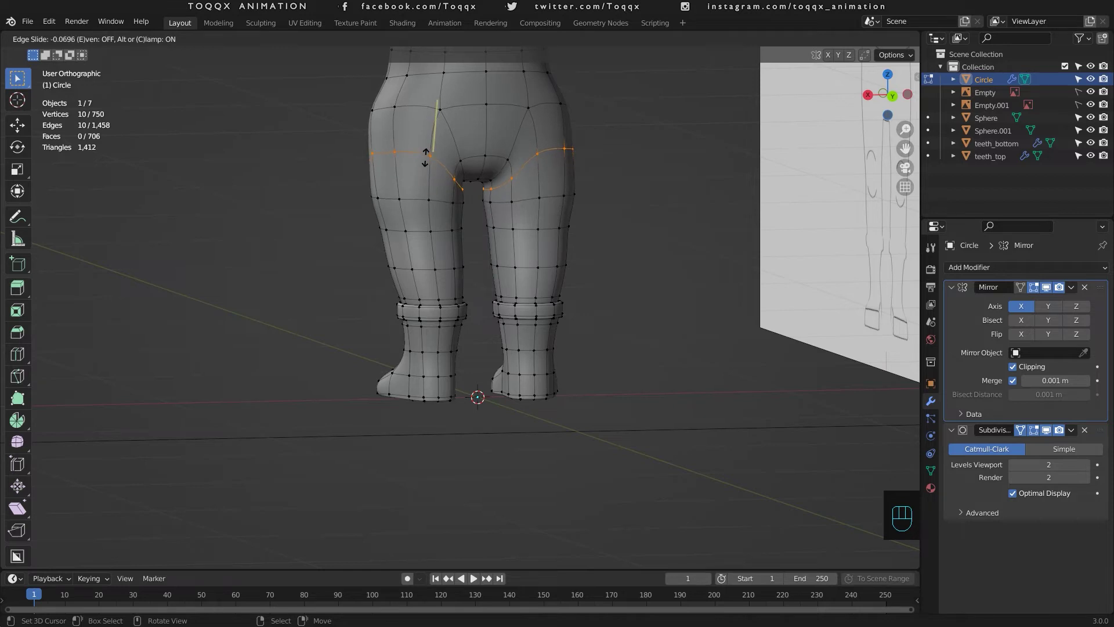
click(425, 156)
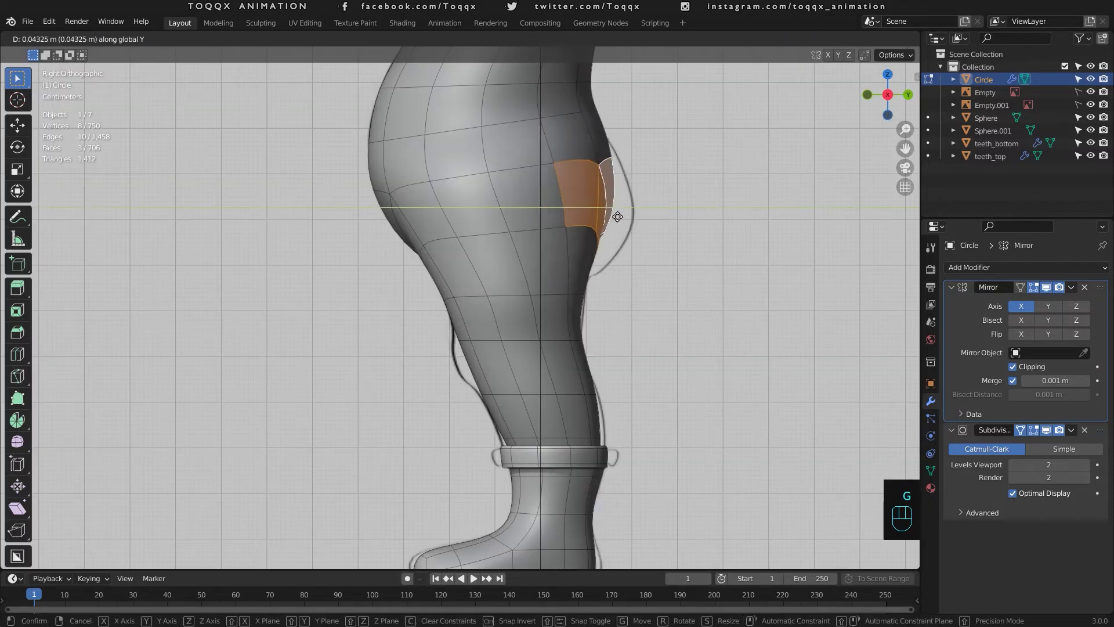
Step: Push the buttock faces back about 0.043 m along Y and move the new loop's rear edge about 0.13 m down and outward
middle_drag(614, 215, 541, 222)
click(541, 222)
key(2)
right_click(541, 222)
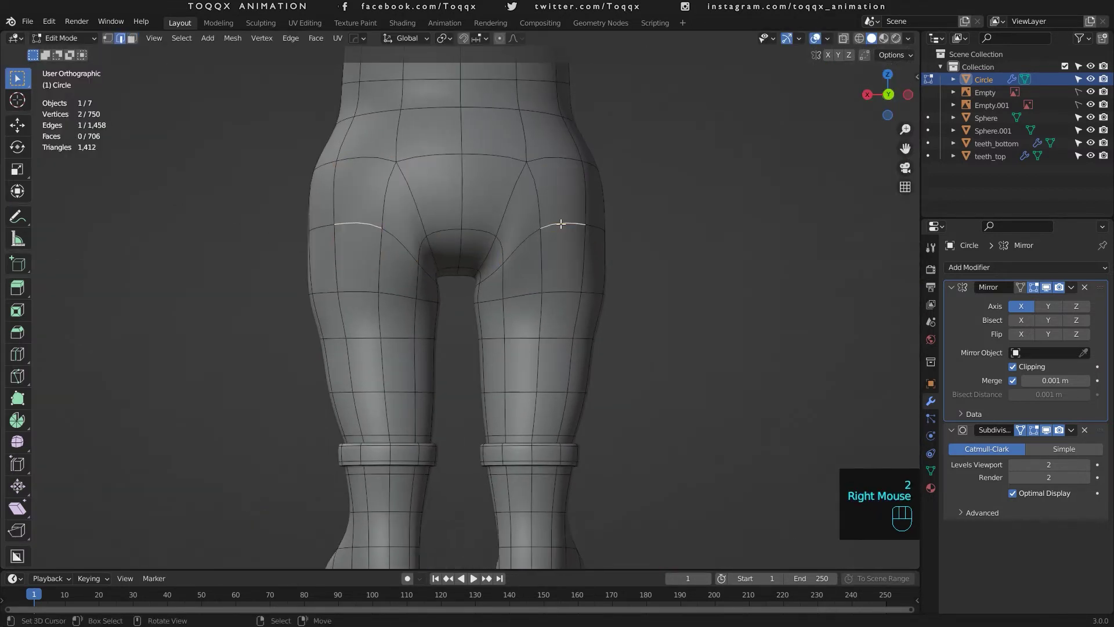
key(g)
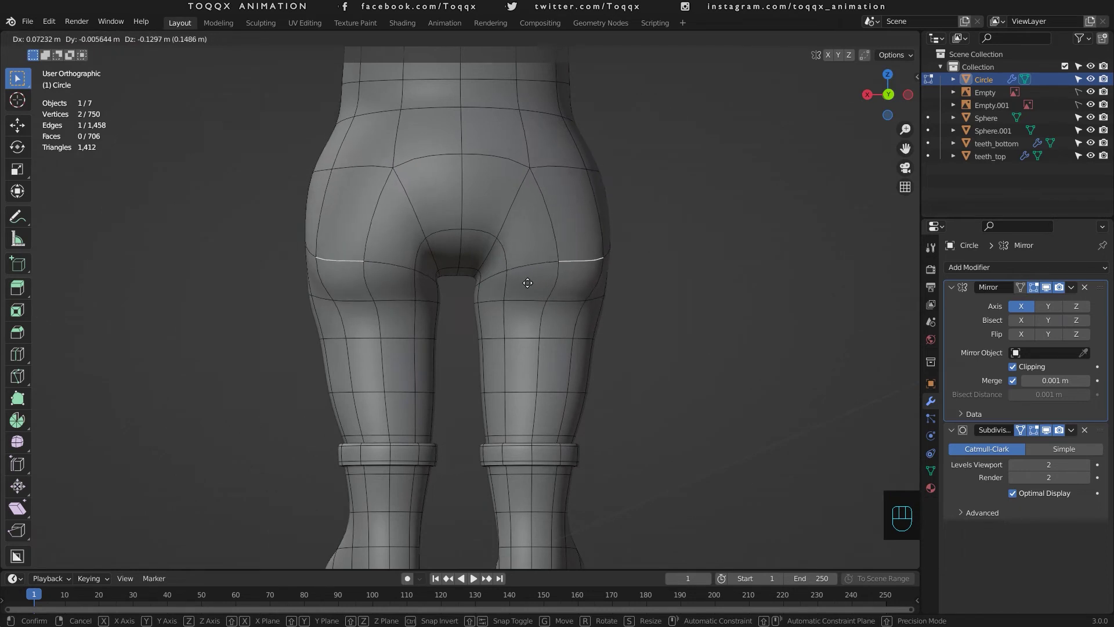
click(528, 283)
Step: Select the upper outer buttock vertex at the hip and move it outward about 0.033 m
right_click(347, 168)
key(2)
key(1)
right_click(332, 171)
key(g)
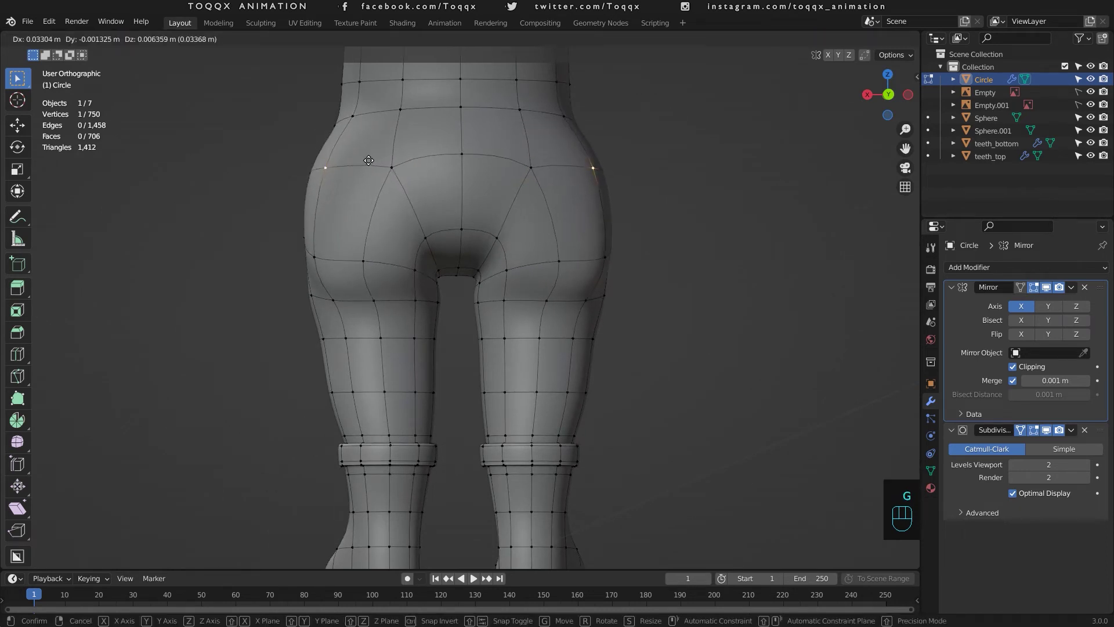
click(367, 163)
Step: Select the two centre-line vertices between the buttocks and move them -0.07123 m along Y to deepen the crease
right_click(393, 168)
right_click(462, 156)
shift+right_click(462, 227)
key(KP_3)
key(g)
click(759, 169)
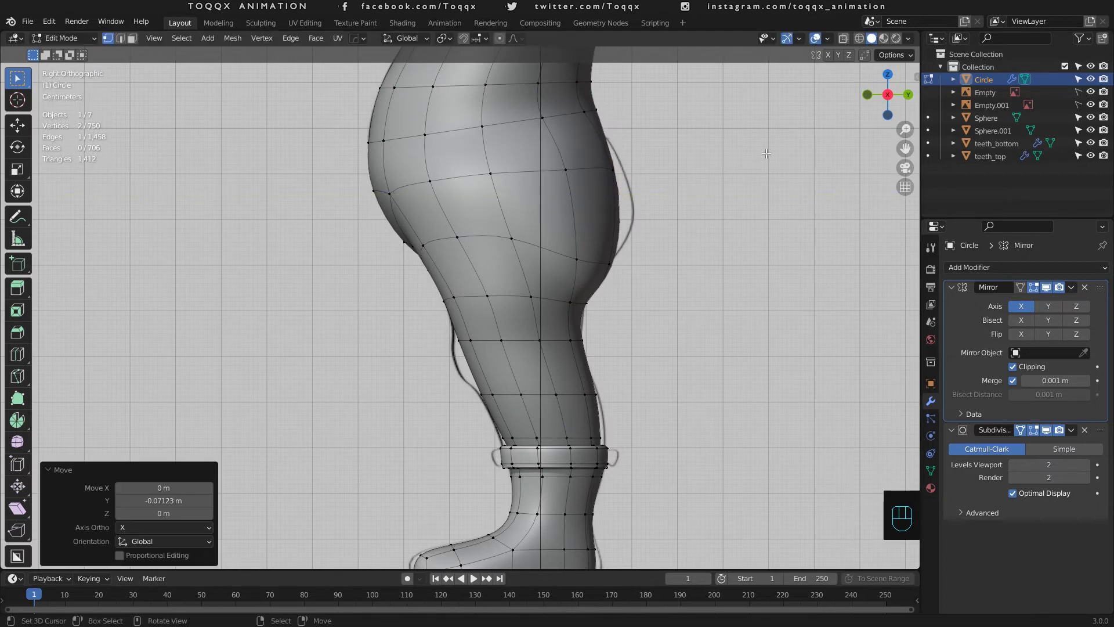
Step: Pull the upper inner buttock vertex back about 0.028 m along Y and check the smoothed shape from behind
middle_drag(511, 230, 285, 240)
right_click(333, 191)
key(g)
key(y)
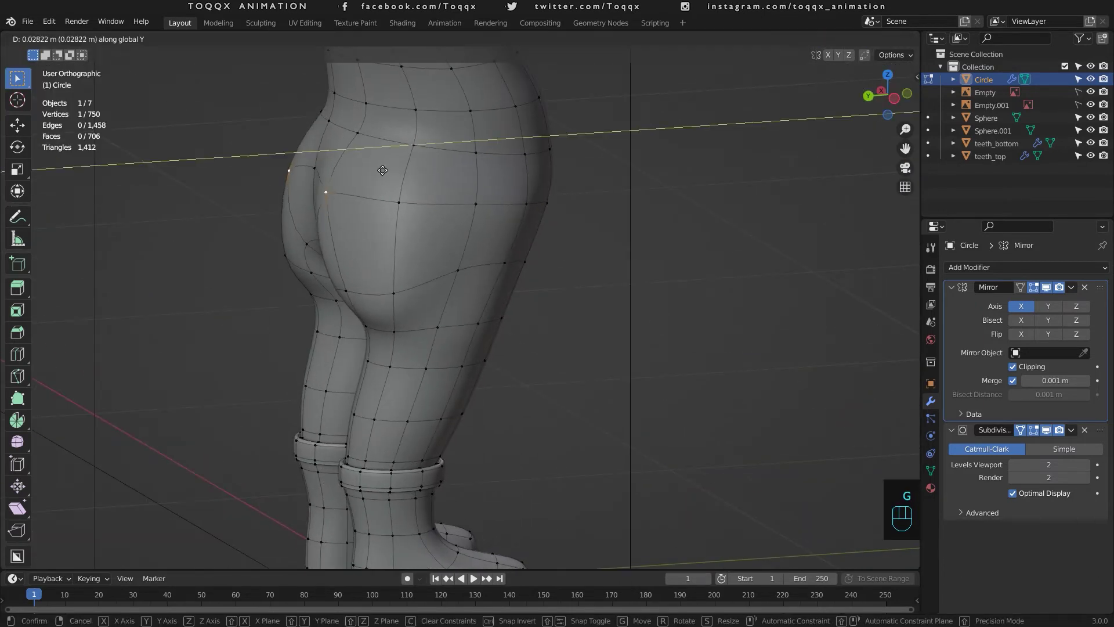
click(381, 169)
key(Tab)
scroll(381, 169, down, 5)
drag(889, 96, 1009, 70)
scroll(516, 326, up, 5)
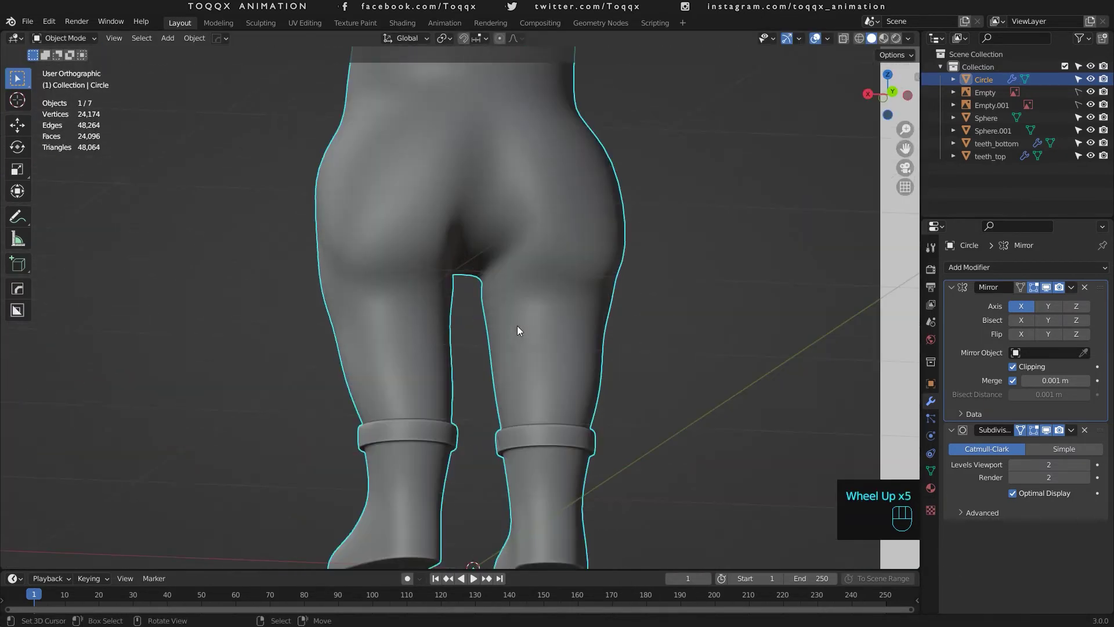
Step: Select the two vertices on the underside of the buttock and slide them along their edges toward the crease
key(Tab)
right_click(404, 239)
shift+right_click(403, 276)
key(g)
key(g)
click(432, 264)
Step: Select the two inner buttock vertices beside the crease, move them along X toward the centre, and check the smoothed result
right_click(458, 221)
shift+right_click(452, 246)
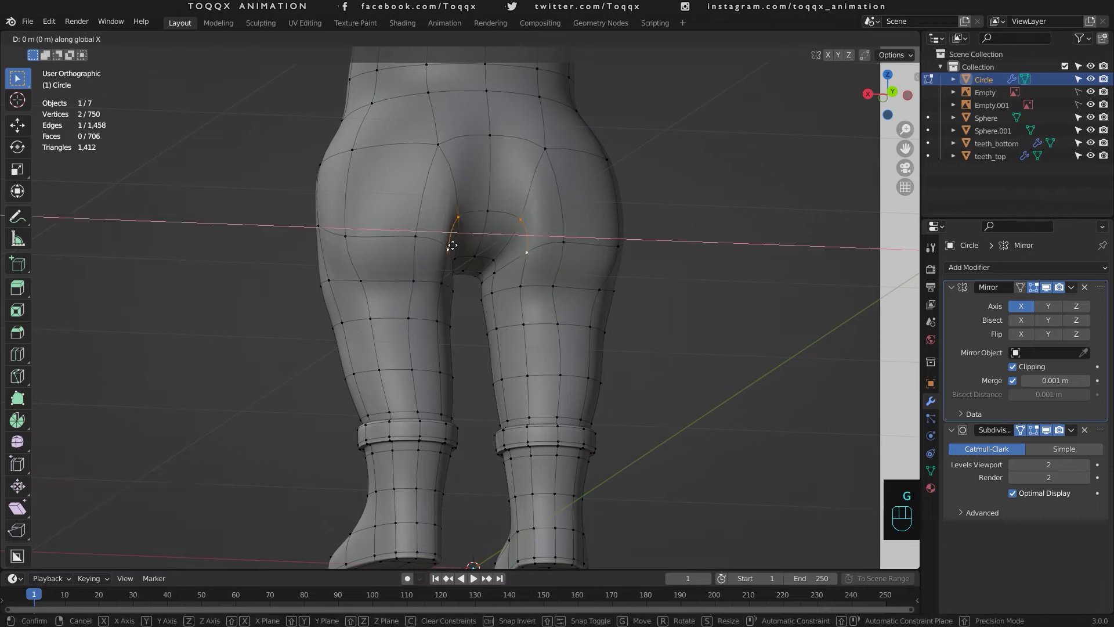
middle_drag(452, 245, 482, 243)
key(Tab)
scroll(482, 243, down, 6)
scroll(482, 244, up, 6)
Step: Move the upper inner buttock vertex slightly inward toward the centre line
key(Tab)
right_click(545, 146)
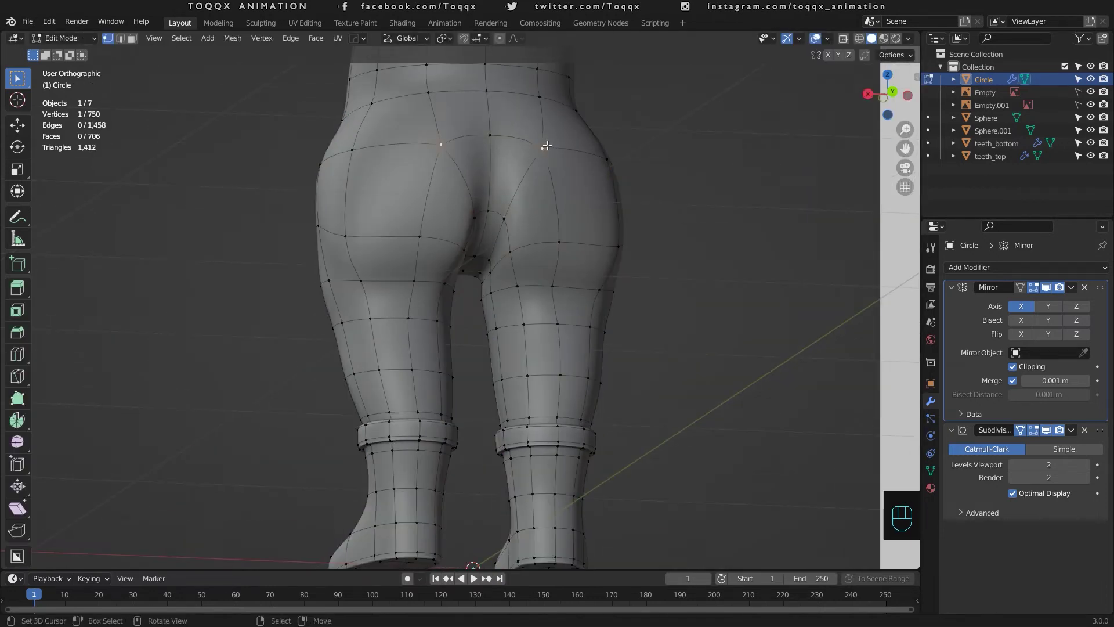
key(g)
click(528, 142)
Step: Move the two outer buttock vertices back about 0.025 m in side view and pick the vertex on the lower buttock
right_click(358, 153)
shift+right_click(354, 222)
key(KP_3)
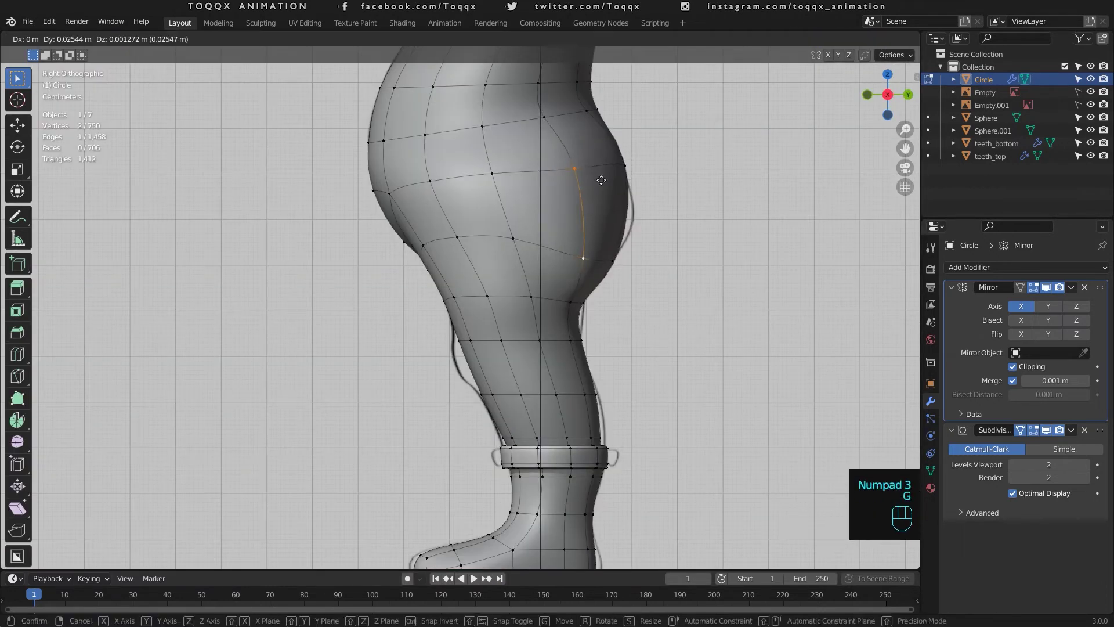
right_click(578, 257)
right_click(599, 250)
drag(891, 96, 769, 96)
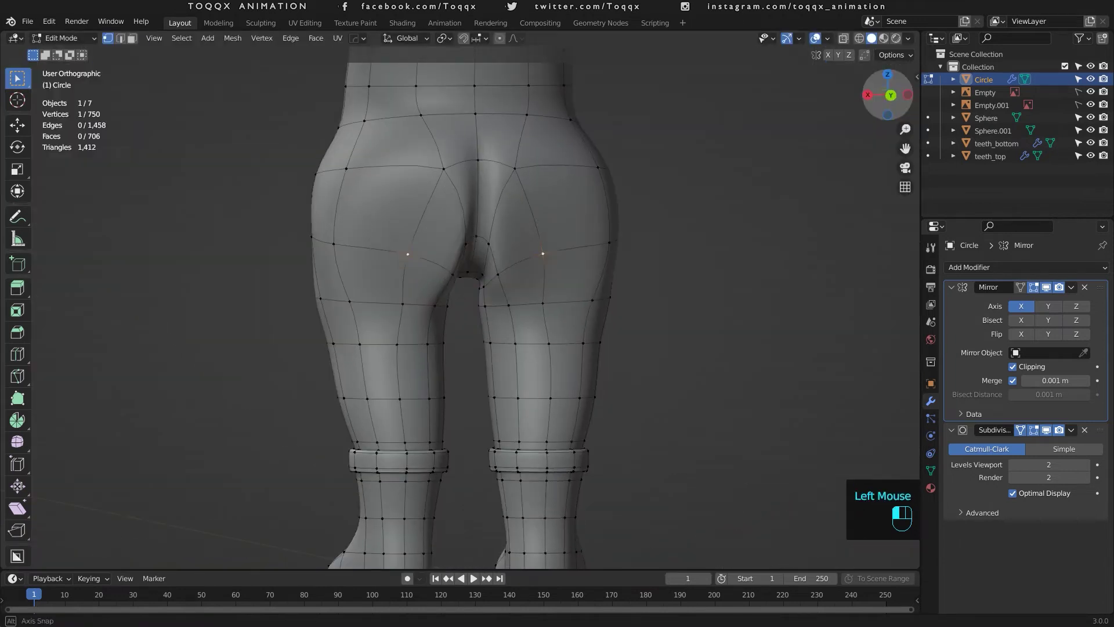
scroll(428, 207, down, 2)
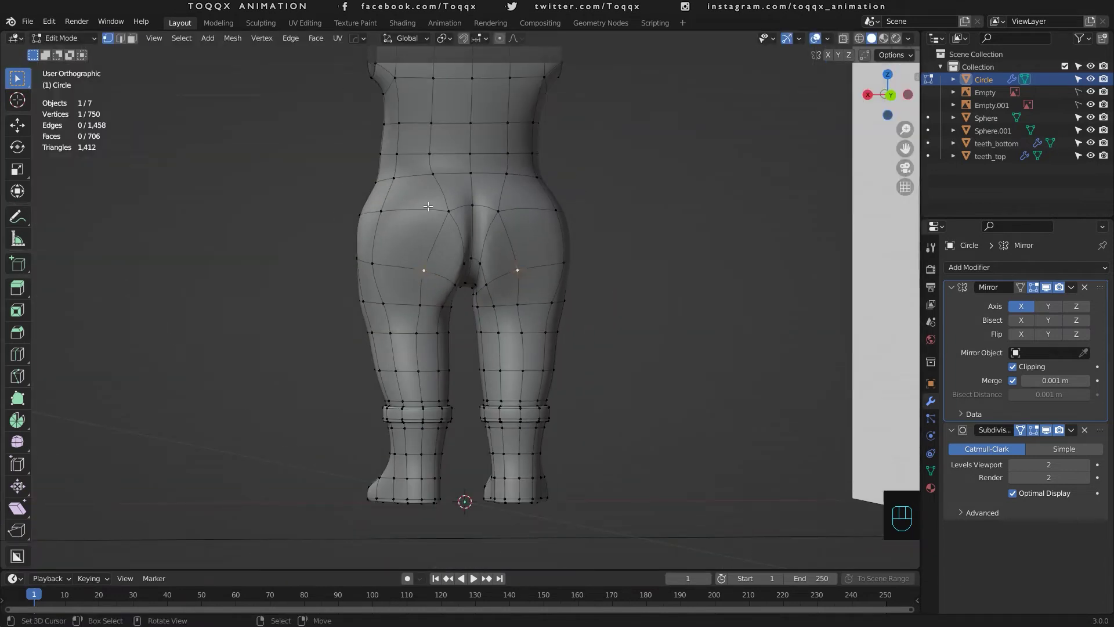
Step: Examine the hips and legs against the front reference drawing, with and without the mesh wires
key(KP_1)
scroll(427, 207, up, 2)
key(Tab)
scroll(428, 207, up, 4)
scroll(428, 206, down, 4)
key(Tab)
scroll(561, 307, up, 1)
key(Tab)
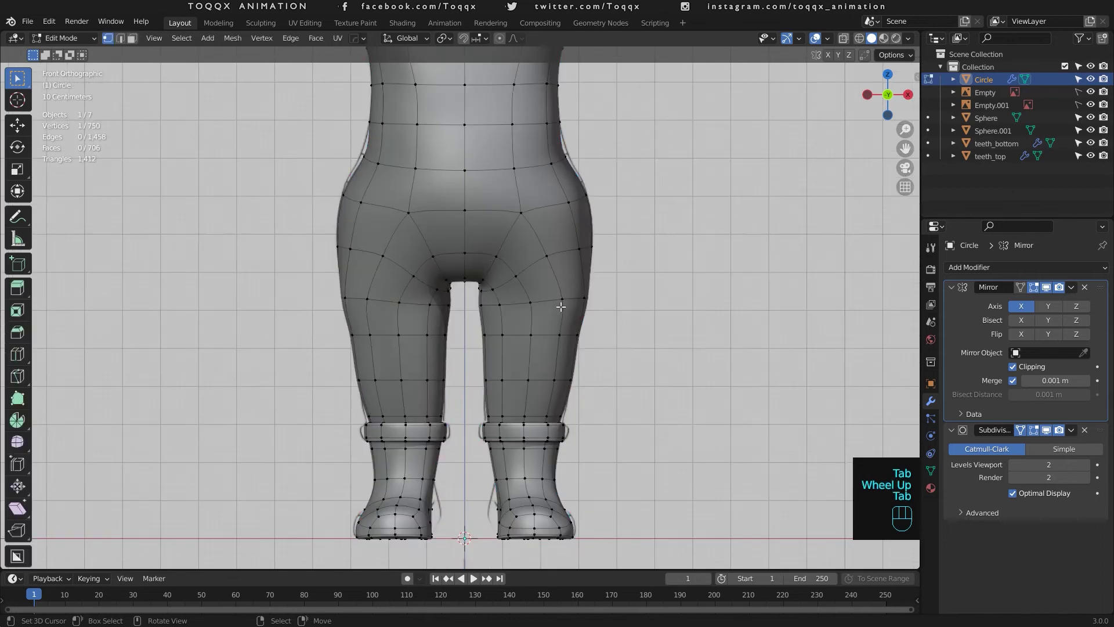
right_click(528, 334)
shift+right_click(556, 335)
key(g)
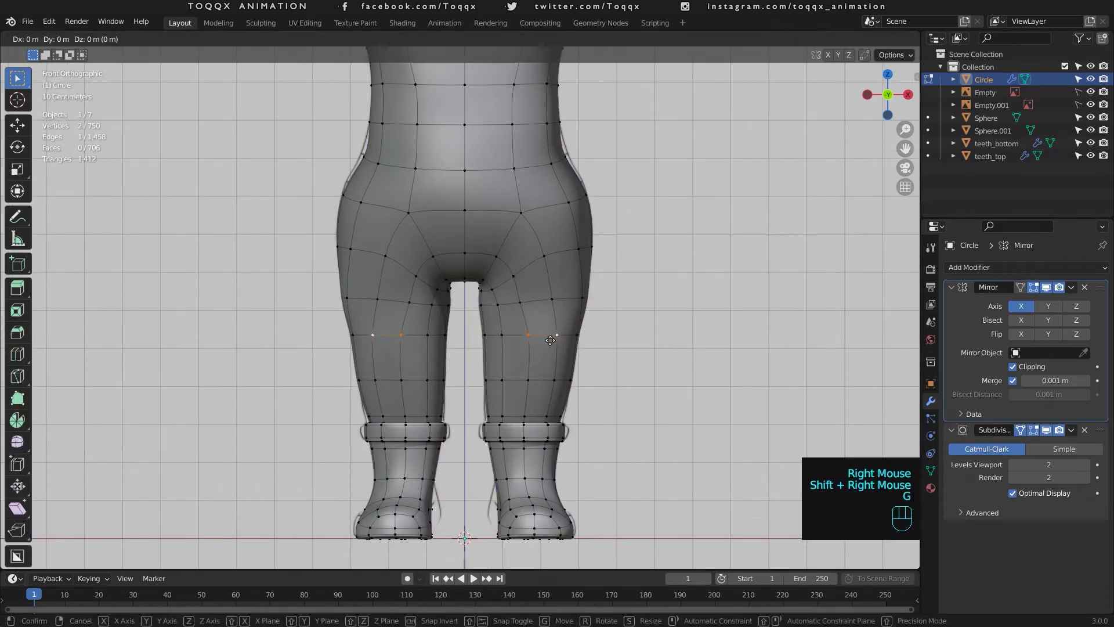
right_click(550, 341)
key(Tab)
scroll(543, 385, down, 1)
scroll(525, 338, up, 3)
key(Tab)
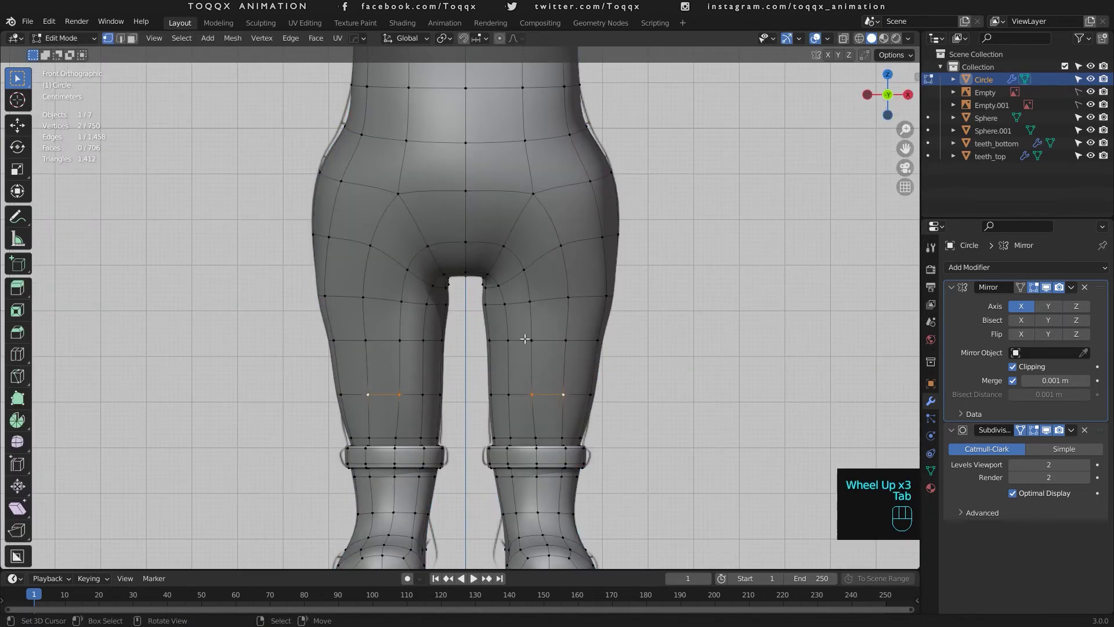
Step: Select the lower inner buttock vertex and pull it back along Y to fill out the cheek
key(Tab)
scroll(465, 262, down, 4)
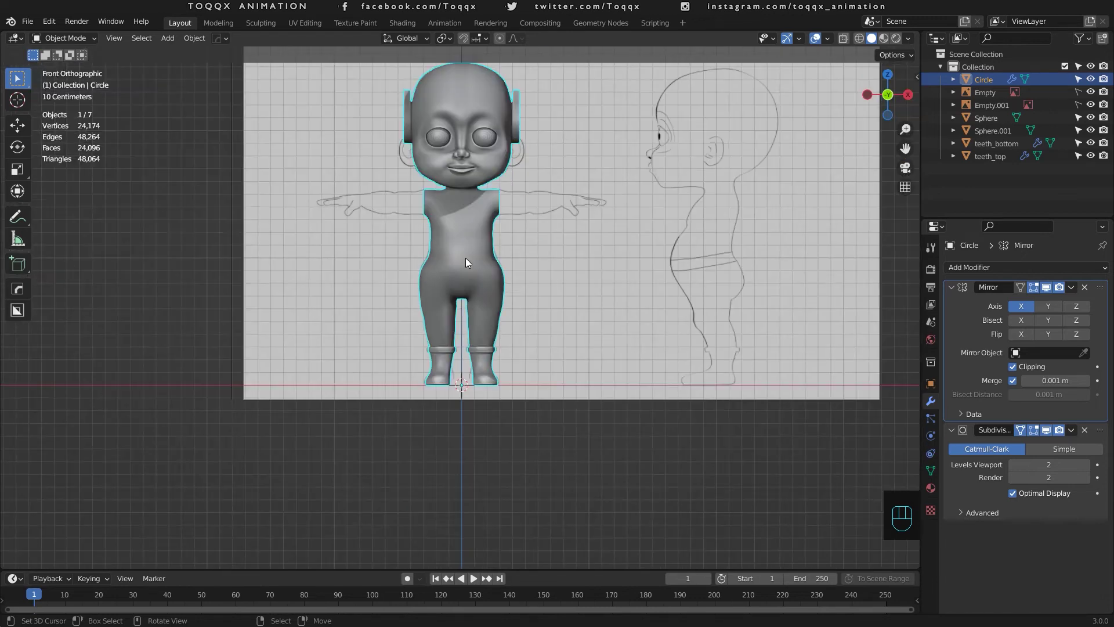
drag(887, 95, 1039, 116)
scroll(524, 326, up, 6)
key(Tab)
right_click(509, 294)
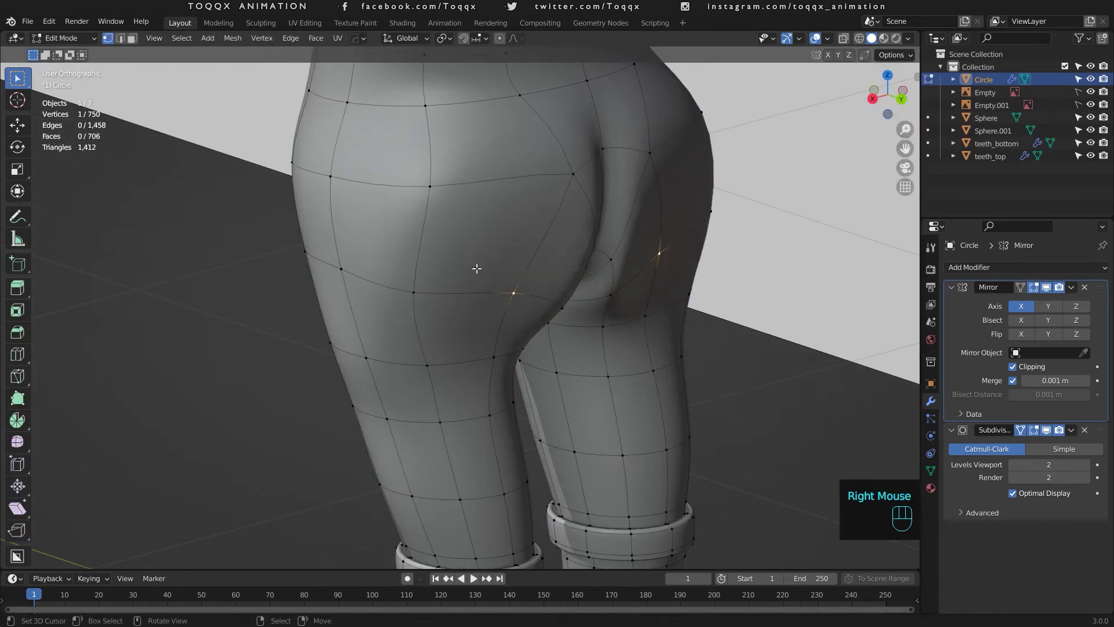
key(g)
key(y)
click(497, 287)
Step: Select the two vertices on the outer part of the buttock and move them back about 0.058 m along Y
right_click(415, 290)
shift+right_click(429, 194)
key(g)
key(y)
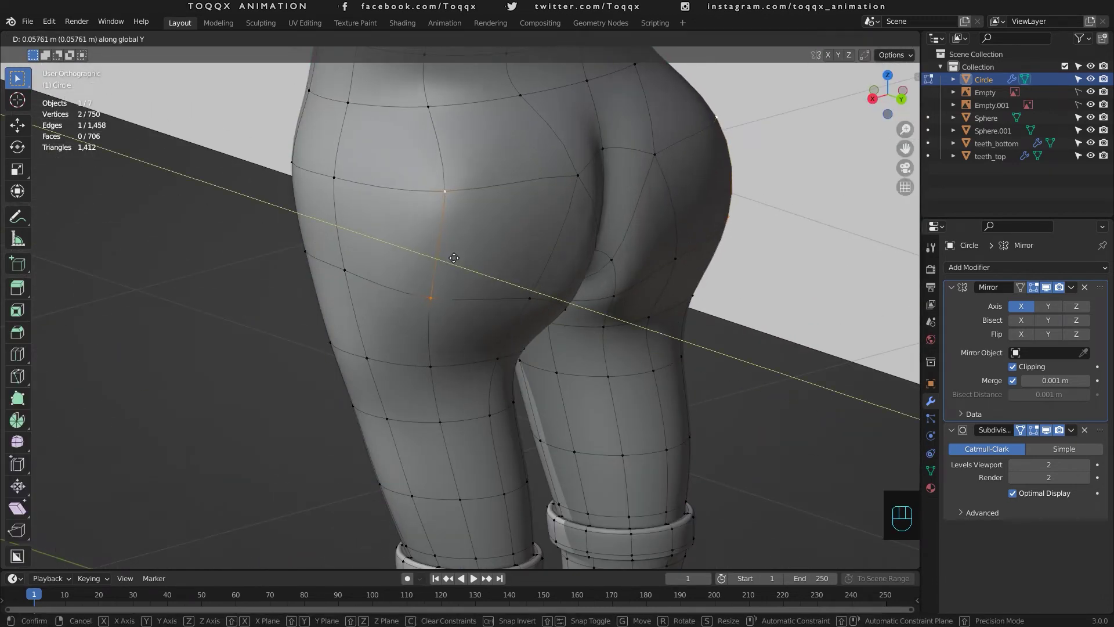
click(453, 257)
Step: Adjust the upper outer hip vertex along Y to smooth the side of the buttock
drag(888, 94, 781, 121)
right_click(333, 184)
key(g)
key(y)
click(336, 181)
Step: Slide two lower buttock vertices, one after the other, along their edges to even out the spacing
right_click(477, 274)
right_click(536, 250)
key(g)
key(g)
click(556, 245)
right_click(411, 274)
key(g)
key(g)
click(379, 264)
Step: Check the smoothed buttocks and reposition the upper outer buttock vertex freely, with a final move of about 0.085 m
key(Tab)
scroll(641, 206, down, 4)
scroll(528, 278, up, 4)
key(Tab)
right_click(583, 215)
key(g)
click(651, 207)
key(g)
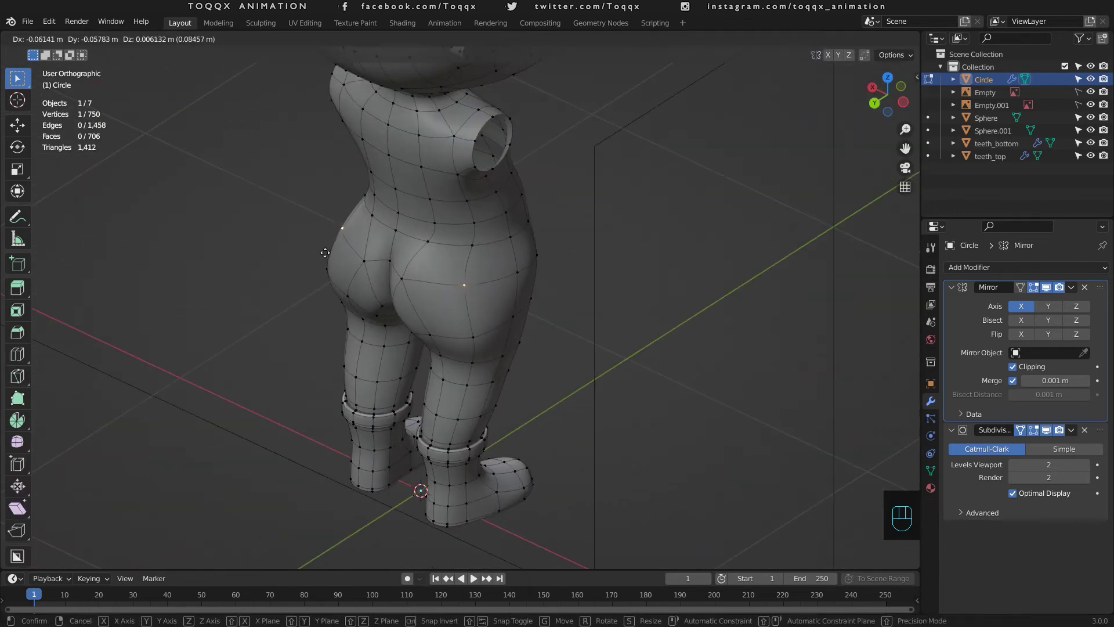
click(325, 252)
Step: Shift the upper buttock vertex and the side vertex below it along X to refine the hip contour
drag(885, 91, 907, 91)
key(g)
key(x)
click(525, 216)
right_click(555, 275)
key(g)
key(x)
click(550, 274)
Step: Compare the body with the side and front reference drawings and save the file
key(Tab)
key(KP_3)
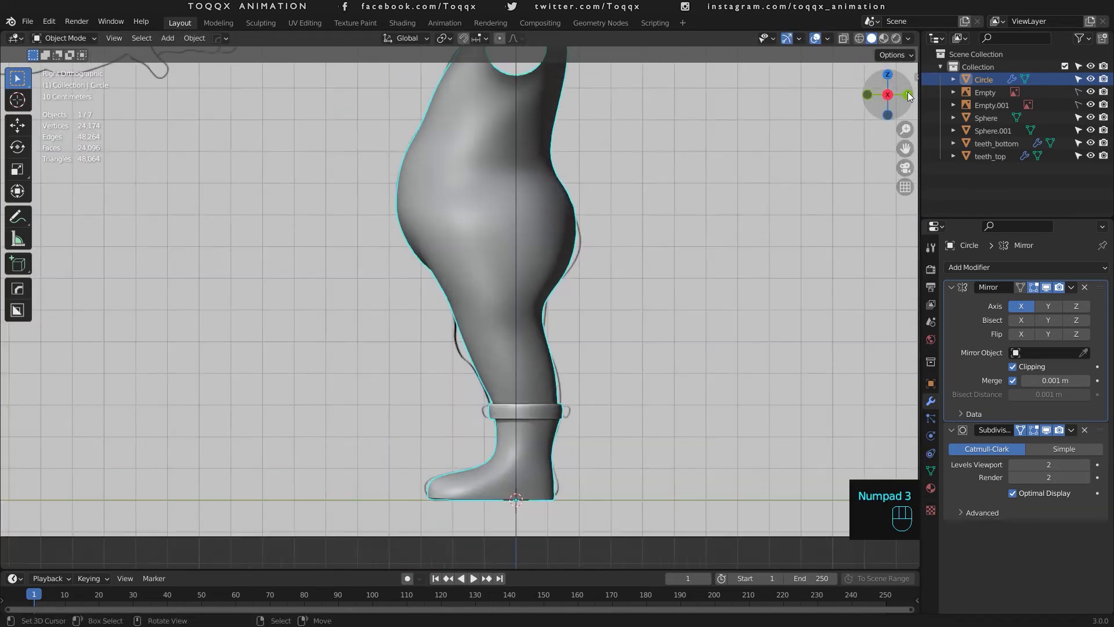
scroll(657, 239, down, 2)
key(KP_1)
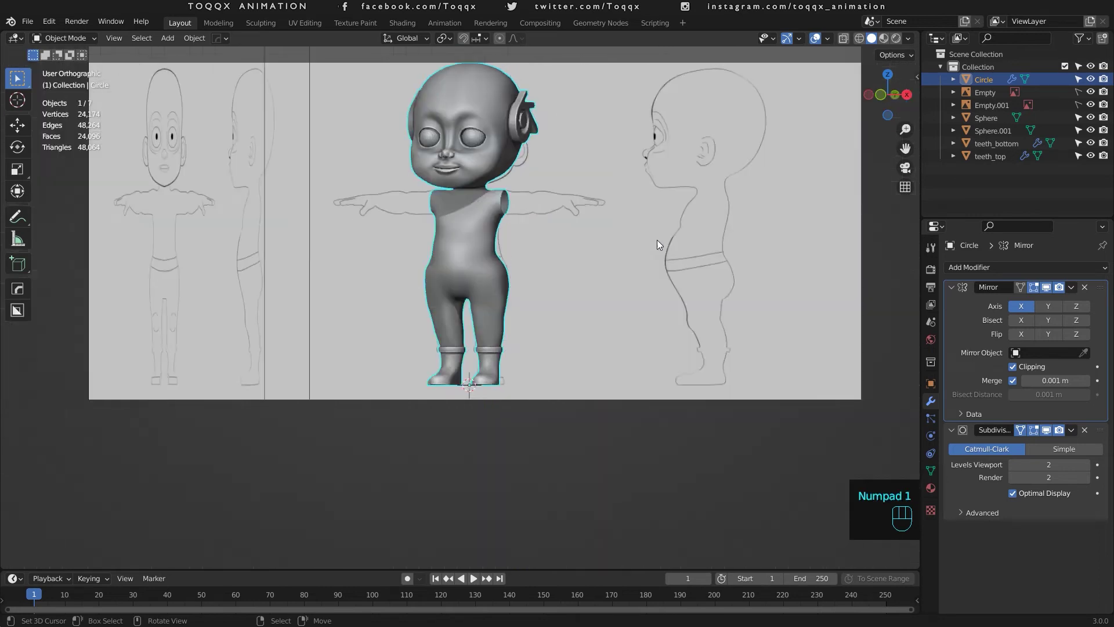
key(ctrl+s)
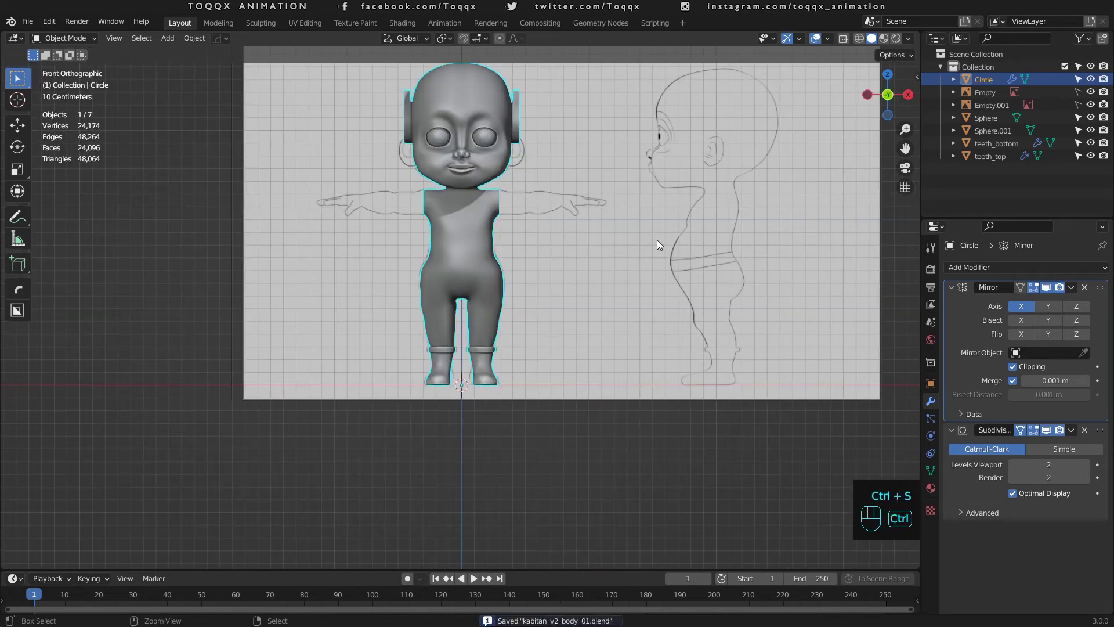
key(ctrl+s)
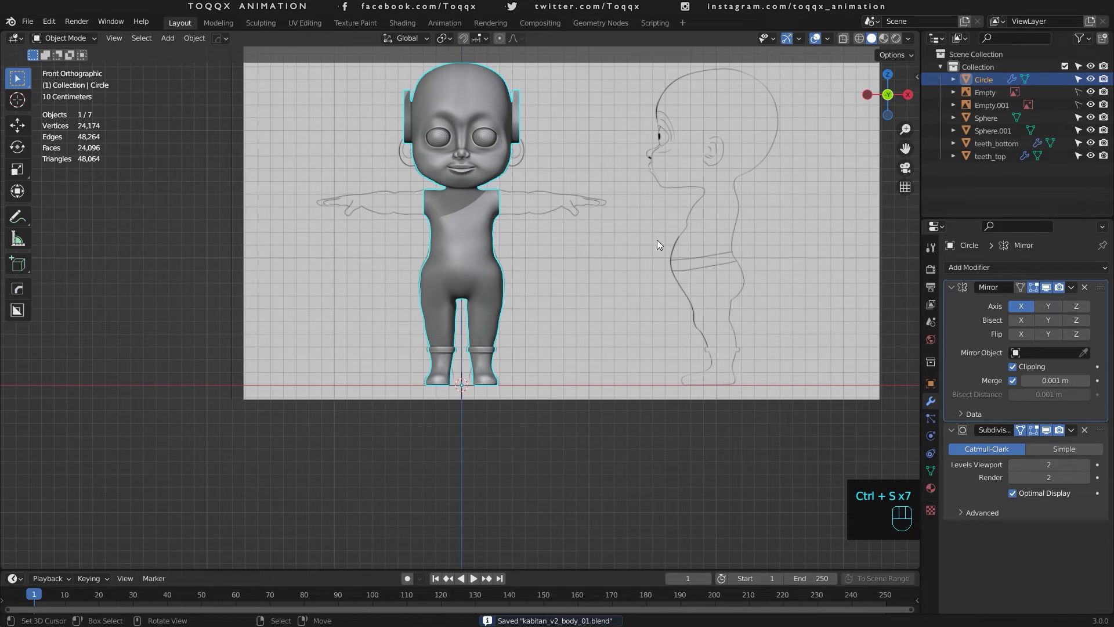
Step: Select the open shoulder edge loop and extrude it about 0.079 m outward along X, following the arm reference
scroll(657, 239, up, 4)
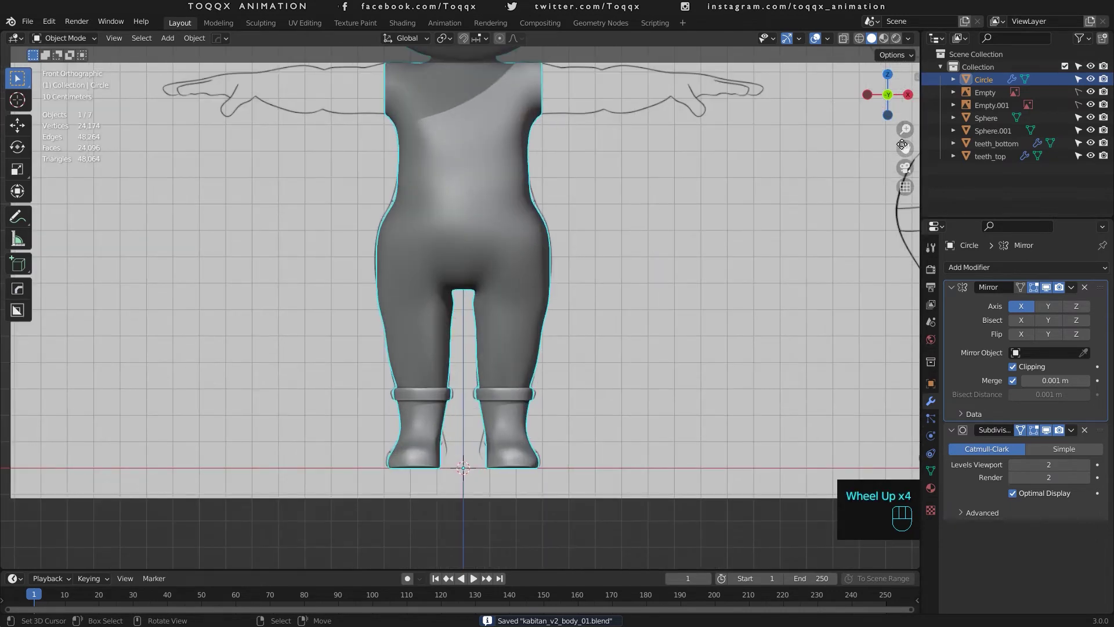
drag(902, 145, 844, 375)
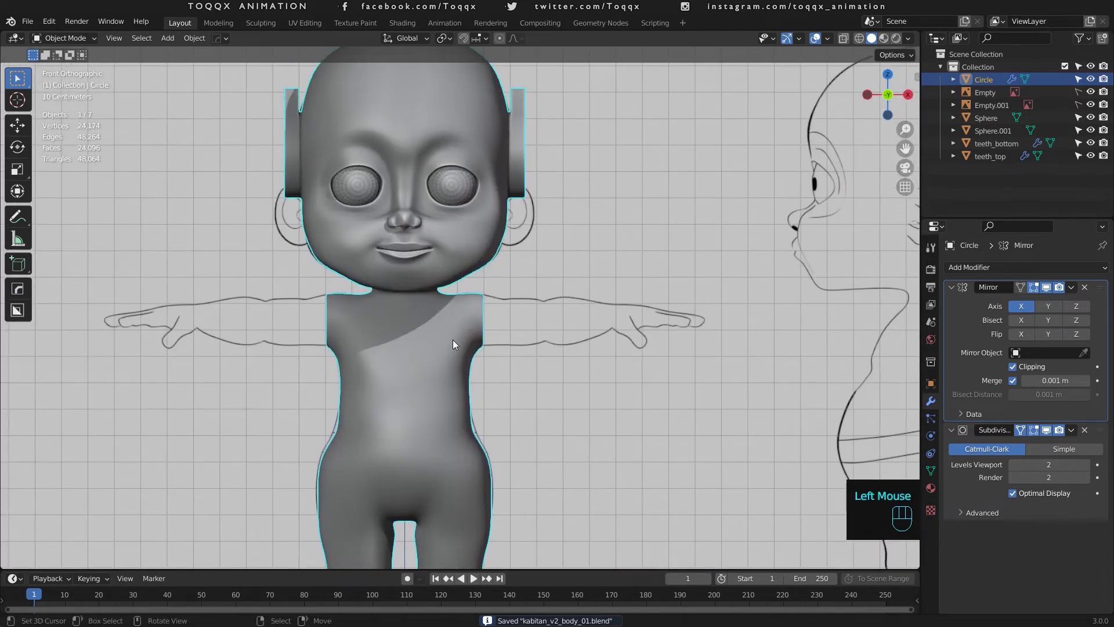
key(Tab)
scroll(525, 290, up, 5)
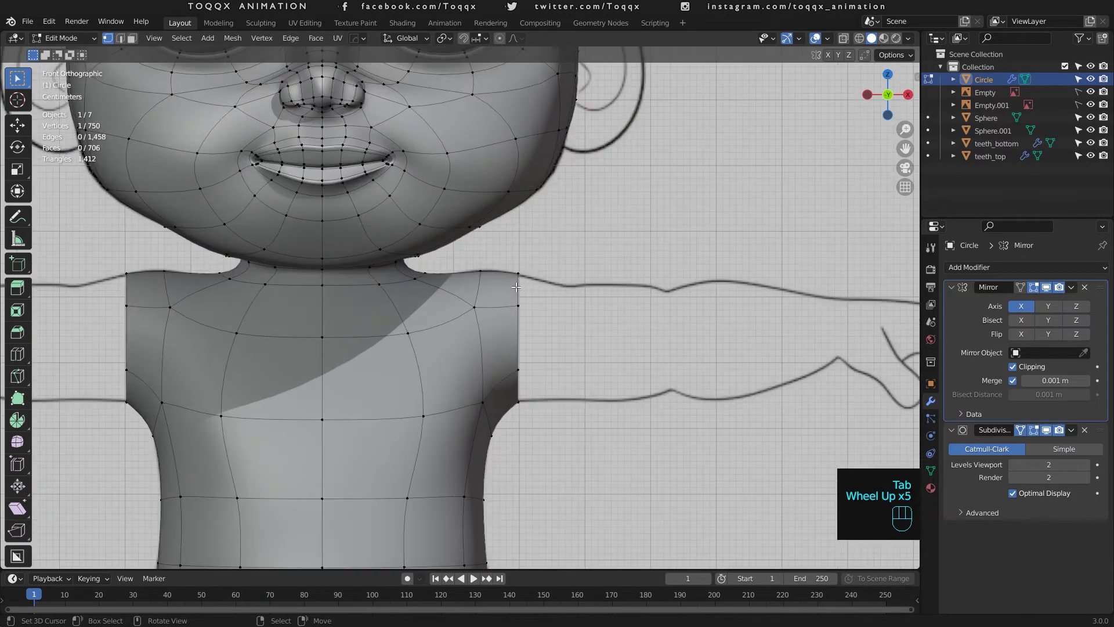
alt+right_click(517, 287)
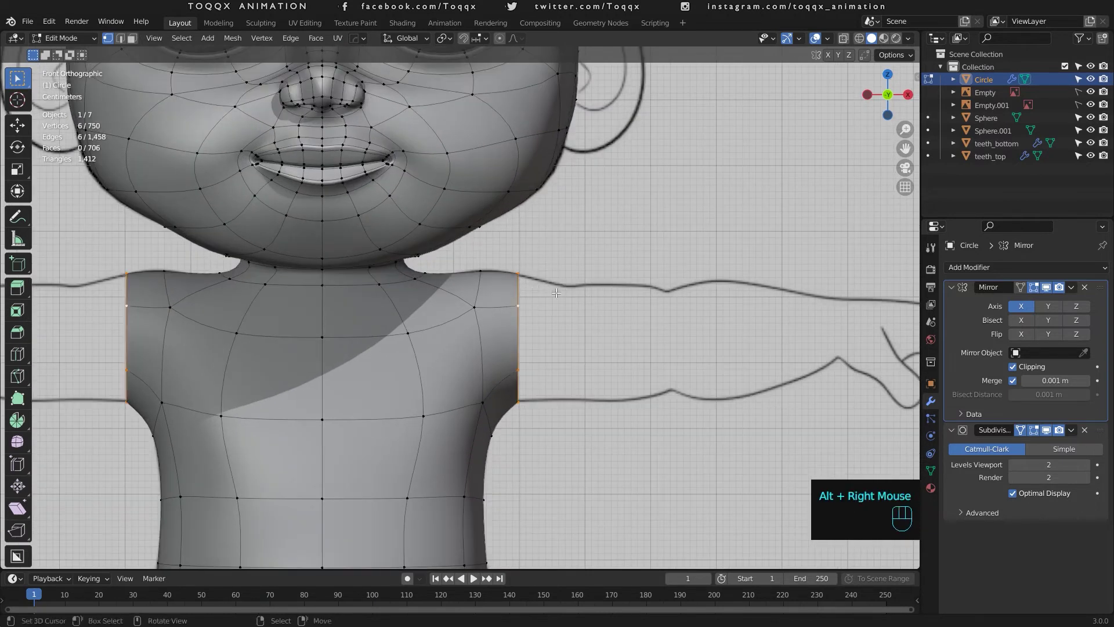
key(e)
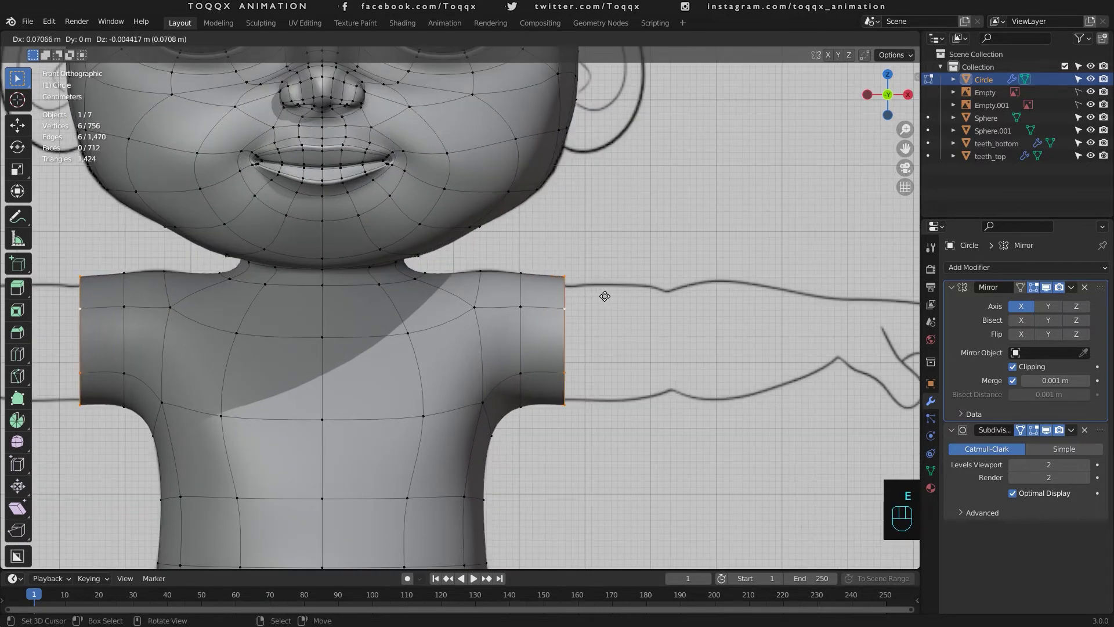
click(606, 296)
Step: Scale the extruded arm loop to 0.864 and turn on X-ray display
key(s)
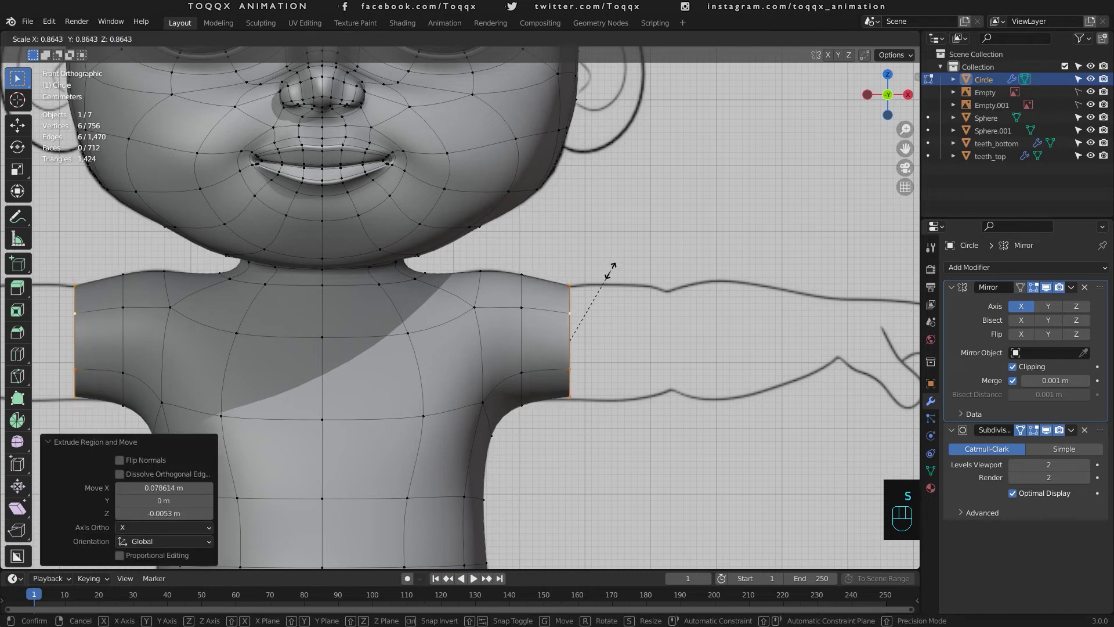
click(612, 266)
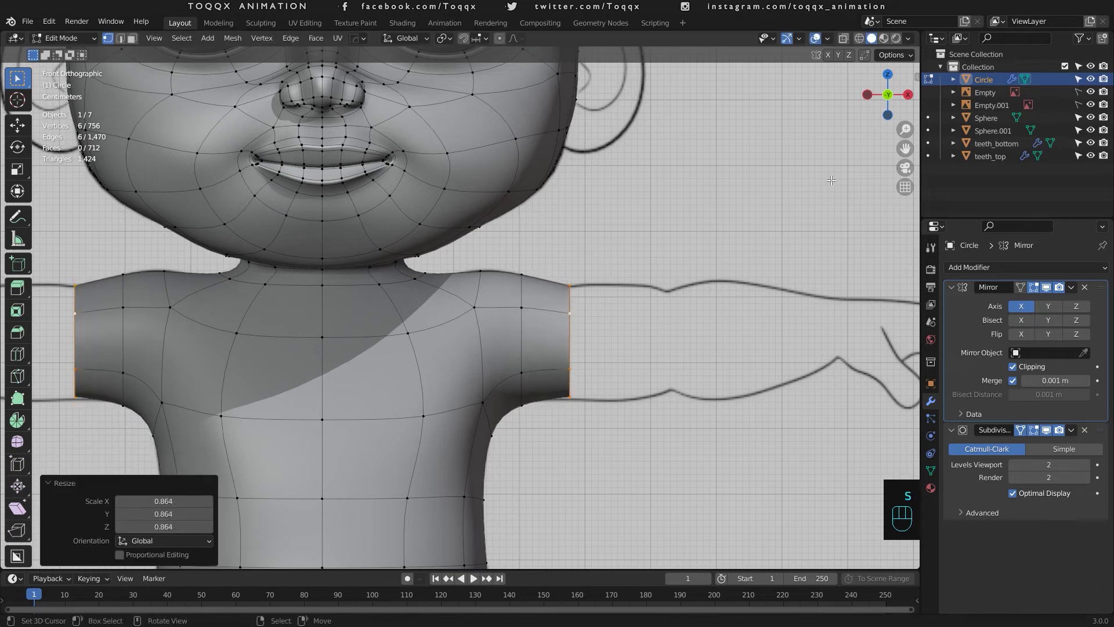
click(844, 39)
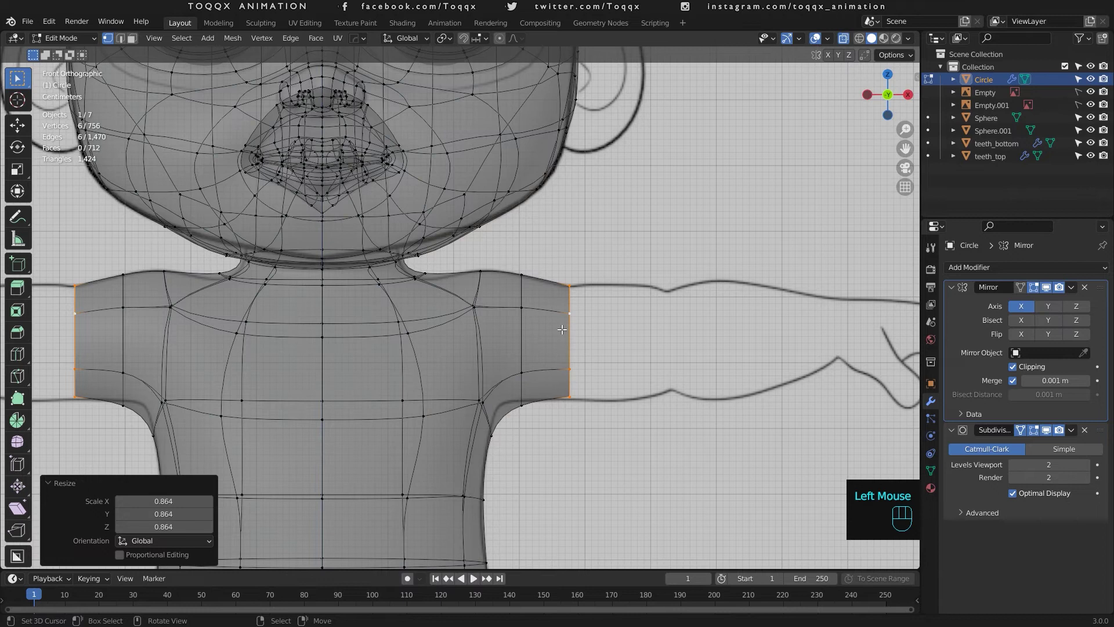
Step: Scale the arm's end loop to 1.073 and nudge it about 0.0009 m up along Z to match the arm outline
key(s)
click(626, 297)
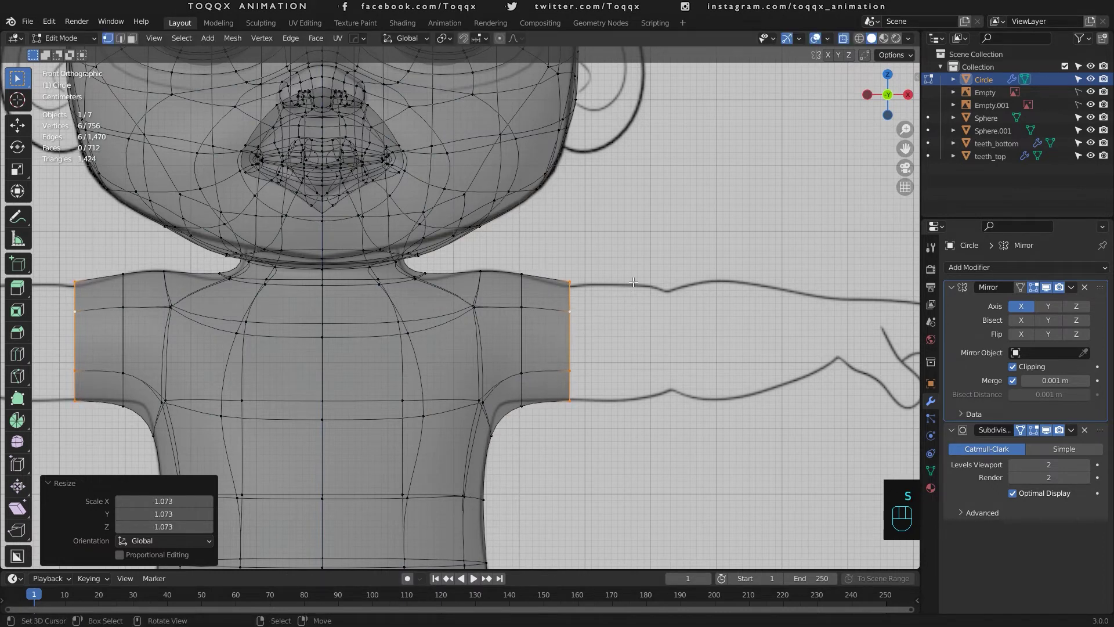
key(g)
key(z)
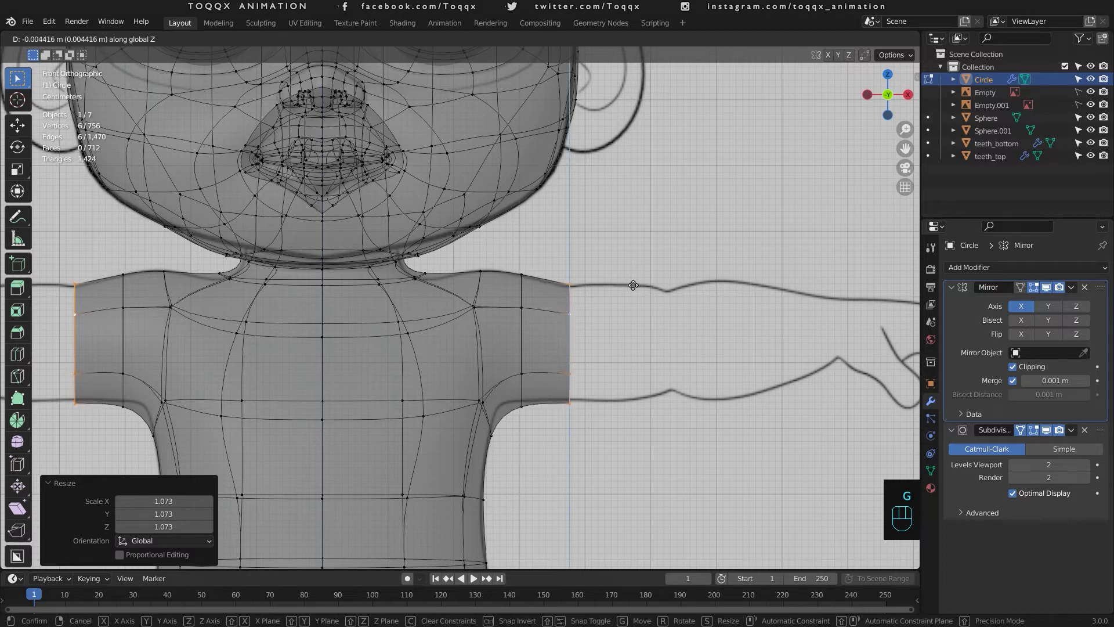
click(633, 284)
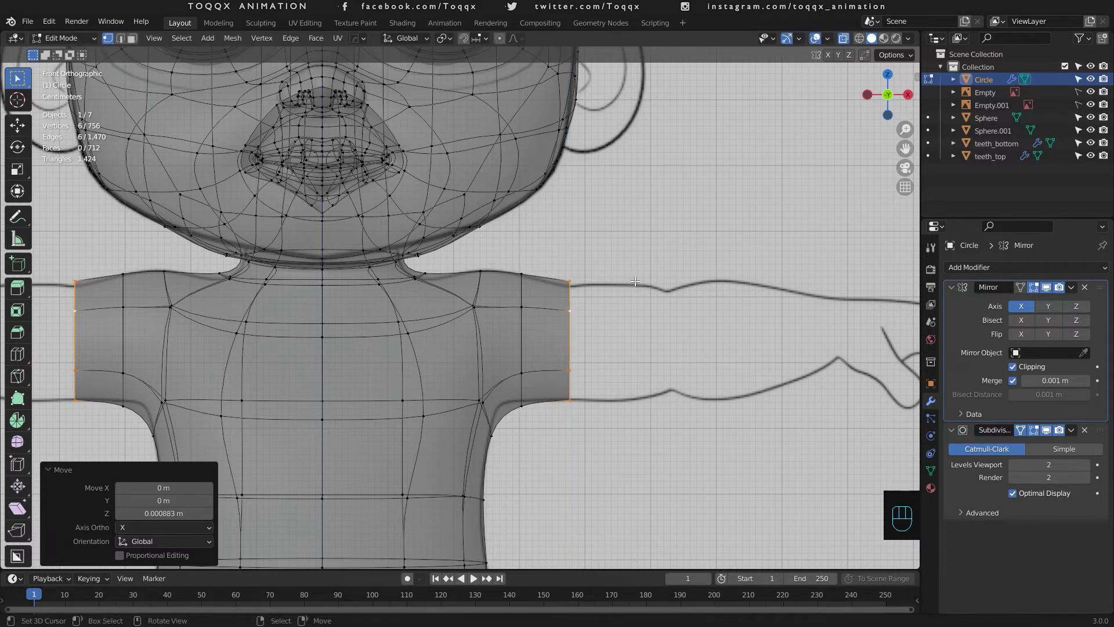
Step: Extrude the arm's end loop about 0.136 m outward to the elbow crease and scale it to about 0.898
key(e)
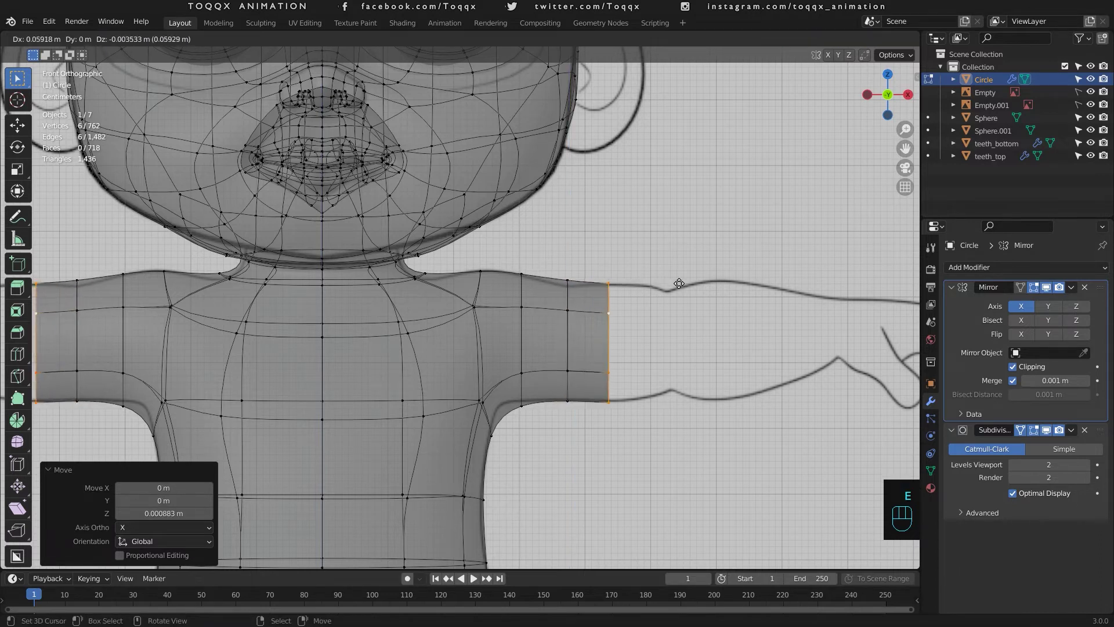
click(724, 281)
key(s)
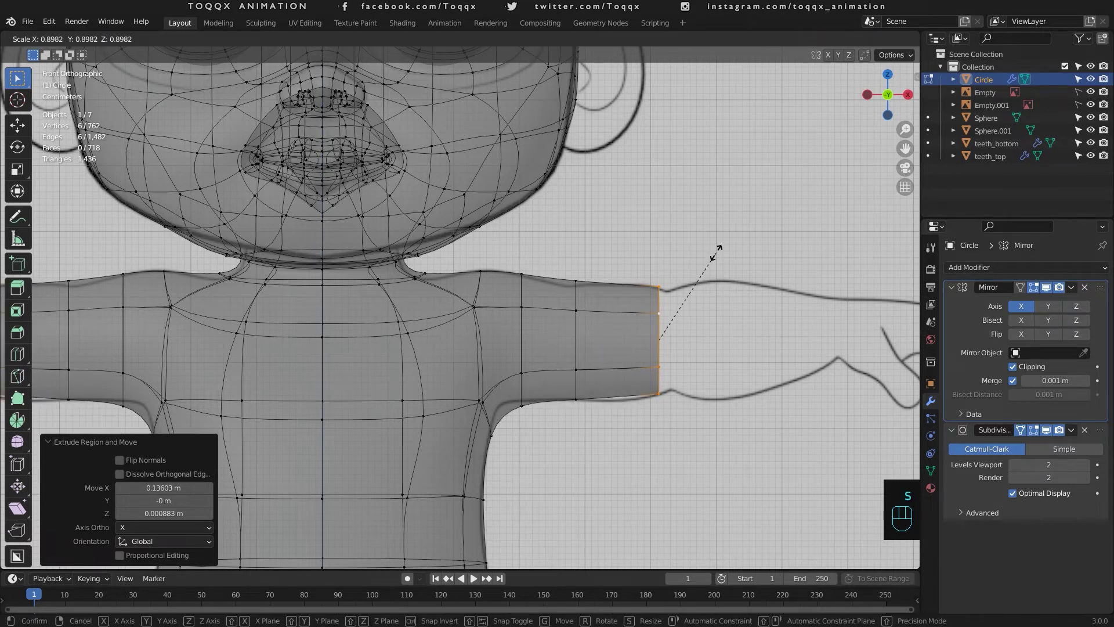
click(717, 251)
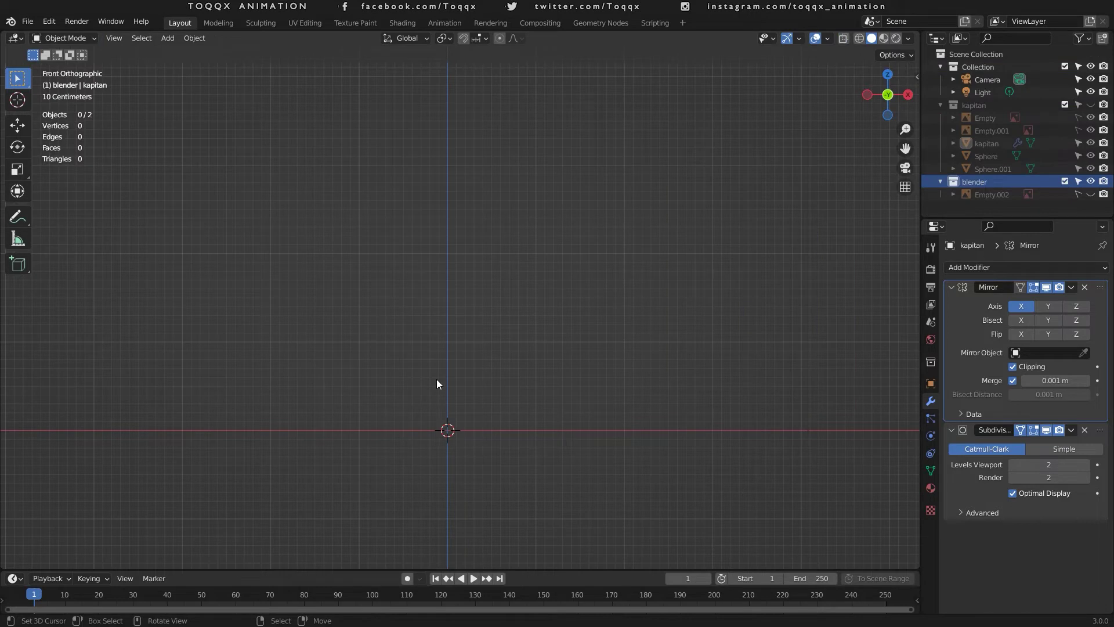
Step: Load dd2.jpg from the ideation folder as a background reference image aligned to the front view
scroll(436, 383, up, 1)
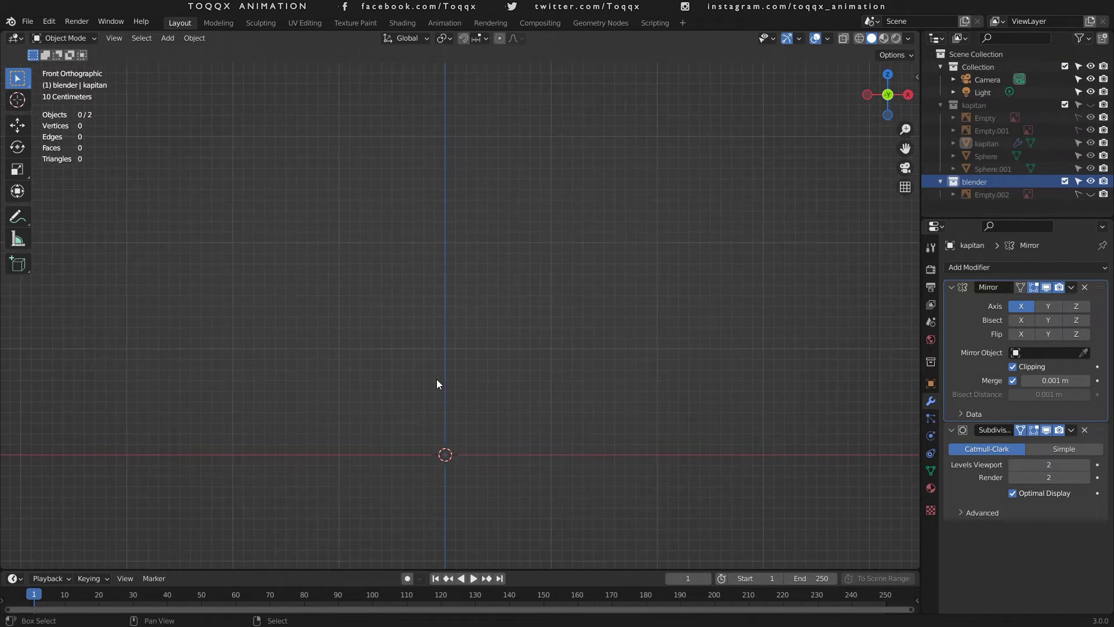
key(shift+a)
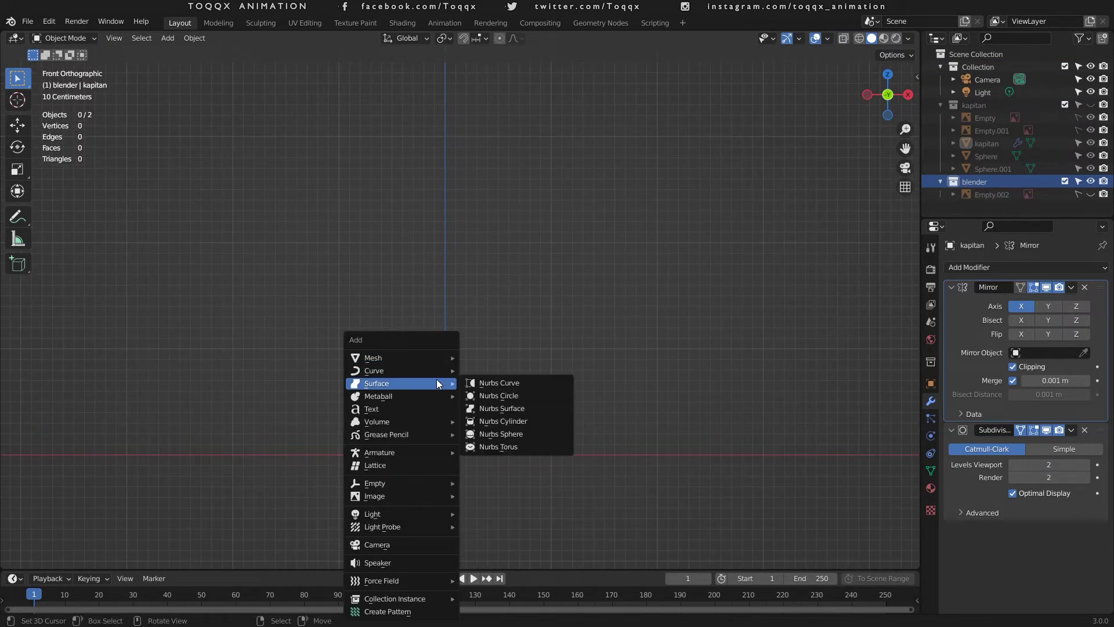
mouse_move(431, 498)
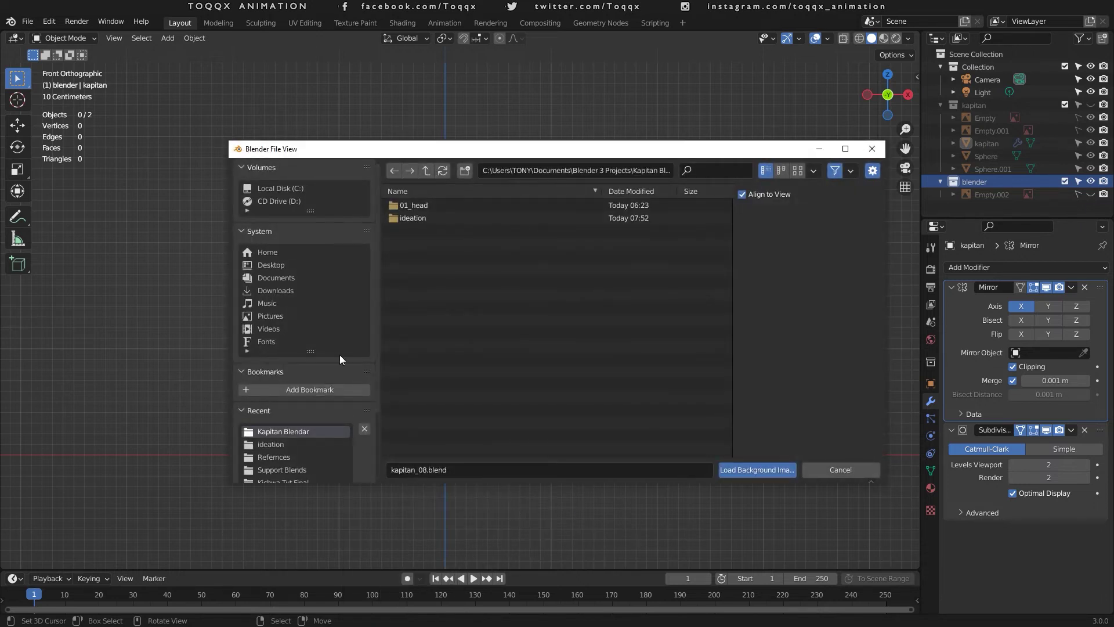
double_click(408, 221)
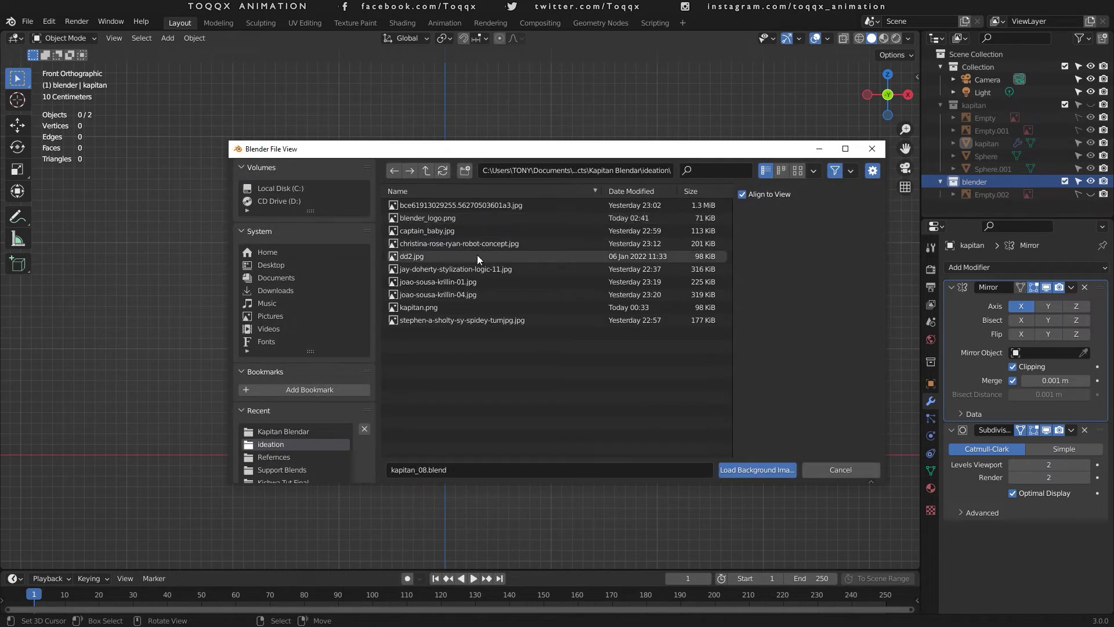
click(449, 256)
click(753, 470)
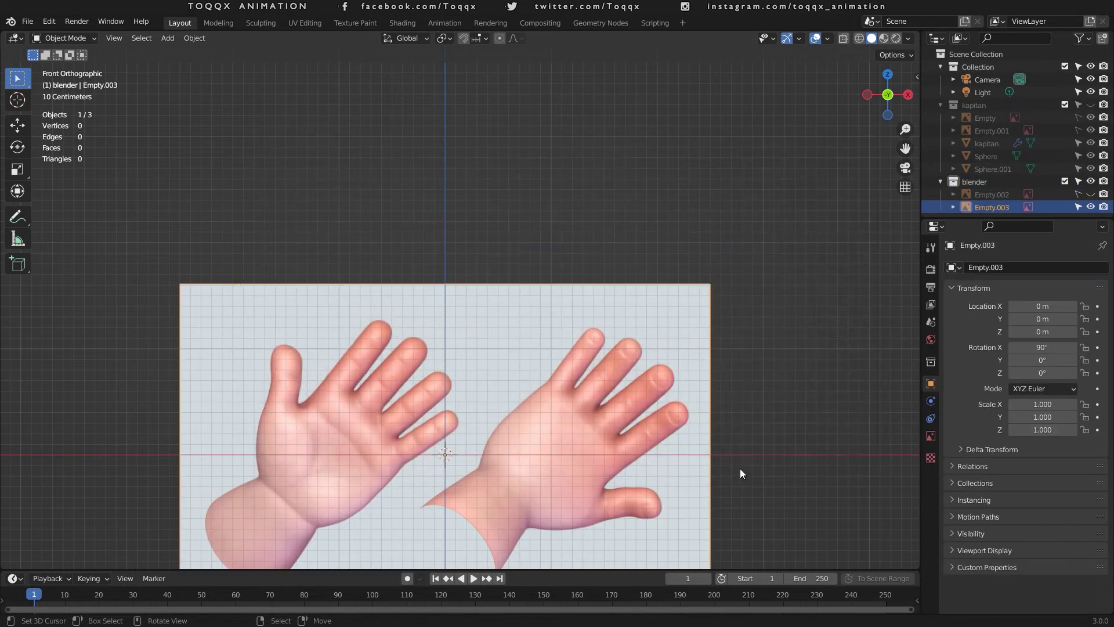
Step: Rotate the hand reference about -45.6° so the fingers point up and move it to about X 0.703 m, Z 2.506 m
scroll(483, 321, down, 3)
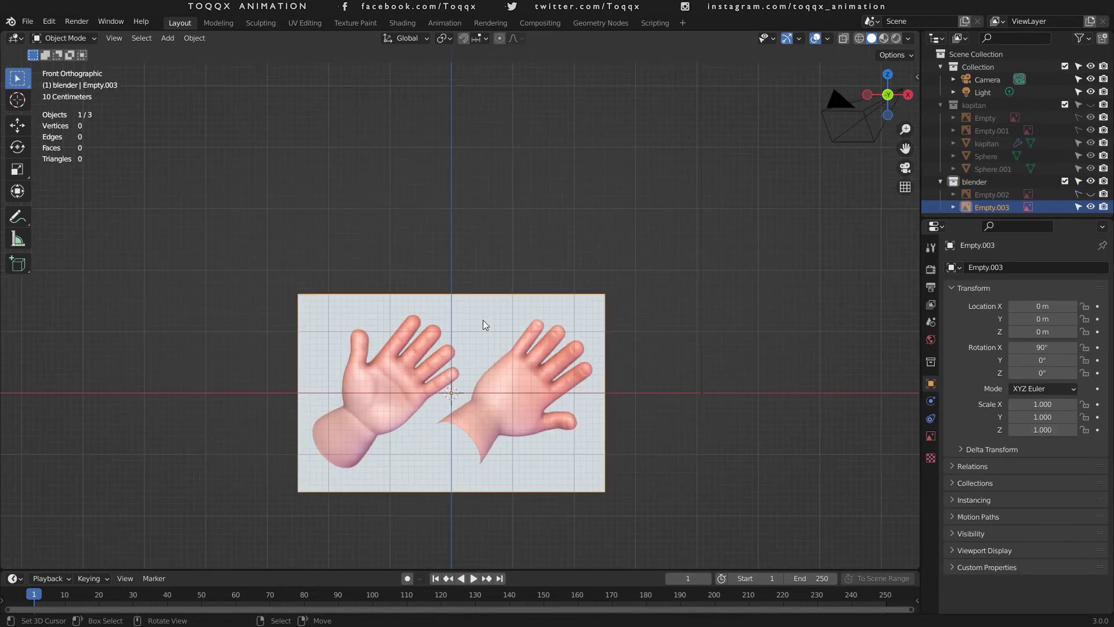
scroll(483, 324, down, 1)
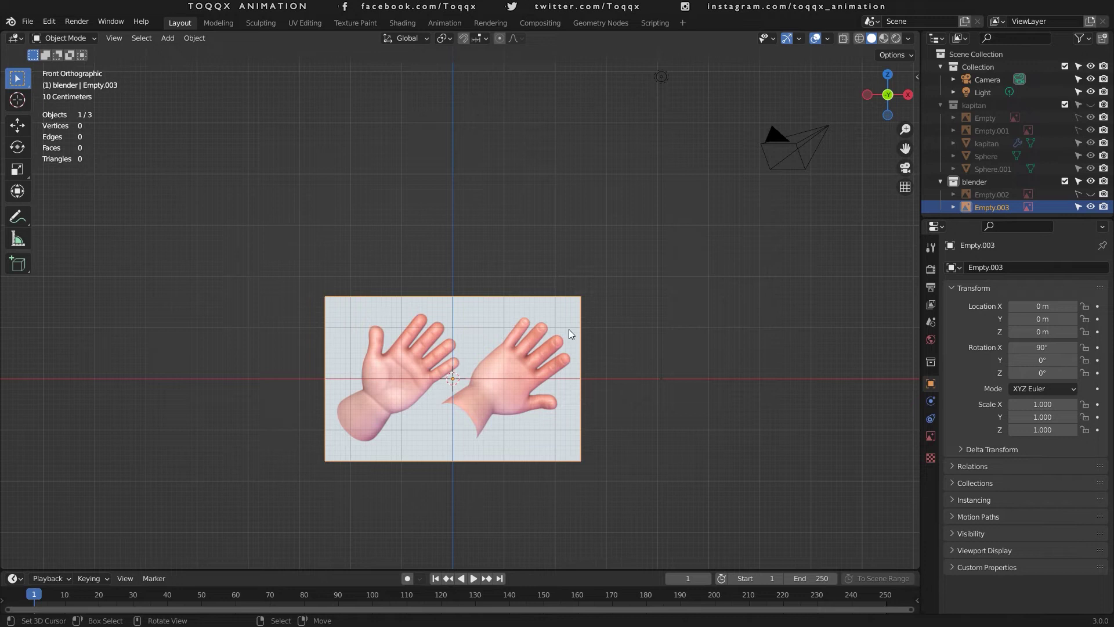
key(r)
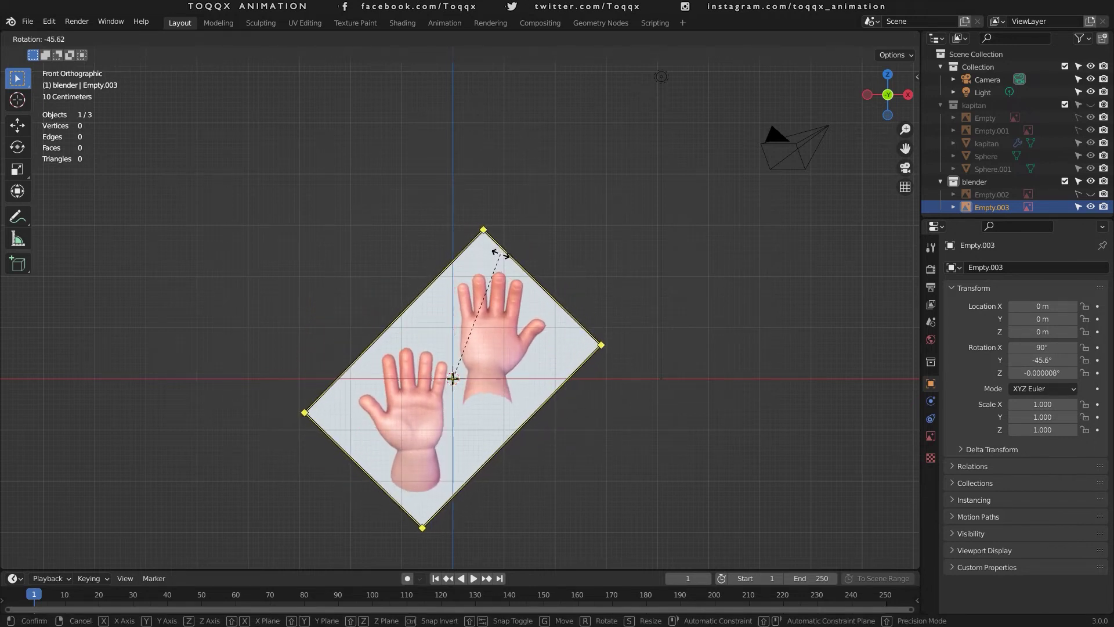
click(499, 253)
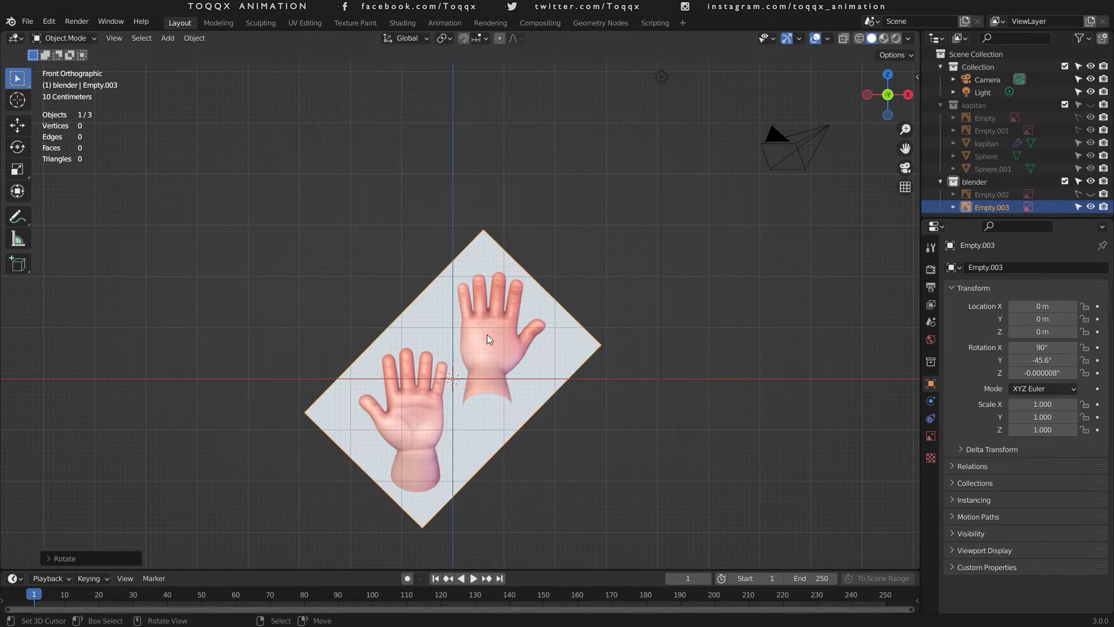
key(g)
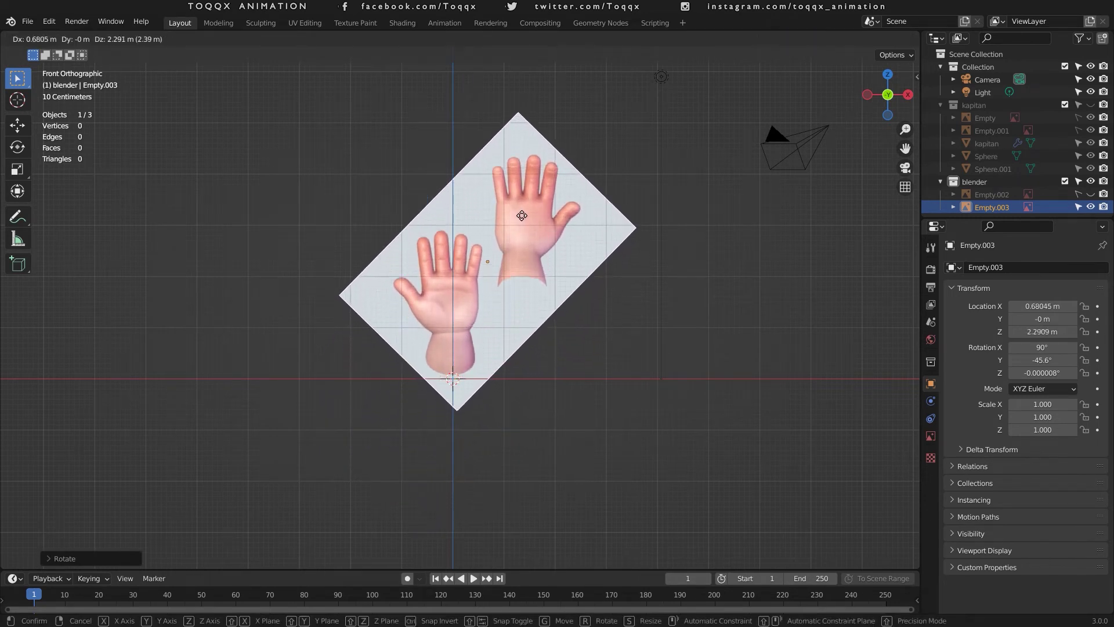
click(523, 209)
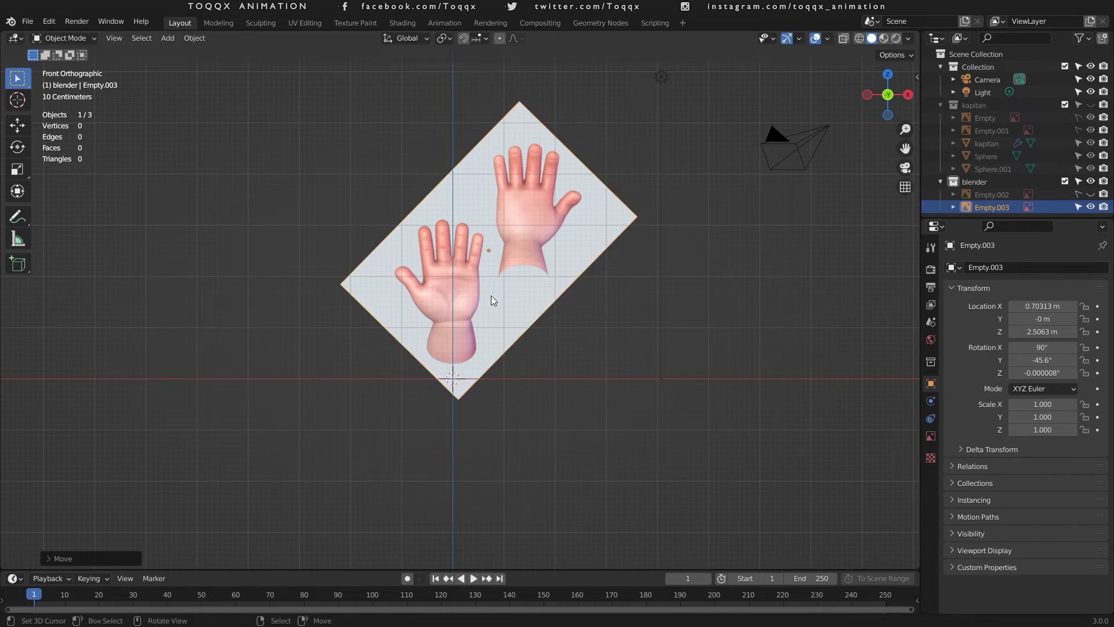
Step: Add a mesh circle and set its vertex count to 10
scroll(490, 297, up, 3)
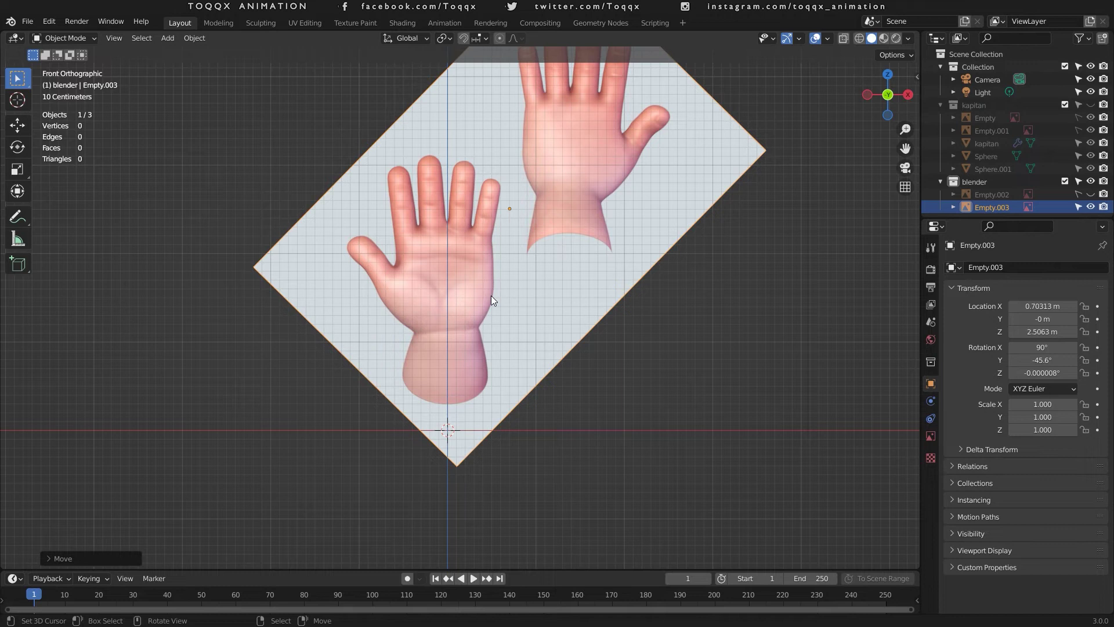
key(shift+a)
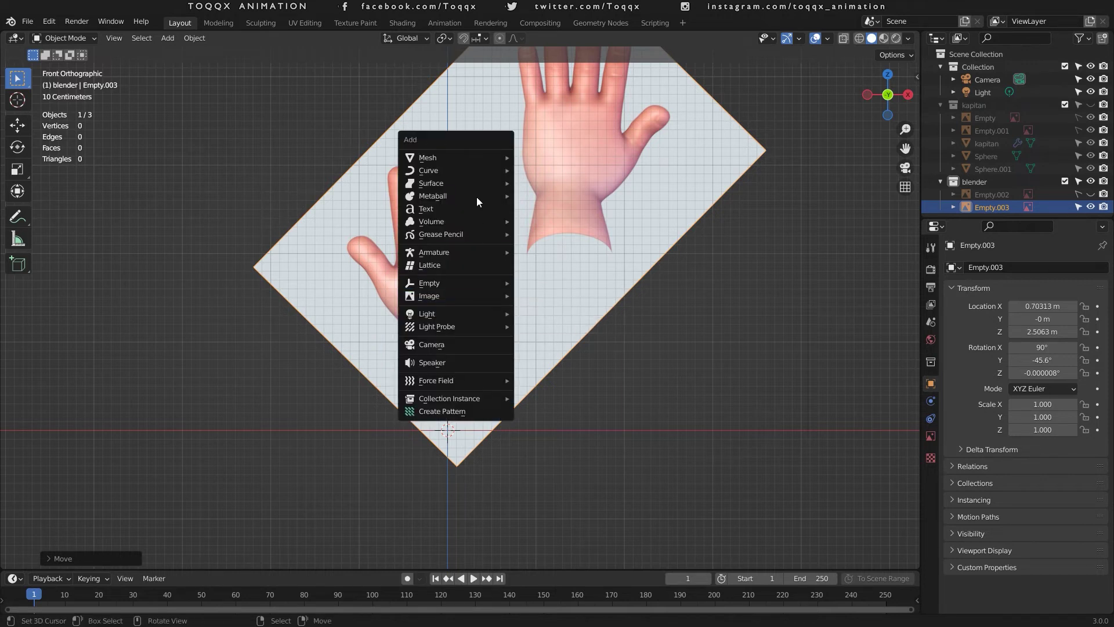
mouse_move(474, 155)
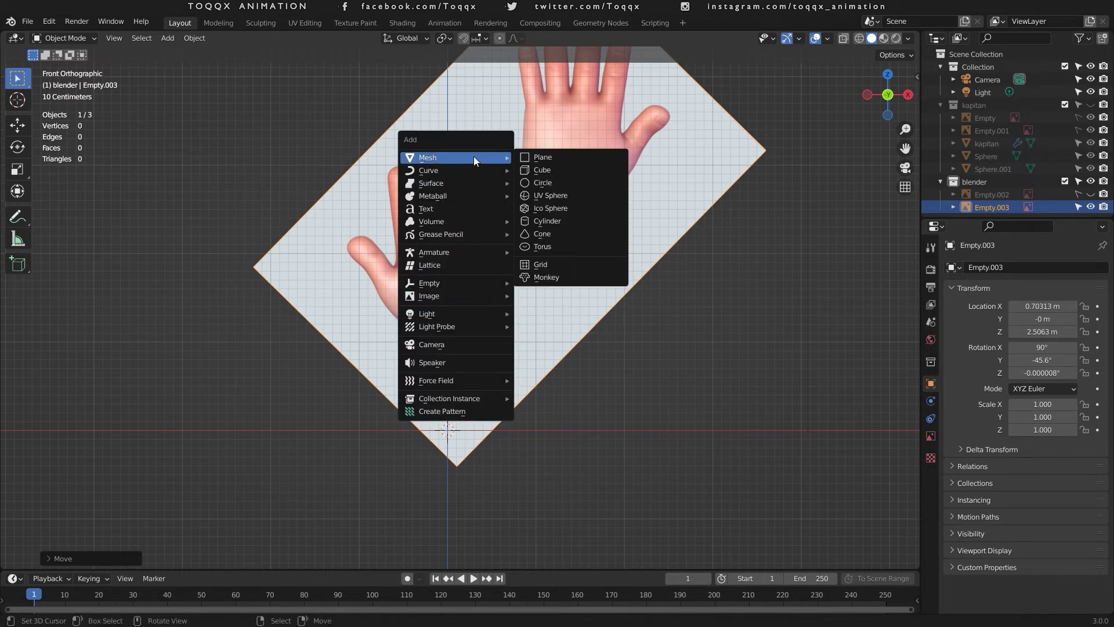
click(584, 177)
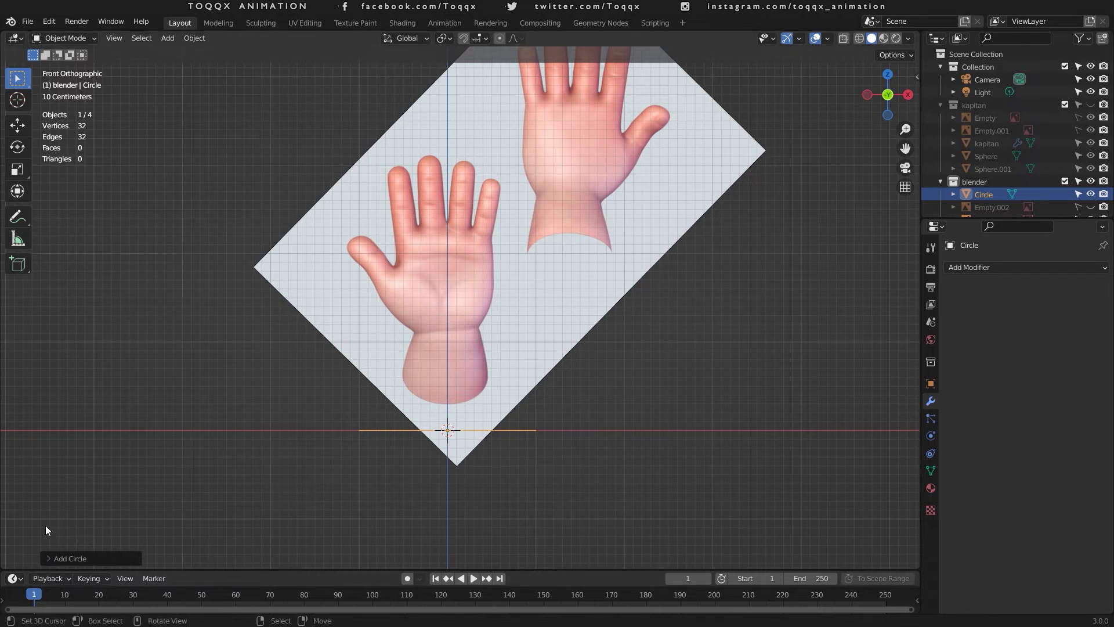
click(49, 558)
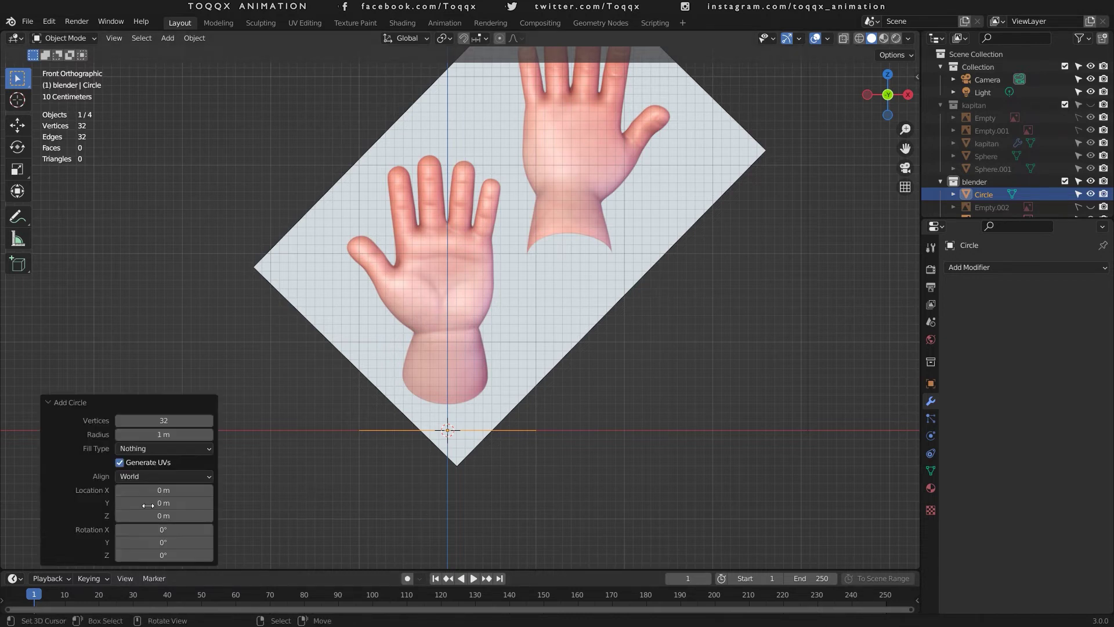
click(177, 420)
text(1)
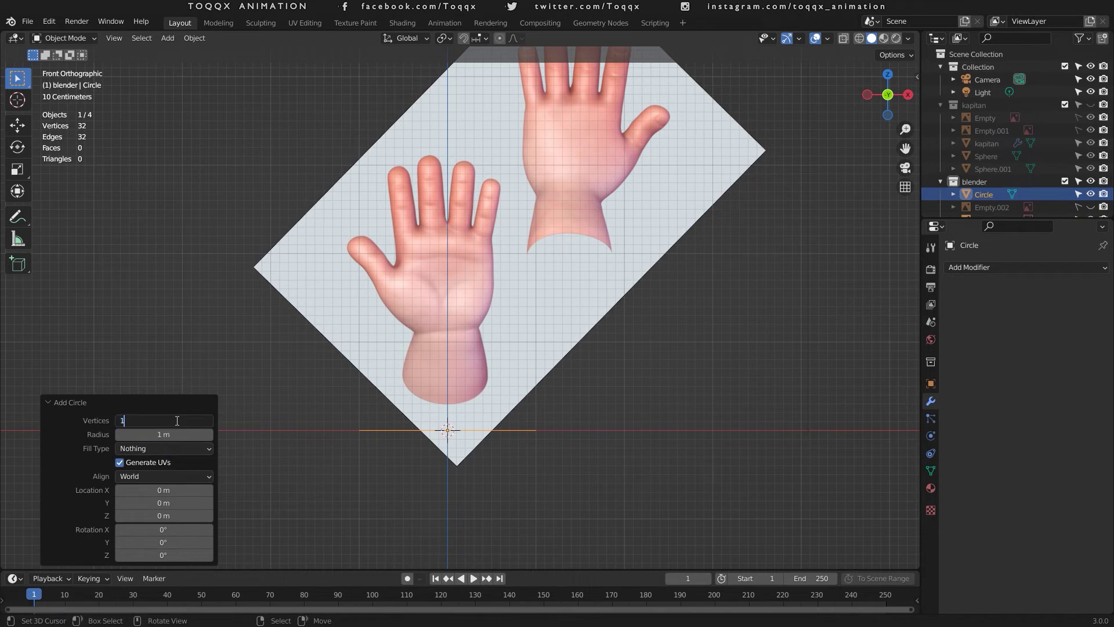
text(0)
key(Return)
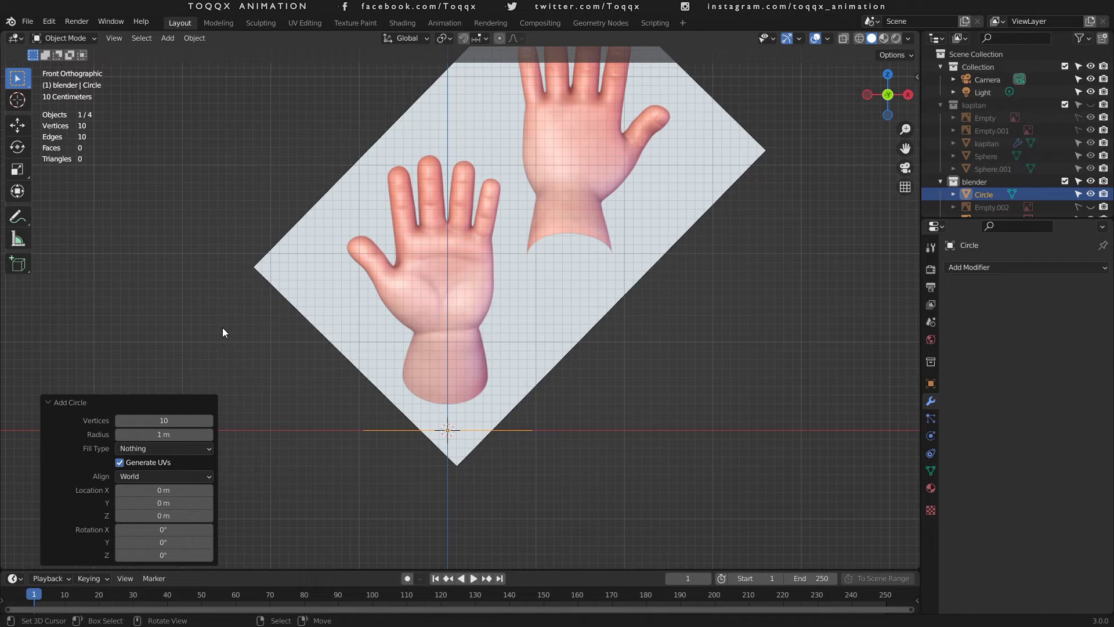
Step: In Edit Mode, scale the circle to 0.431, move it about 0.545 m up onto the forearm, and enlarge it by 1.187
key(Tab)
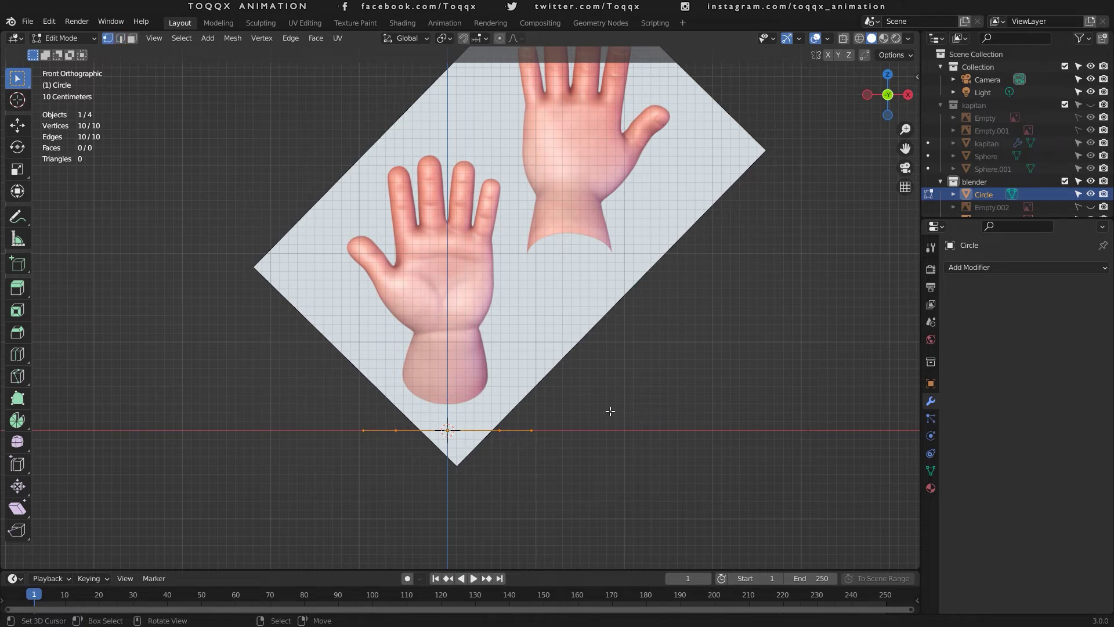
key(s)
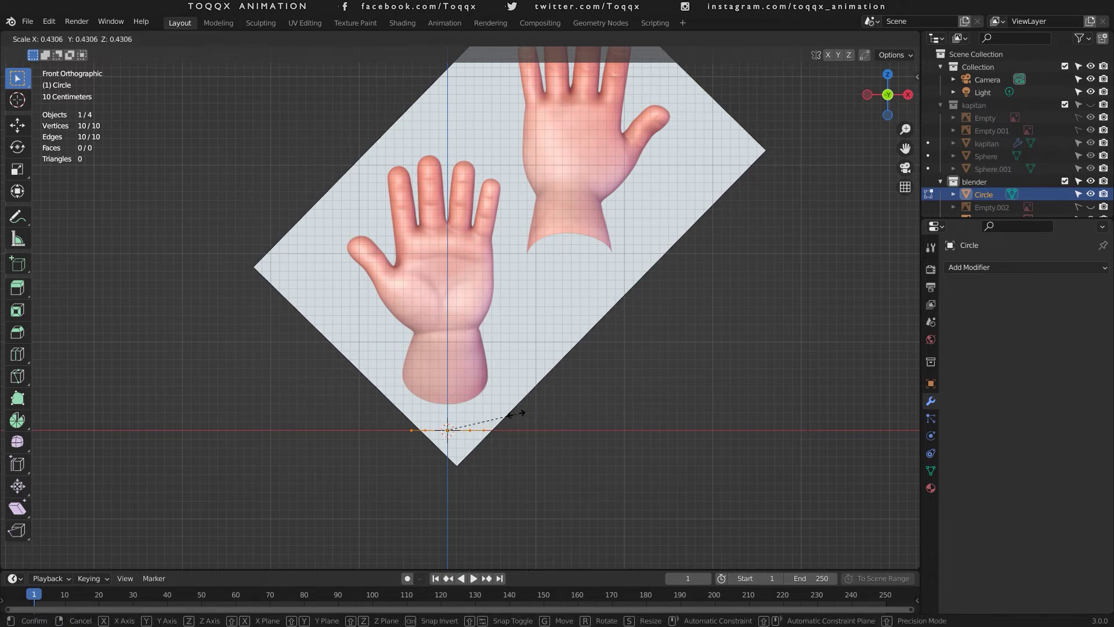
click(516, 413)
key(g)
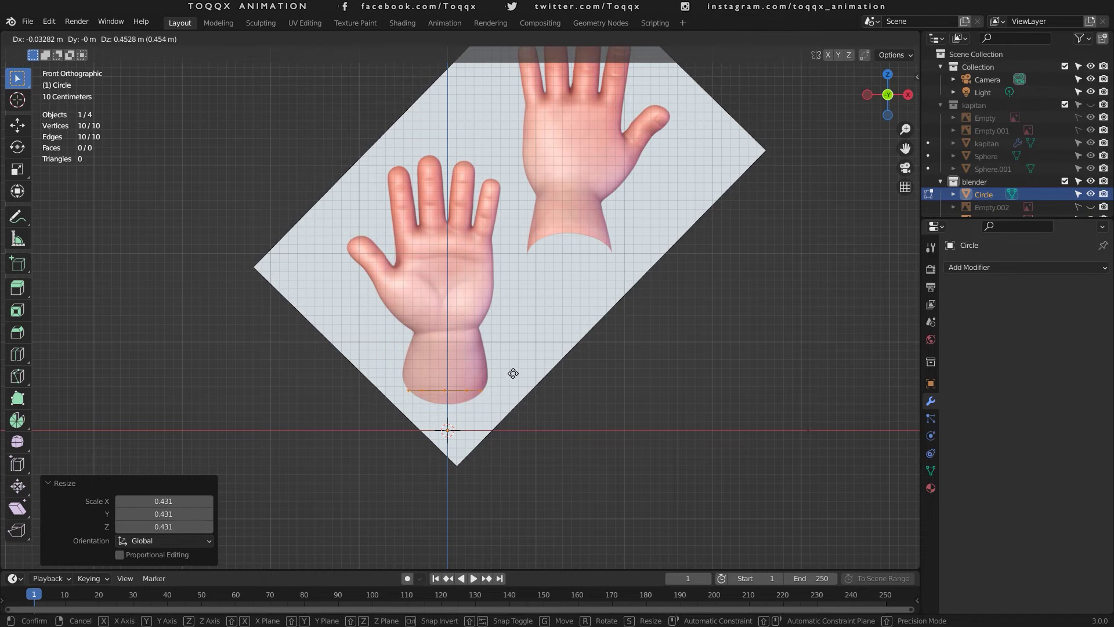
click(512, 365)
key(s)
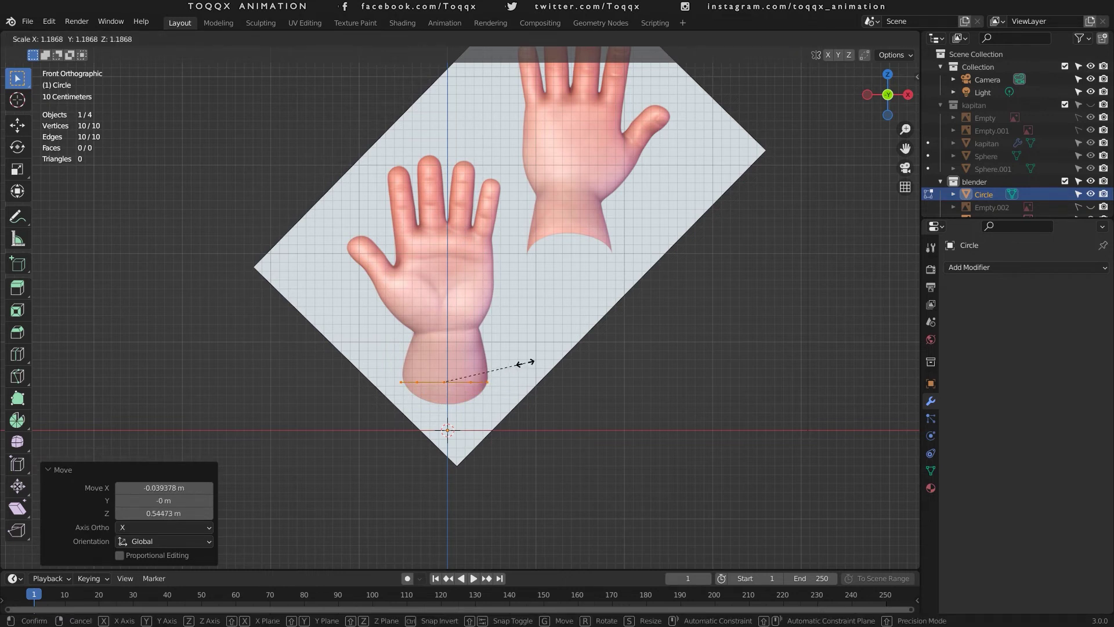
click(525, 363)
Step: Flatten the circle in the side view by scaling it to 0.322 along Y
key(KP_3)
key(s)
key(y)
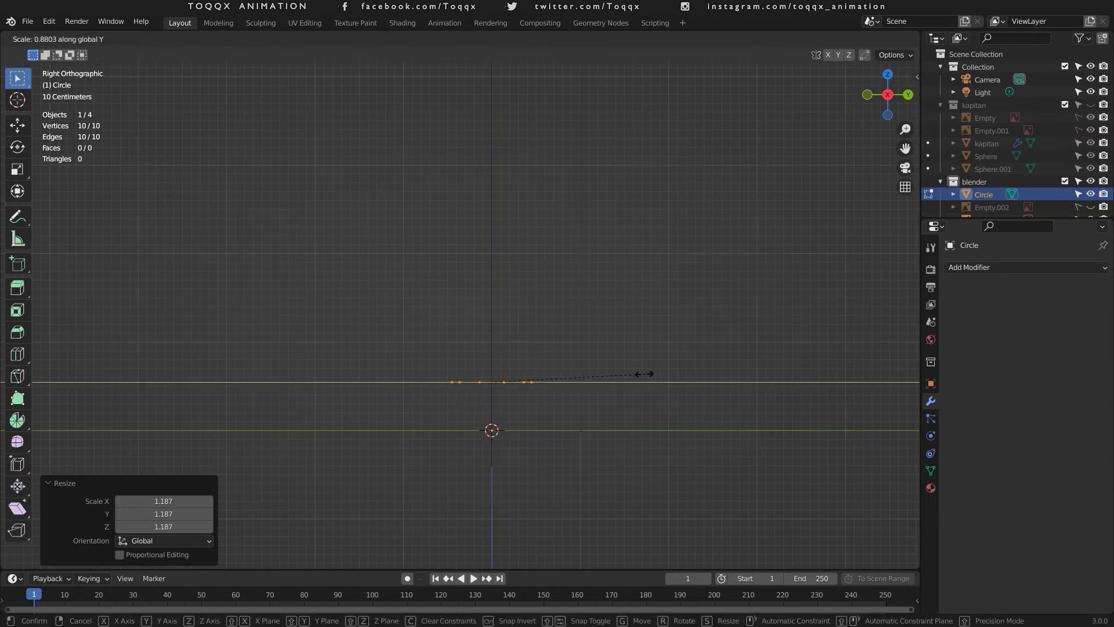
click(532, 377)
Step: Raise the circle about 0.57 m along Z to the wrist crease and scale and shift it to the wrist's width
key(KP_1)
scroll(548, 373, up, 2)
key(g)
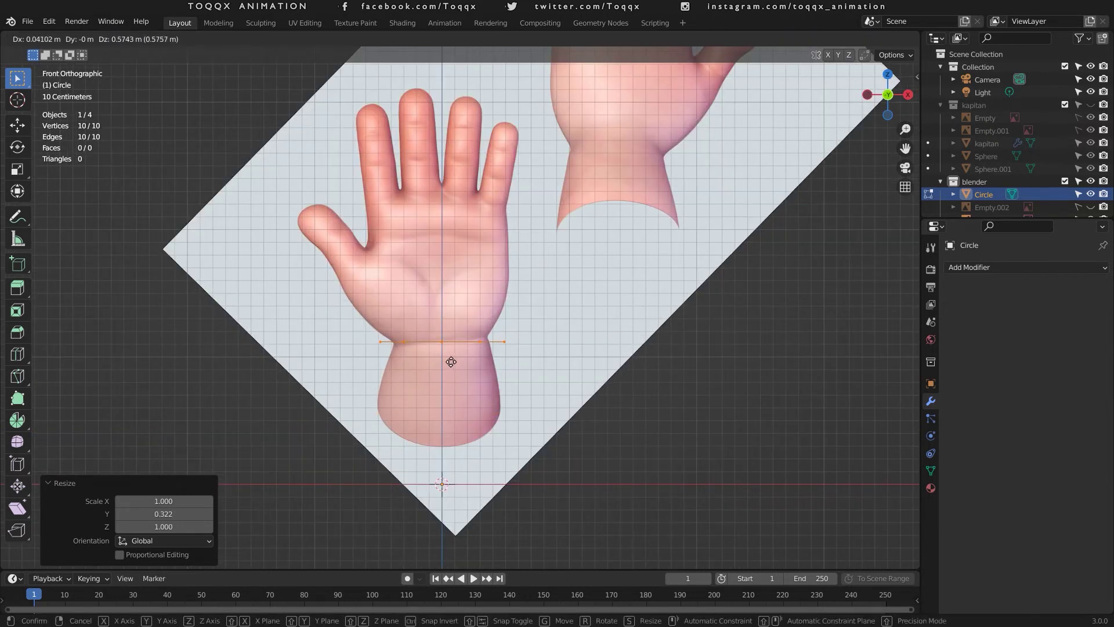
key(z)
click(451, 361)
key(s)
click(535, 343)
key(g)
click(540, 343)
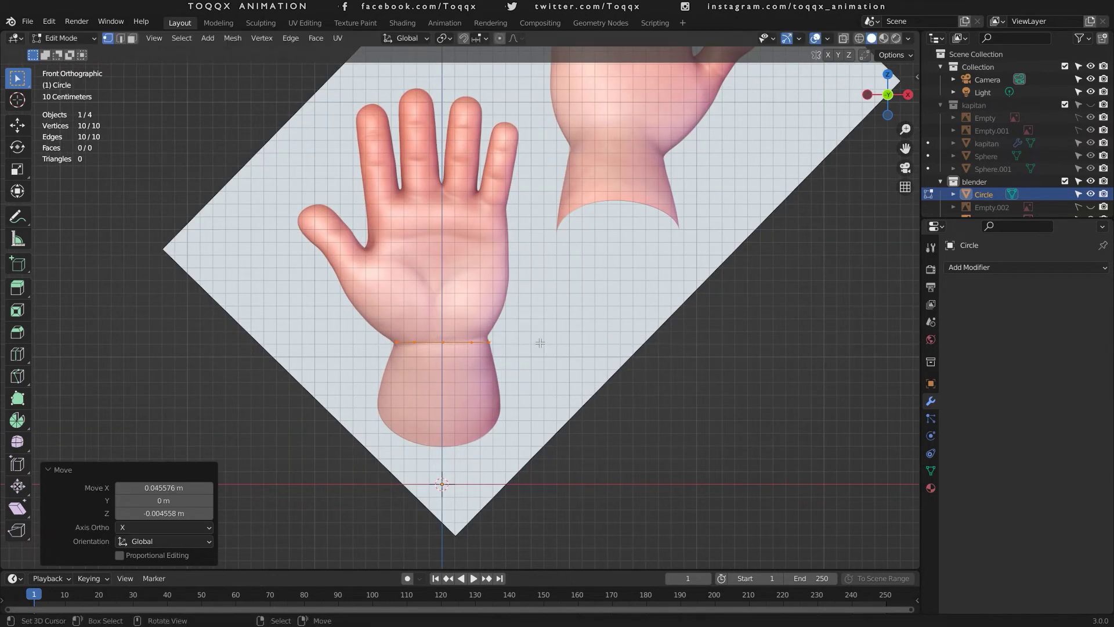
Step: Extrude the wrist loop slightly upward, scale it to 1.088, and shift it to follow the base of the palm
key(e)
click(421, 324)
key(s)
click(474, 321)
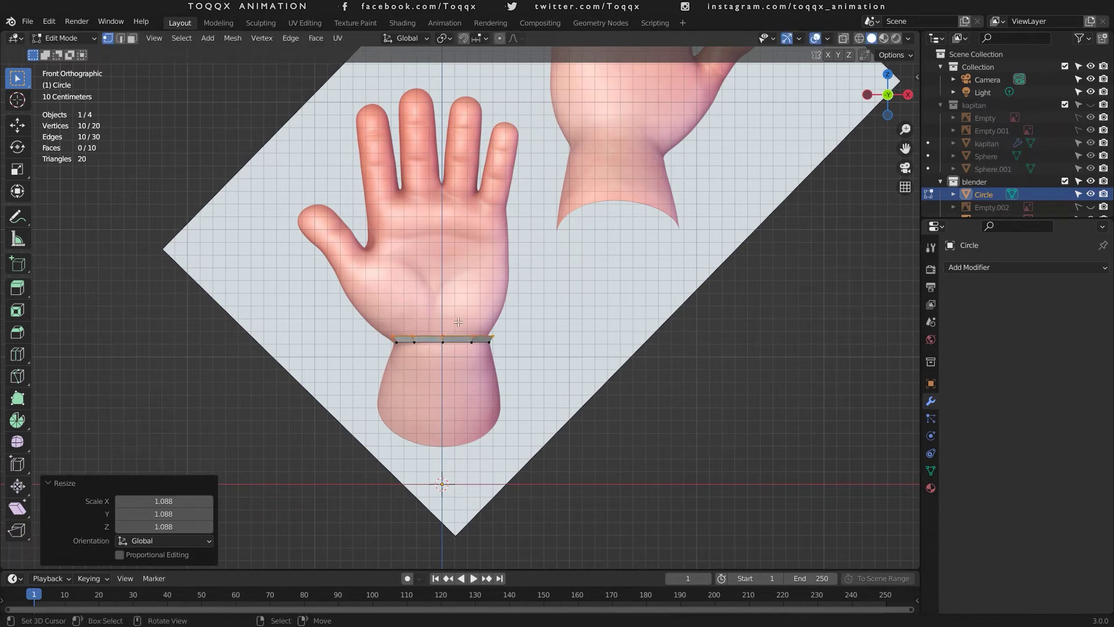
key(g)
click(468, 320)
Step: Extrude the loop about 0.31 m up into the lower palm, scale it to about 1.45, and widen it by 1.106 along X
key(e)
click(469, 283)
key(s)
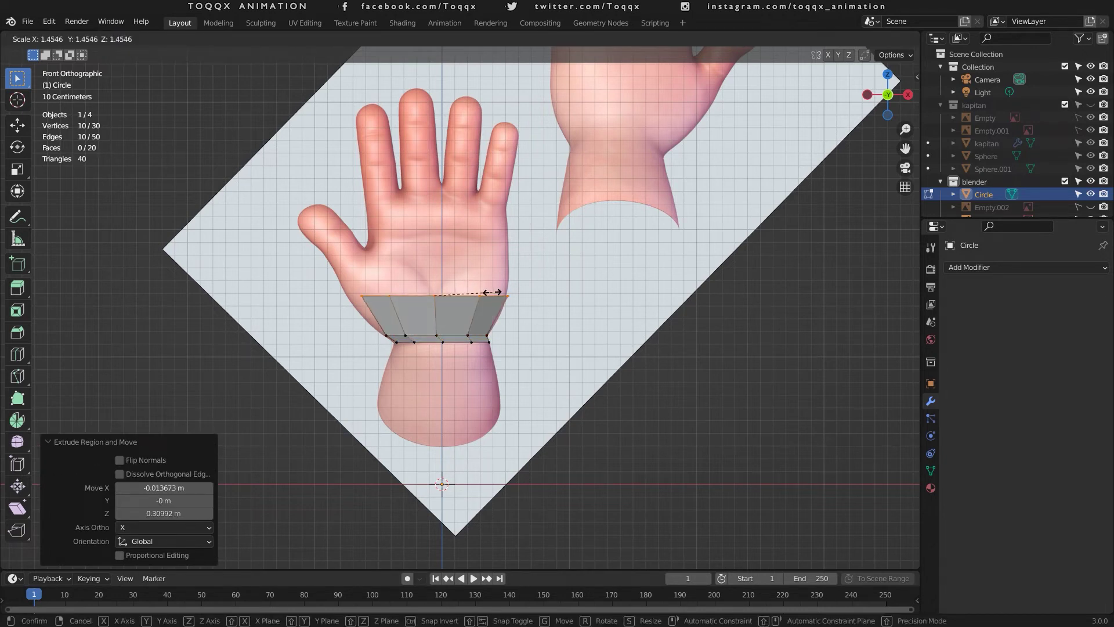
click(499, 290)
key(g)
click(499, 290)
key(s)
key(x)
click(496, 282)
Step: Extrude the loop about 0.43 m up through the palm, scale it to 0.840 along X, and shift it onto the palm outline
key(KP_3)
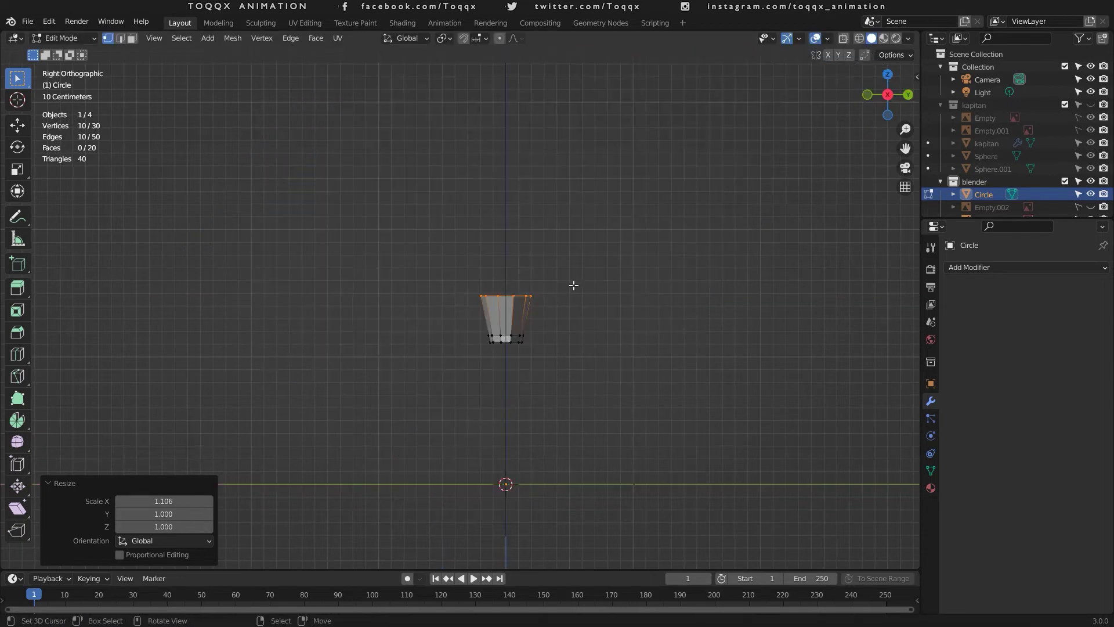
key(KP_1)
key(e)
click(423, 227)
key(s)
key(x)
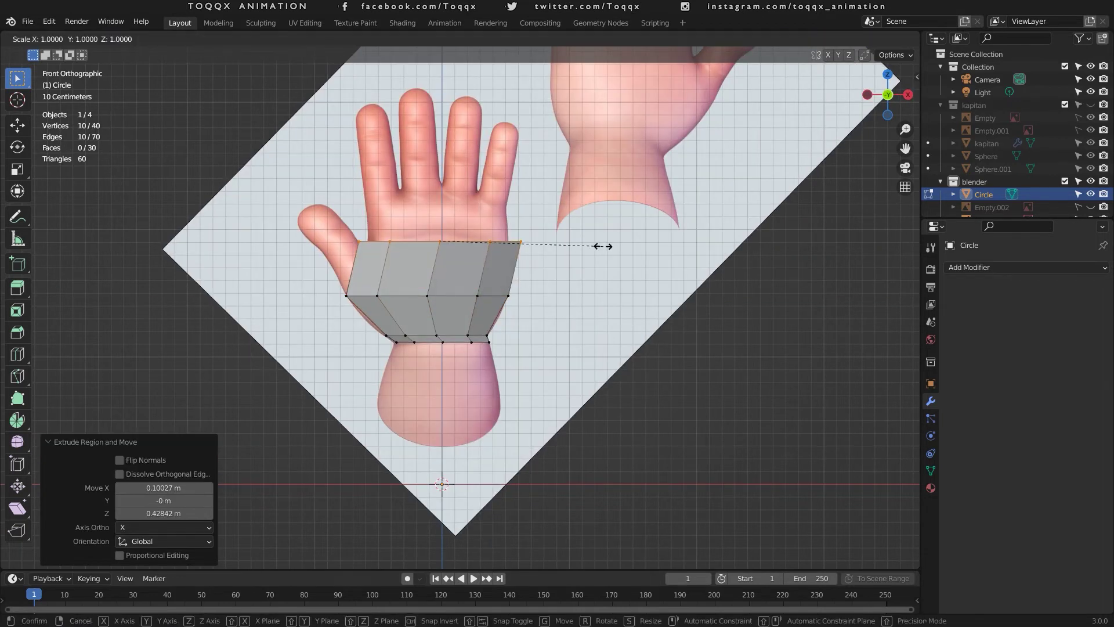
click(583, 245)
key(g)
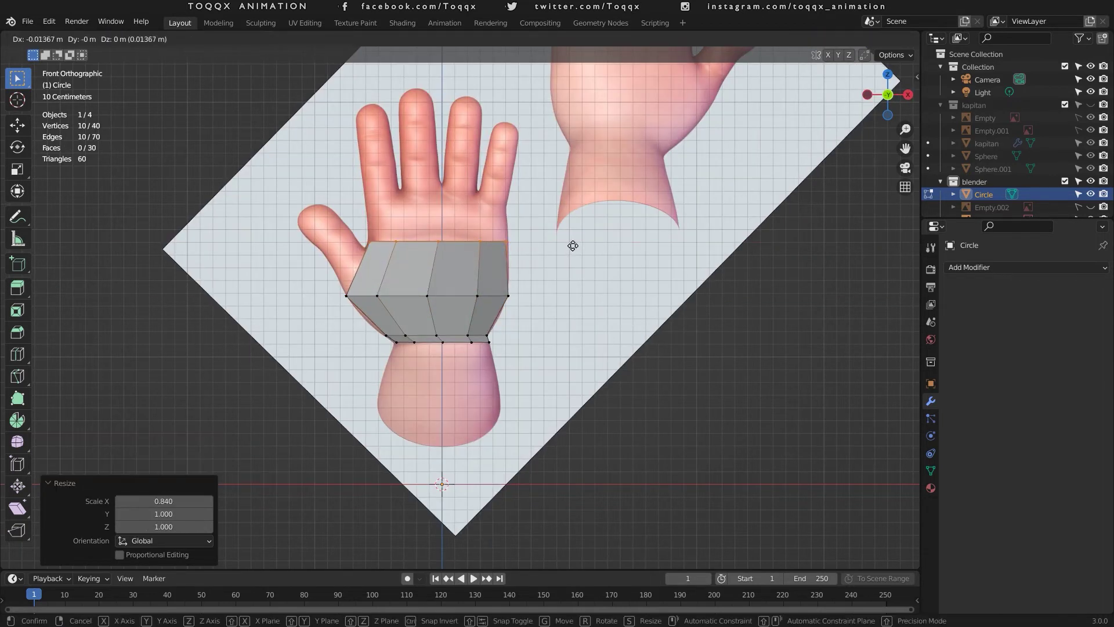
click(573, 246)
Step: Extrude the loop about 0.23 m up to the finger bases and raise its inner vertices
key(e)
click(388, 221)
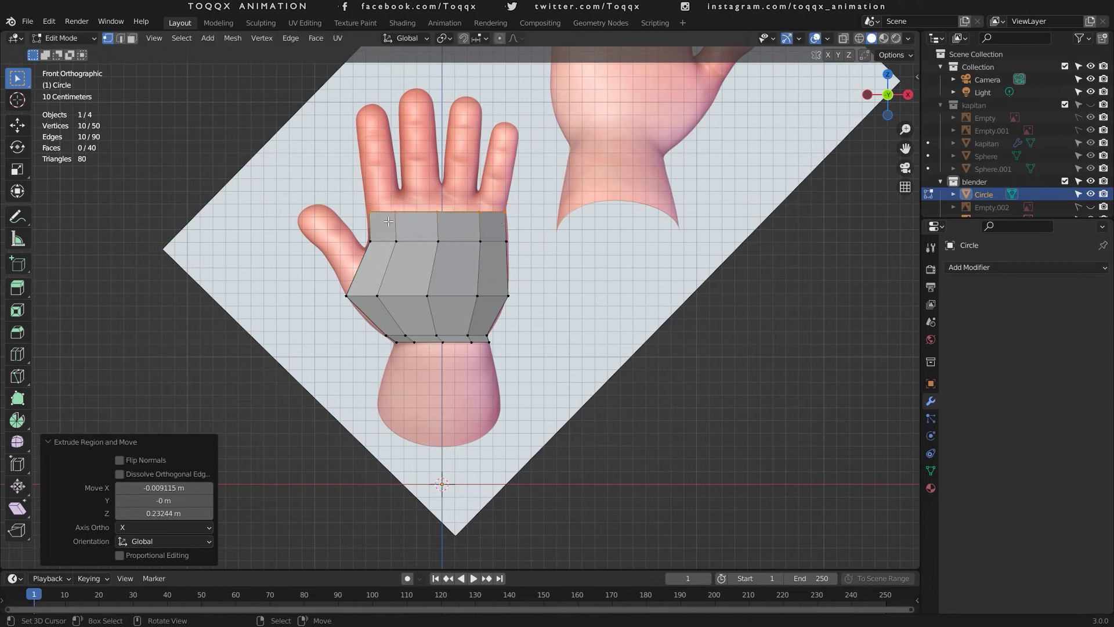
click(844, 38)
key(alt+a)
drag(381, 222, 491, 227)
key(g)
click(357, 203)
Step: Reposition the top loop's vertex pairs to match the gaps between the fingers and the curve of the finger bases
key(alt+a)
key(b)
key(g)
click(415, 201)
key(alt+a)
key(b)
key(g)
click(459, 204)
key(alt+a)
key(b)
key(g)
click(489, 209)
Step: Connect the opposite front and back vertices at the gaps between the fingers with edges
middle_drag(489, 209, 488, 290)
right_click(484, 185)
shift+right_click(481, 233)
key(f)
right_click(441, 185)
shift+click(438, 234)
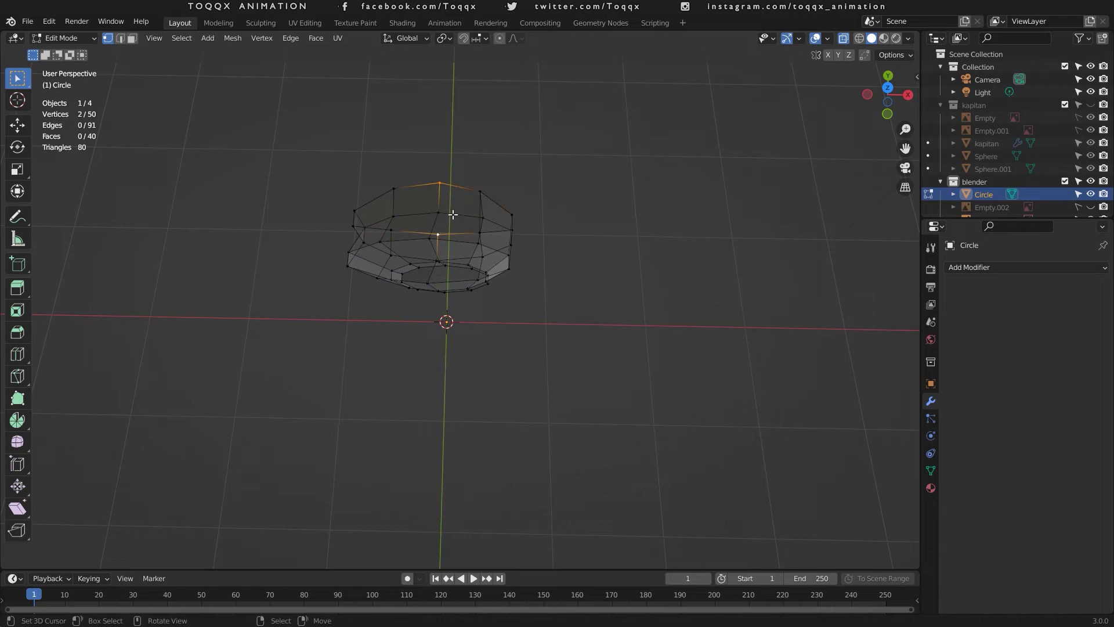
key(f)
Step: Extrude the index finger's base loop about 0.72 m up to the fingertip and scale it to 0.797
key(KP_1)
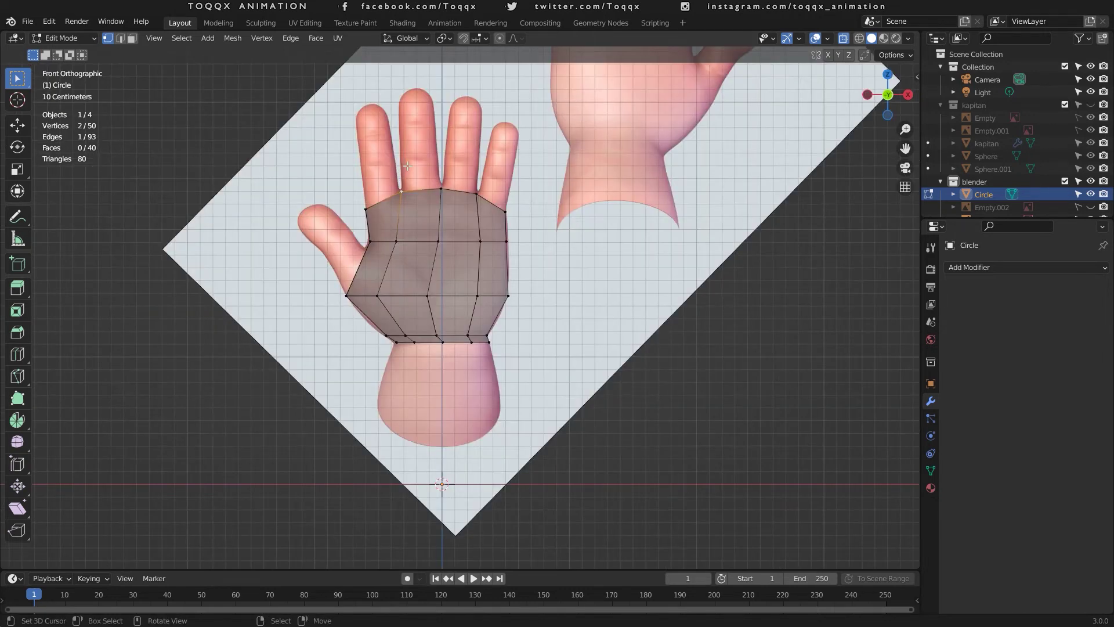
scroll(412, 168, down, 3)
key(e)
click(432, 159)
scroll(432, 159, up, 2)
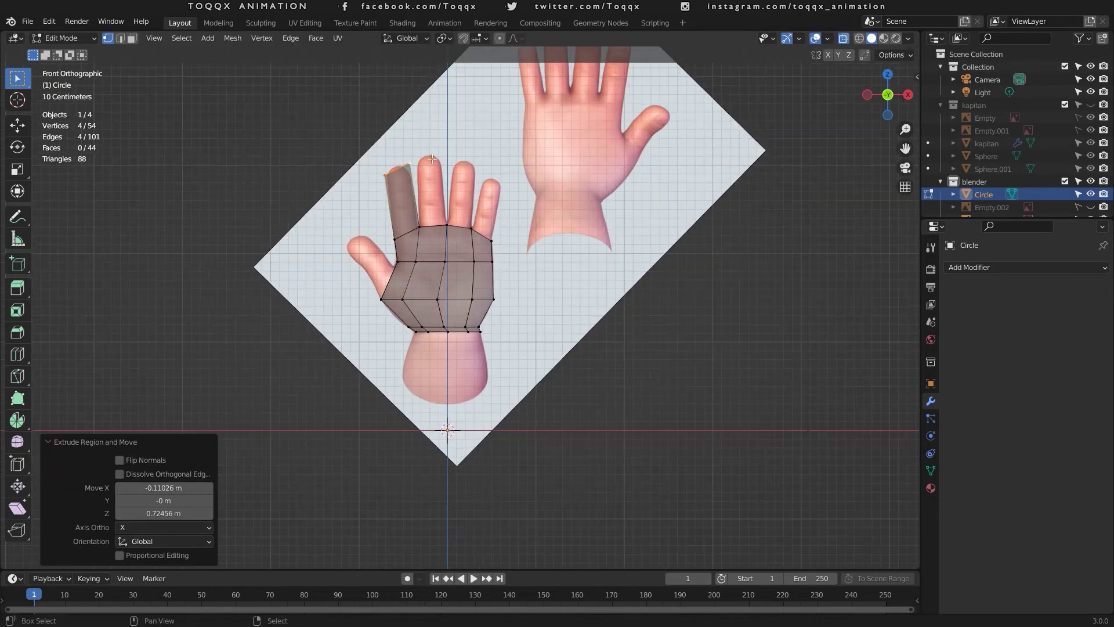
drag(904, 149, 924, 289)
scroll(464, 274, up, 6)
key(s)
click(388, 295)
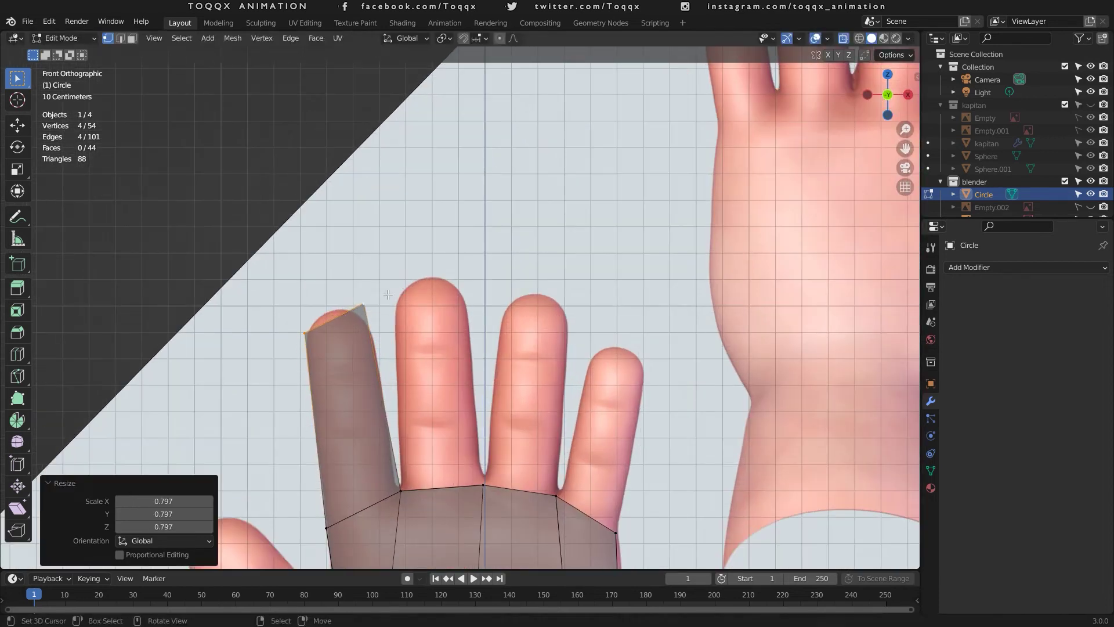
Step: Shift the index fingertip loop, rotate it 12.9°, extrude it slightly past the tip, and cap it with a face
key(g)
click(388, 304)
key(r)
click(404, 311)
key(e)
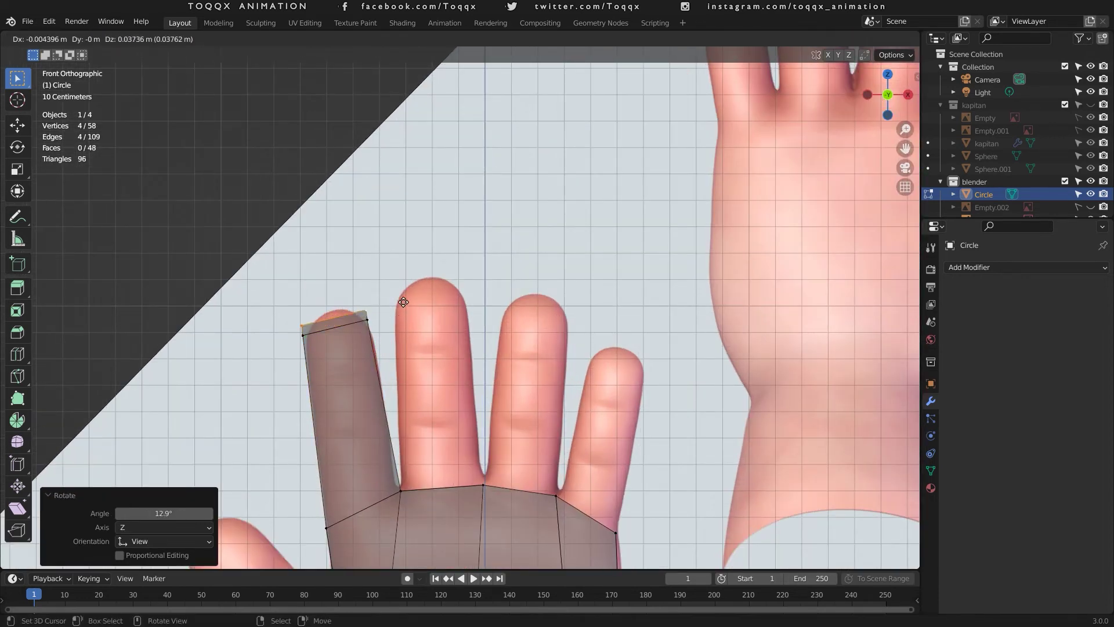
click(401, 295)
drag(891, 102, 774, 102)
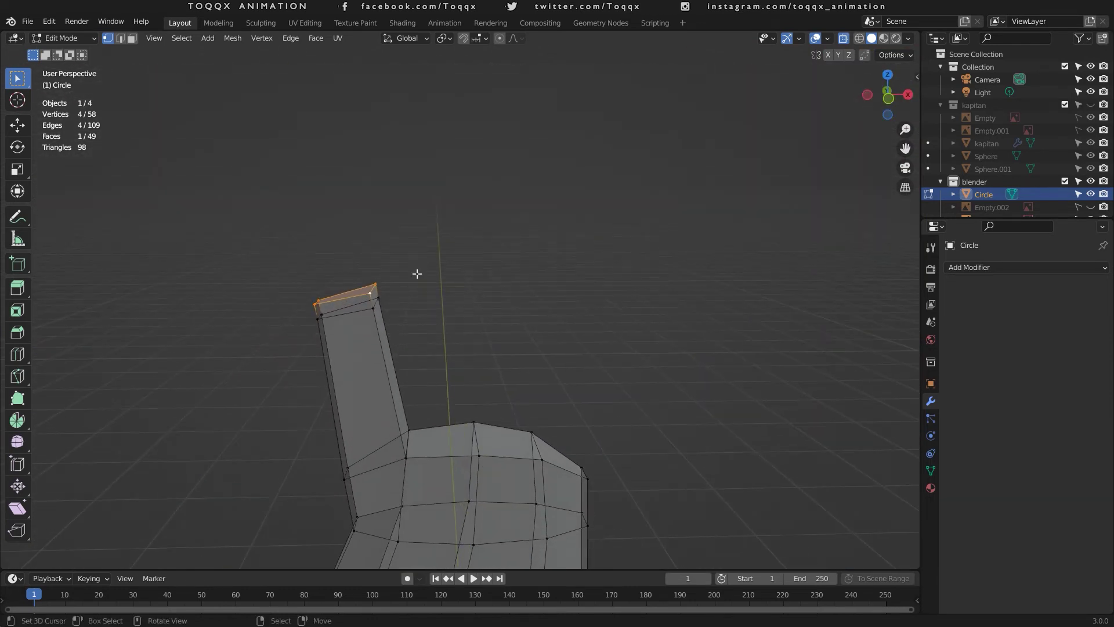
key(KP_1)
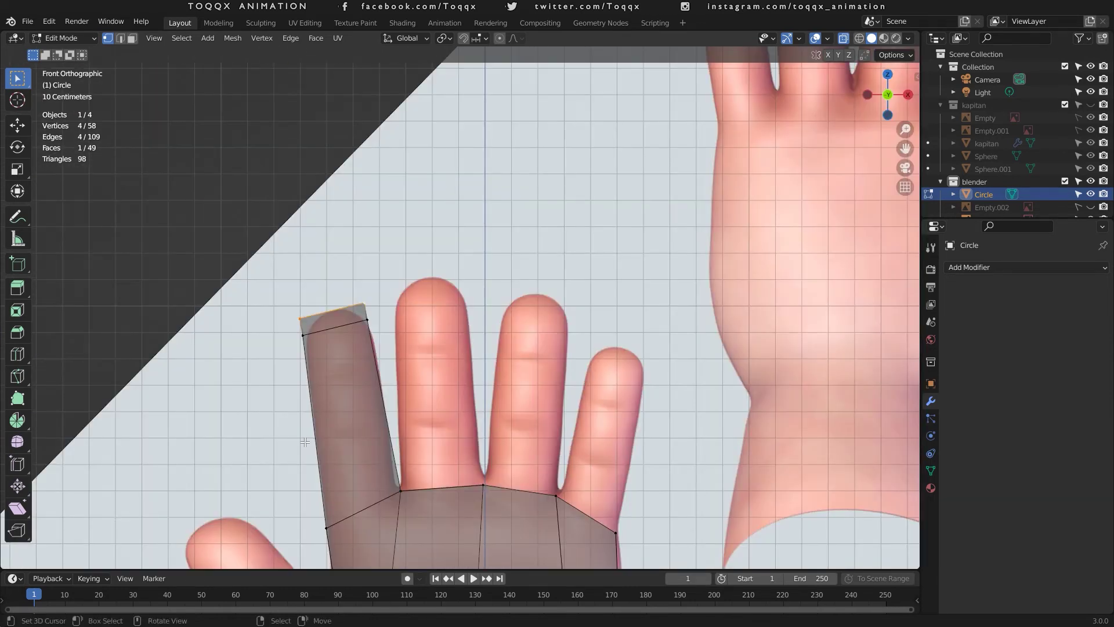
Step: Widen the vertices along the index finger's outer side by scaling them along Y
drag(893, 113, 408, 444)
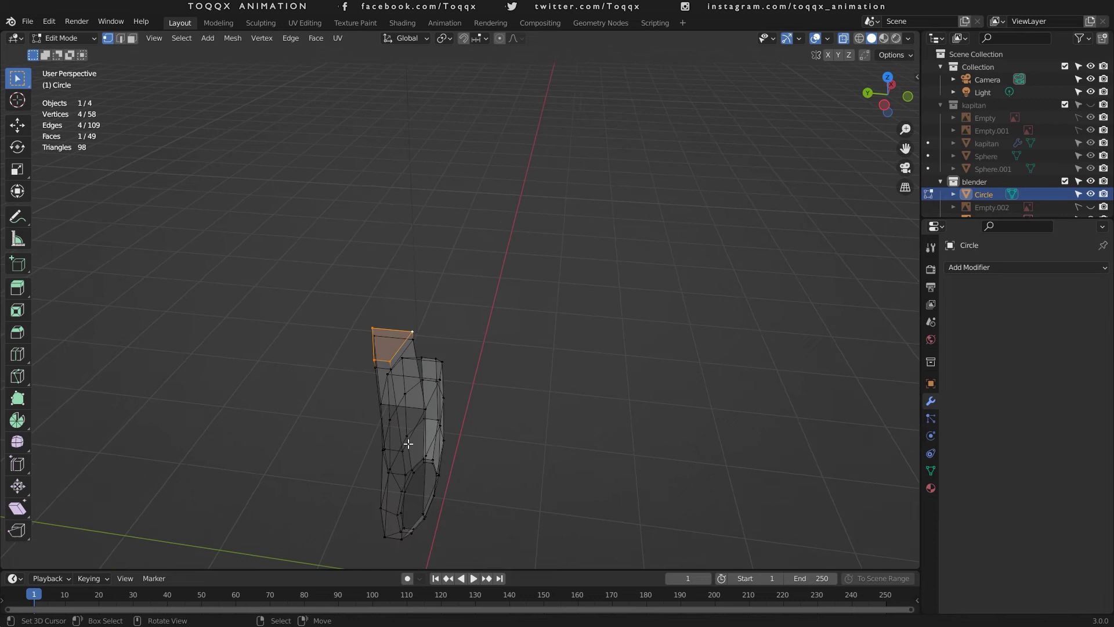
shift+click(393, 370)
shift+click(380, 386)
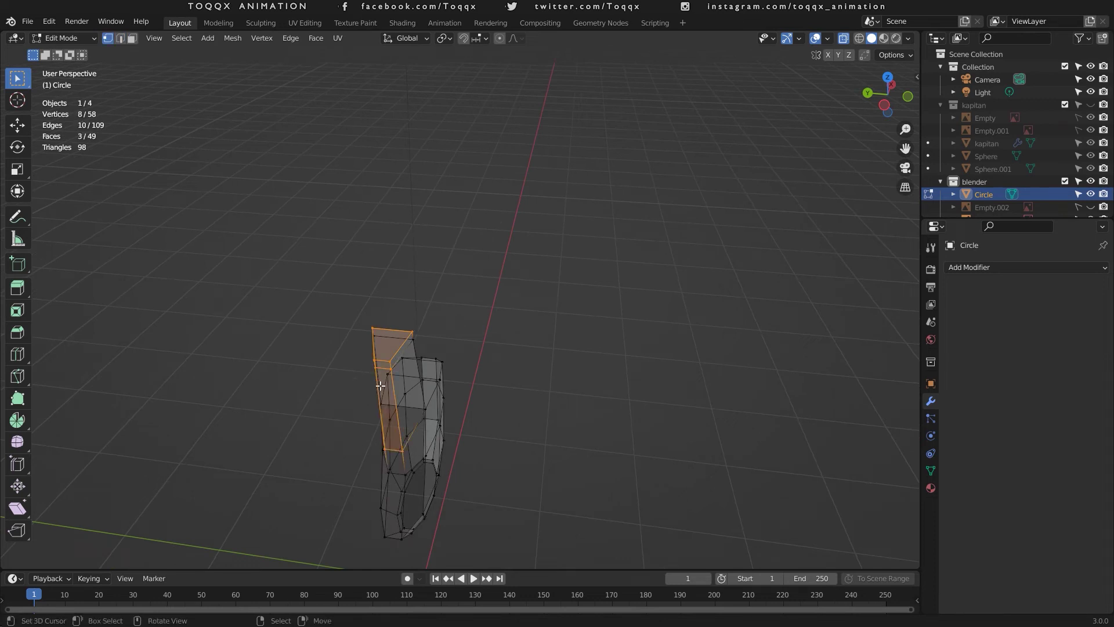
key(s)
key(y)
right_click(452, 388)
shift+right_click(412, 332)
shift+right_click(373, 328)
key(s)
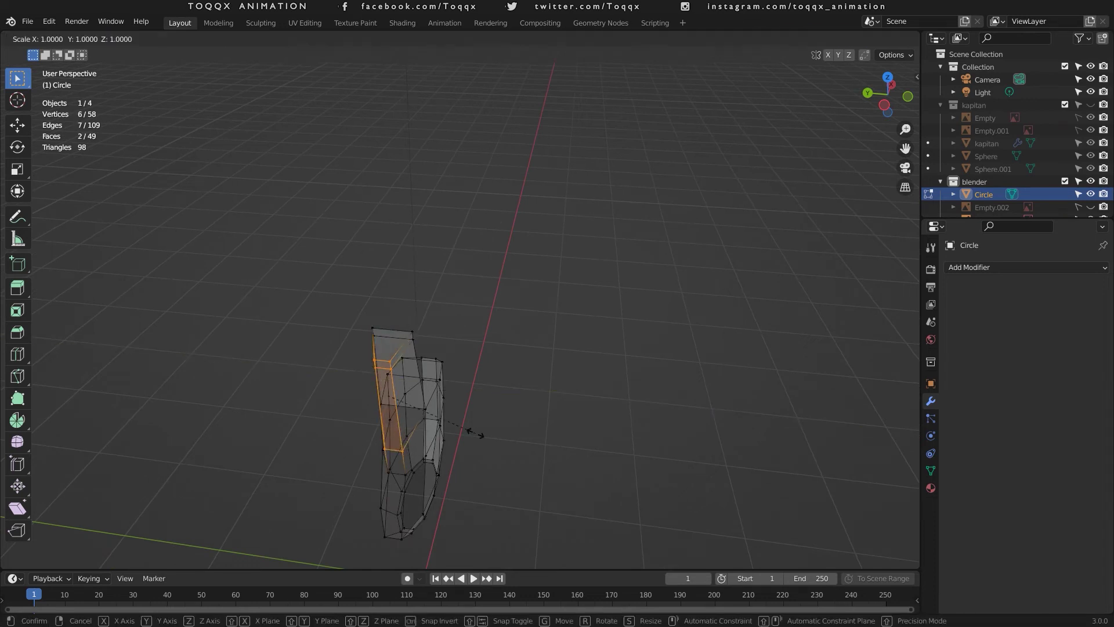
key(y)
click(577, 409)
key(Tab)
key(Tab)
Step: Scale the four inner-side vertices of the index fingertip to 0.644 along Y
right_click(372, 328)
shift+right_click(374, 336)
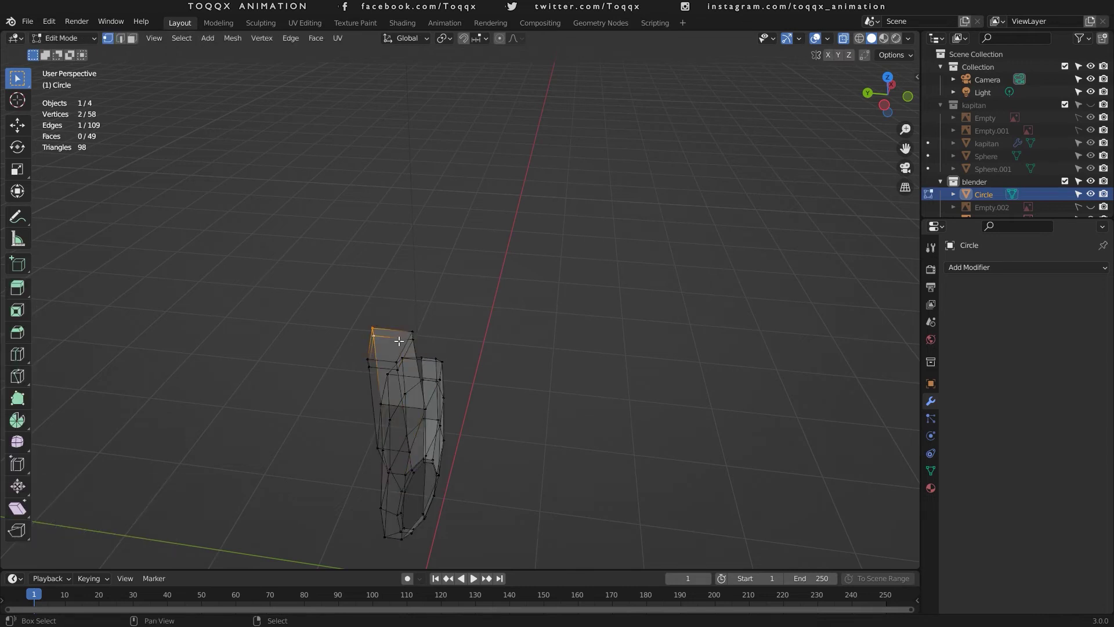
shift+right_click(412, 332)
shift+right_click(413, 339)
key(s)
key(y)
click(834, 421)
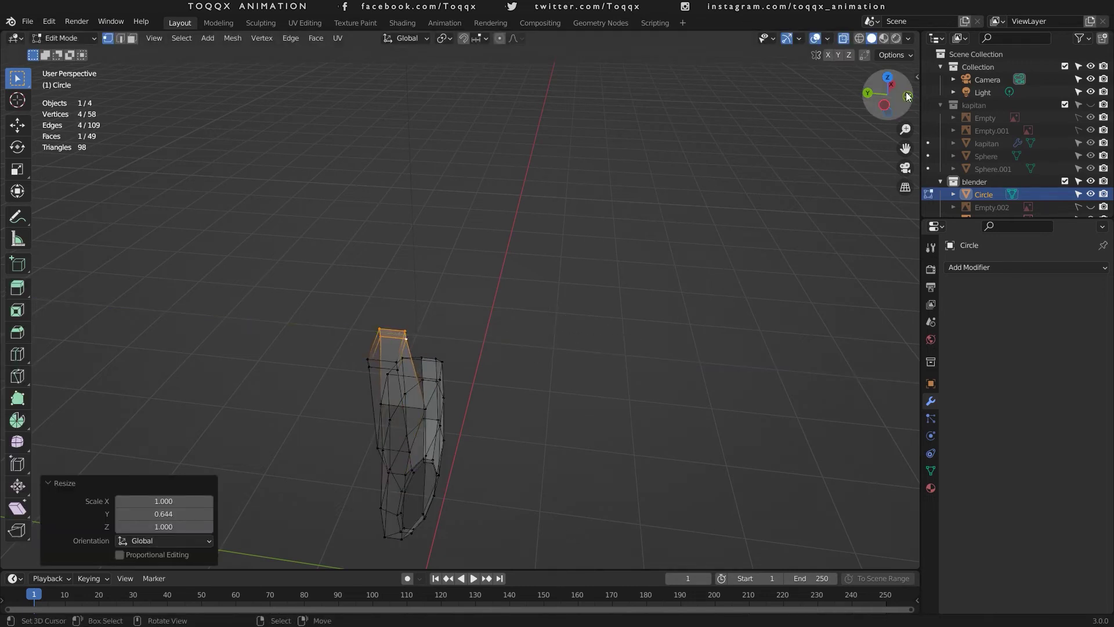
Step: Duplicate the index fingertip box onto the middle fingertip and rotate the copy 12.7°
drag(887, 94, 922, 113)
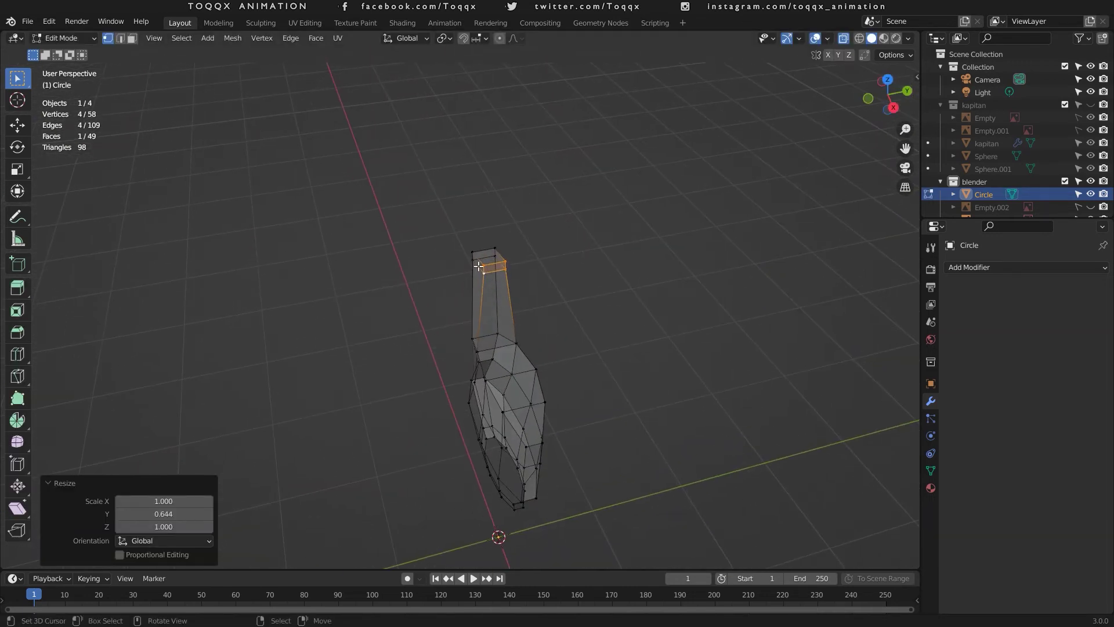
drag(461, 233, 521, 288)
key(KP_1)
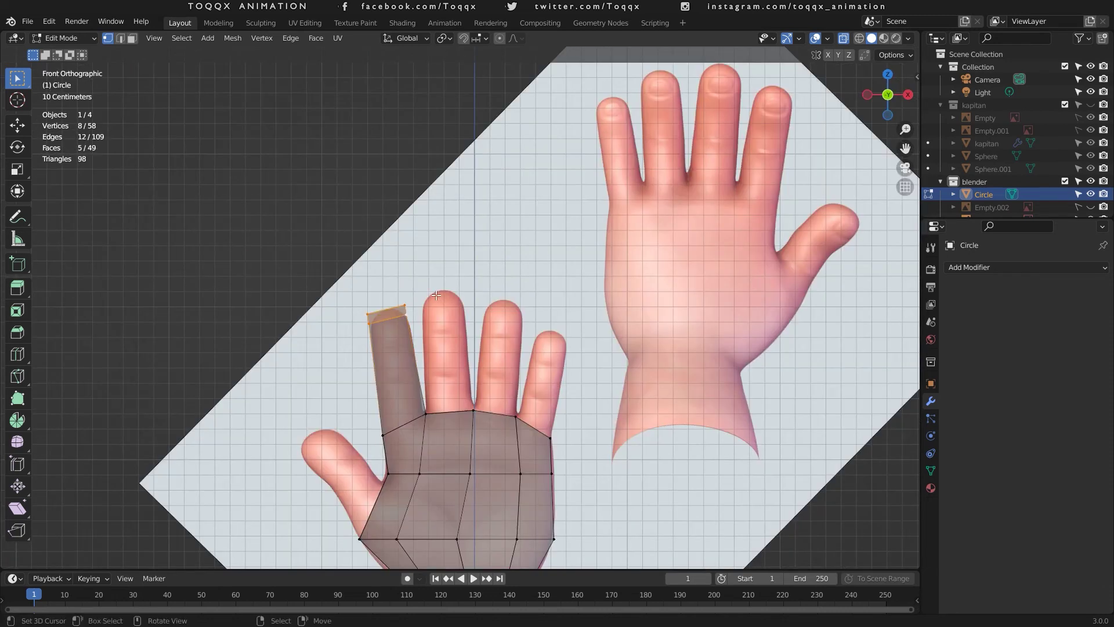
key(shift+d)
click(491, 280)
key(r)
click(496, 287)
Step: Lower the base loop of the middle fingertip box slightly to where the tip begins to round
scroll(371, 285, up, 3)
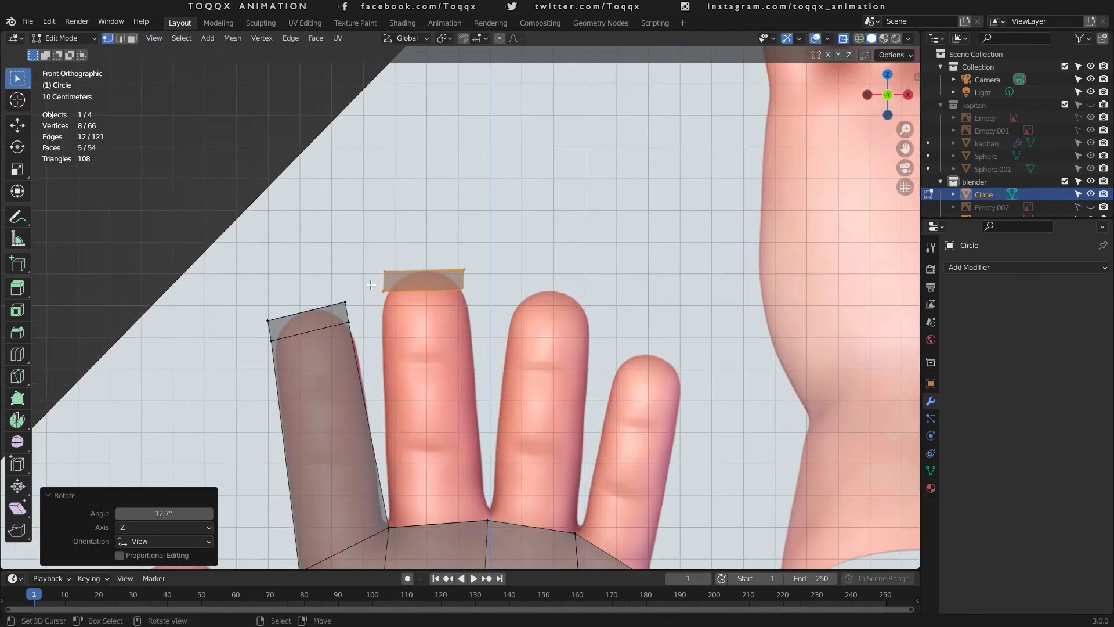
drag(372, 285, 469, 308)
key(g)
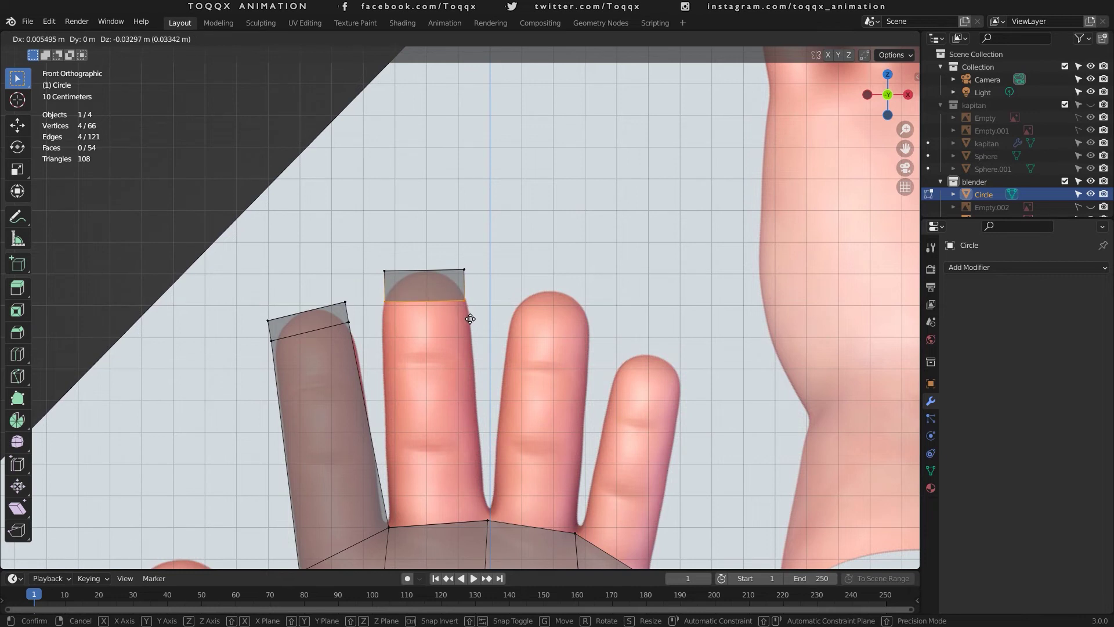
click(473, 297)
Step: Narrow the index-facing side of the middle fingertip box slightly along Y
middle_drag(475, 271, 424, 238)
drag(888, 95, 905, 80)
right_click(408, 147)
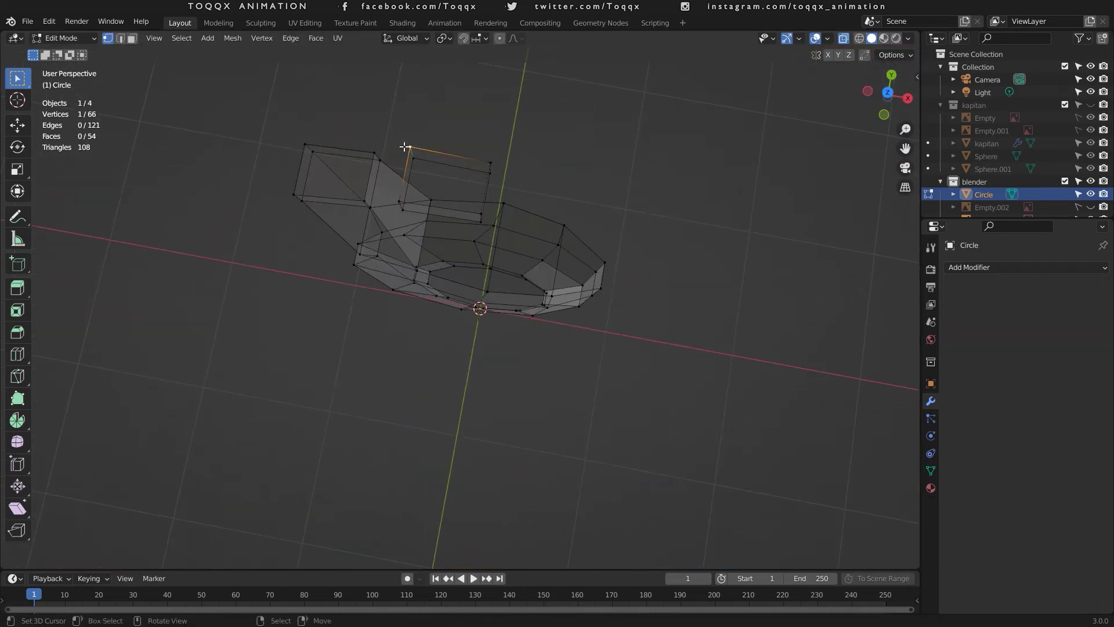
shift+right_click(413, 158)
shift+right_click(399, 201)
shift+right_click(402, 209)
key(s)
key(y)
click(519, 91)
Step: Scale the four outer-side vertices of the index fingertip to 0.919 along Y
right_click(305, 145)
shift+right_click(313, 152)
shift+right_click(294, 194)
shift+right_click(301, 201)
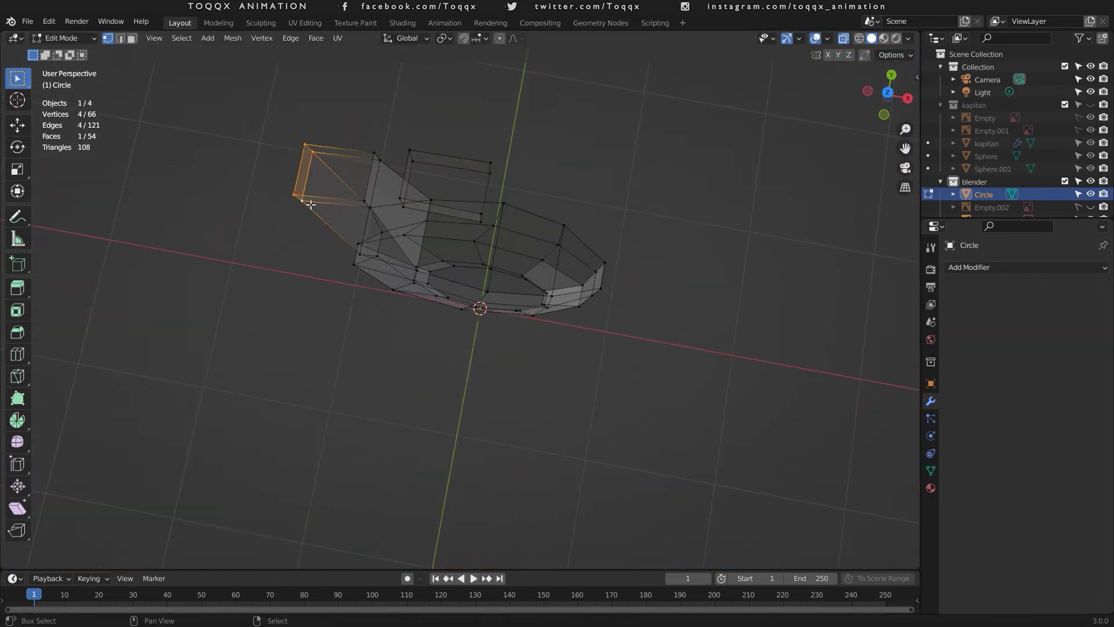
key(s)
key(y)
click(455, 83)
Step: Duplicate the middle fingertip box about 0.40 m along X onto the ring fingertip and rotate it to the finger's angle
key(KP_1)
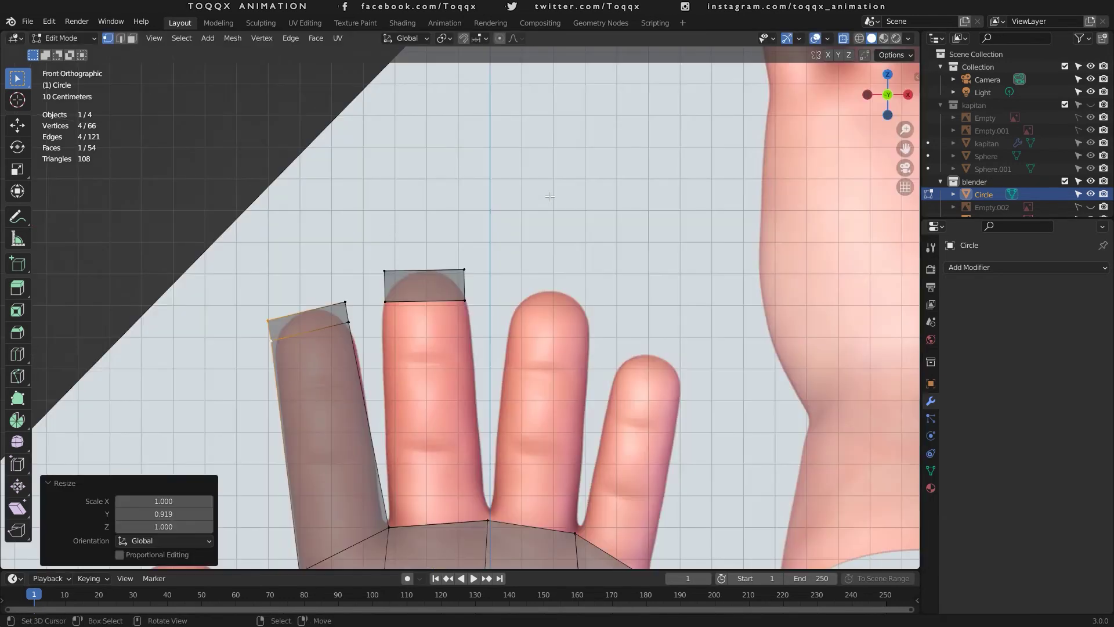
key(alt+a)
key(l)
key(shift+d)
click(566, 265)
key(r)
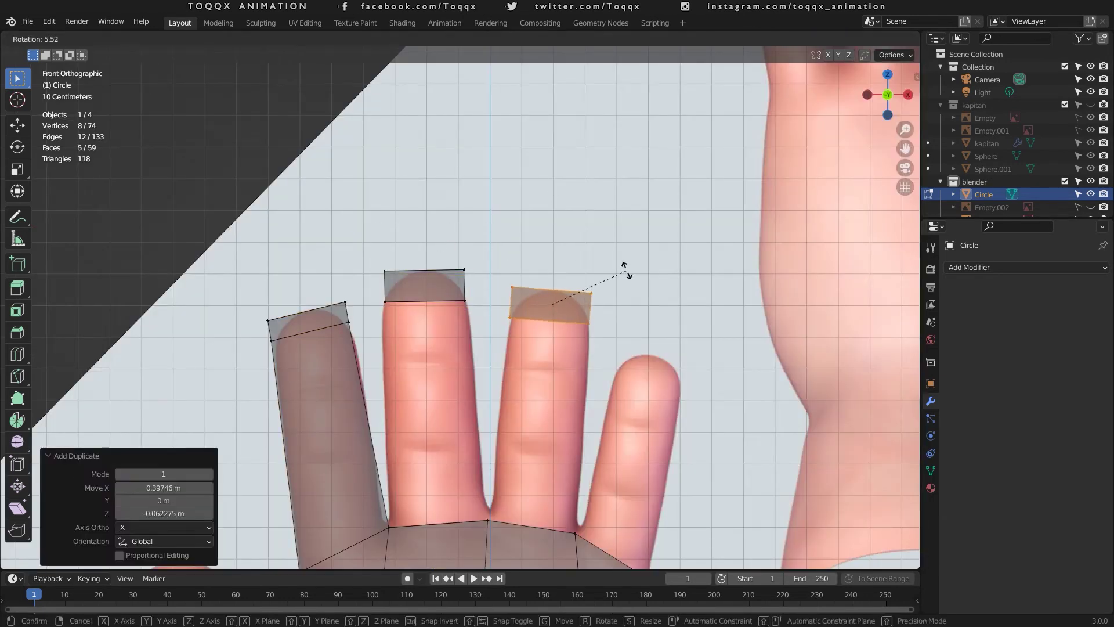
click(627, 268)
Step: Duplicate the ring fingertip box onto the little fingertip, about 0.30 m across and 0.20 m down, and rotate, scale, and nudge it to fit
key(shift+d)
click(738, 336)
key(r)
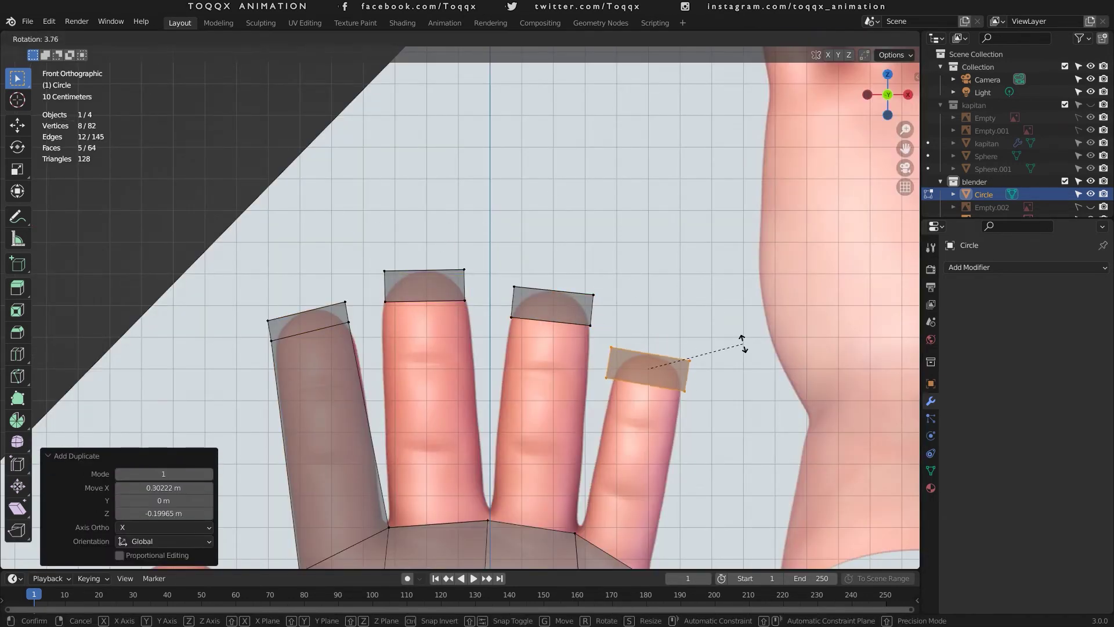
click(741, 342)
key(s)
click(738, 343)
key(g)
click(736, 339)
Step: Bridge the little fingertip box's open loop to the little finger's base loop on the palm
scroll(593, 370, down, 3)
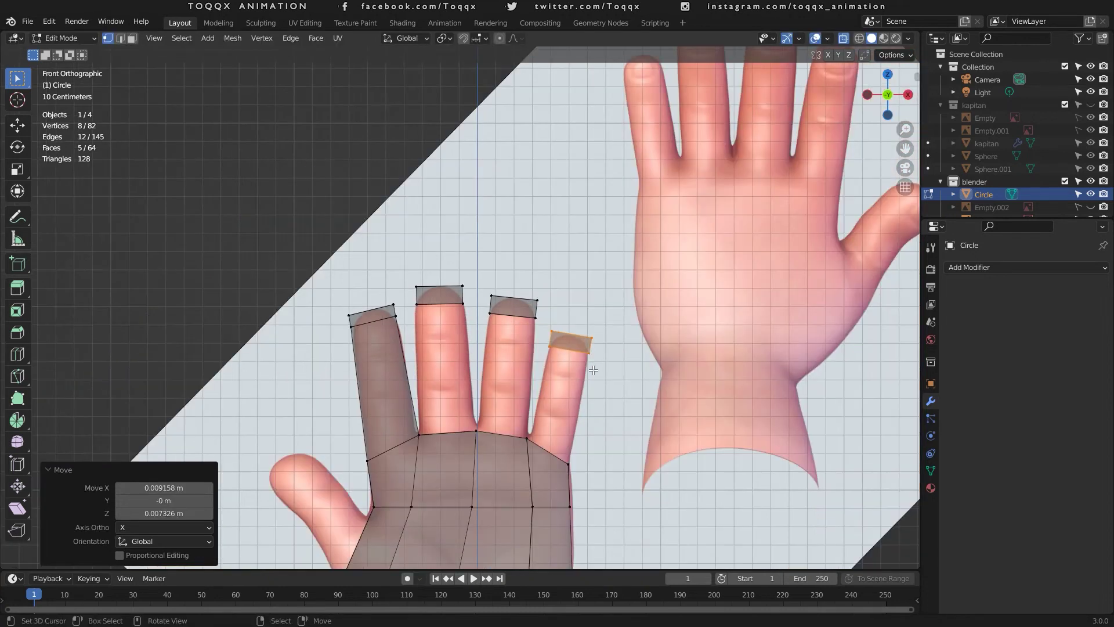
drag(887, 95, 677, 311)
alt+click(573, 344)
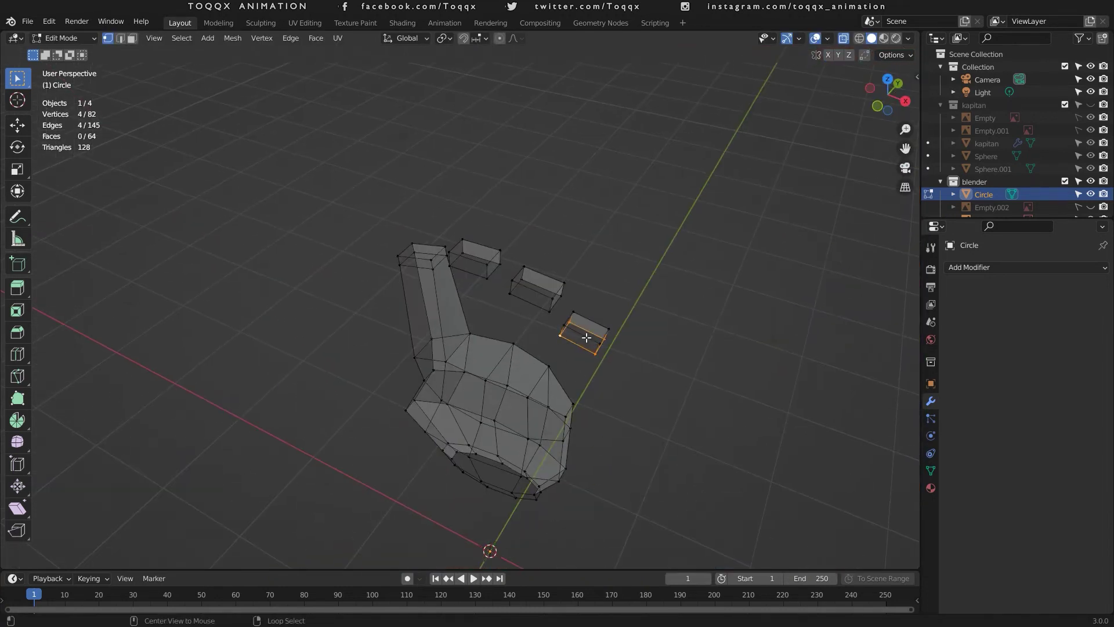
alt+shift+click(566, 386)
scroll(557, 378, up, 1)
key(ctrl+z)
alt+shift+click(566, 377)
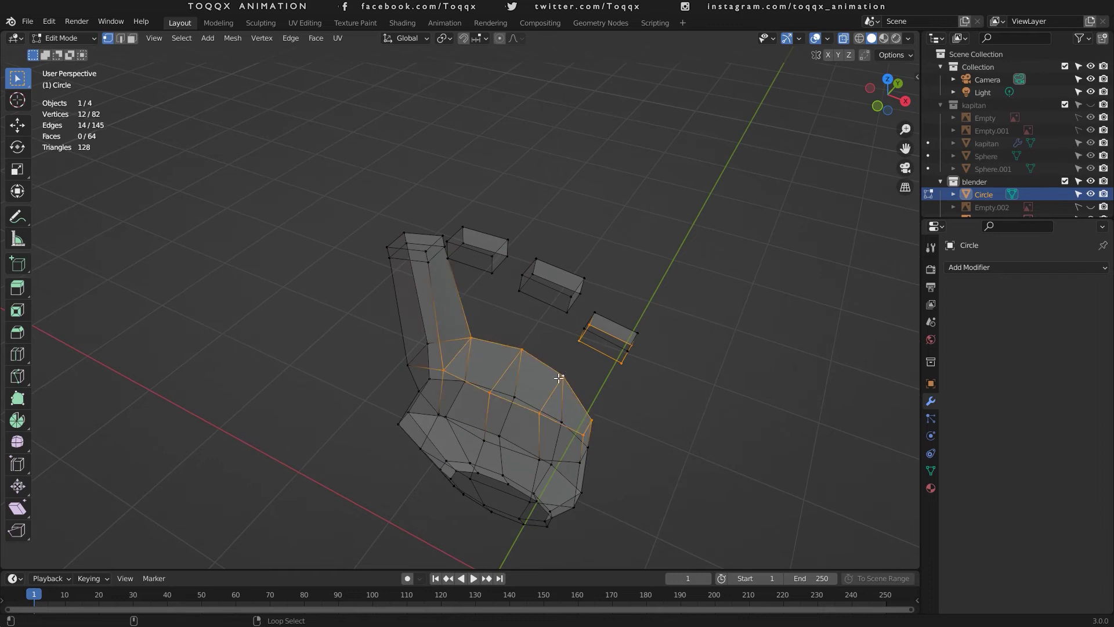
key(ctrl+z)
shift+click(564, 377)
key(ctrl+e)
click(506, 322)
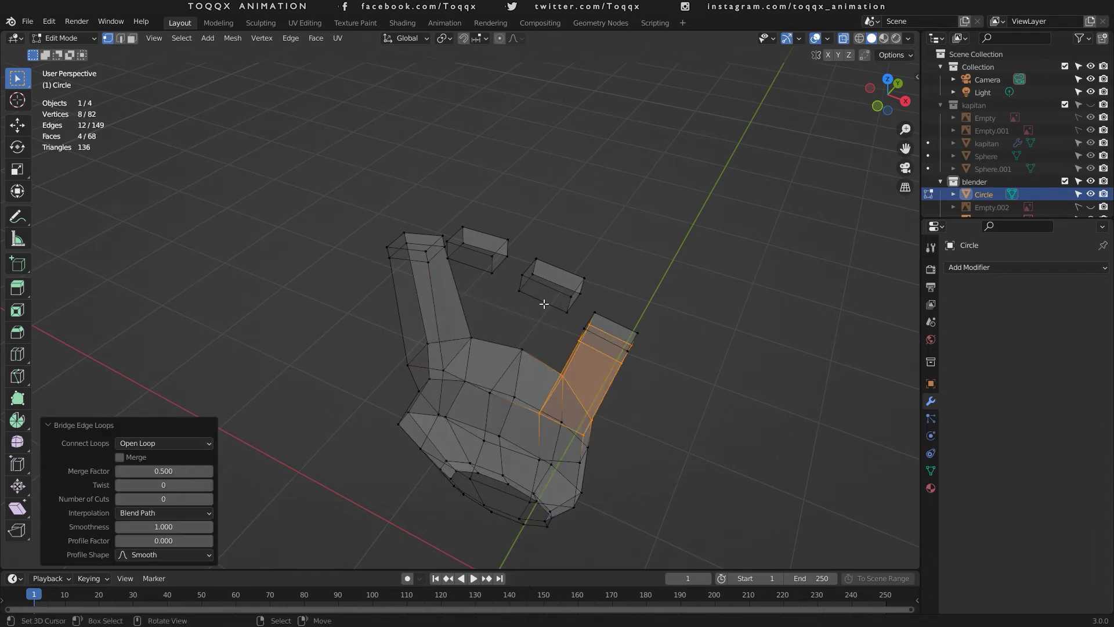
Step: Bridge the ring and middle fingertip boxes to their base loops on the palm and look over the joined hand
alt+click(544, 312)
key(ctrl+e)
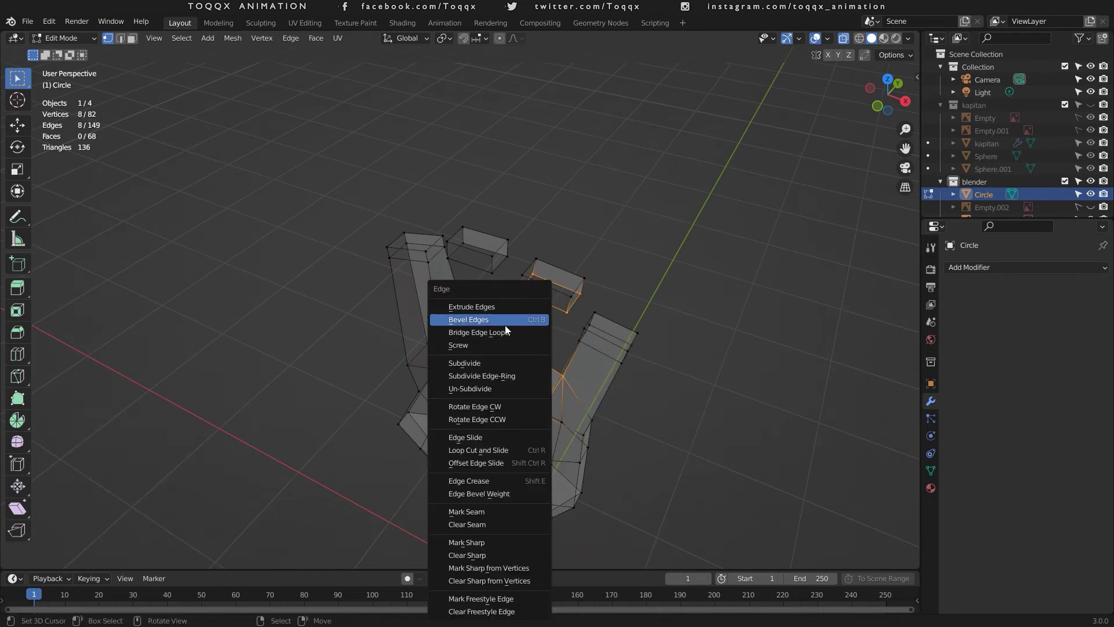
click(500, 332)
alt+click(469, 270)
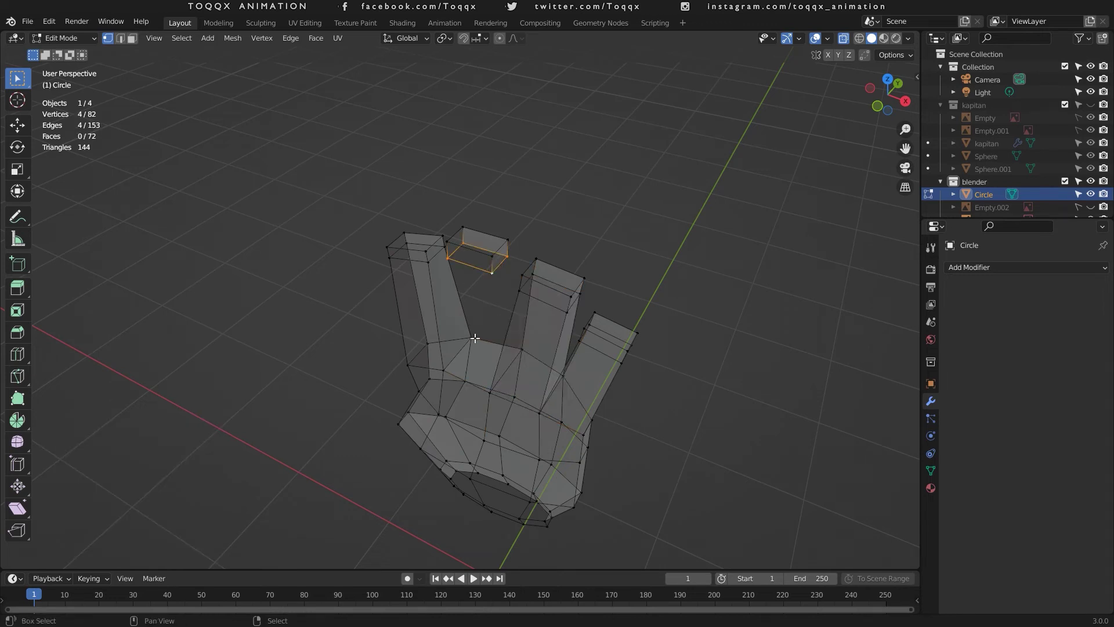
shift+click(453, 378)
key(ctrl+e)
click(459, 380)
key(Tab)
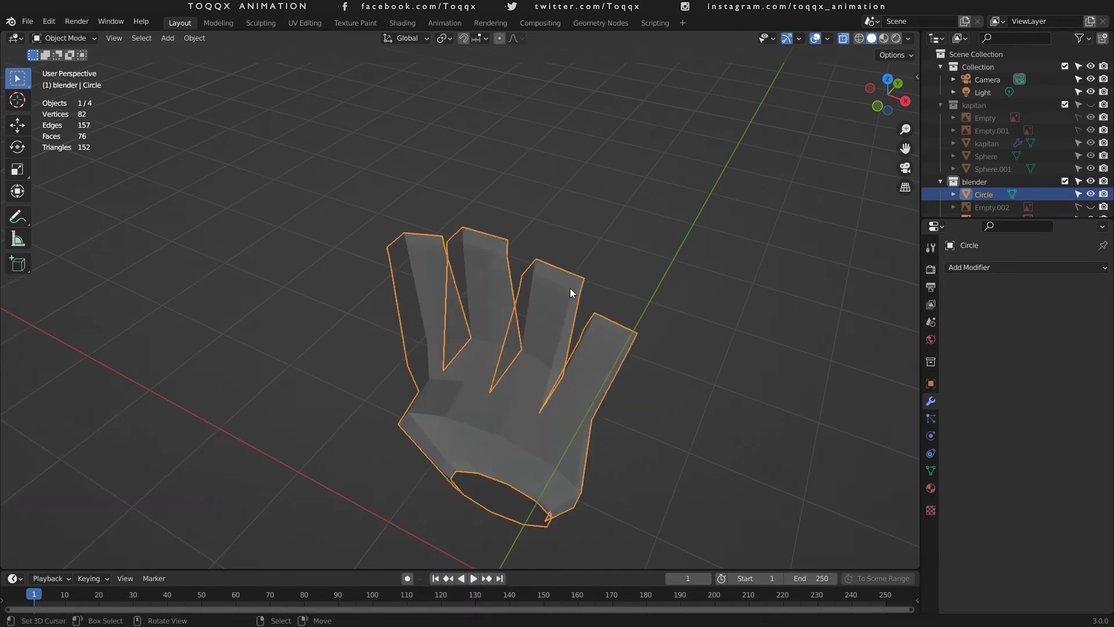
middle_drag(643, 300, 603, 204)
Step: Add a loop cut around the index finger and slide it by about -0.58 to sit below the fingertip, with see-through display on
key(KP_1)
key(Tab)
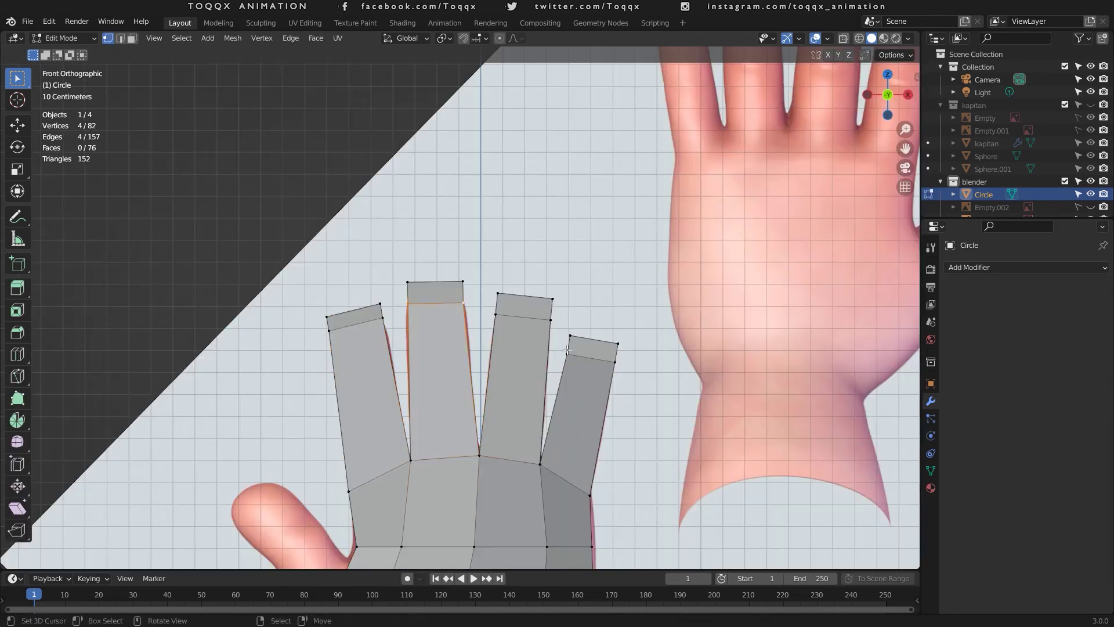
key(alt+z)
scroll(490, 399, up, 3)
key(ctrl+r)
click(287, 359)
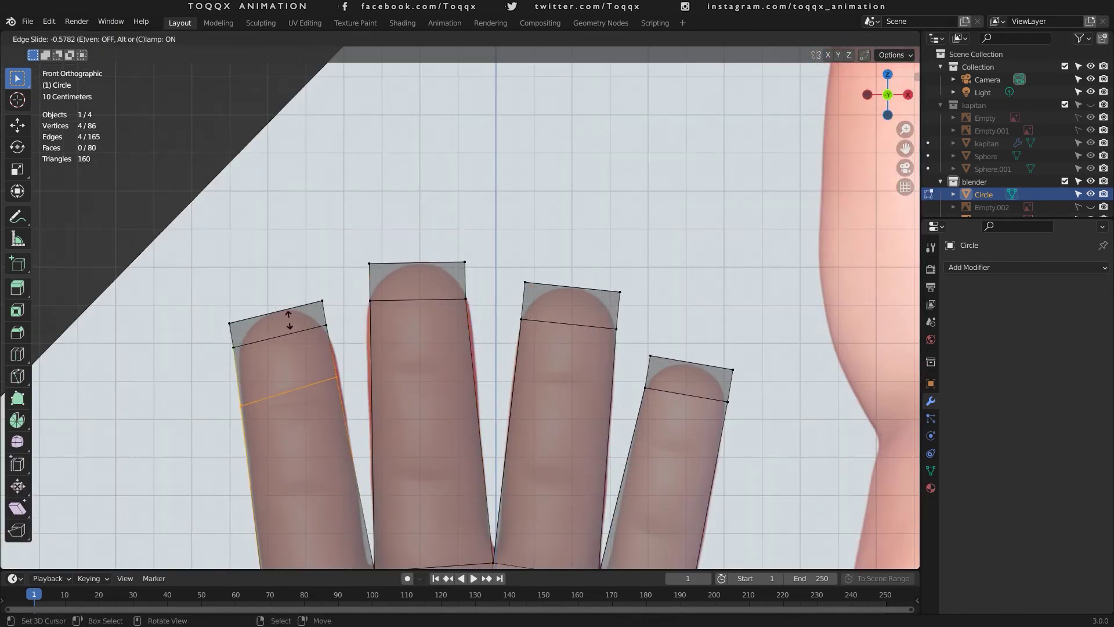
click(289, 319)
click(44, 441)
Step: Slide the index finger loop's side facing the middle finger slightly down, and add a second loop cut just below that loop
key(alt+a)
key(b)
drag(313, 356, 360, 400)
key(g)
key(g)
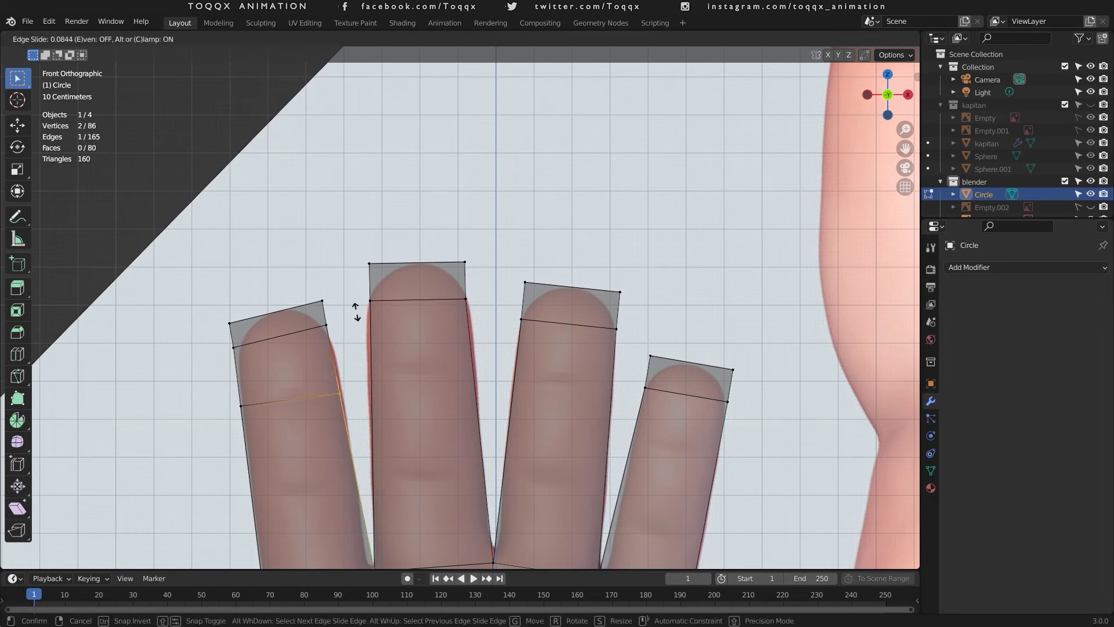
click(356, 314)
key(ctrl+r)
click(251, 422)
click(269, 326)
scroll(313, 383, down, 3)
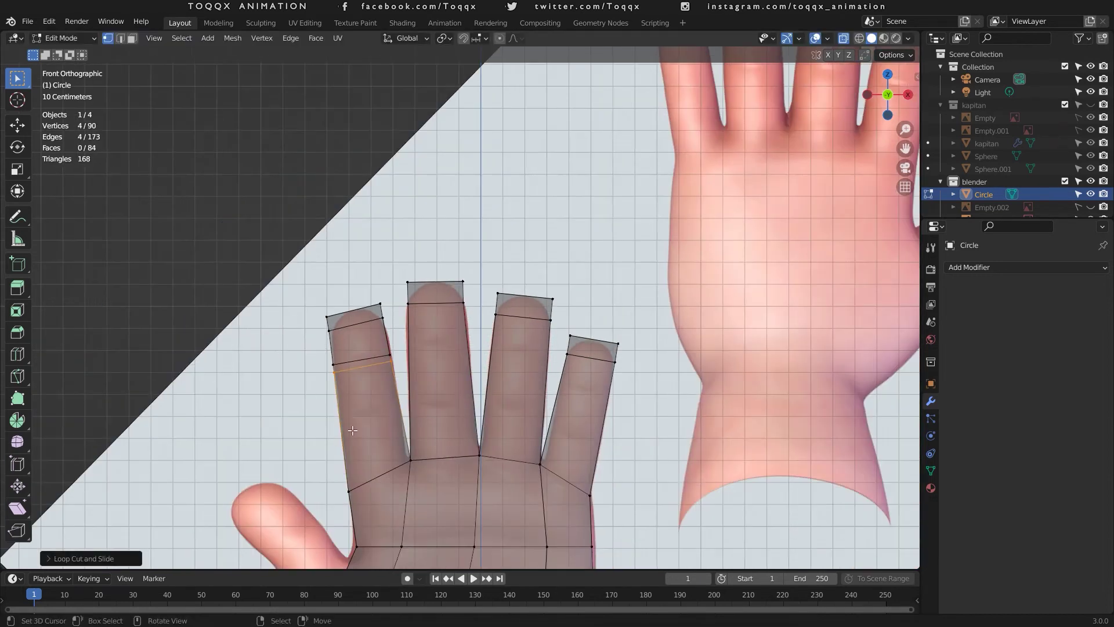
Step: Add two closely spaced loop cuts at the index finger's lower joint, sliding the lower loop's outer side to follow the crease
key(ctrl+r)
click(355, 401)
click(357, 404)
key(alt+a)
key(b)
drag(362, 409, 309, 471)
key(g)
key(g)
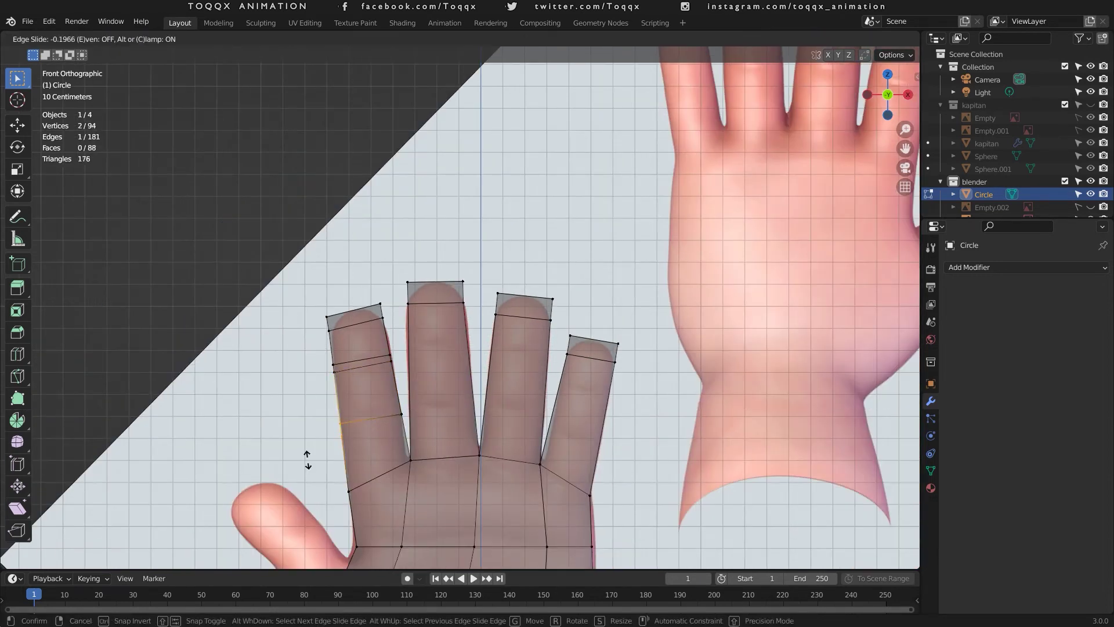
click(307, 459)
key(ctrl+r)
click(338, 412)
click(339, 430)
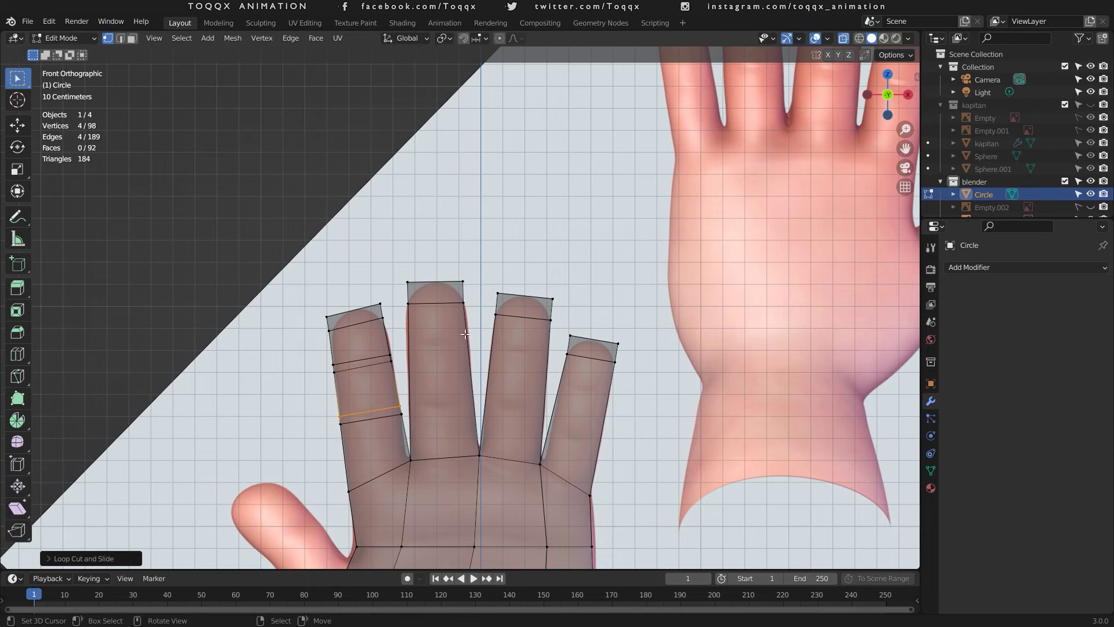
Step: Add two closely spaced loop cuts around the middle finger's lower joint
key(ctrl+r)
click(427, 399)
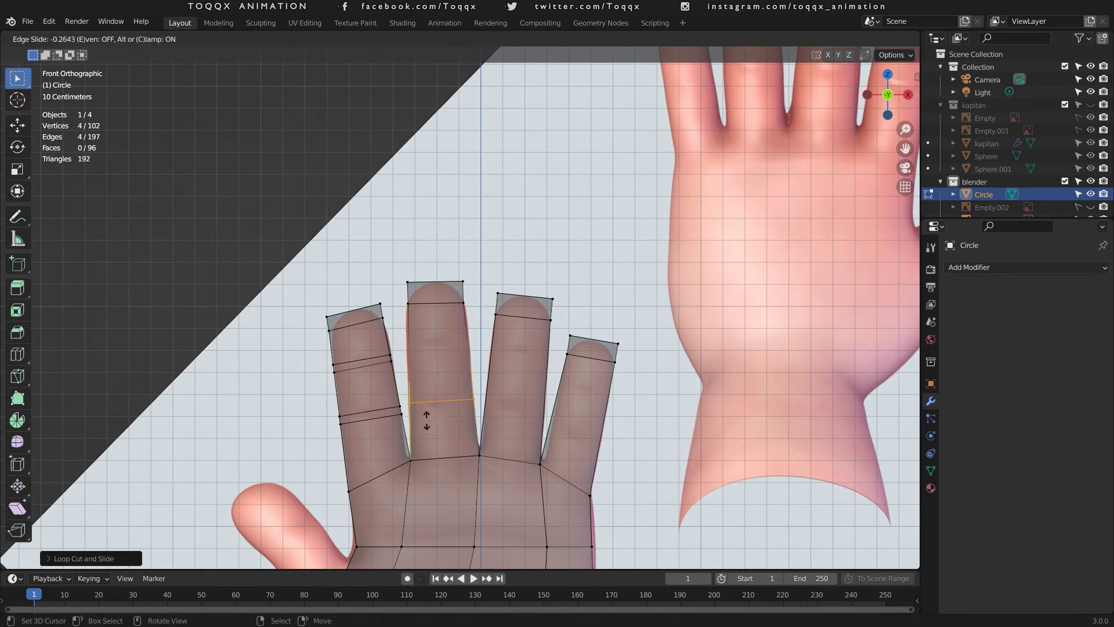
click(425, 419)
key(ctrl+r)
click(427, 420)
click(430, 399)
Step: Add two closely spaced loop cuts around the middle finger's upper joint, sliding the second by about -0.66
key(ctrl+r)
click(427, 347)
click(427, 344)
key(ctrl+r)
click(425, 335)
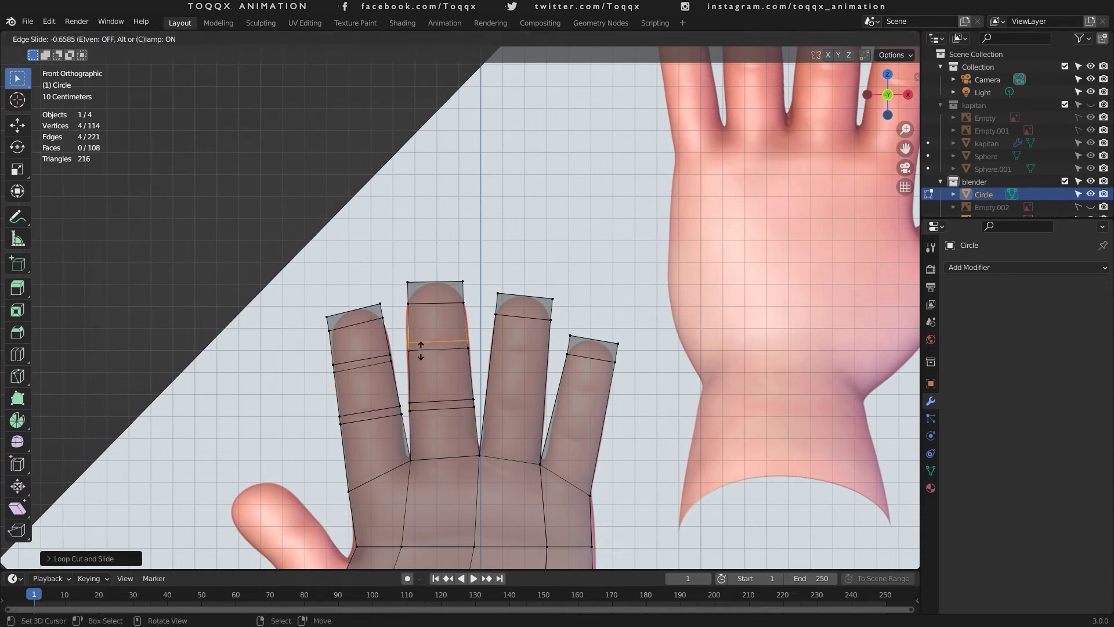
click(421, 351)
Step: Add two closely spaced loop cuts around the ring finger's lower joint
key(ctrl+r)
click(488, 409)
key(ctrl+r)
click(487, 427)
click(490, 408)
Step: Add two closely spaced loop cuts around the ring finger's upper joint
key(ctrl+r)
click(496, 364)
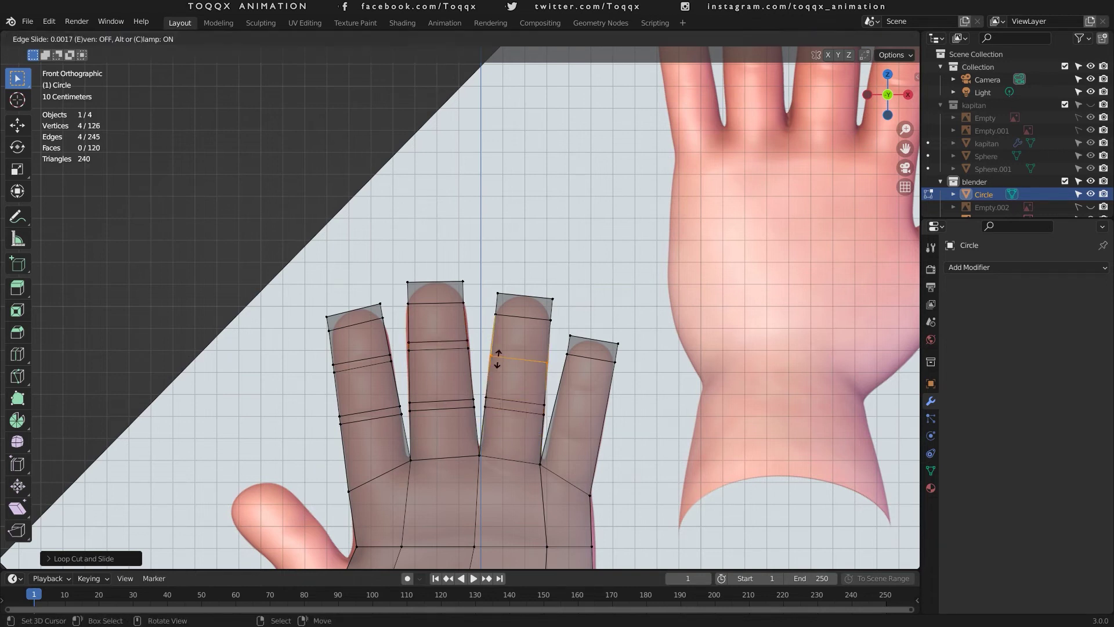
click(498, 355)
key(ctrl+r)
click(499, 336)
Step: Add two closely spaced loop cuts at the little finger's upper joint, sliding the first loop's outer side to match the crease
key(ctrl+r)
click(574, 395)
click(576, 373)
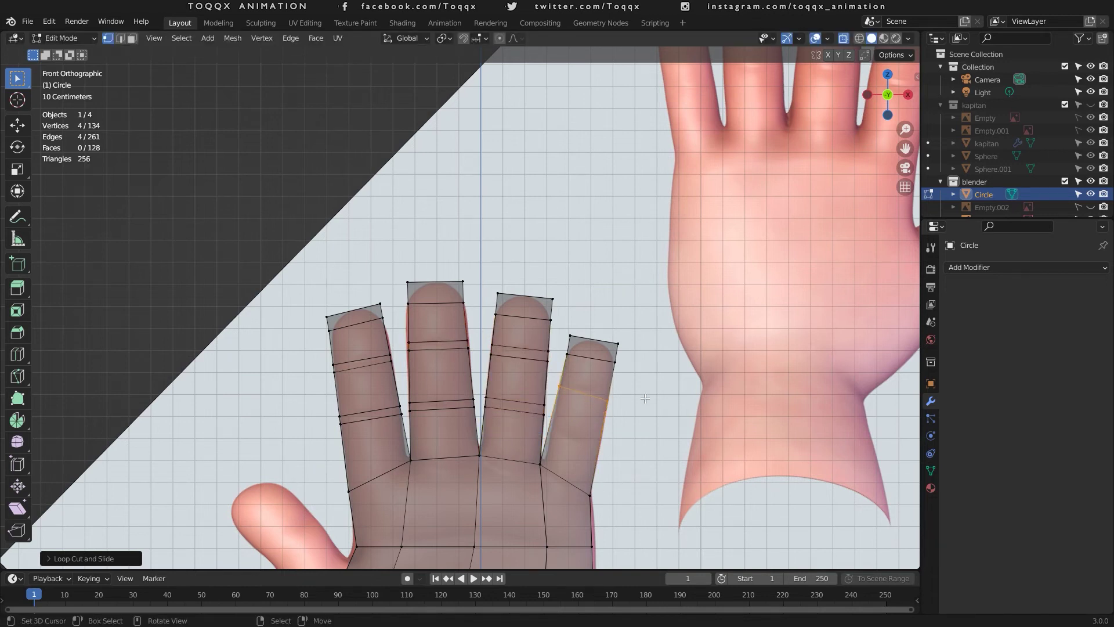
key(alt+a)
drag(596, 385, 637, 420)
key(g)
key(g)
click(634, 415)
key(ctrl+r)
click(568, 376)
click(567, 377)
Step: Add two closely spaced loop cuts at the little finger's lower joint, sliding the first loop's outer side to match the crease
key(ctrl+r)
click(567, 426)
click(568, 436)
key(alt+a)
key(b)
drag(585, 450, 617, 469)
key(g)
key(g)
click(616, 456)
key(ctrl+r)
click(567, 418)
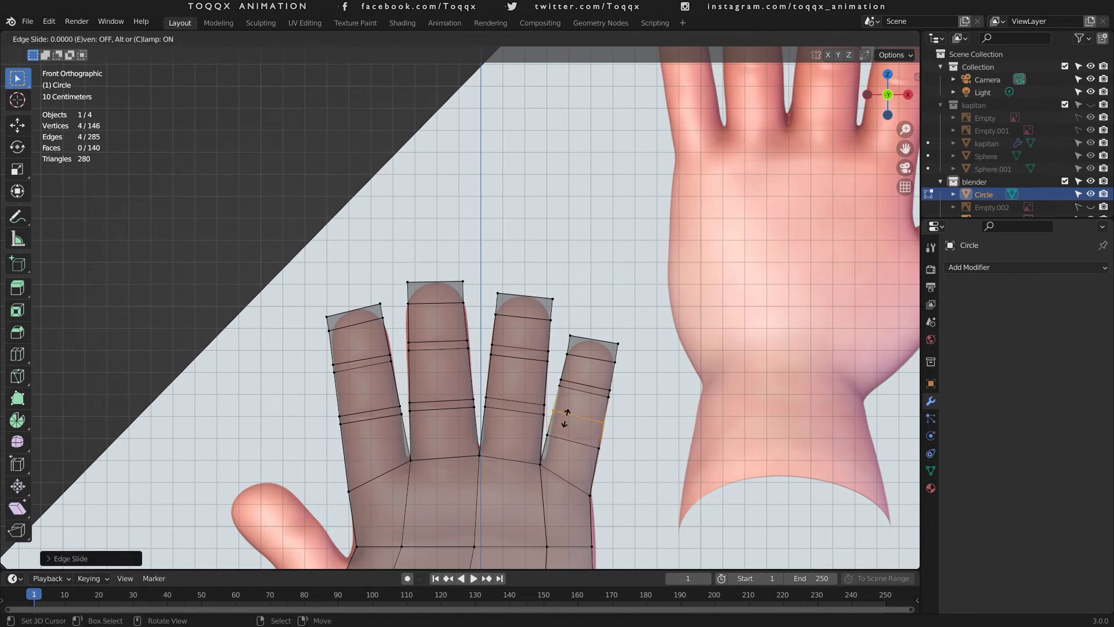
click(565, 432)
scroll(564, 433, down, 5)
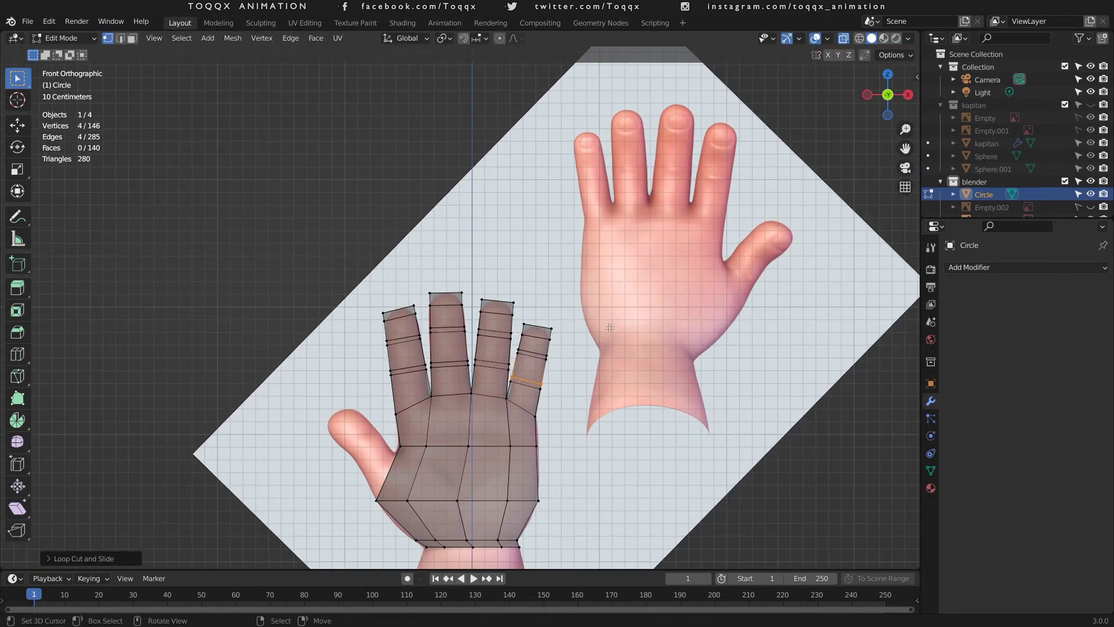
Step: Select the four vertices of the palm's side face at the thumb base and scale them along Y
middle_drag(388, 440, 410, 484)
click(402, 455)
shift+right_click(388, 456)
shift+right_click(380, 523)
shift+right_click(395, 524)
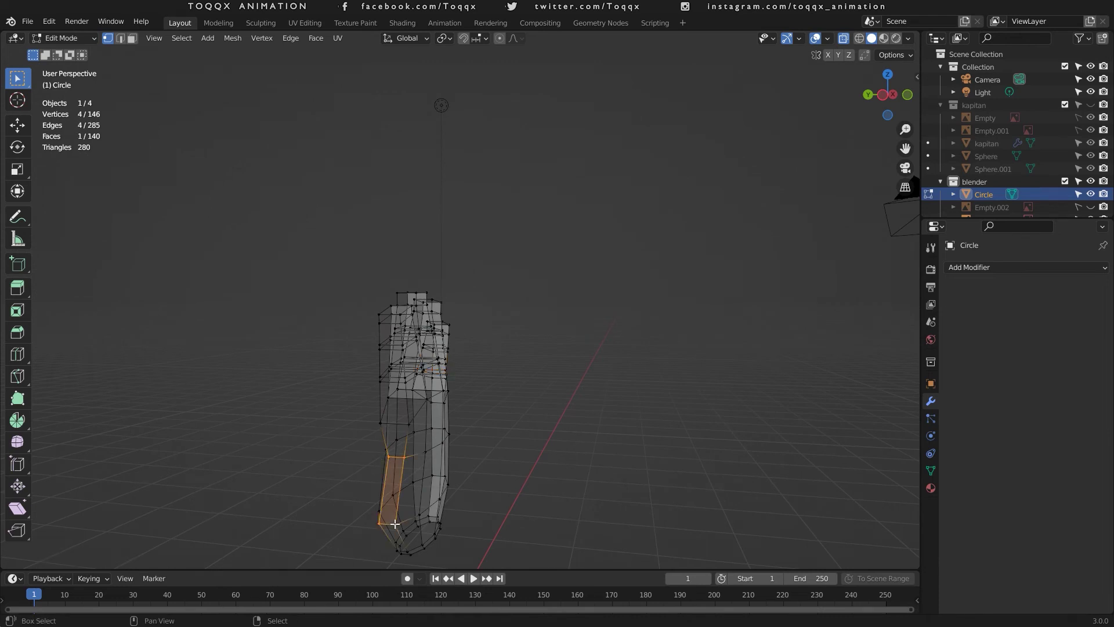
key(s)
key(y)
click(491, 489)
Step: Extrude the thumb-base face a short way outward from the palm in front view
key(KP_1)
key(e)
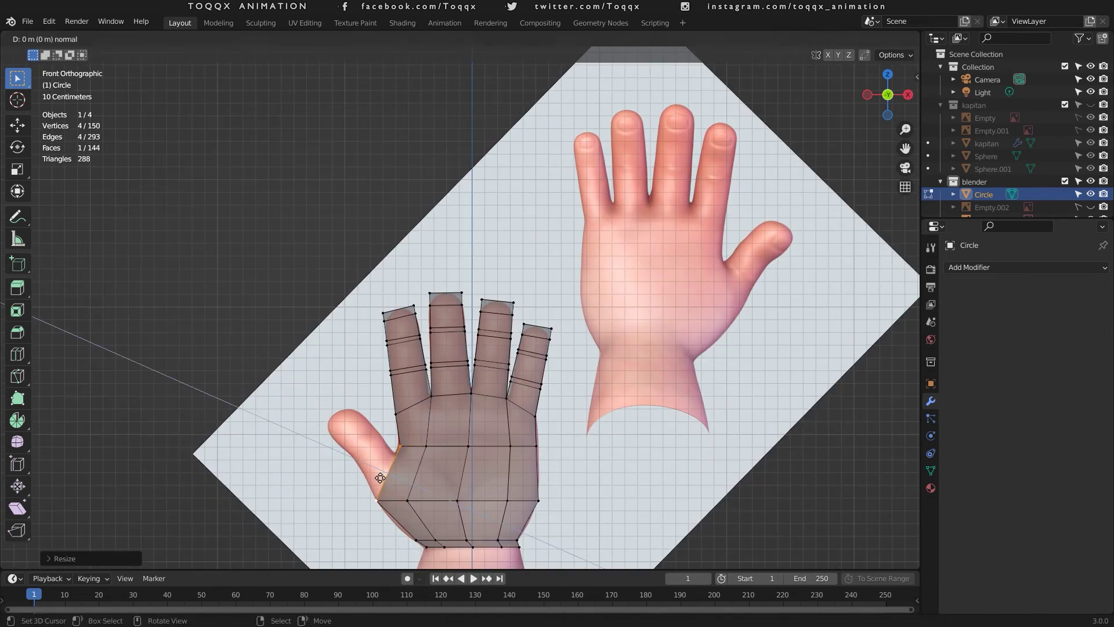
click(389, 467)
shift+middle_drag(390, 467, 571, 332)
scroll(571, 332, up, 4)
scroll(572, 332, up, 1)
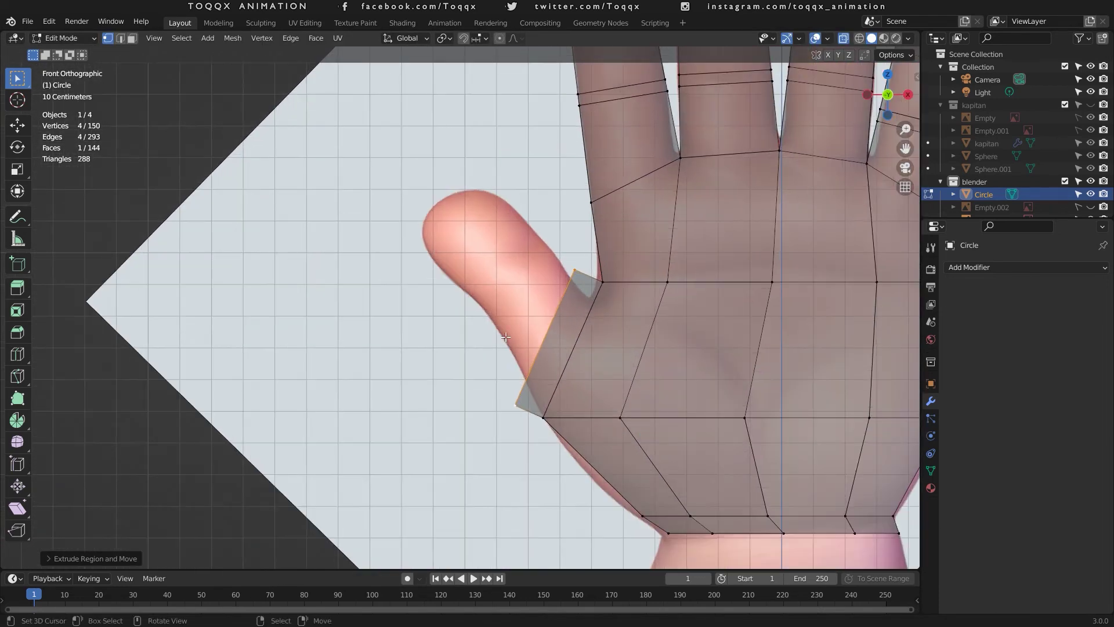
Step: Move the extruded face's lower and upper edges onto the outline of the thumb's base in the reference
right_click(514, 404)
drag(531, 388, 504, 442)
key(g)
click(512, 419)
right_click(571, 267)
drag(570, 253, 588, 287)
key(g)
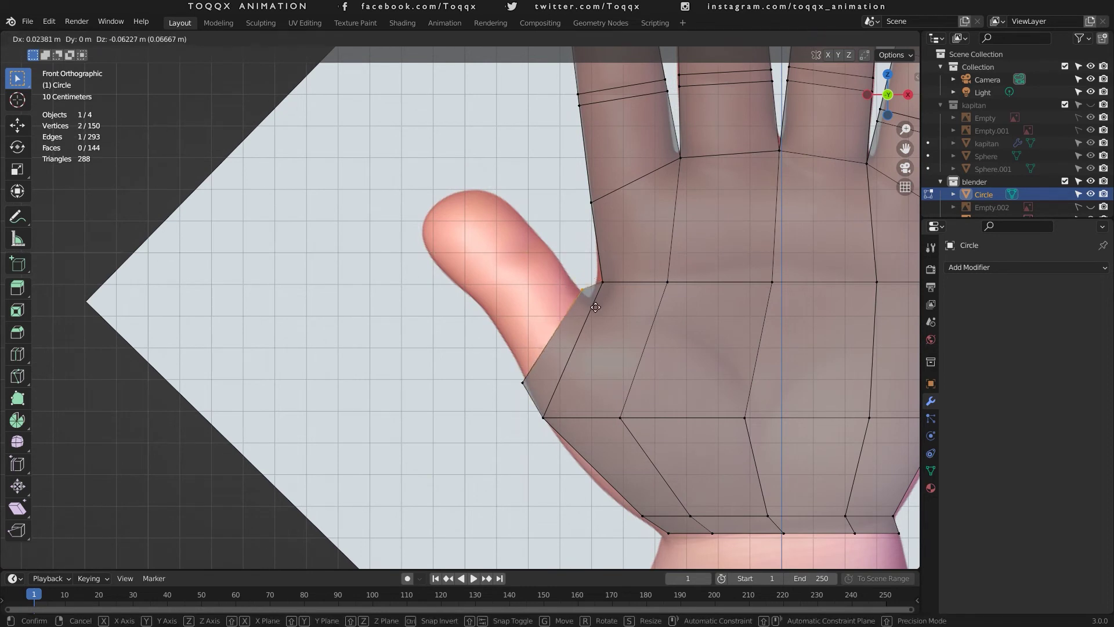
click(601, 313)
Step: Extrude the thumb face out to the thumb's tip and move its two end edges to fit the reference outline
key(e)
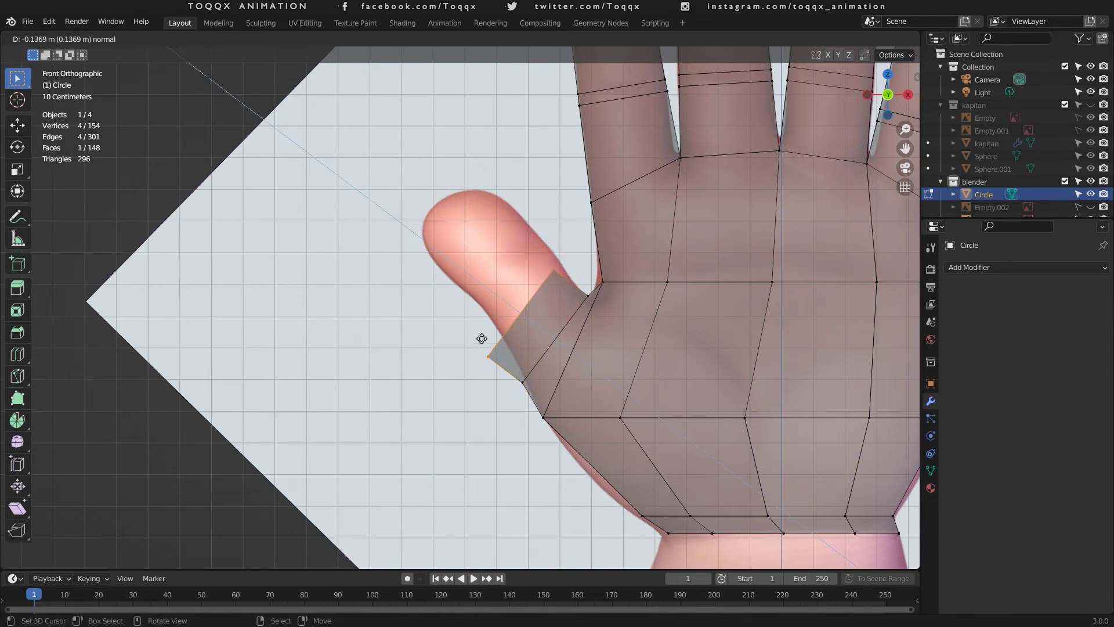
click(423, 183)
key(g)
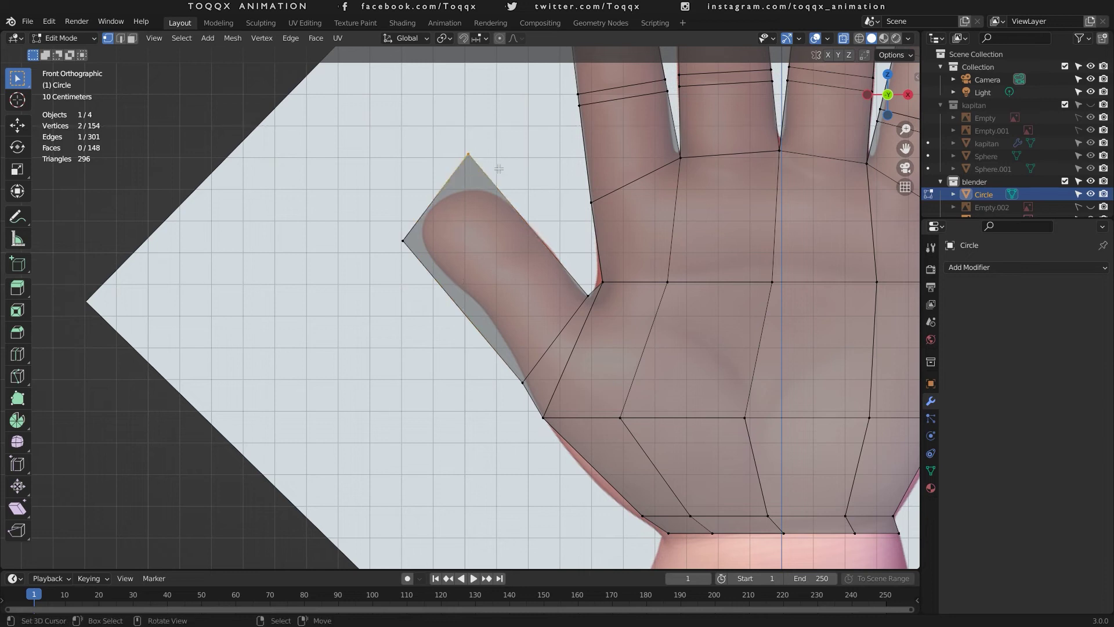
click(509, 170)
key(alt+a)
drag(419, 216, 381, 252)
key(g)
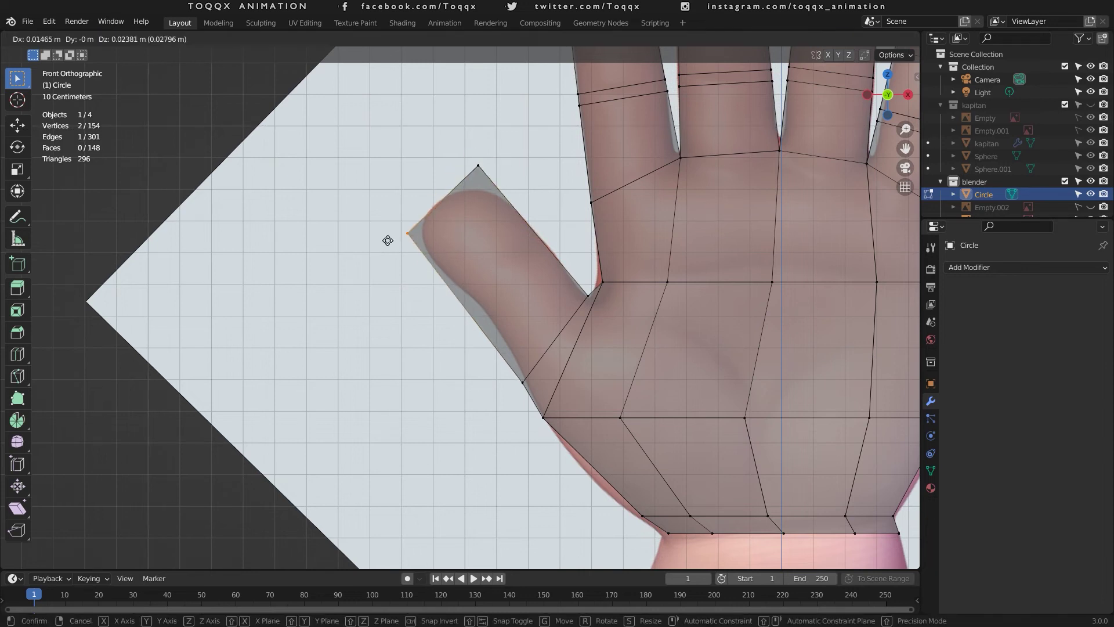
click(388, 240)
Step: Add two close loop cuts at the thumb's middle joint and one near its tip
key(ctrl+r)
click(513, 267)
click(514, 268)
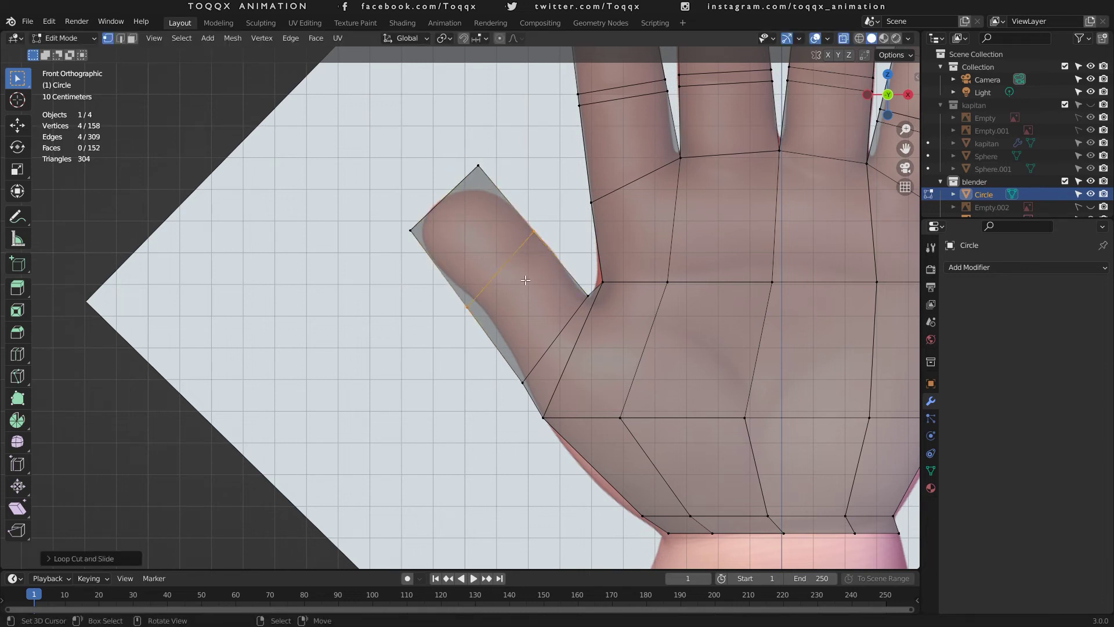
key(ctrl+r)
click(525, 277)
click(515, 259)
key(ctrl+r)
click(434, 225)
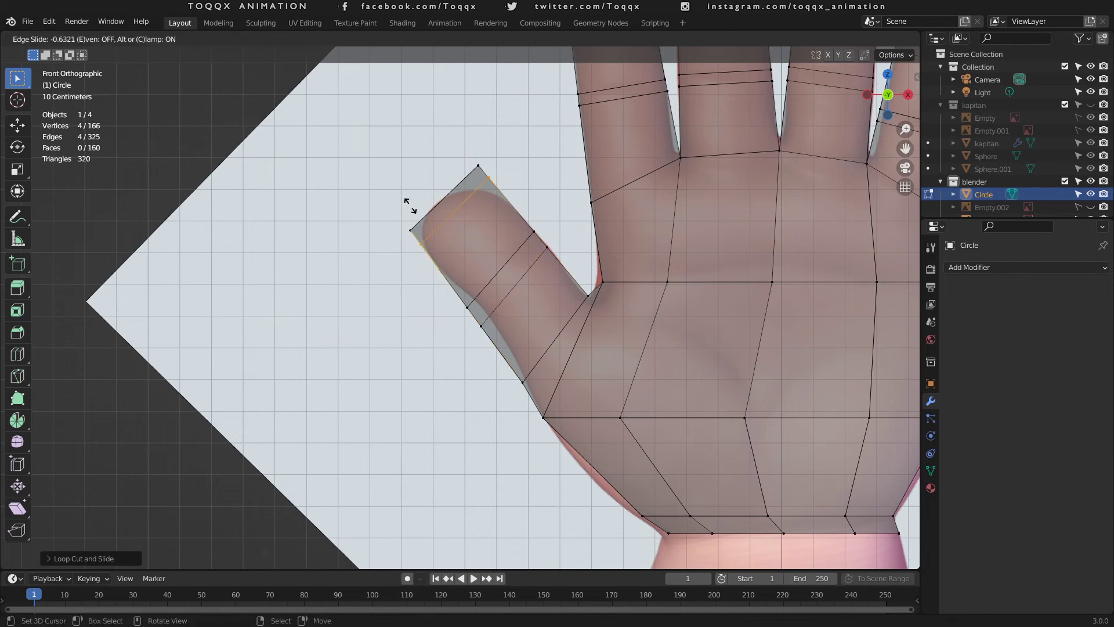
click(410, 205)
Step: Add a level 2 subdivision to the hand, shade it smooth, and check it with see-through display off and back on
key(Tab)
scroll(489, 233, down, 10)
key(ctrl+2)
scroll(520, 248, up, 5)
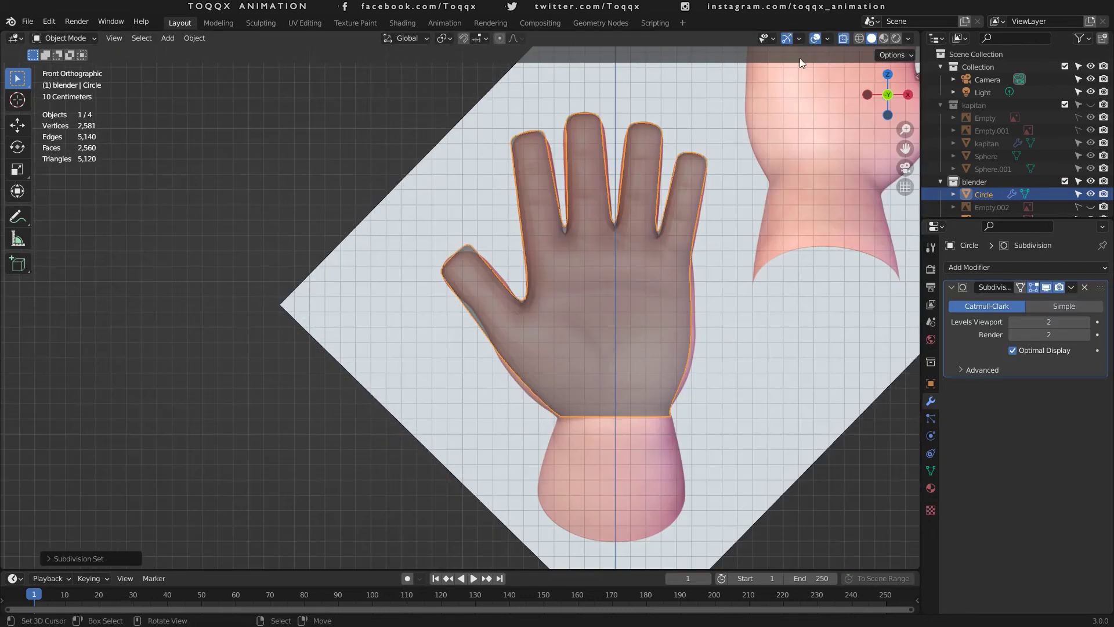
click(841, 38)
click(195, 38)
click(256, 316)
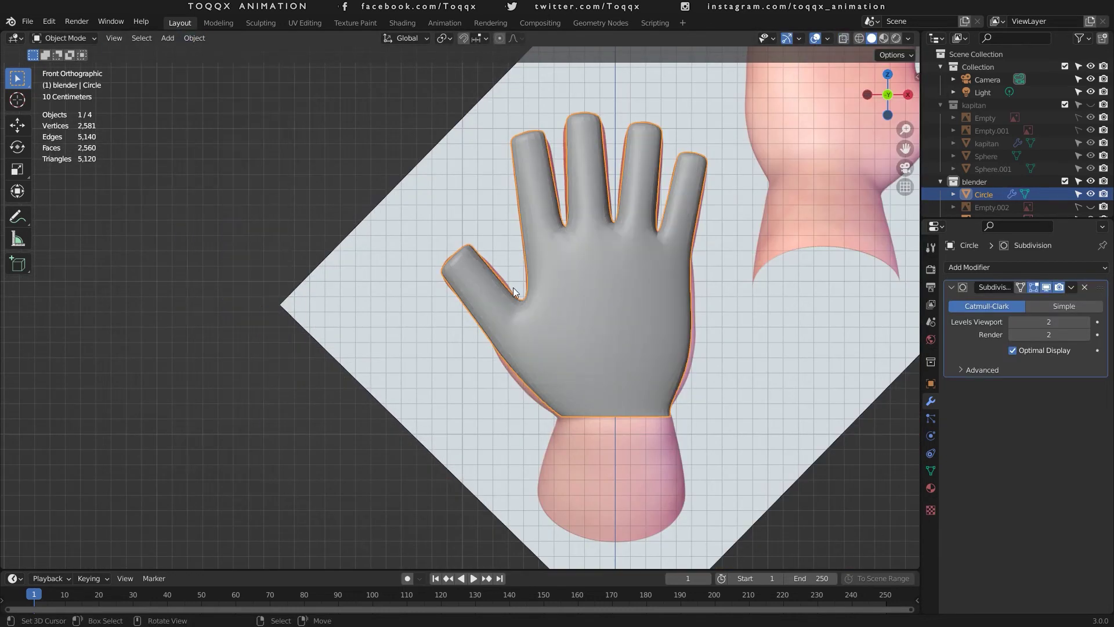
click(846, 38)
scroll(650, 173, up, 3)
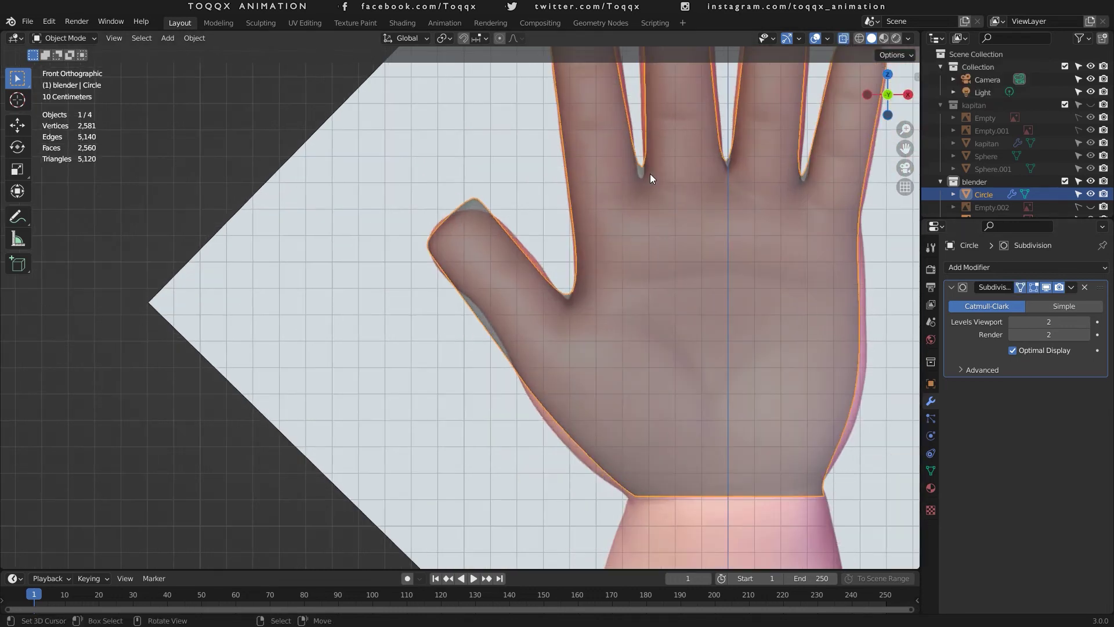
Step: Move the vertex pairs in the webs between the four fingers down to match the reference
key(Tab)
key(b)
drag(631, 176, 655, 196)
key(b)
middle_drag(413, 171, 504, 268)
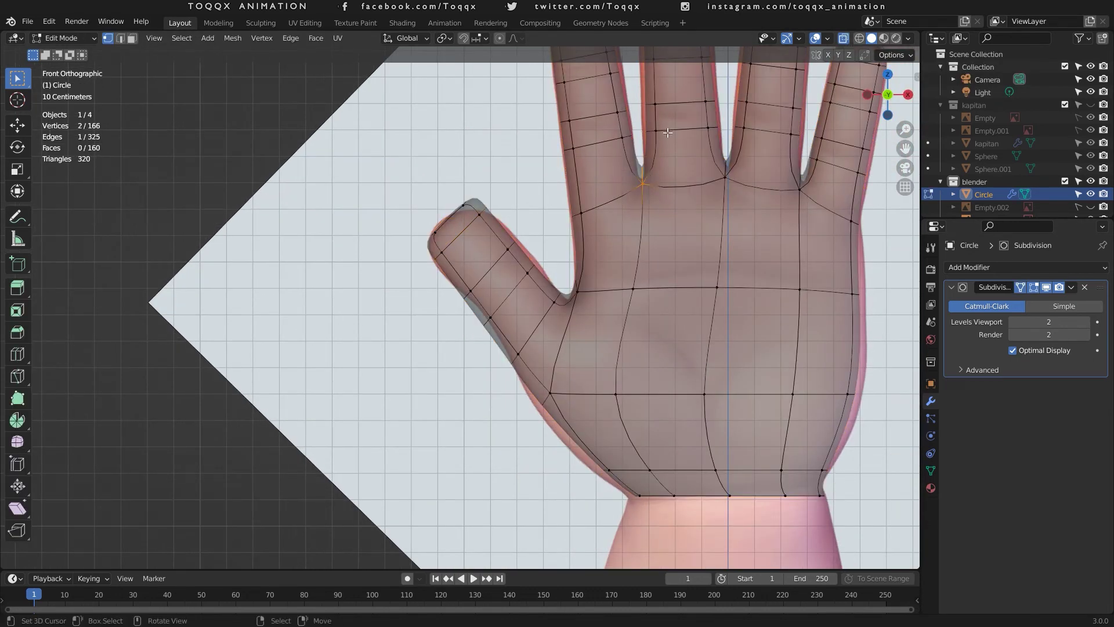
key(g)
click(667, 152)
key(alt+a)
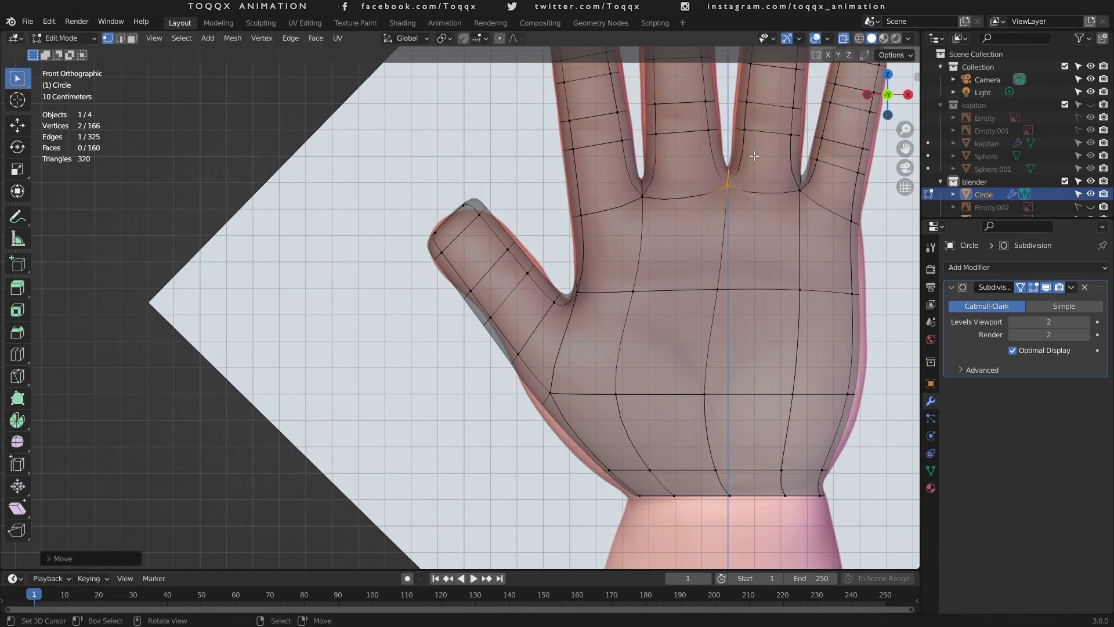
click(790, 191)
scroll(790, 191, down, 2)
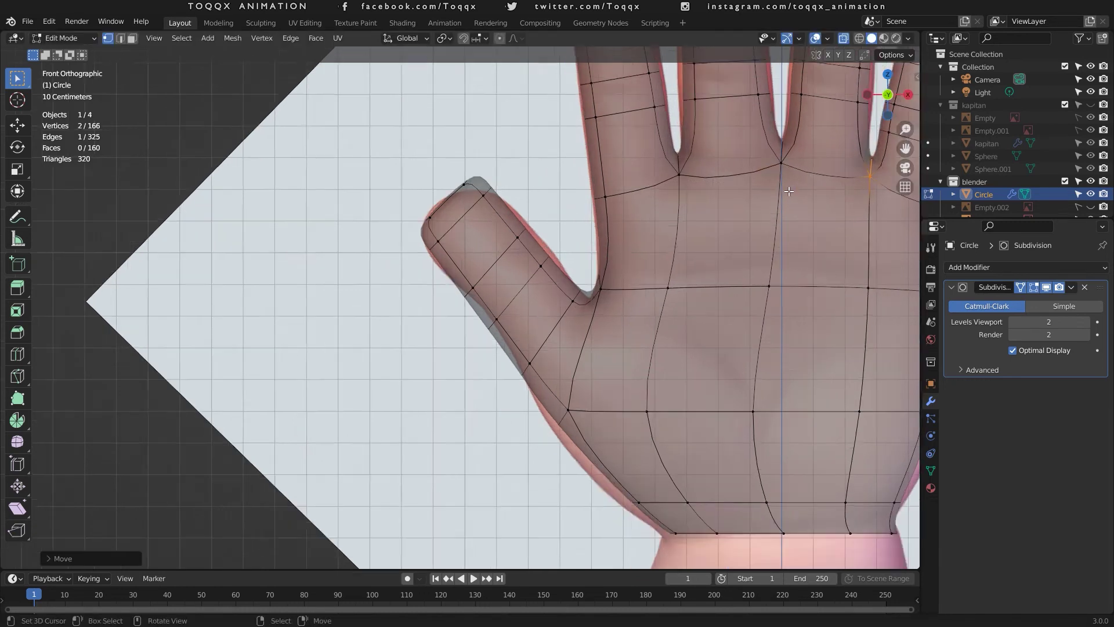
Step: Select the face loops around the ring finger's middle section and widen them along X to match the reference
key(3)
alt+right_click(664, 131)
alt+shift+right_click(660, 152)
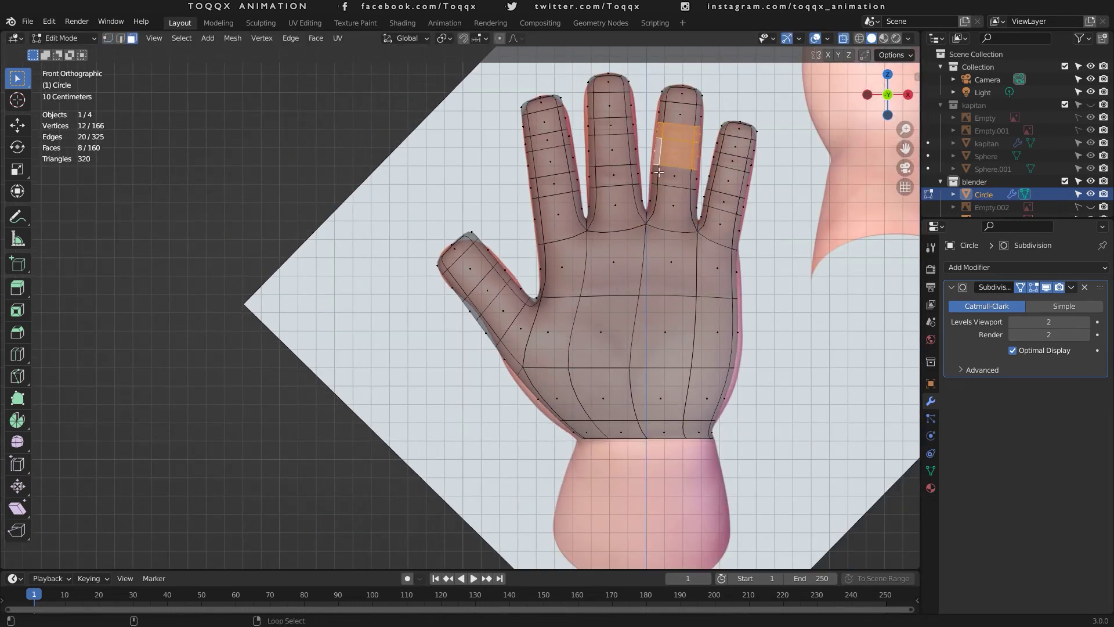
alt+shift+right_click(656, 175)
key(s)
key(x)
click(732, 146)
Step: Select the middle finger's three central face loops and scale them by about 1.11 along X
alt+right_click(630, 126)
alt+shift+right_click(631, 149)
alt+shift+right_click(630, 168)
key(s)
key(x)
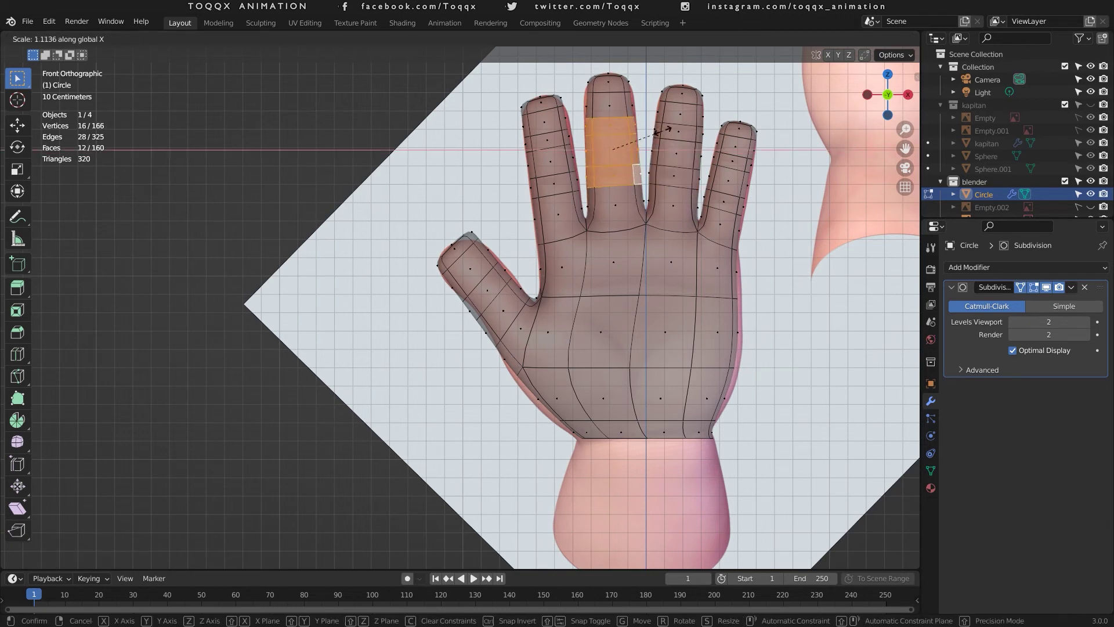
click(665, 132)
Step: Widen the index finger's three central face loops along X and check the smoothed hand outside edit mode
alt+right_click(564, 141)
alt+shift+right_click(567, 158)
alt+shift+right_click(570, 177)
key(s)
key(x)
click(587, 146)
key(Tab)
key(Tab)
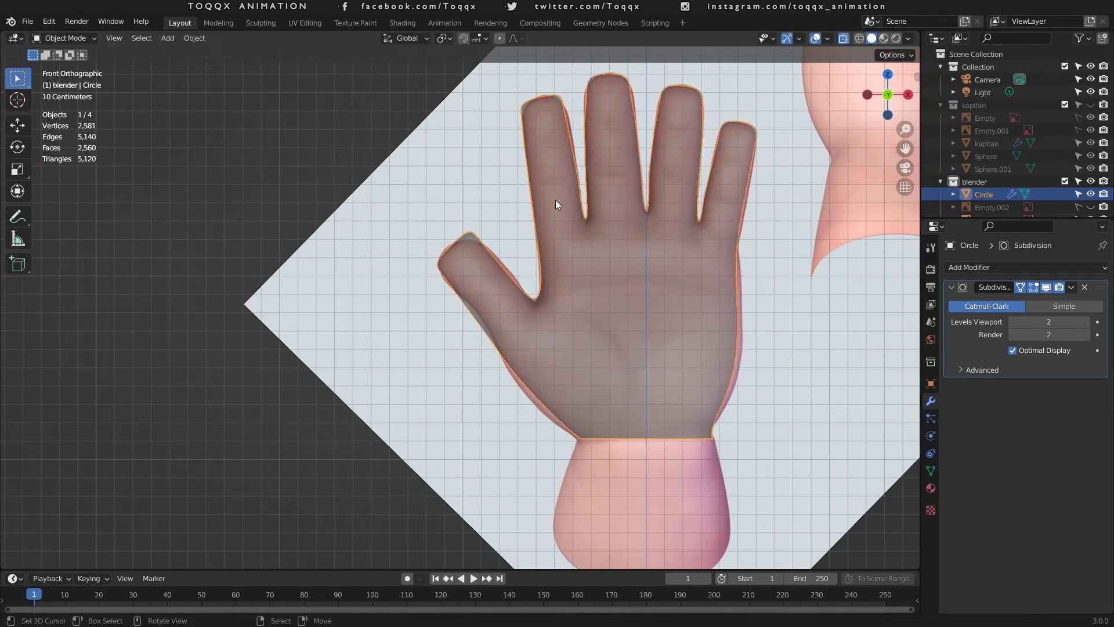
Step: Move the faces on both sides of the thumb's middle joint to follow the reference thumb's curve
right_click(504, 272)
key(g)
click(508, 269)
right_click(469, 312)
key(g)
click(472, 308)
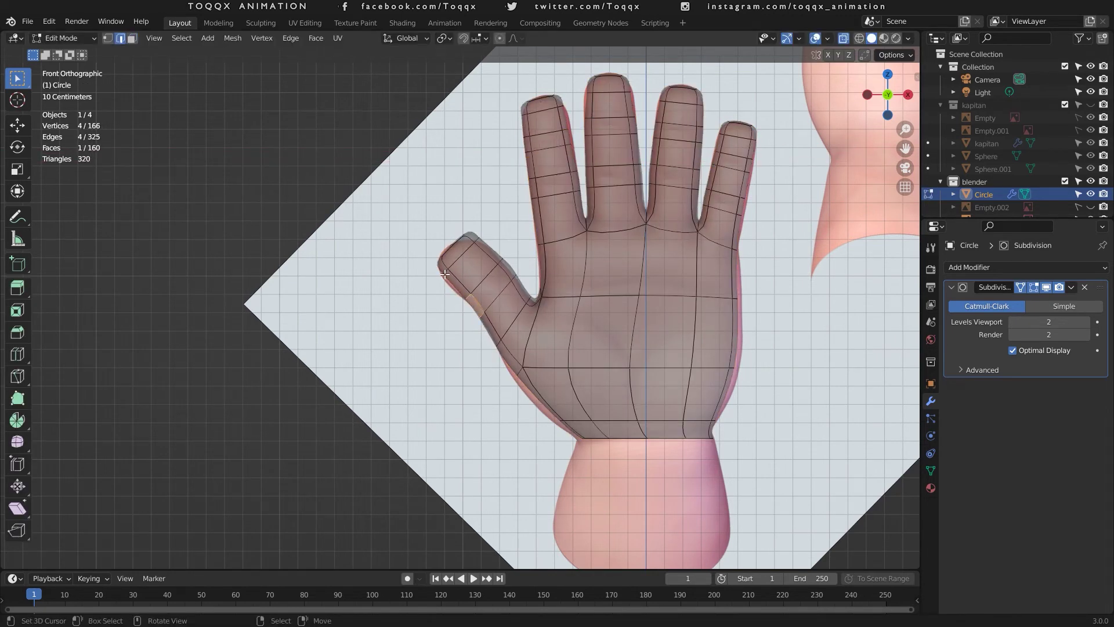
Step: Move the palm's outer edges at the thumb base, the little-finger side and the wrist corner out to the reference outline
key(2)
click(518, 372)
key(g)
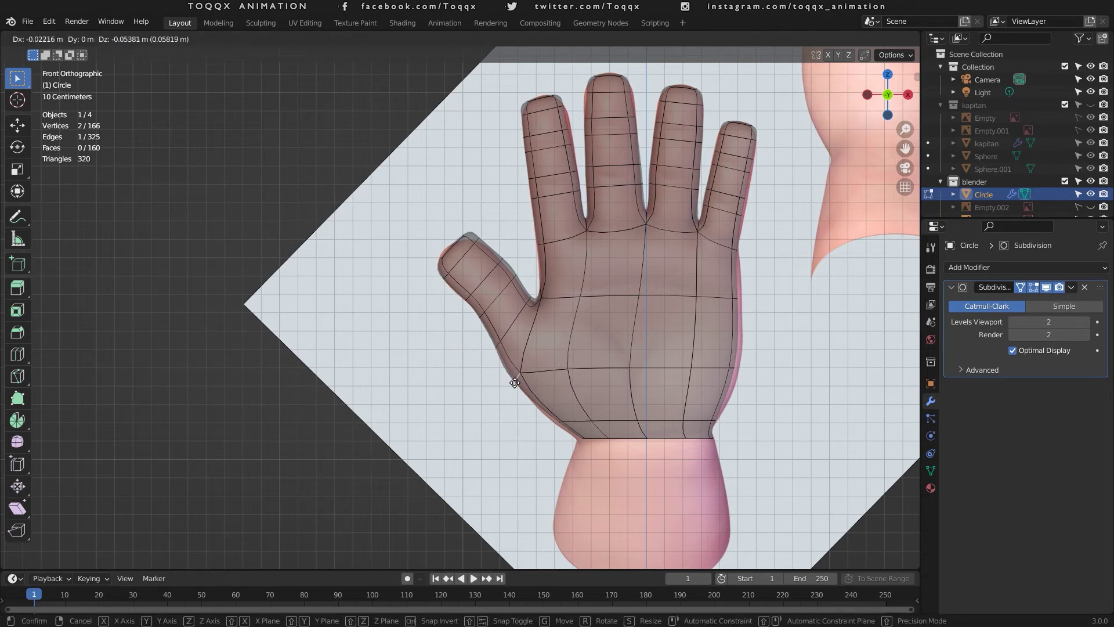
click(510, 380)
click(740, 366)
key(g)
click(752, 288)
right_click(559, 423)
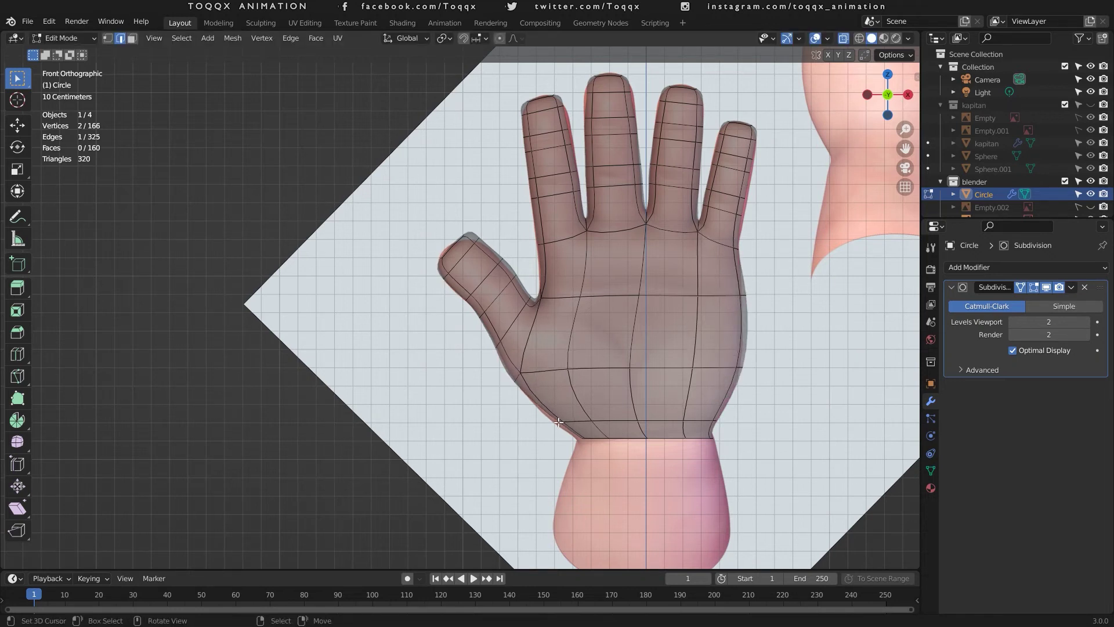
key(g)
click(551, 425)
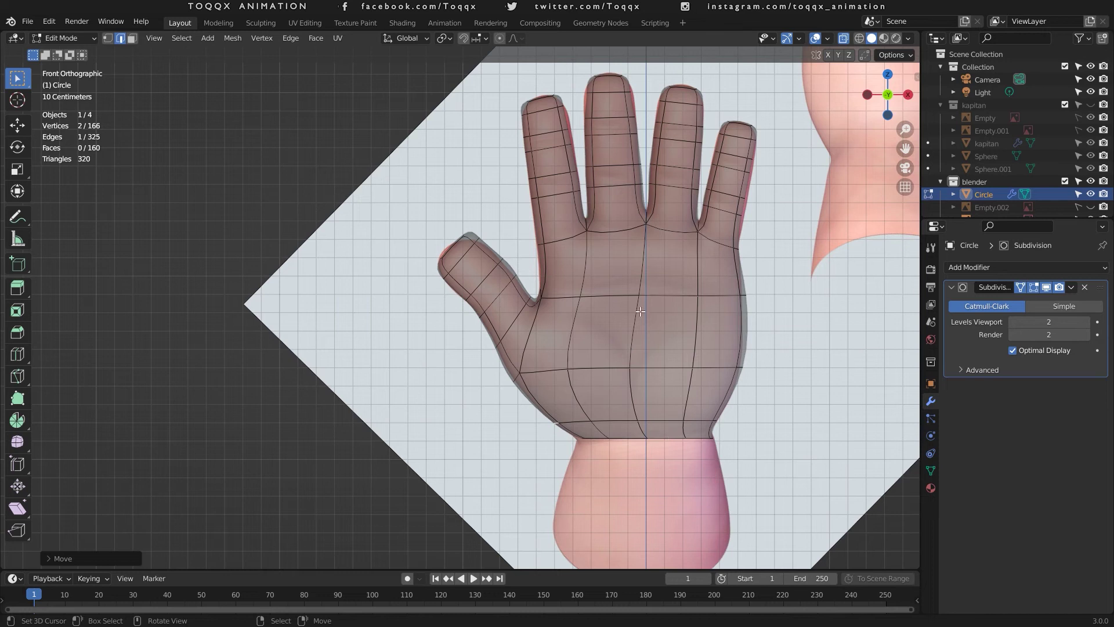
Step: Turn off X-ray and move the palm faces at the thumb base and little-finger side outward along Y
key(alt+z)
middle_drag(438, 84, 615, 378)
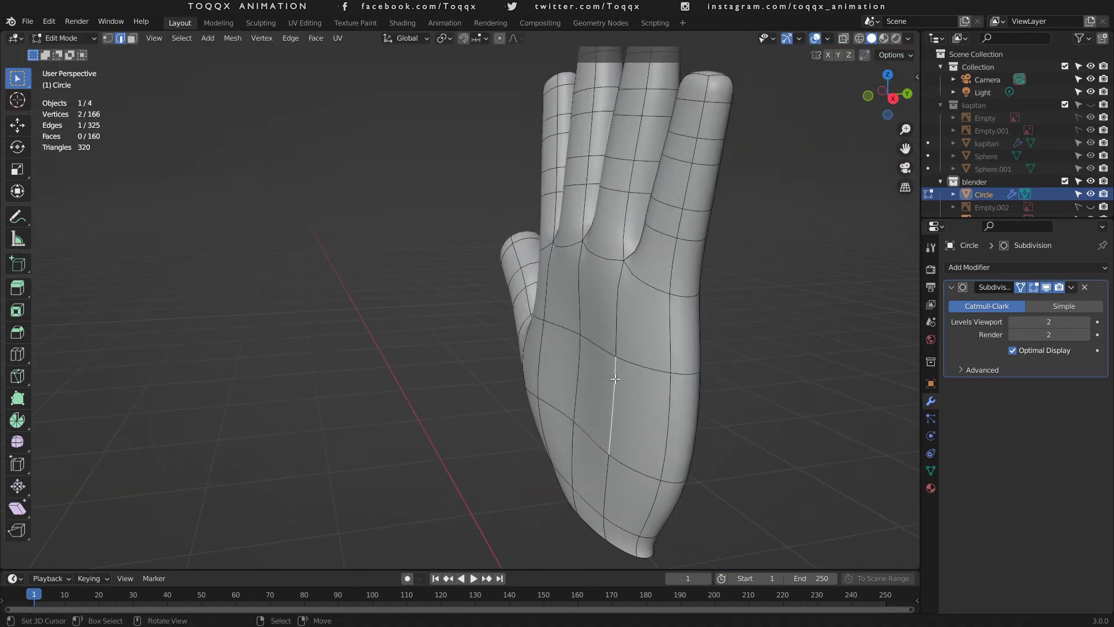
click(132, 38)
right_click(638, 411)
shift+right_click(529, 359)
key(g)
key(y)
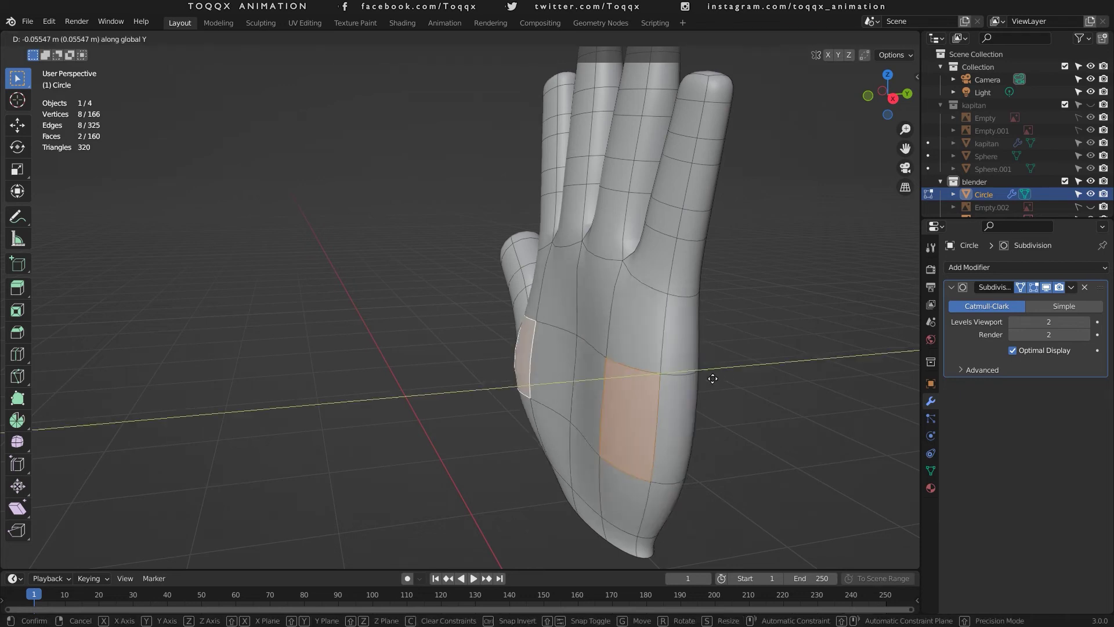
click(706, 380)
Step: Move the palm face below the thumb base along Y and check the smoothed shape outside edit mode
key(Tab)
mouse_move(893, 99)
mouse_down()
mouse_move(1000, 180)
mouse_move(888, 82)
mouse_move(905, 87)
mouse_up()
key(Tab)
key(Tab)
key(Tab)
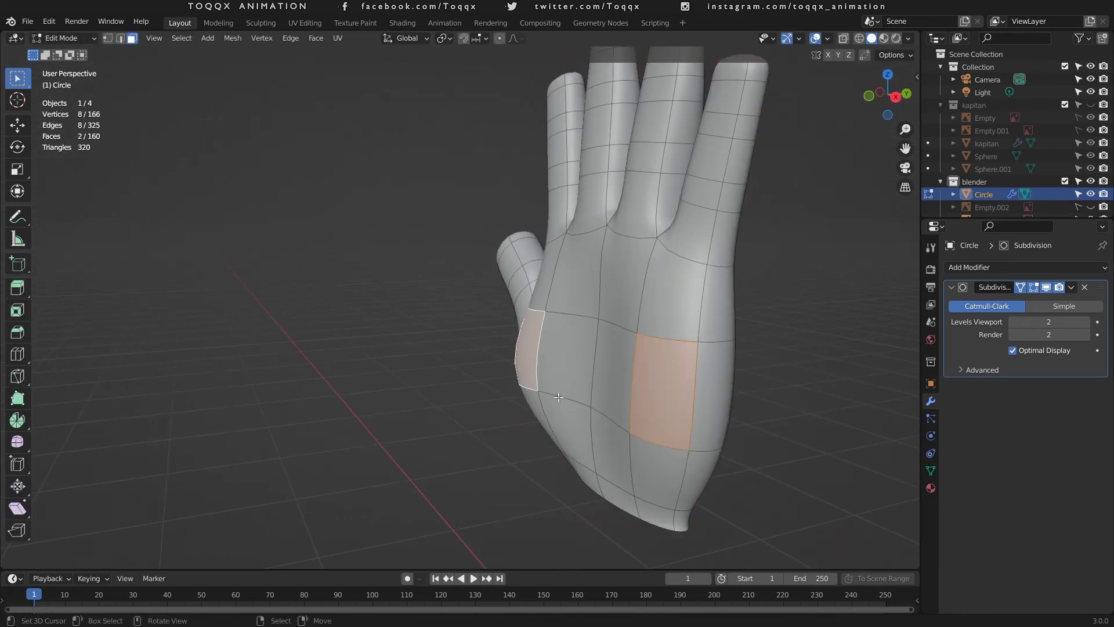
right_click(559, 411)
key(g)
key(y)
click(549, 404)
key(Tab)
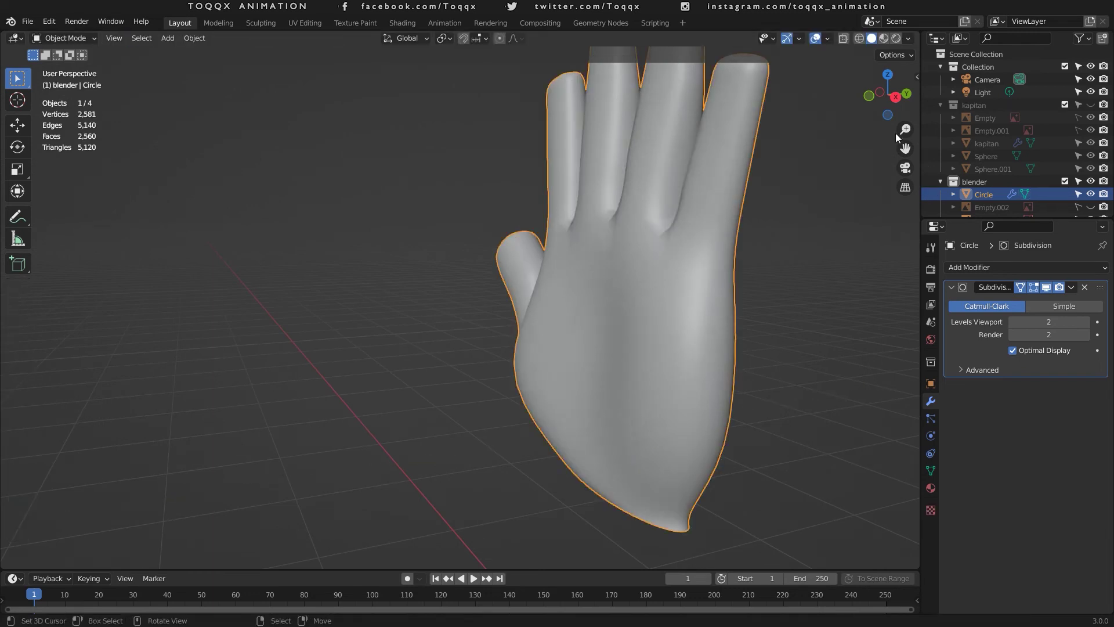
Step: Move the lower central palm edge along Y to shape the hollow, and view the hand from the front in Object Mode
drag(893, 99, 853, 98)
key(Tab)
key(2)
right_click(617, 427)
key(g)
key(y)
click(539, 493)
scroll(696, 302, down, 5)
key(Tab)
key(KP_1)
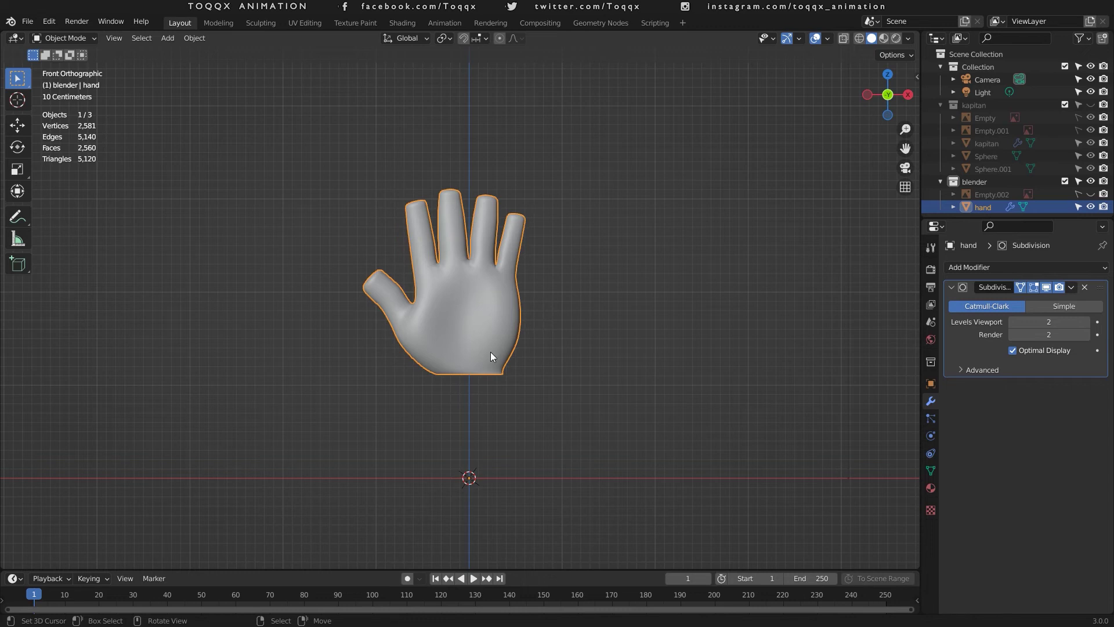
Step: Edit the hand mesh and select the edge loop around the open wrist
key(Tab)
scroll(490, 352, up, 2)
scroll(490, 352, up, 1)
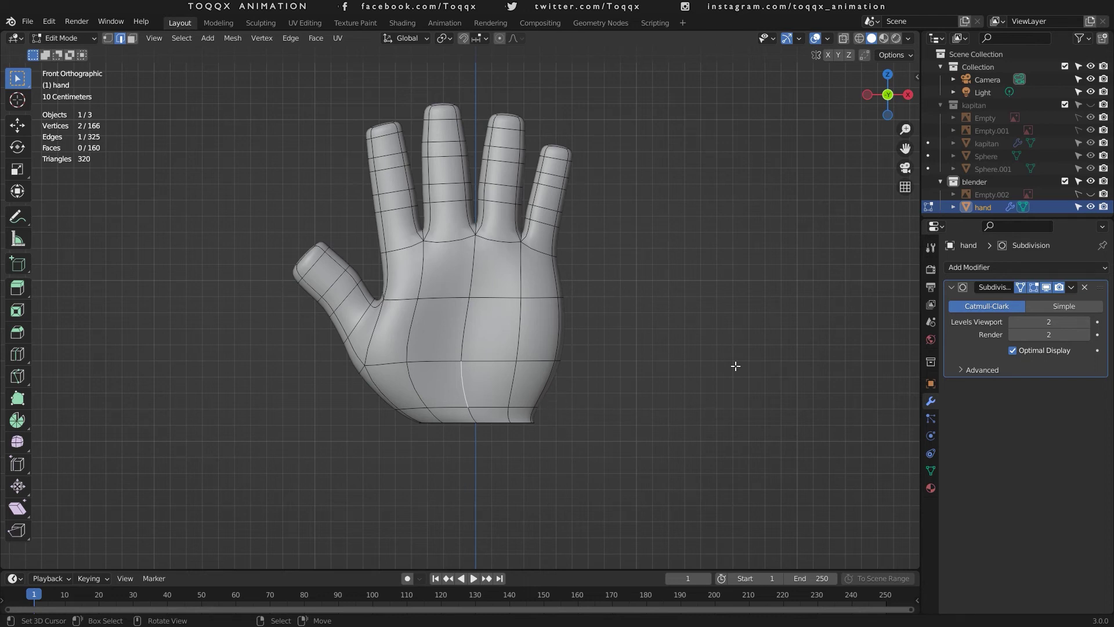
drag(887, 96, 822, 161)
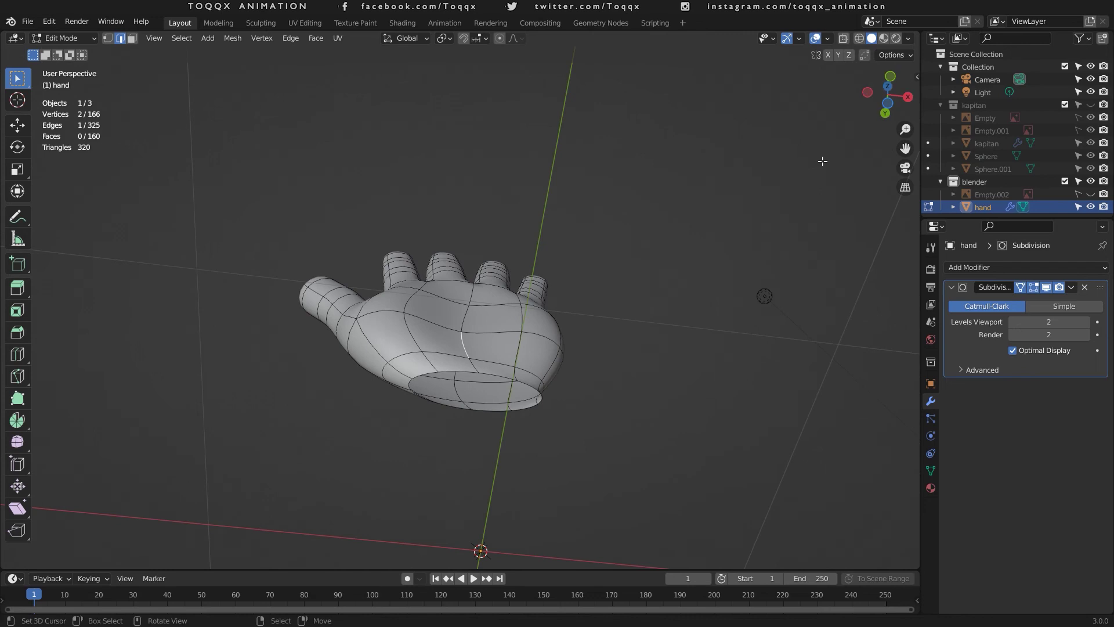
alt+click(490, 374)
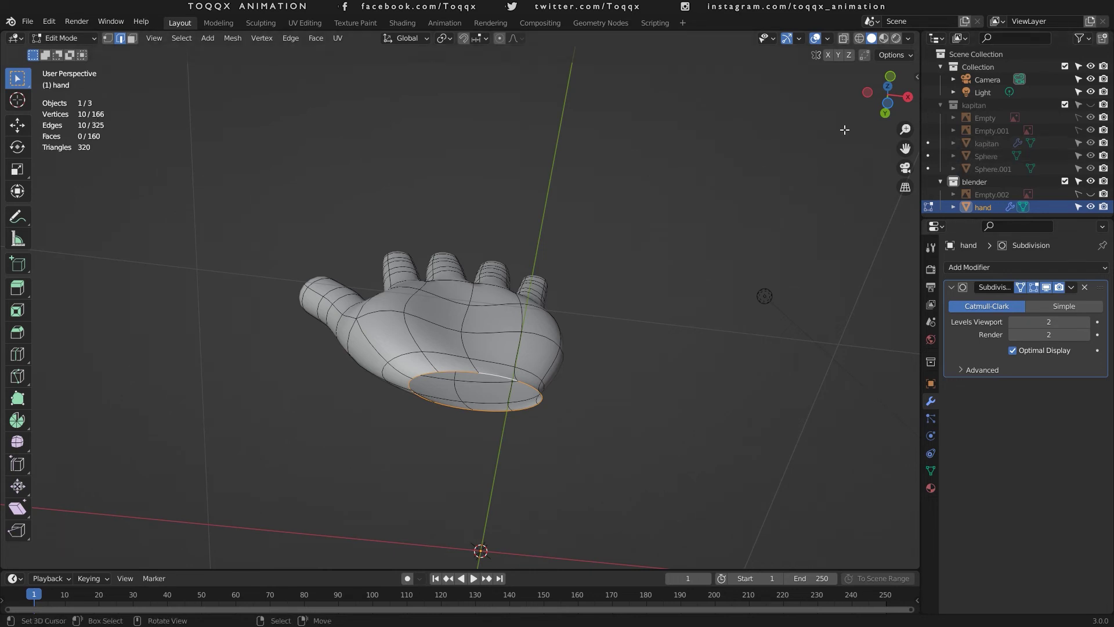
key(KP_1)
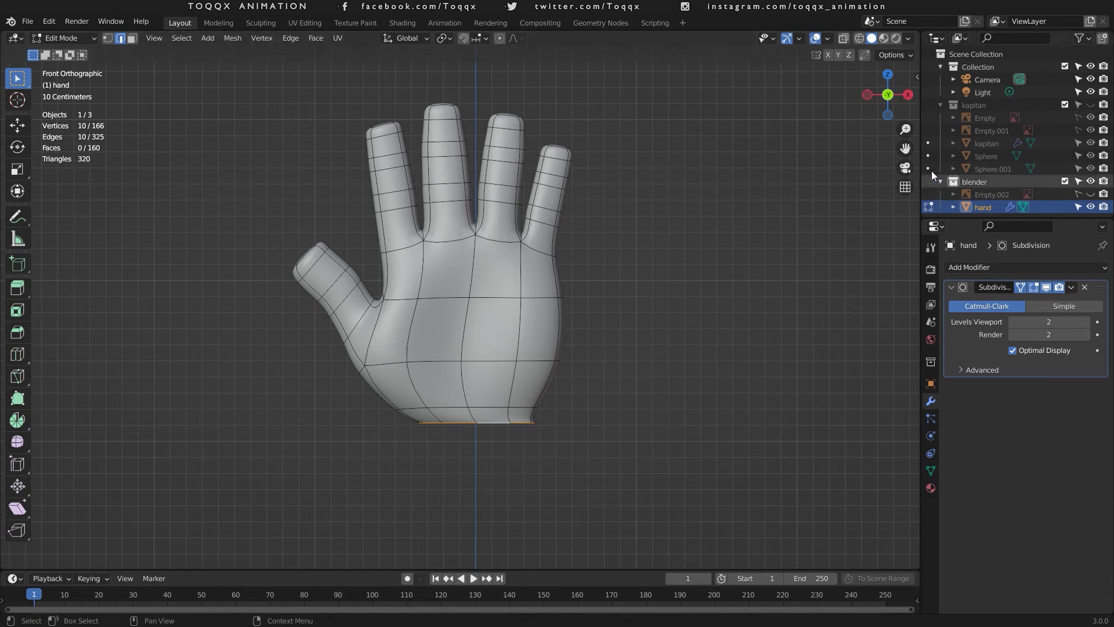
Step: Delete the two vertices of the wrist opening's end edge on the little-finger side
drag(888, 118, 853, 134)
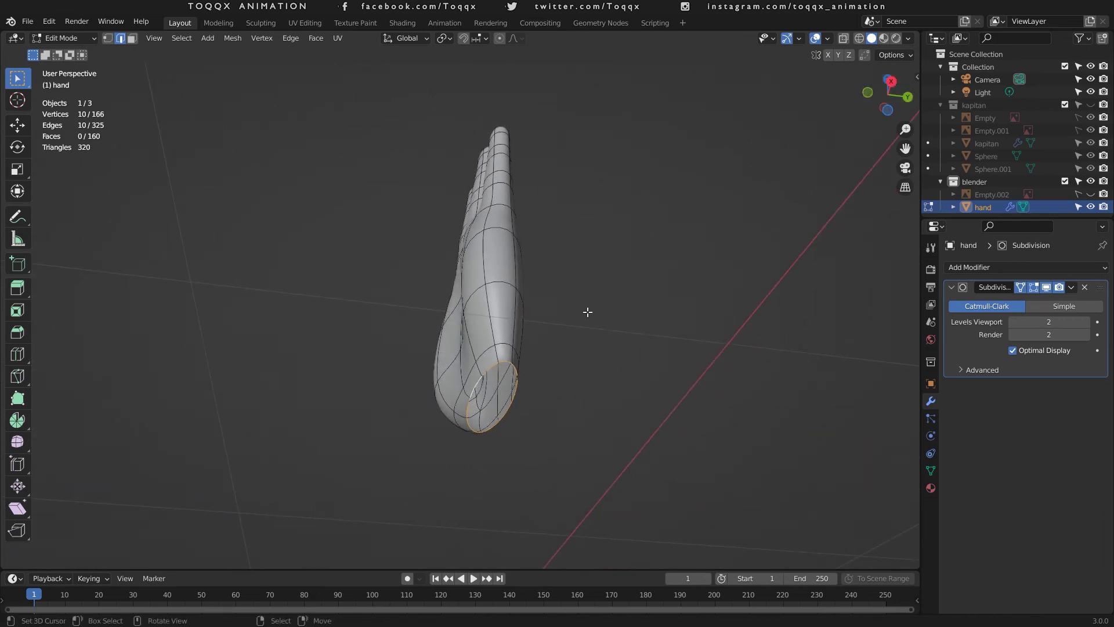
scroll(502, 358, up, 3)
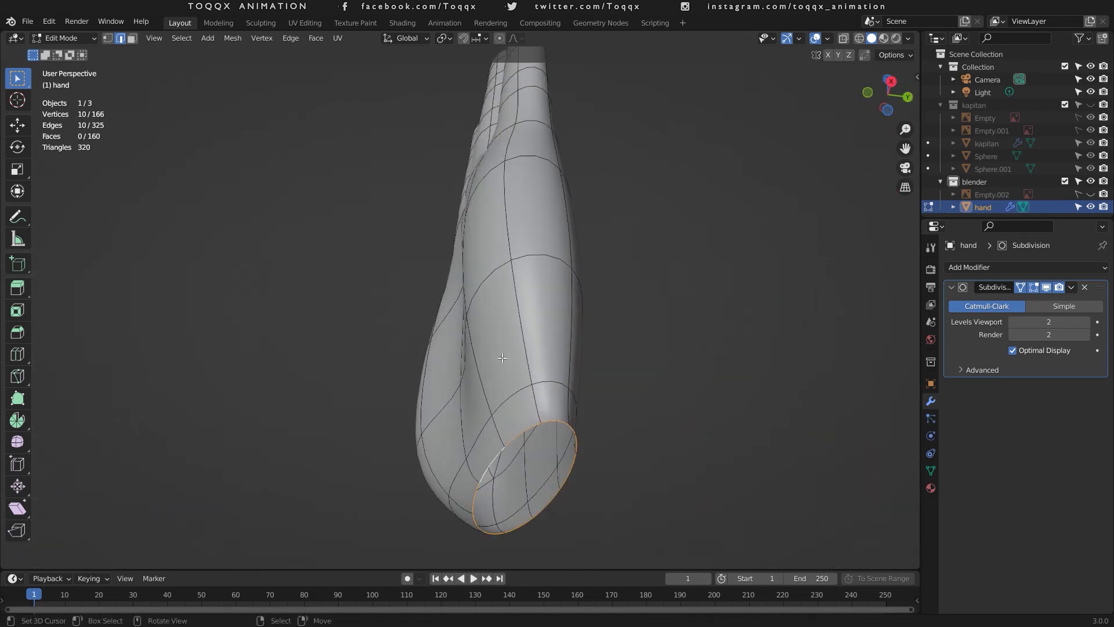
click(546, 420)
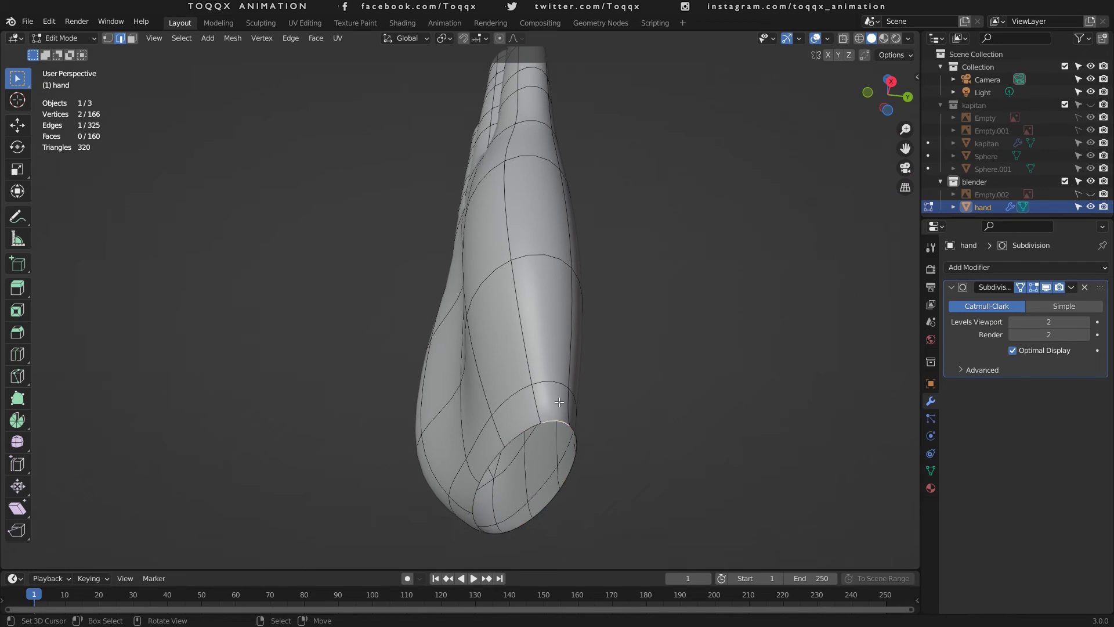
key(x)
click(558, 401)
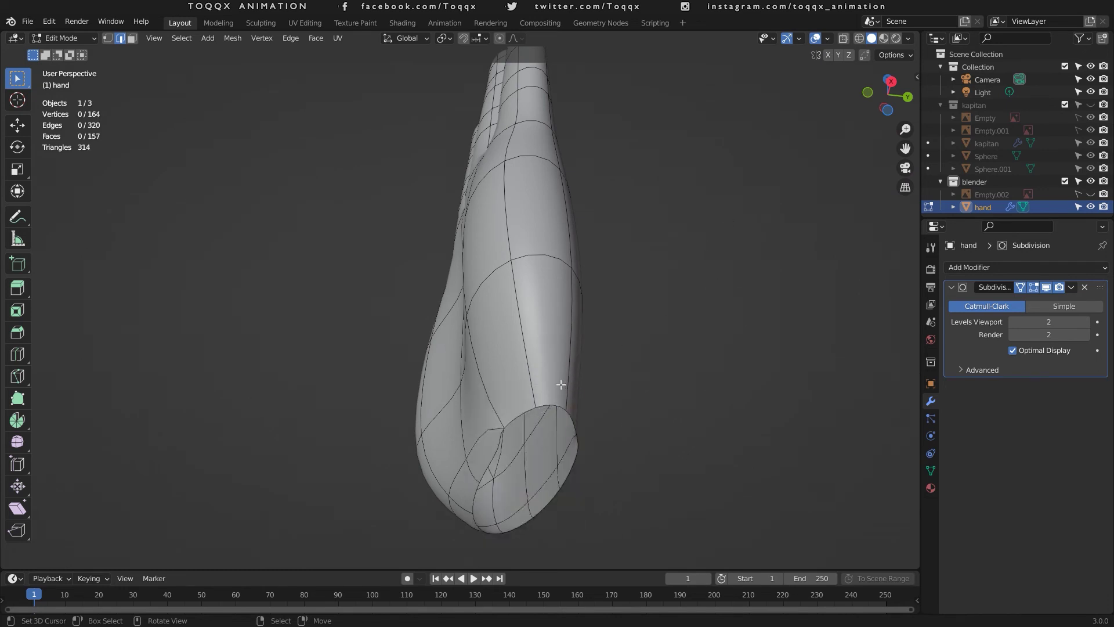
Step: Merge the vertex pairs flanking the little-finger-side wrist gap at their centers, on both the palm and back sides
key(1)
shift+click(487, 451)
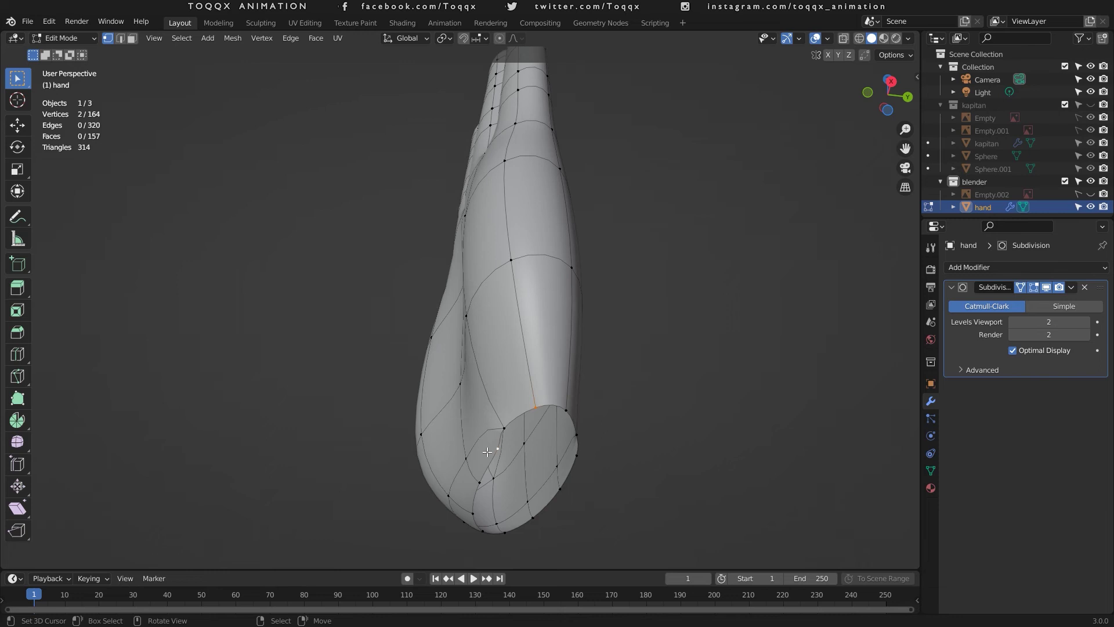
key(m)
click(486, 452)
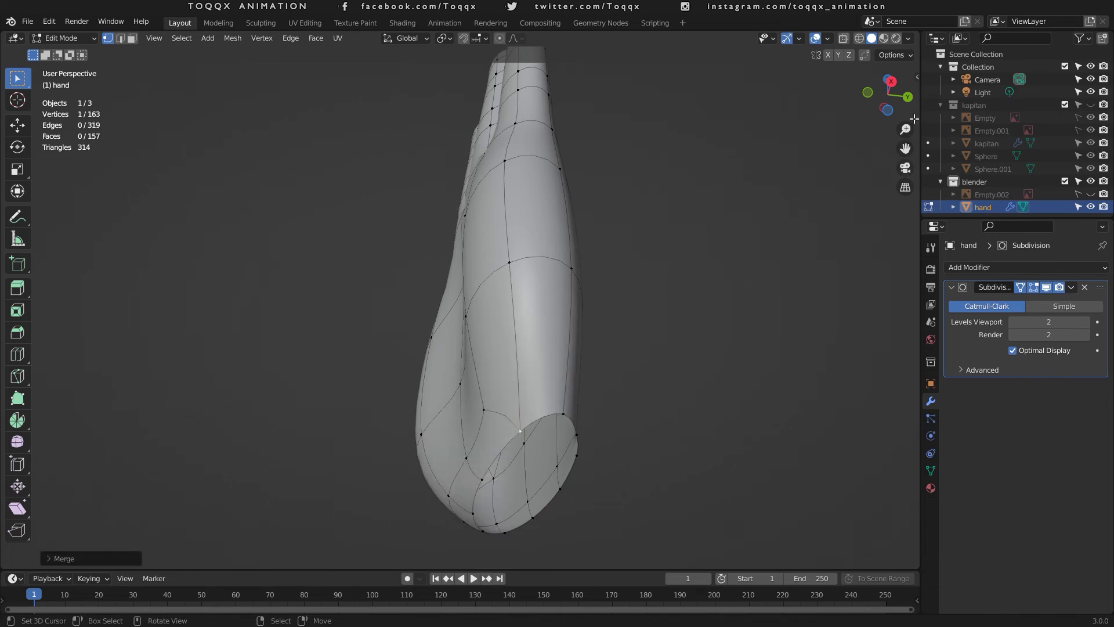
drag(909, 102, 818, 130)
shift+click(466, 432)
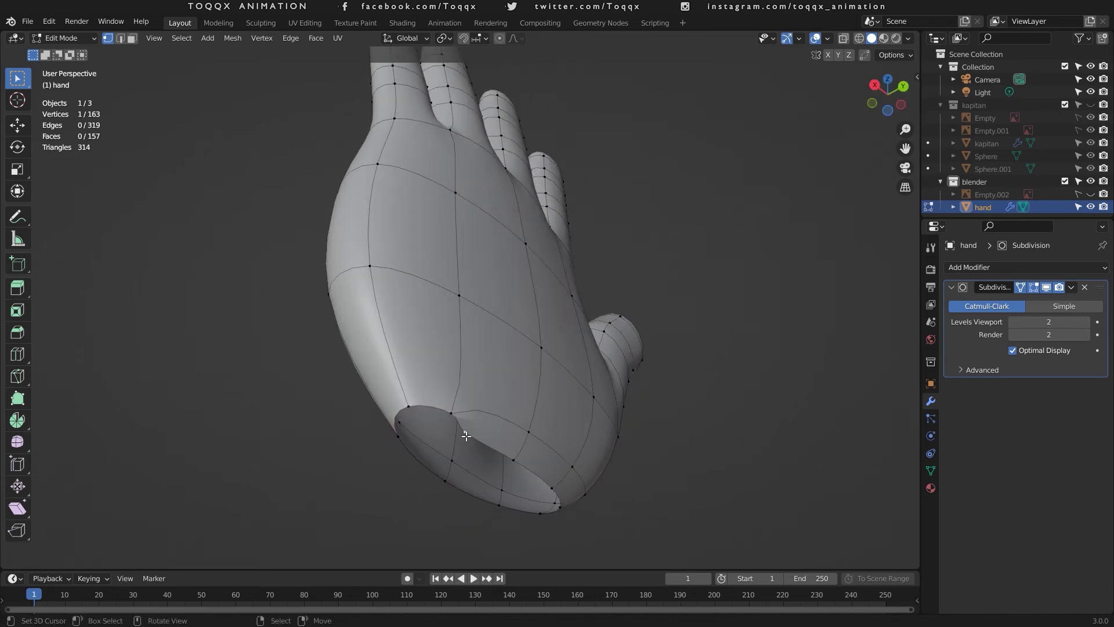
key(m)
click(407, 409)
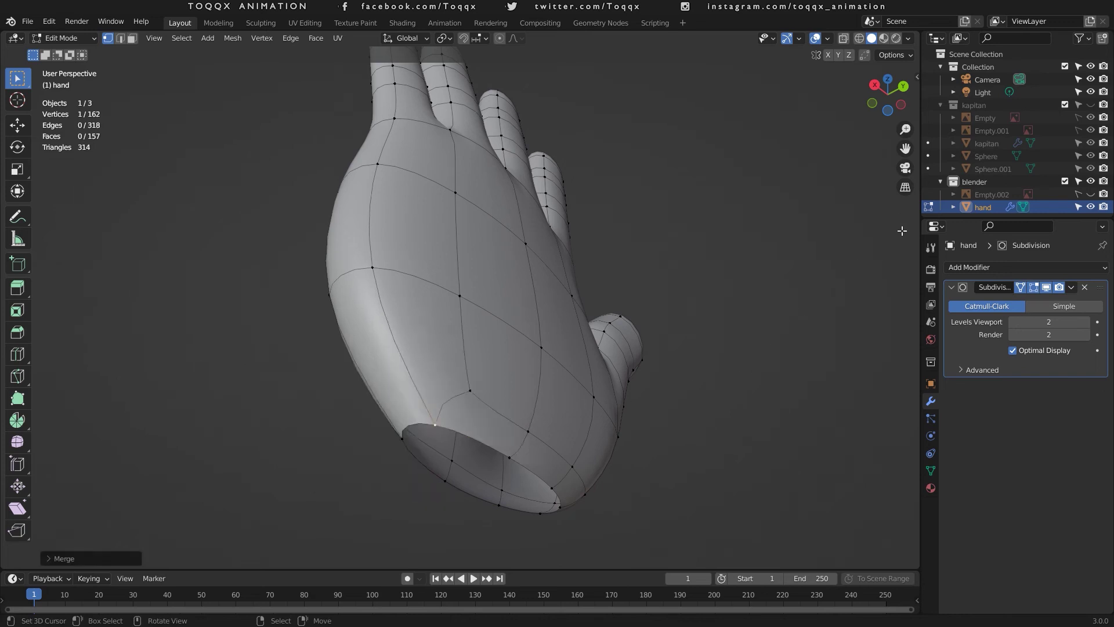
Step: Delete the two vertices of the wrist opening's end edge on the thumb side
drag(904, 110, 856, 126)
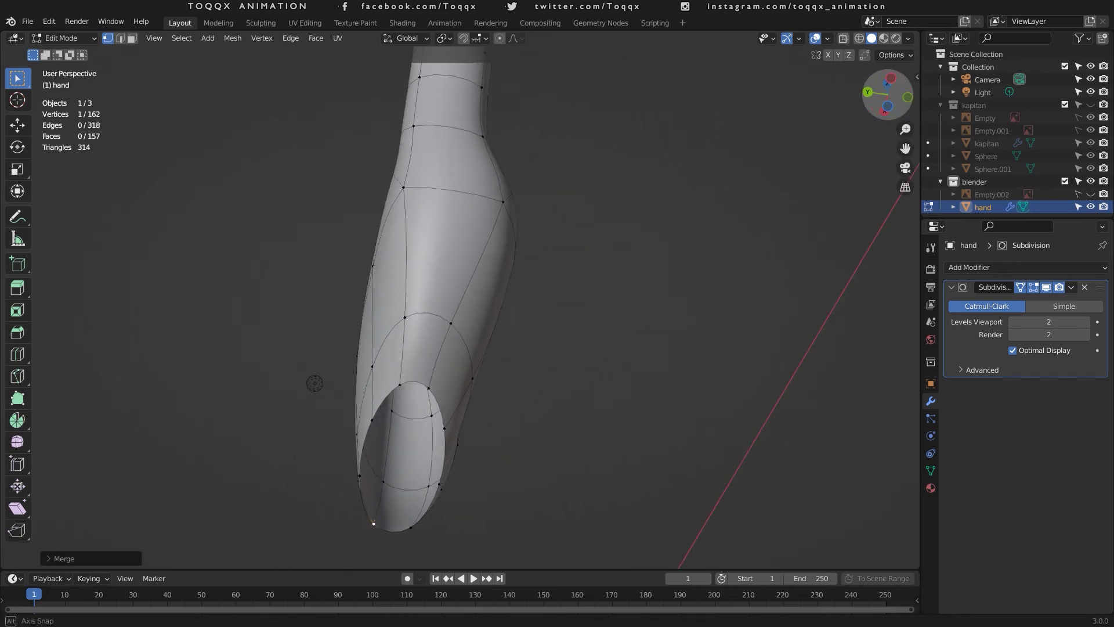
click(397, 382)
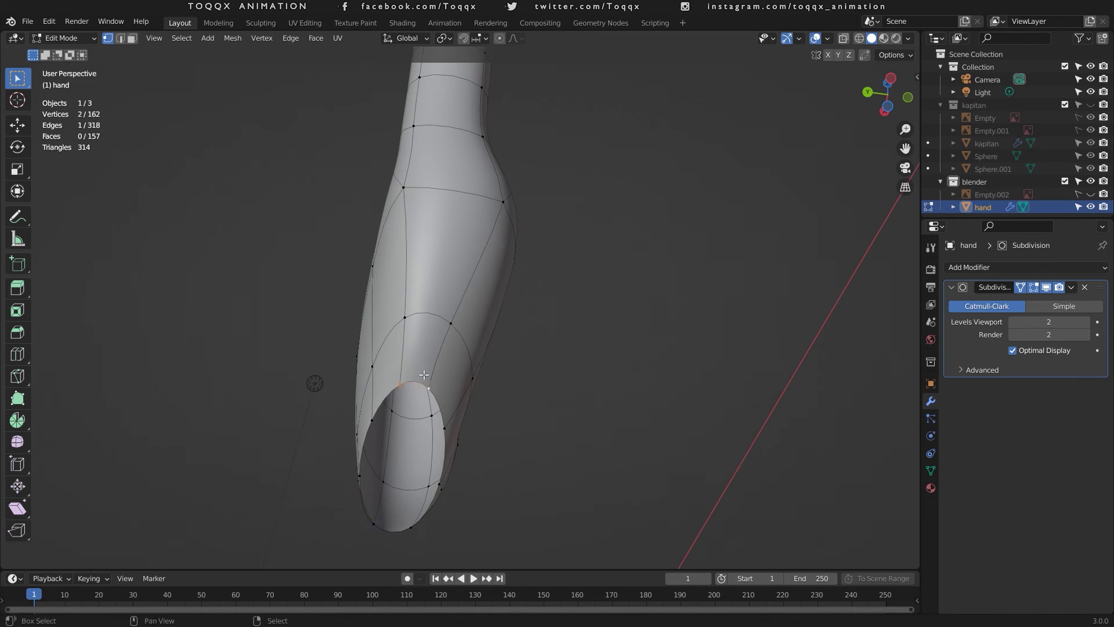
key(x)
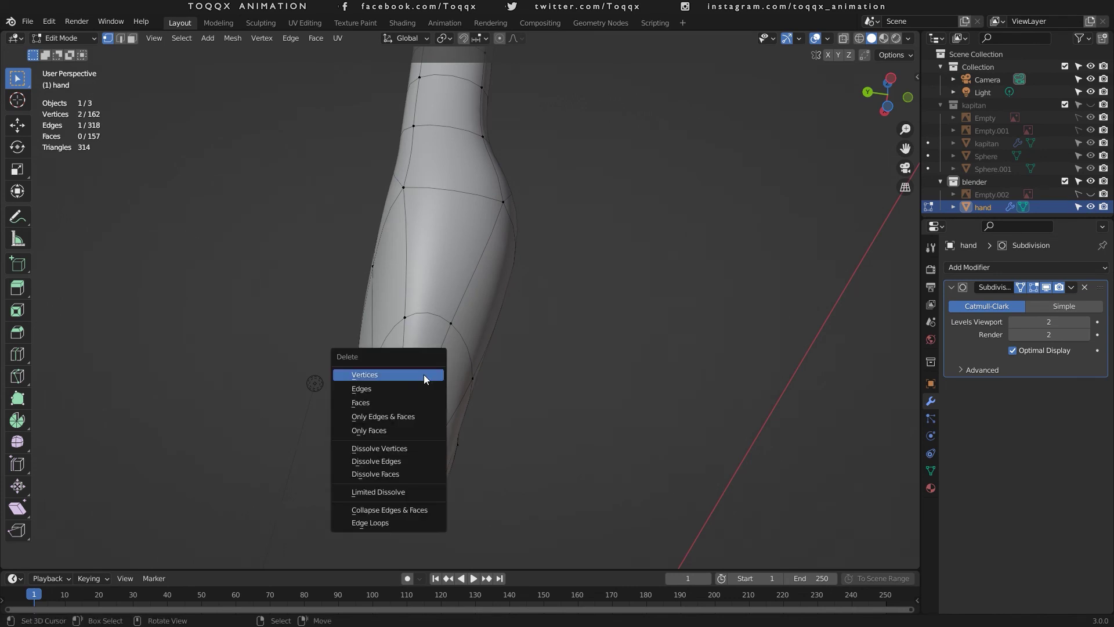
click(424, 374)
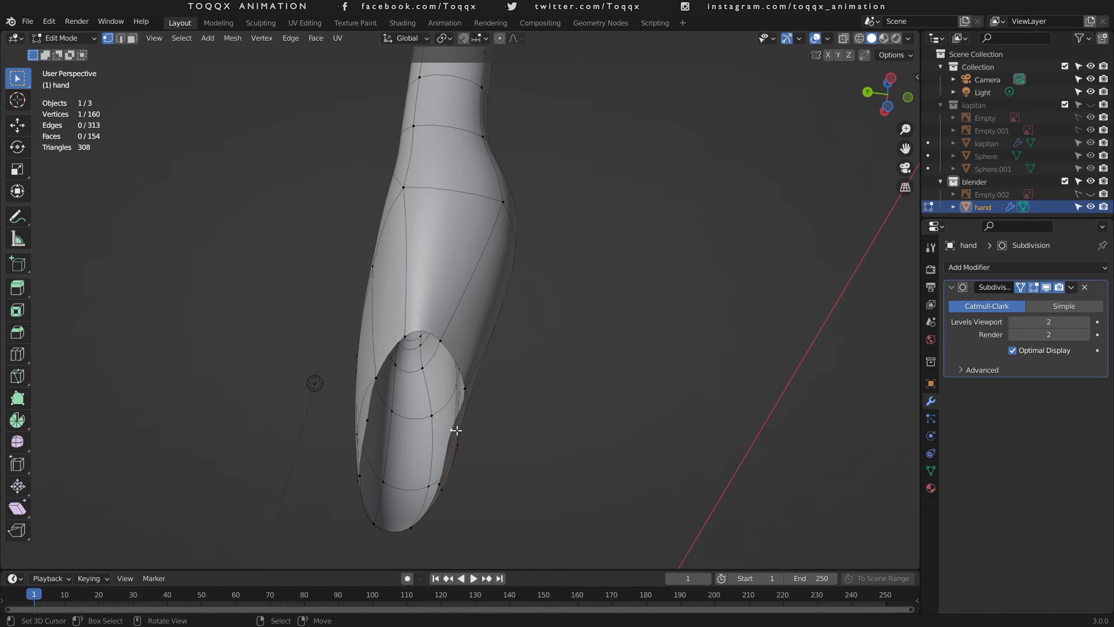
Step: Merge the vertex pairs flanking the thumb-side wrist gap at their centers on both sides, and select the reduced wrist loop
shift+click(451, 336)
key(m)
click(451, 336)
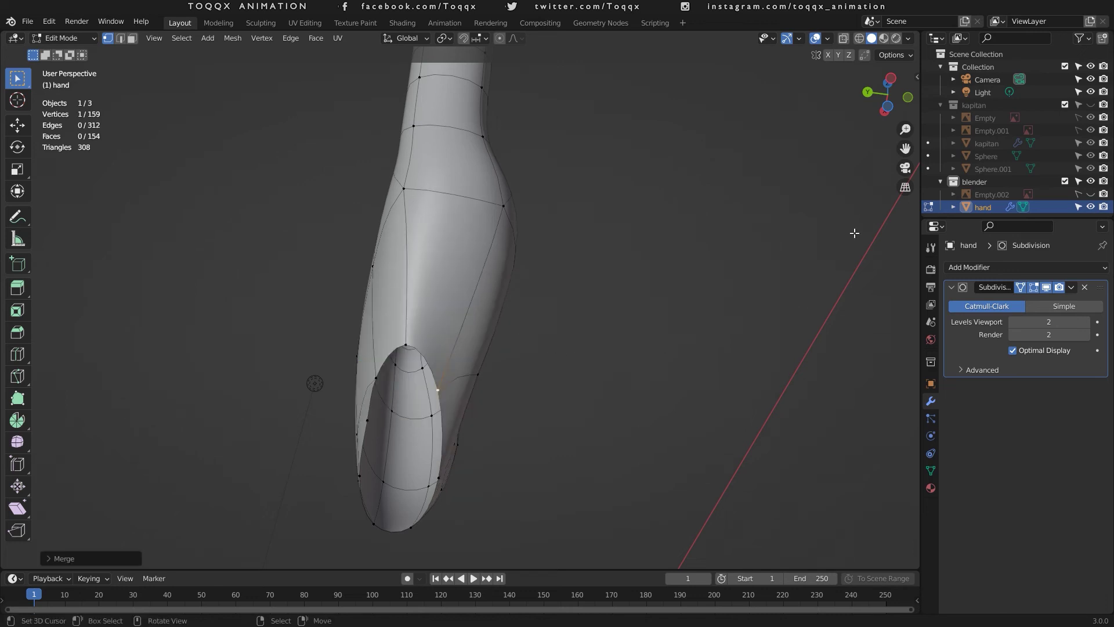
drag(887, 96, 1028, 102)
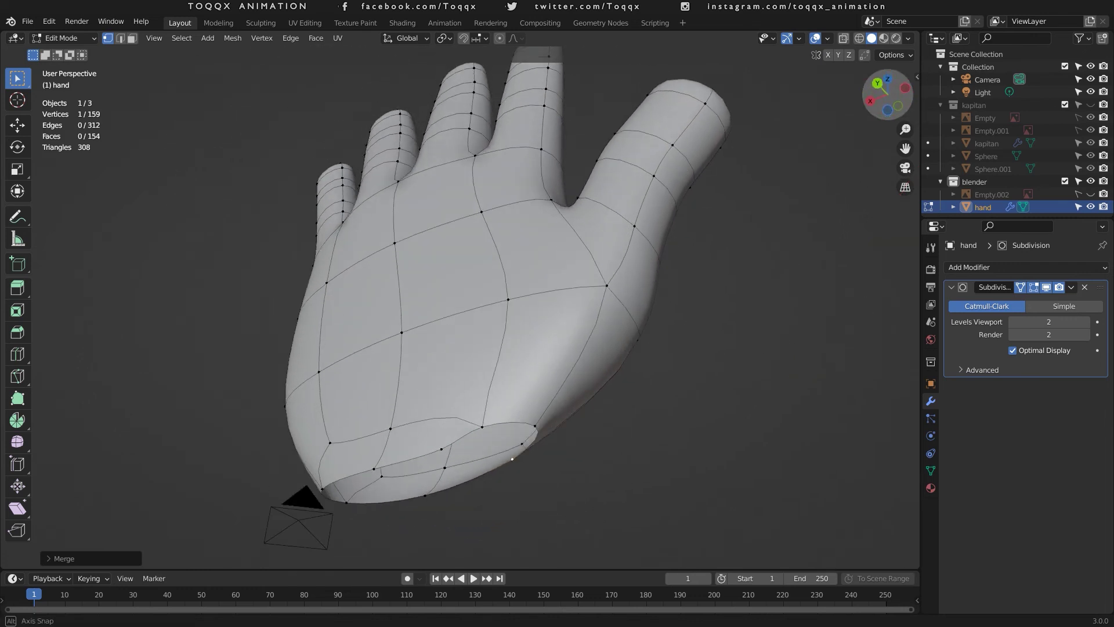
click(535, 425)
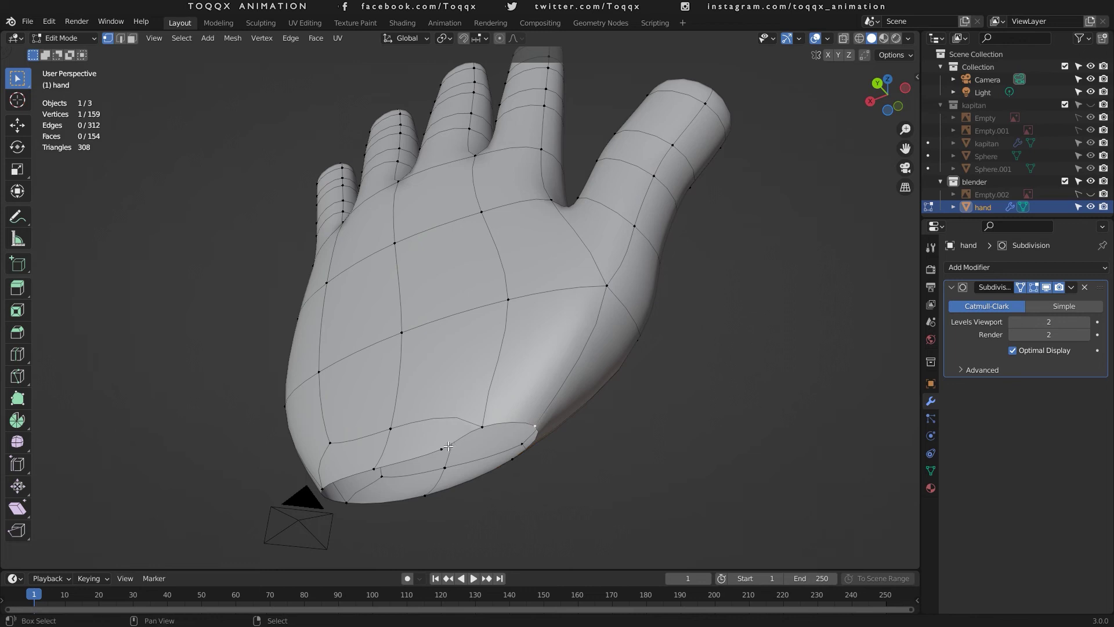
key(m)
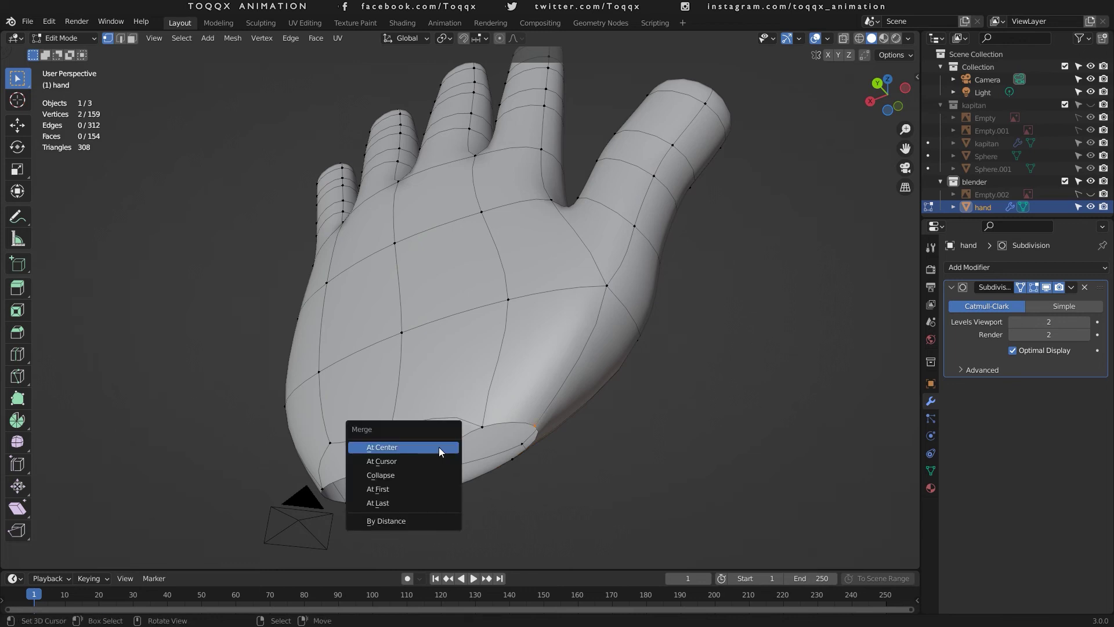
click(439, 447)
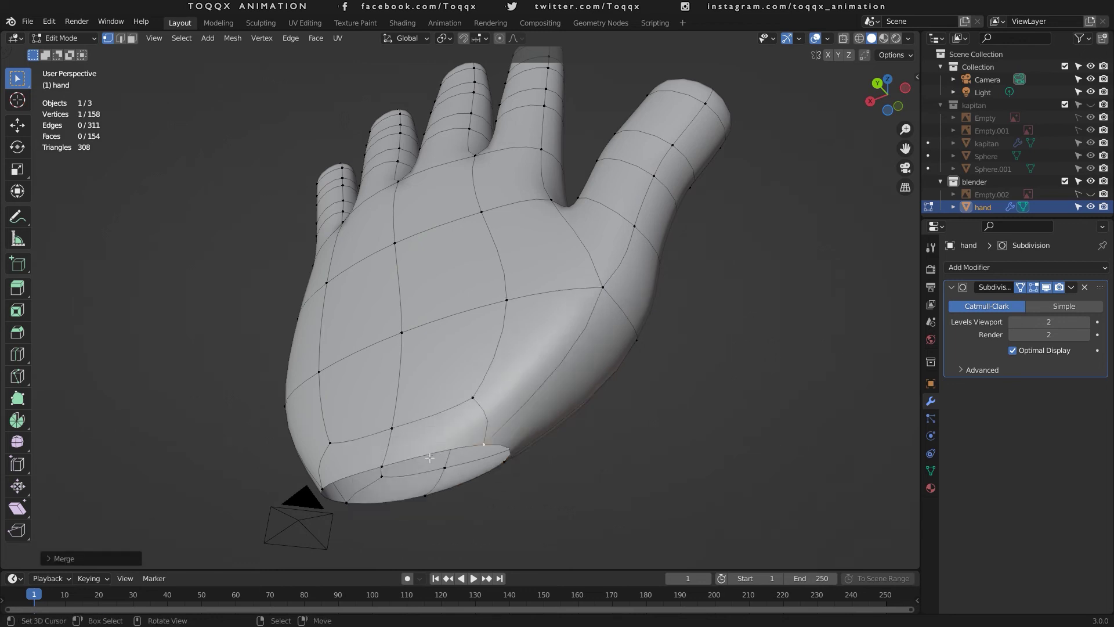
alt+click(439, 446)
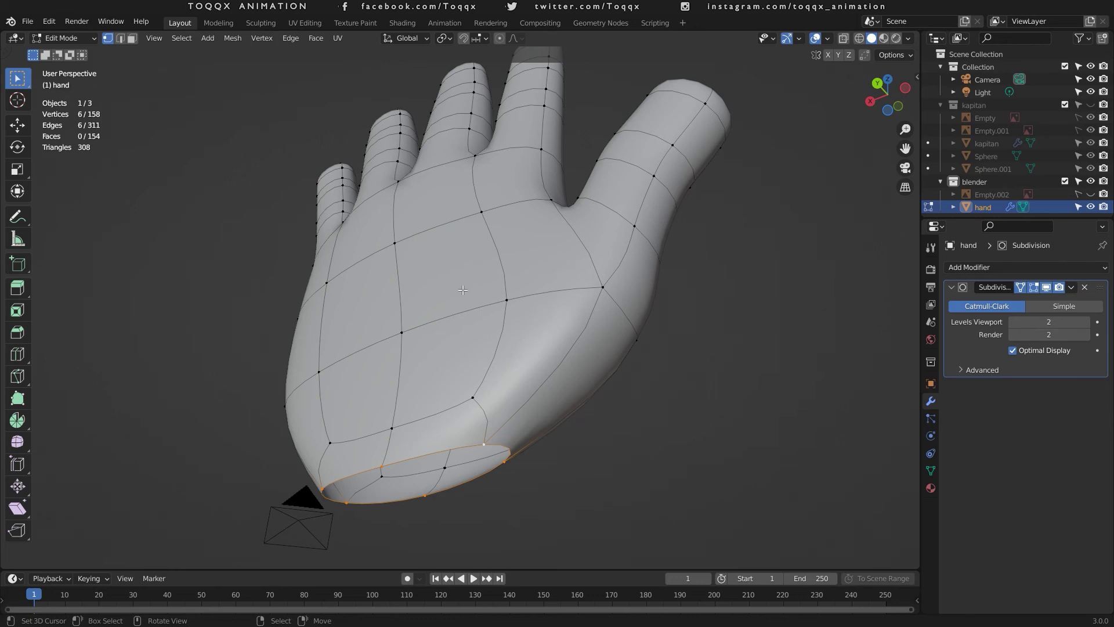
Step: Thicken the hand by moving all vertices on its positive-Y half about 0.087 m outward along Y, using X-ray display in side view
key(KP_3)
scroll(483, 274, down, 3)
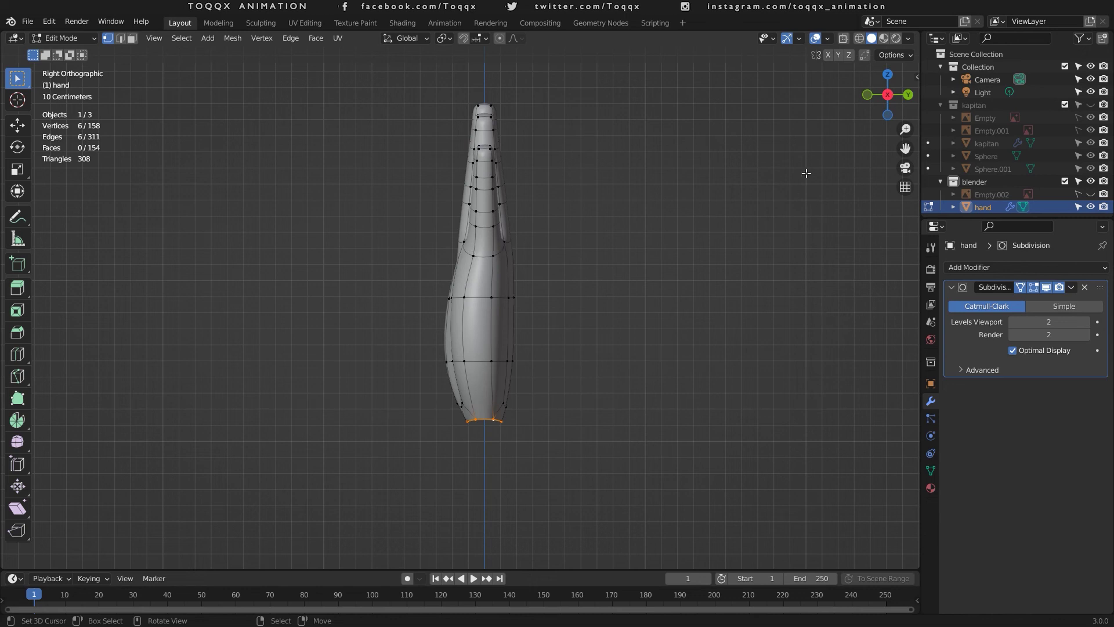
click(859, 39)
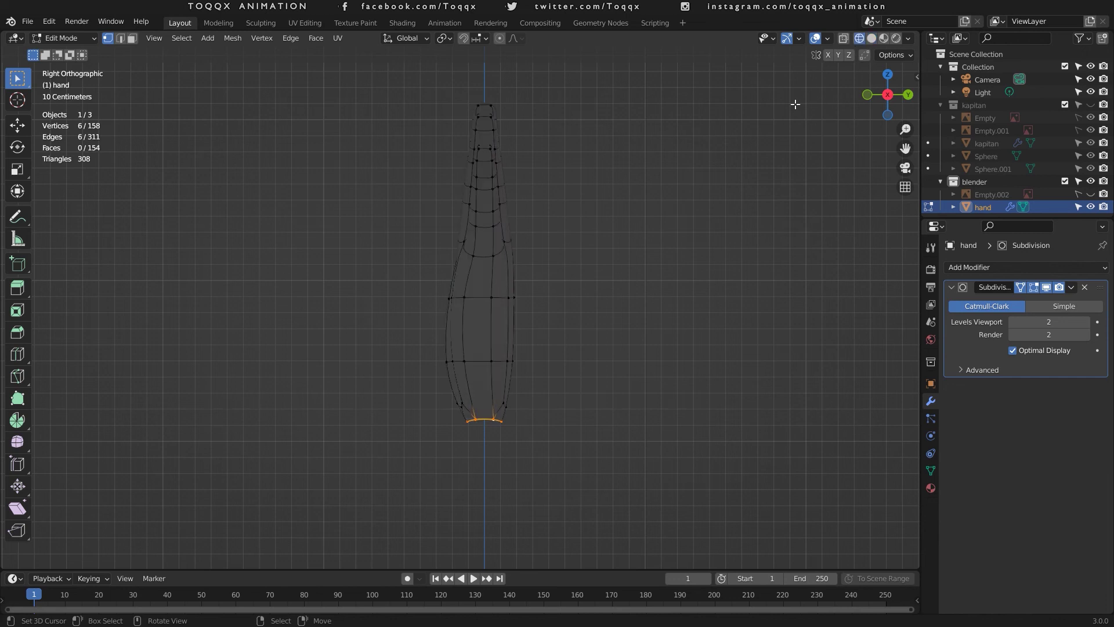
click(872, 39)
click(842, 39)
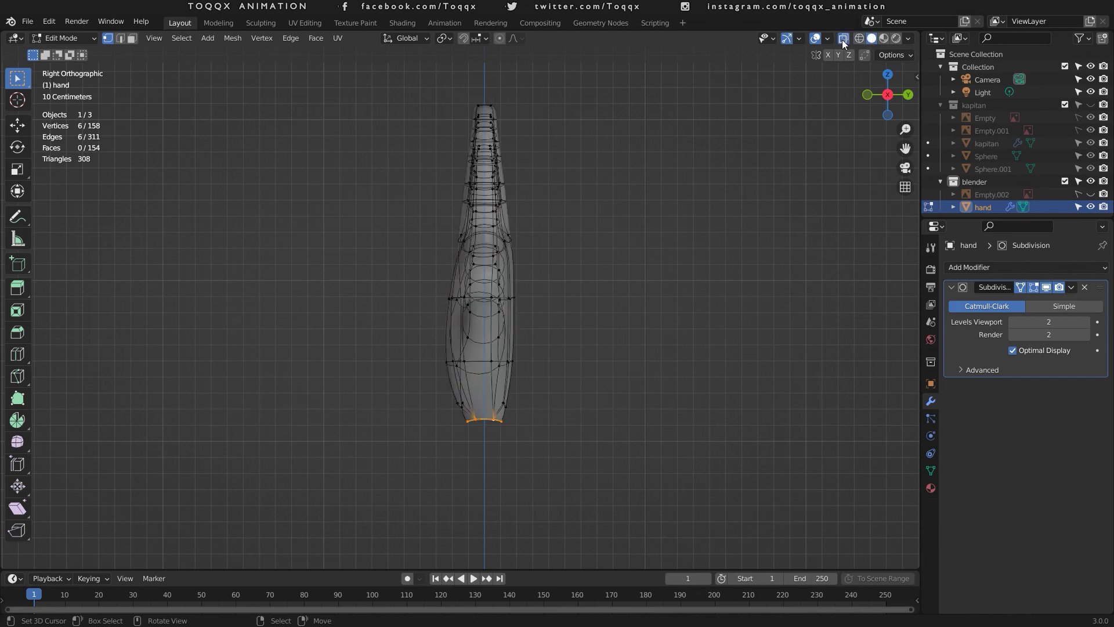
click(641, 203)
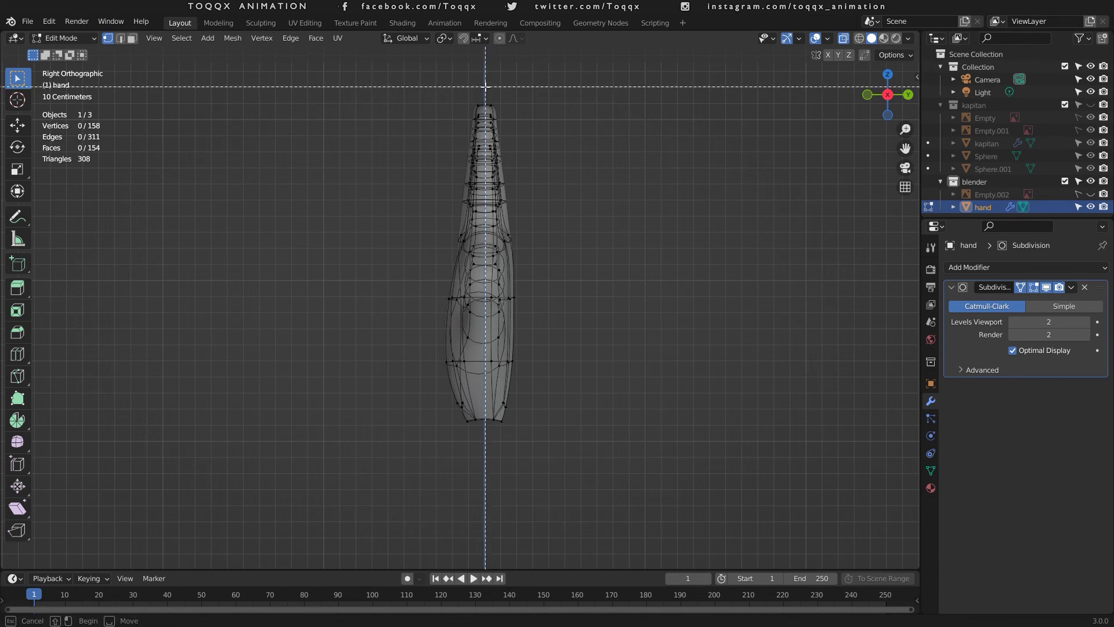
drag(485, 87, 585, 473)
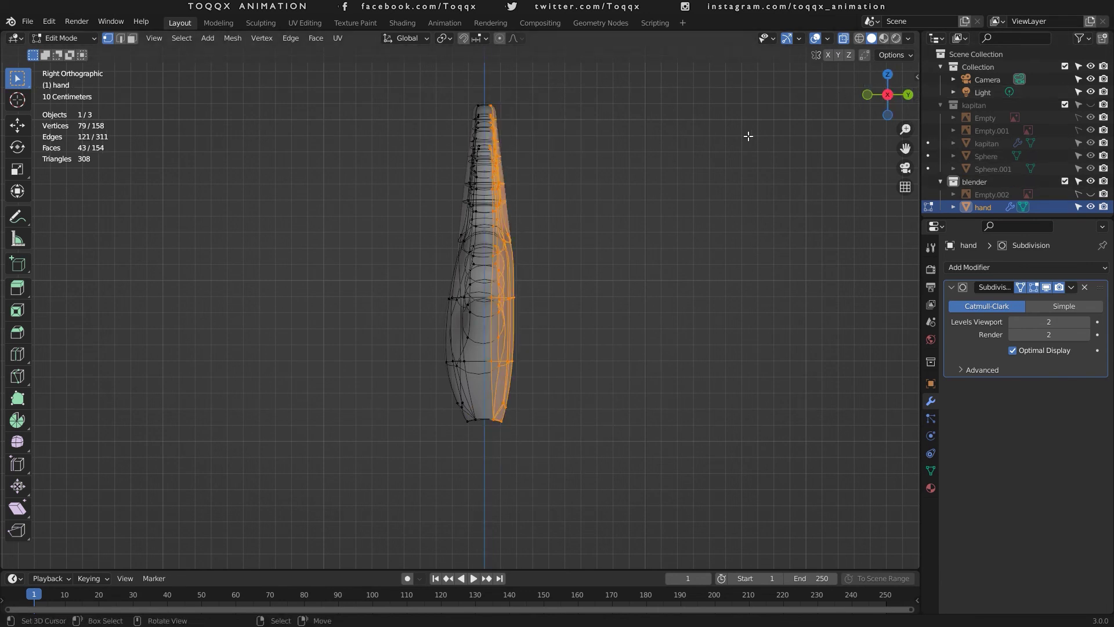
key(g)
key(y)
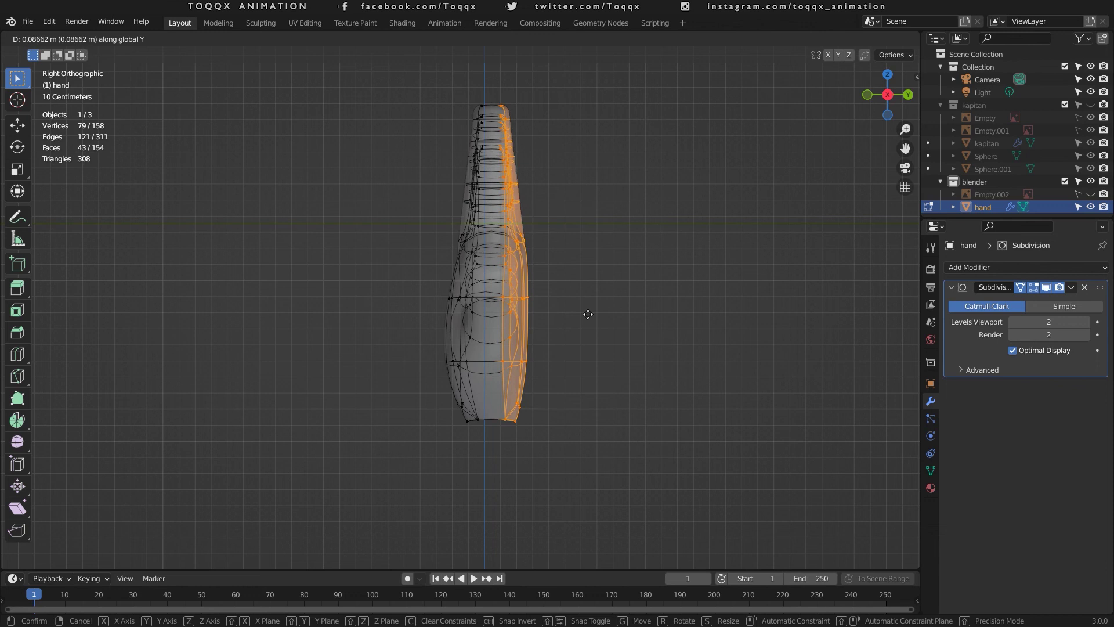
click(588, 314)
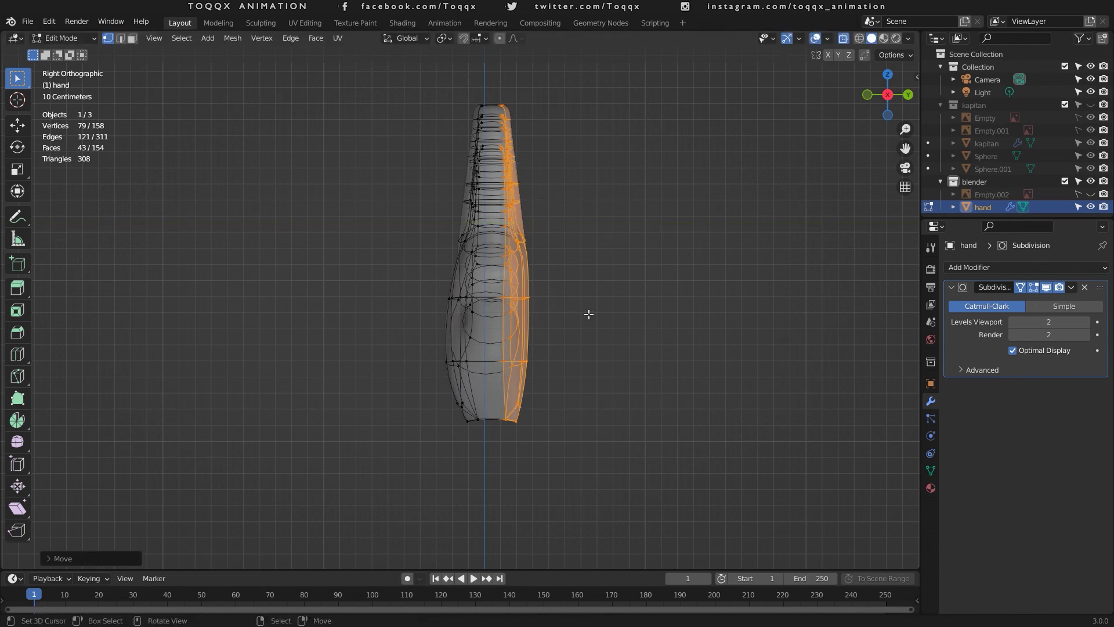
key(Tab)
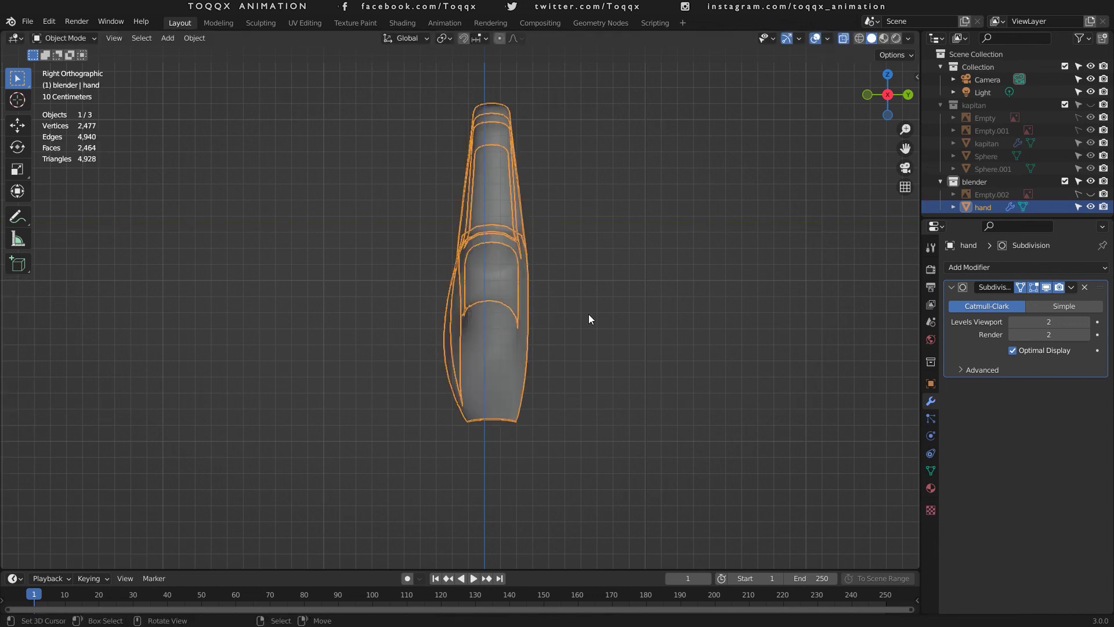
Step: Turn off the X-ray display and inspect the thickened hand from several angles
click(844, 39)
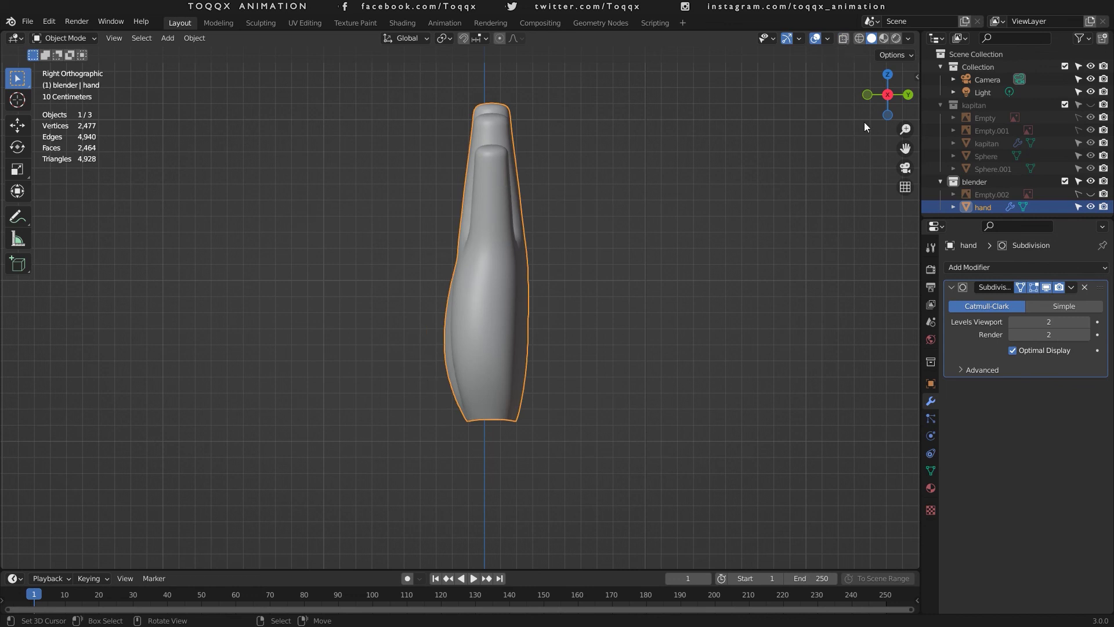
mouse_move(863, 91)
mouse_down()
mouse_move(824, 110)
mouse_move(852, 93)
mouse_move(743, 75)
mouse_move(905, 78)
mouse_move(1027, 128)
mouse_move(1030, 70)
mouse_move(966, 104)
mouse_move(853, 84)
mouse_up()
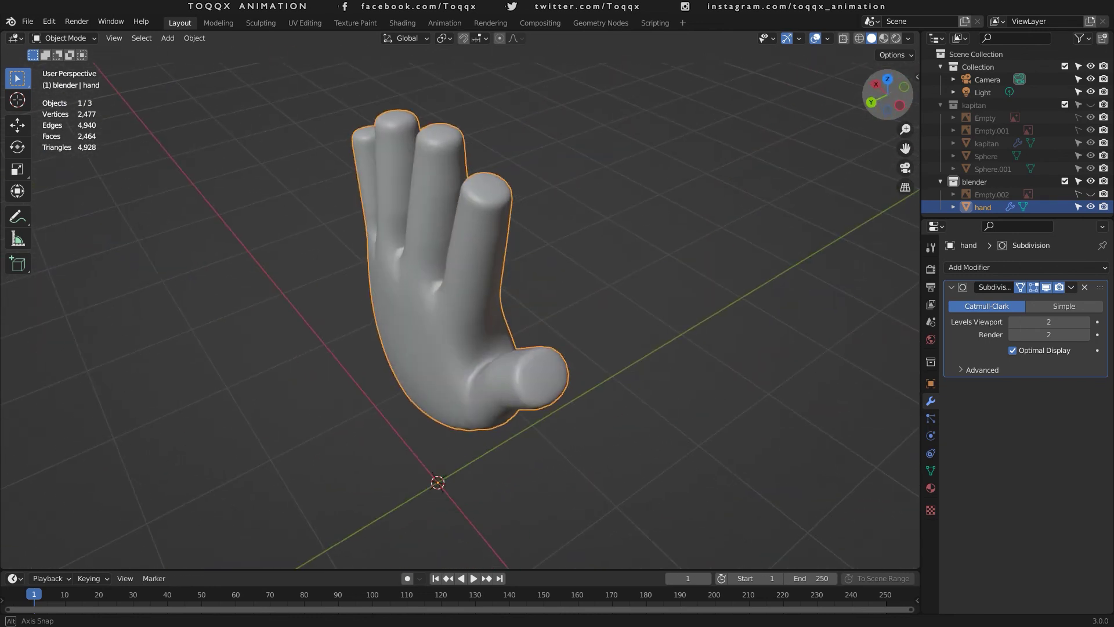
drag(661, 116, 415, 209)
Step: Align the whole hand mesh with the character's wrist by moving it about -0.075 m and 0.006 m along Y
key(KP_1)
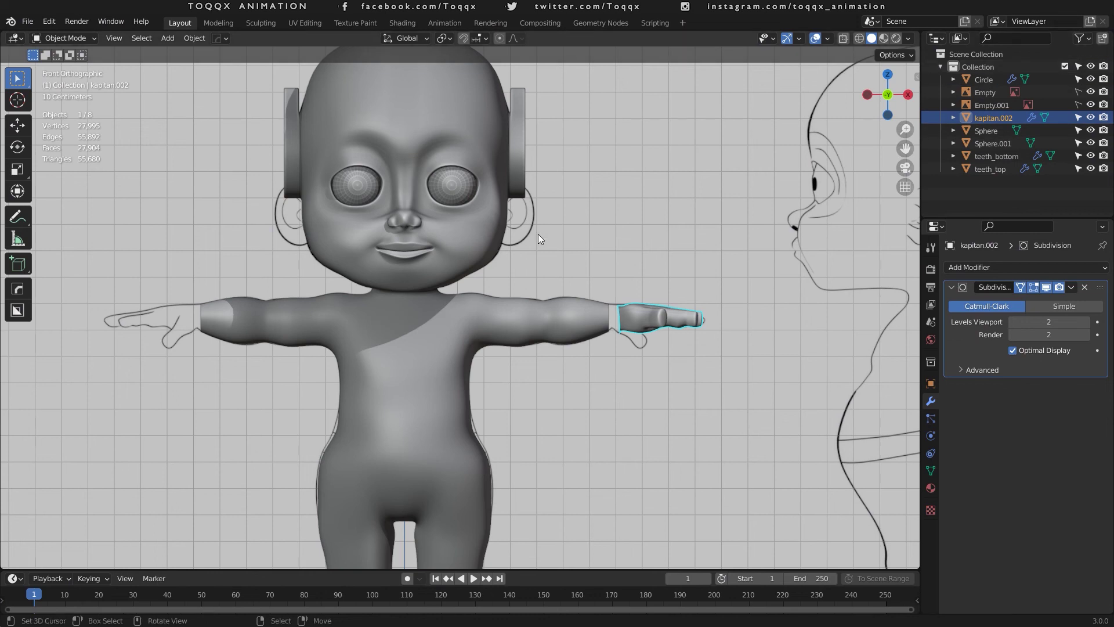
scroll(538, 237, up, 2)
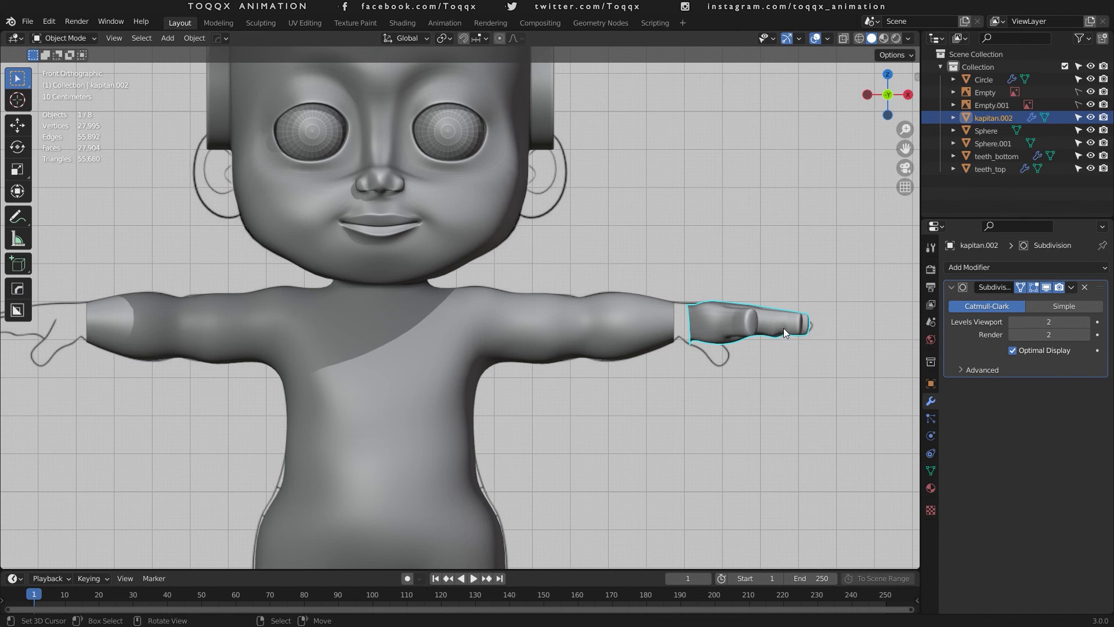
key(Tab)
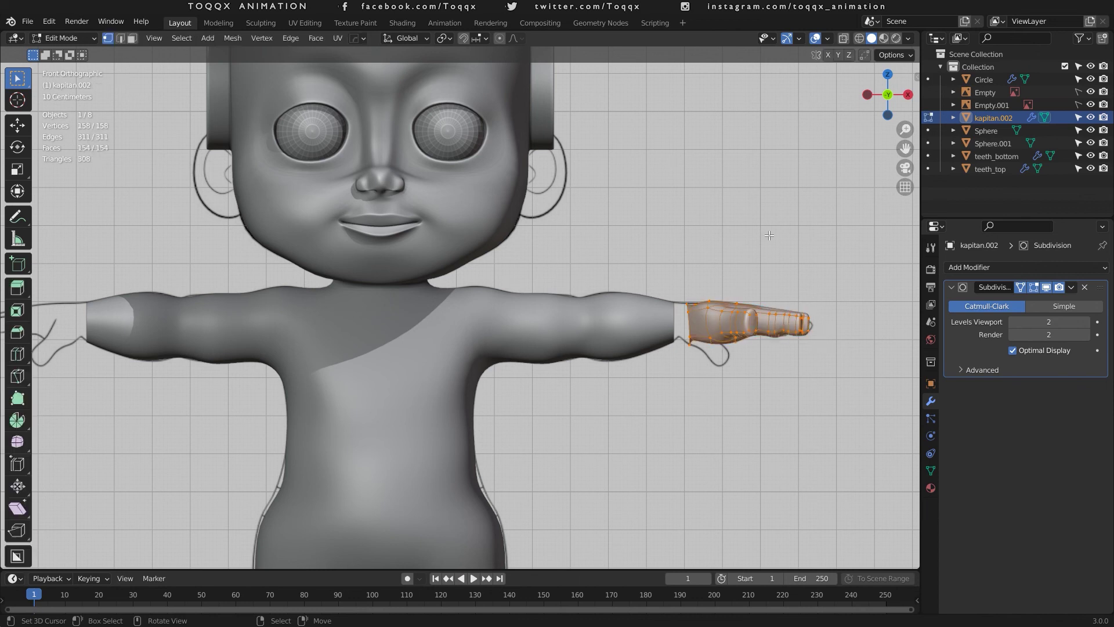
drag(891, 78, 760, 289)
key(g)
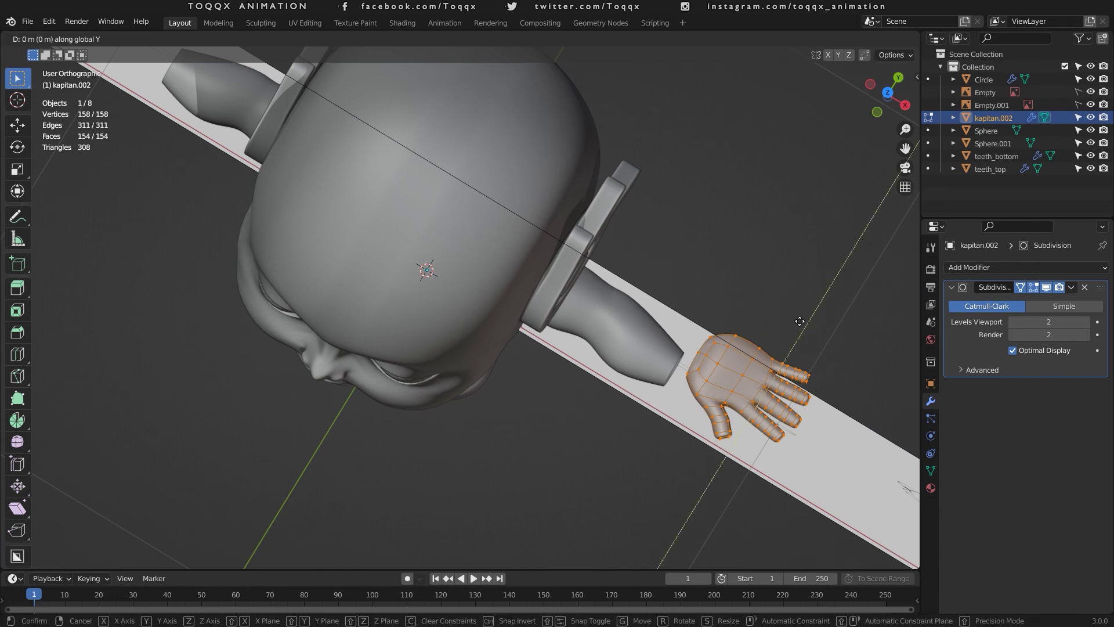
key(y)
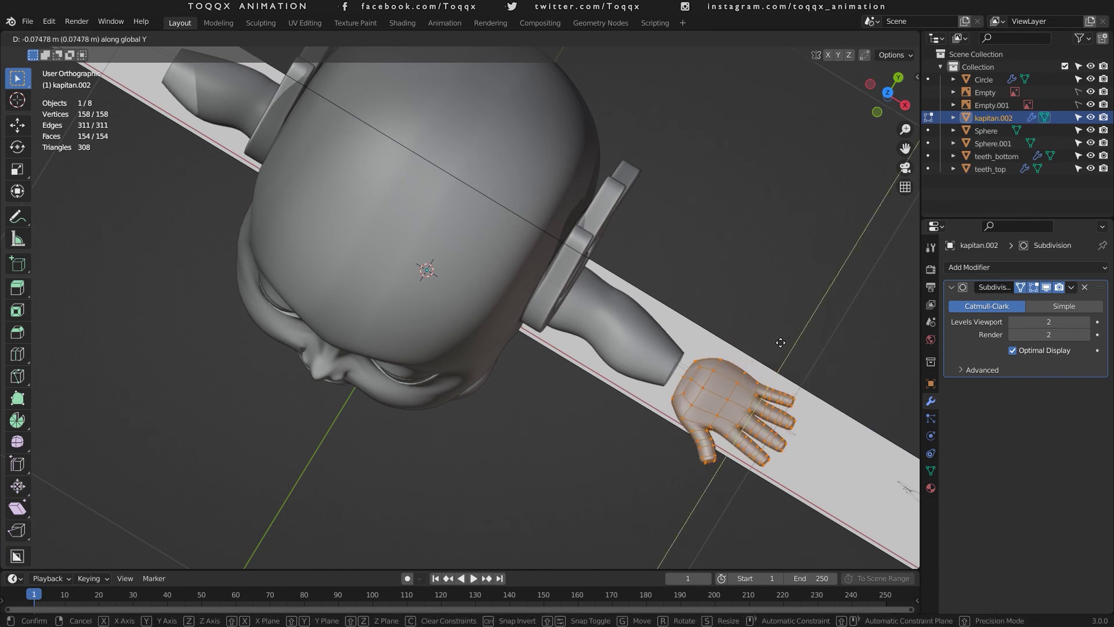
click(781, 343)
key(KP_7)
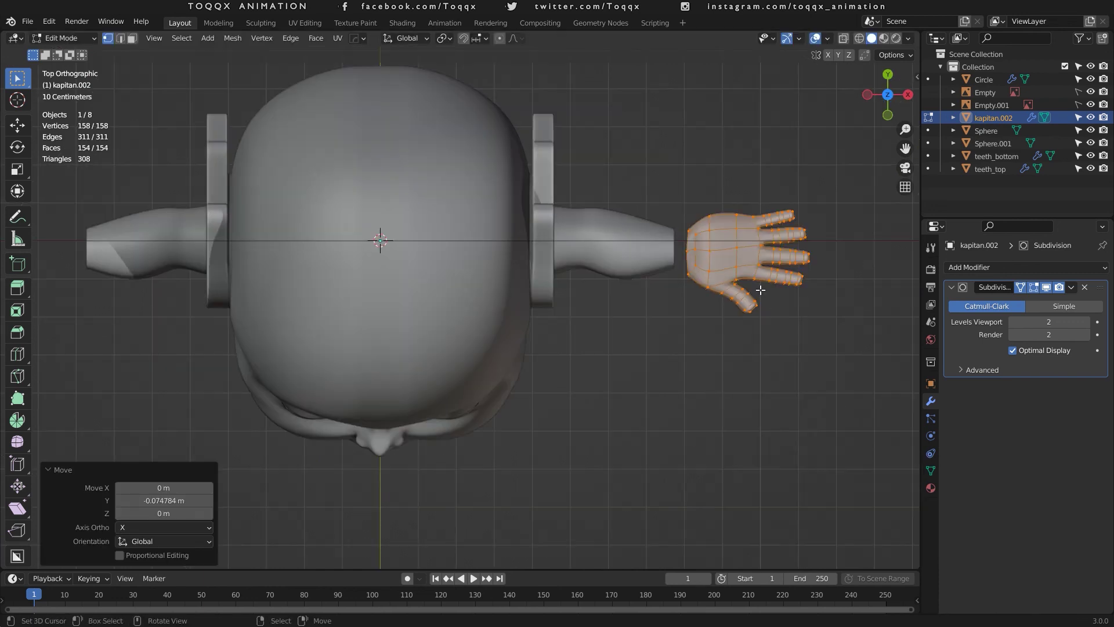
key(g)
key(y)
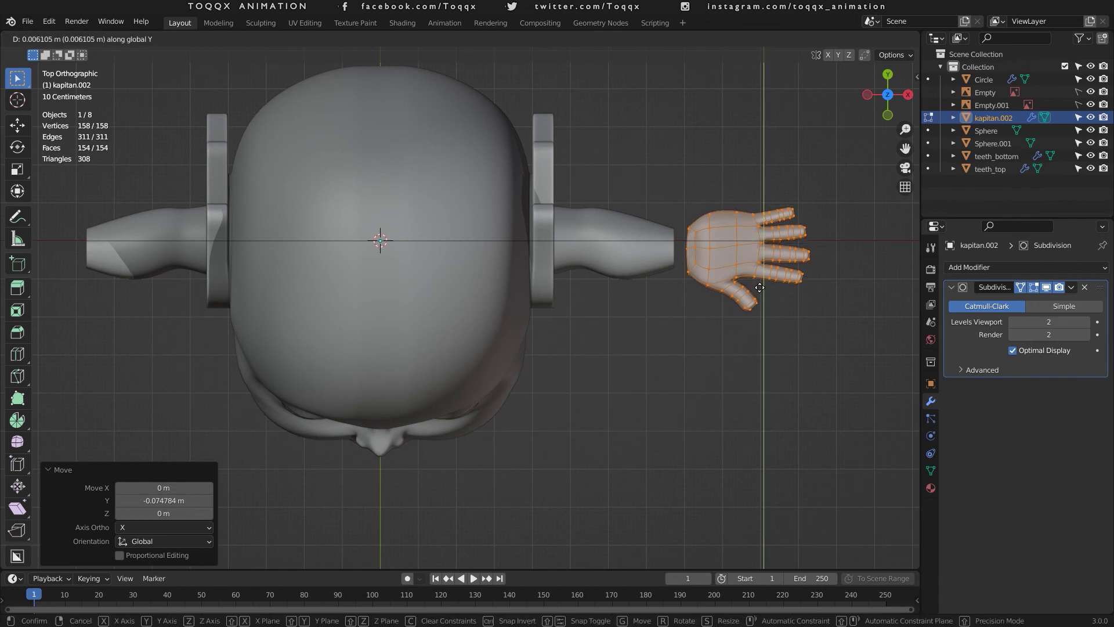
click(760, 287)
Step: Join the hand object into the mirrored body object, keeping the body as the active object
scroll(759, 287, up, 2)
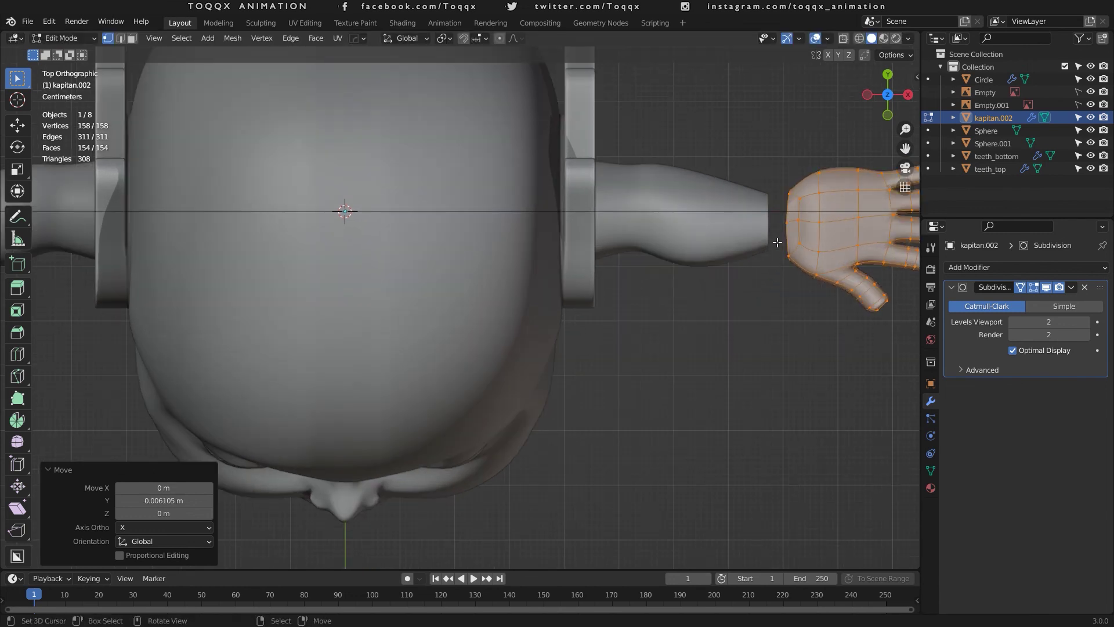
key(Tab)
shift+click(723, 184)
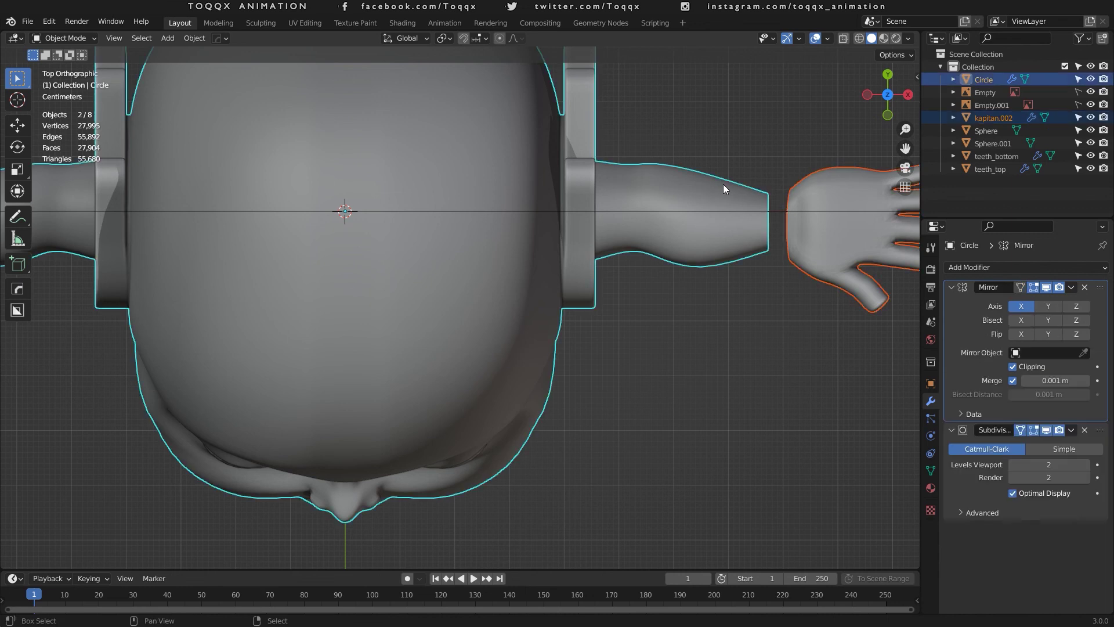
key(ctrl+j)
Step: Bridge the open edge loops of the forearm end and the hand's wrist
key(Tab)
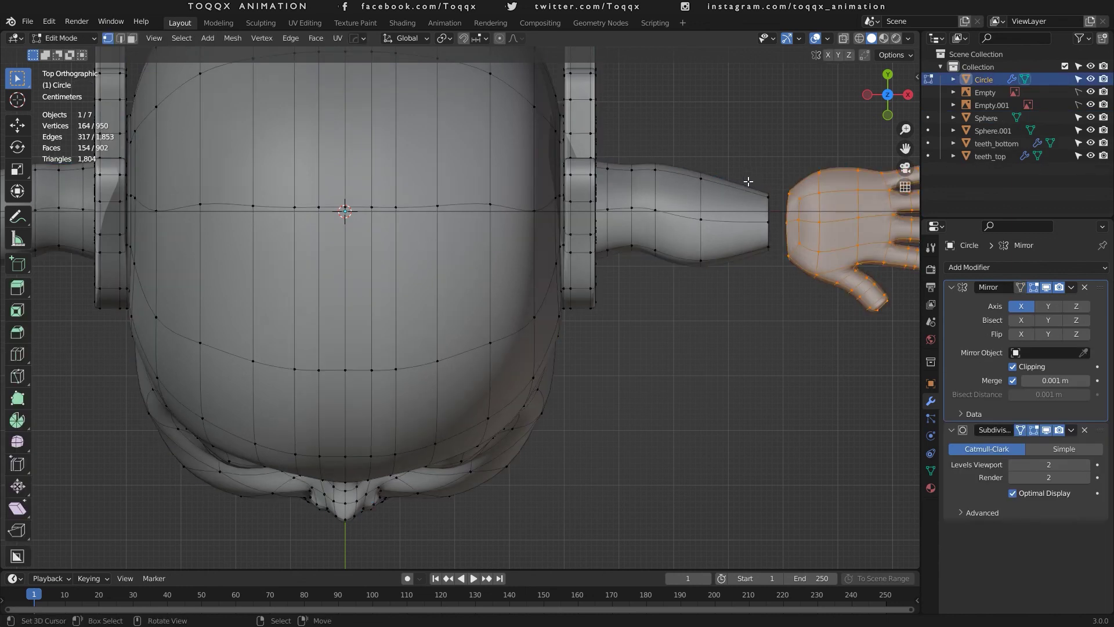
alt+click(784, 201)
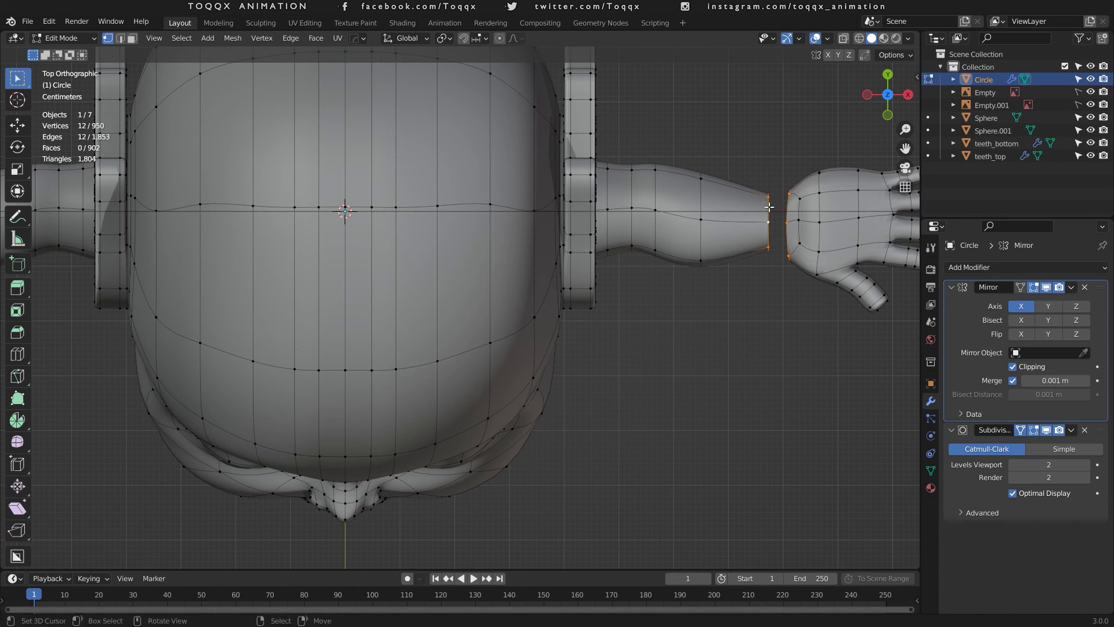
key(ctrl+e)
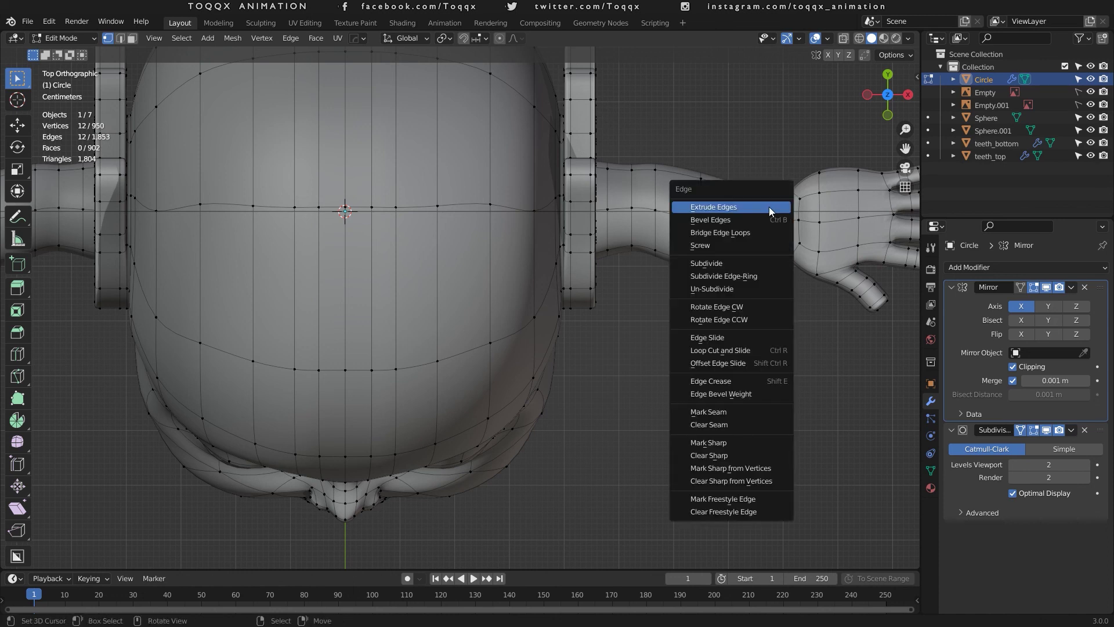
click(747, 232)
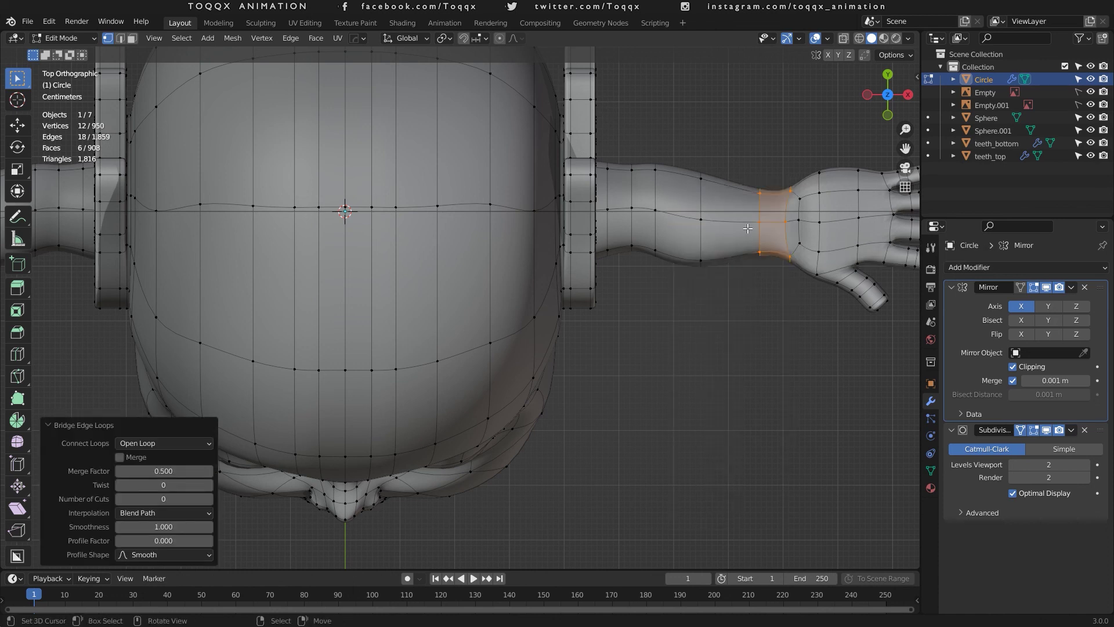
Step: Examine the whole character with its attached hands from the front and from other angles
key(KP_1)
scroll(748, 228, down, 4)
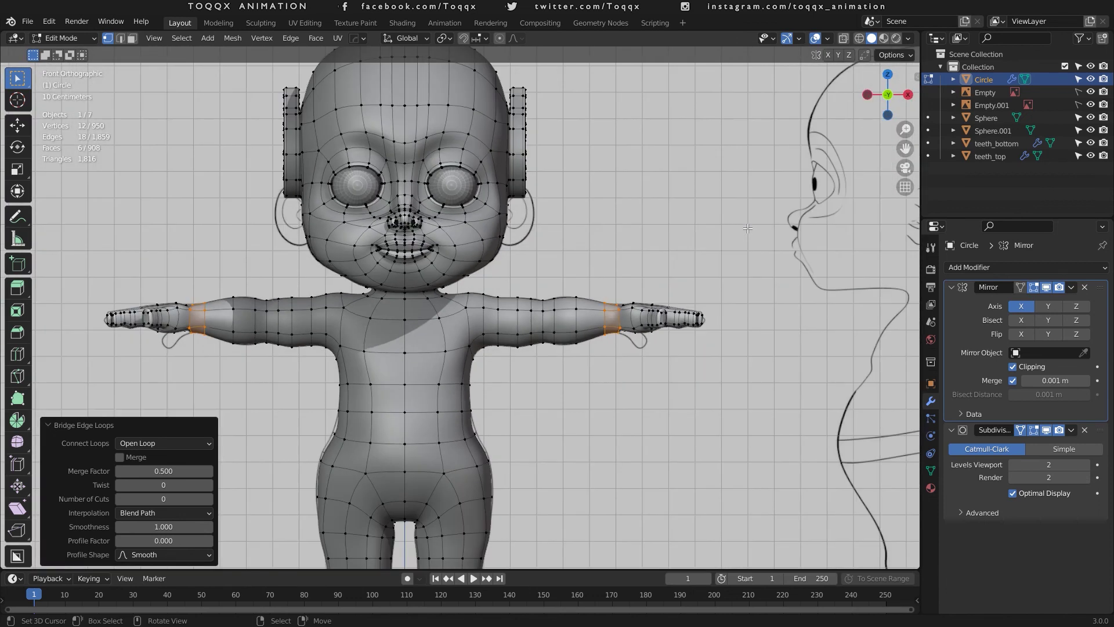
key(Tab)
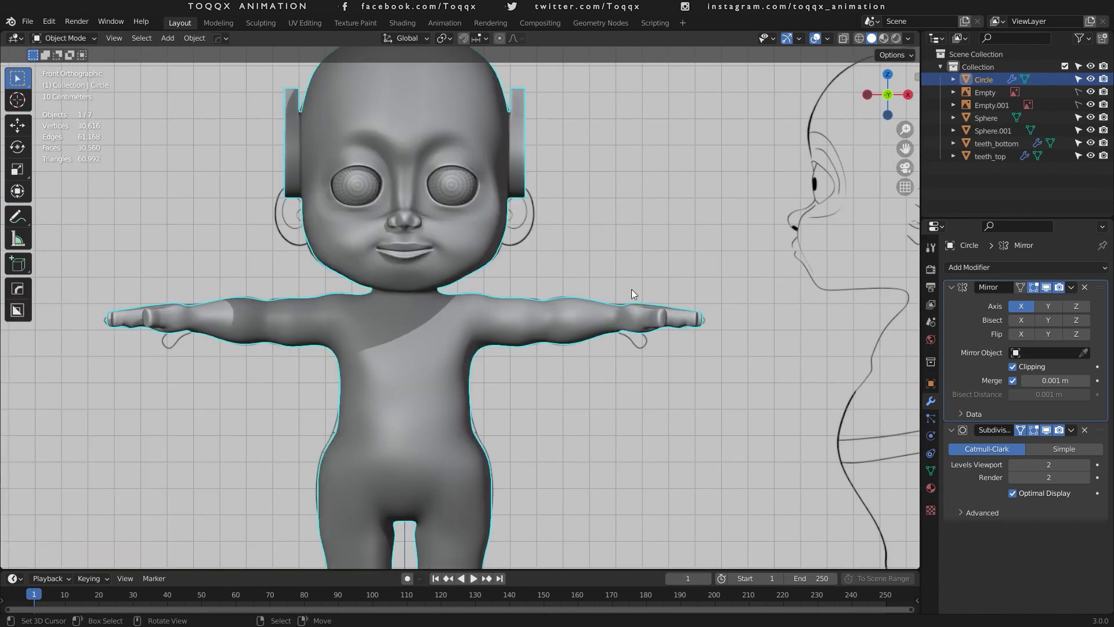
scroll(631, 289, down, 5)
scroll(632, 289, up, 3)
scroll(631, 288, down, 2)
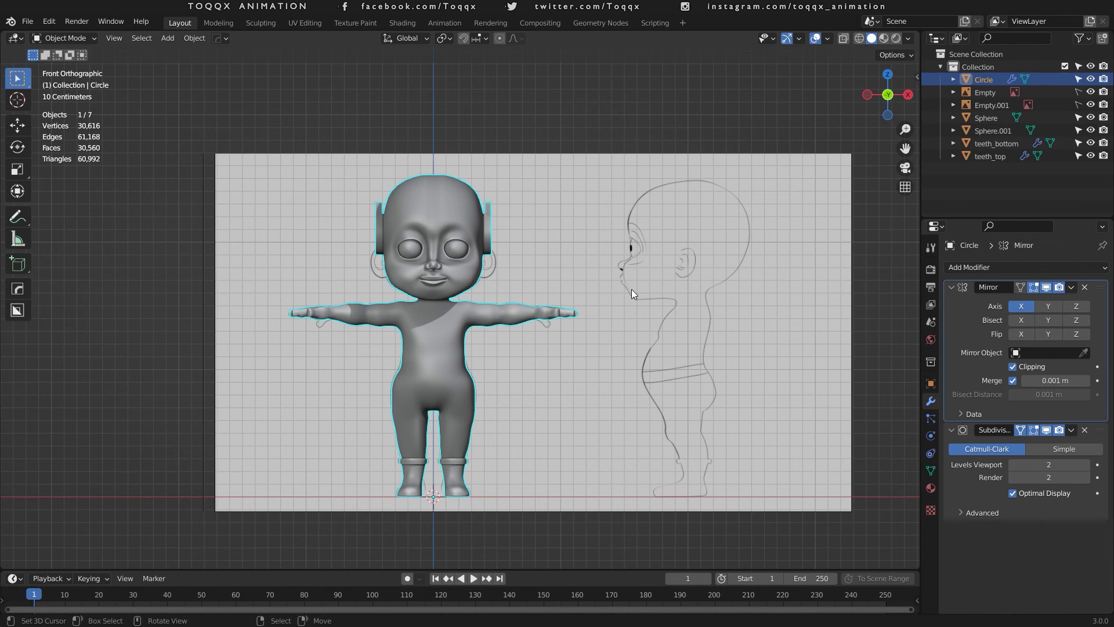
scroll(631, 289, up, 2)
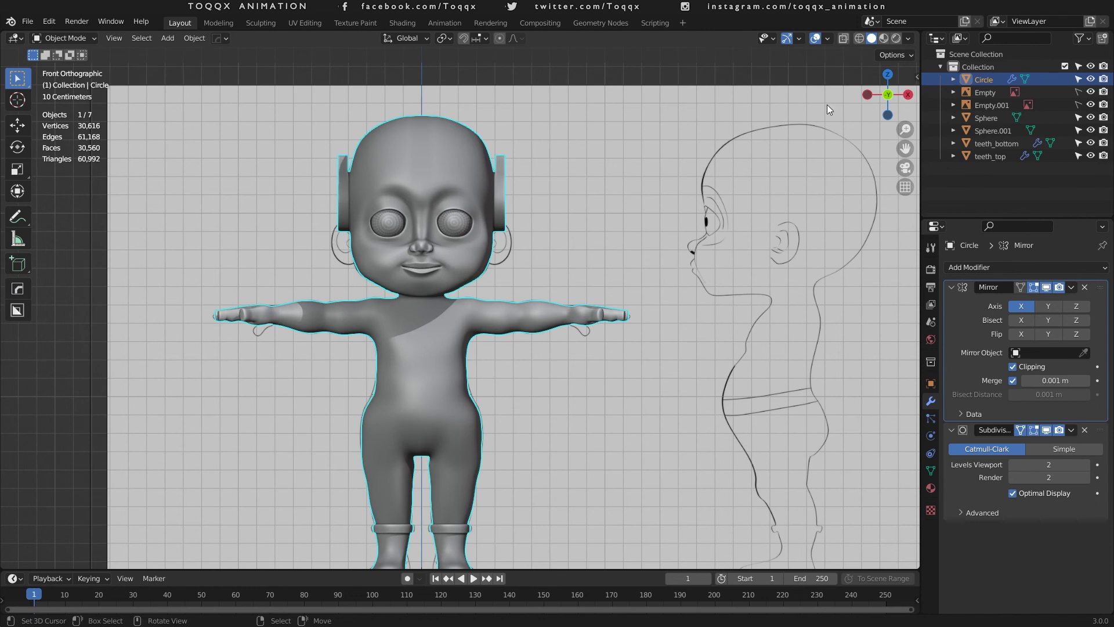
drag(890, 90, 856, 171)
drag(783, 179, 893, 75)
key(KP_1)
scroll(809, 193, down, 2)
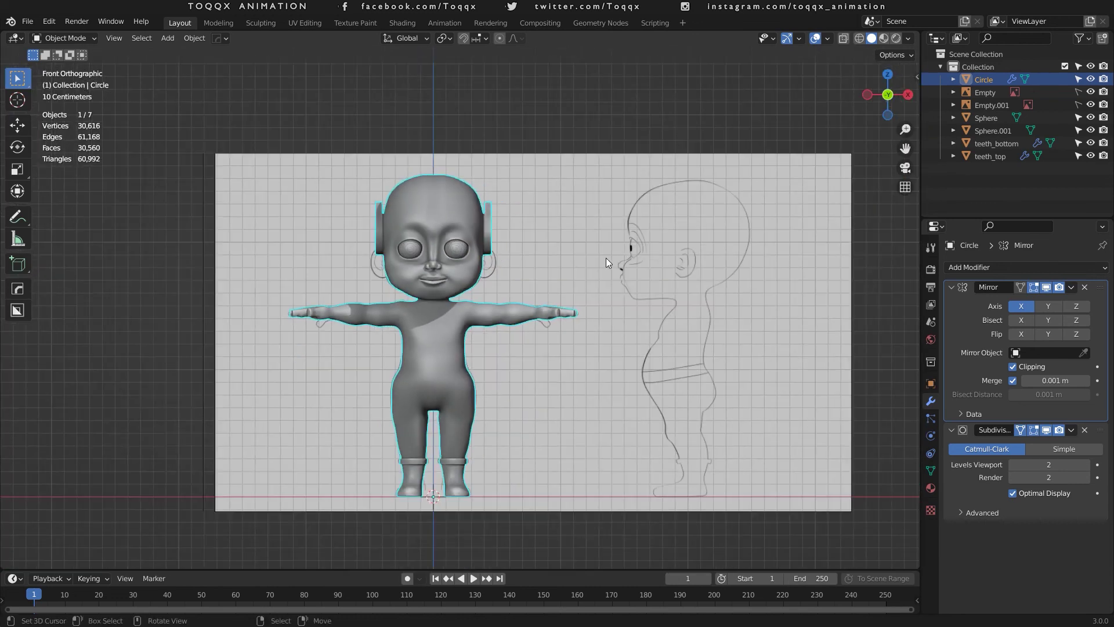